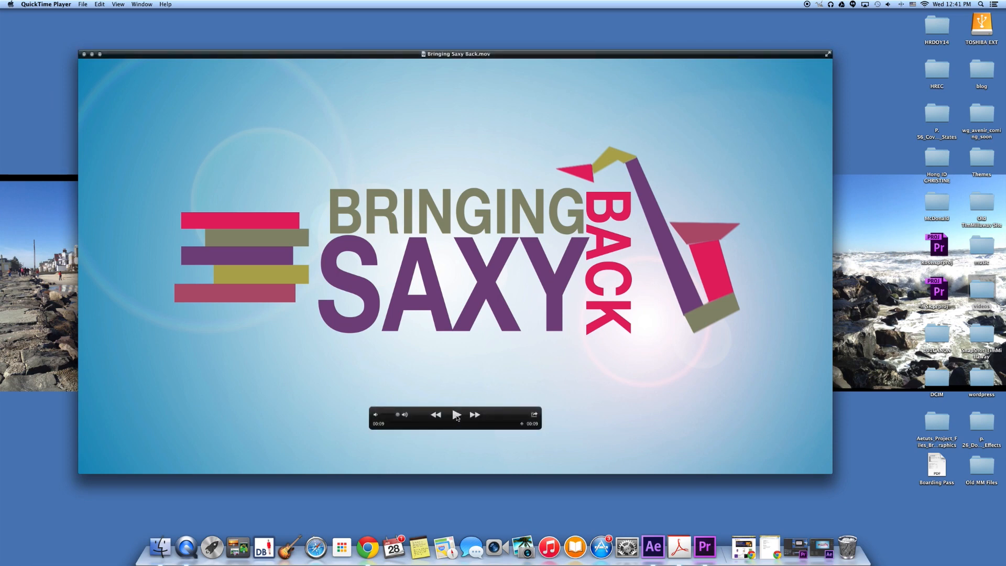
# Play the finished Bringing Saxy Back.mov animation in QuickTime Player.
pyautogui.click(457, 415)
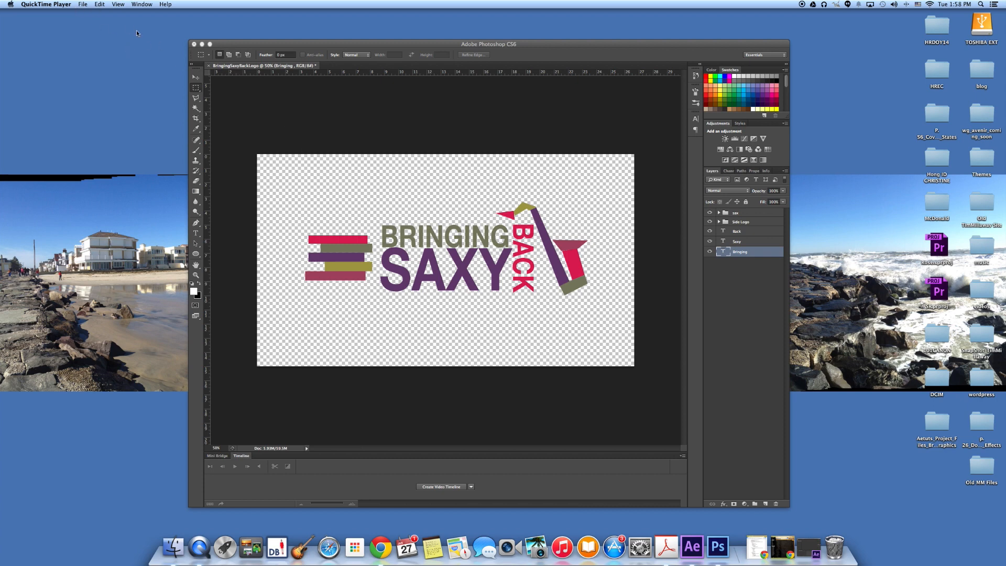
# Switch to Photoshop and check the image size of the BringingSaxyBackLogo document, closing the dialog without changes.
pyautogui.click(275, 46)
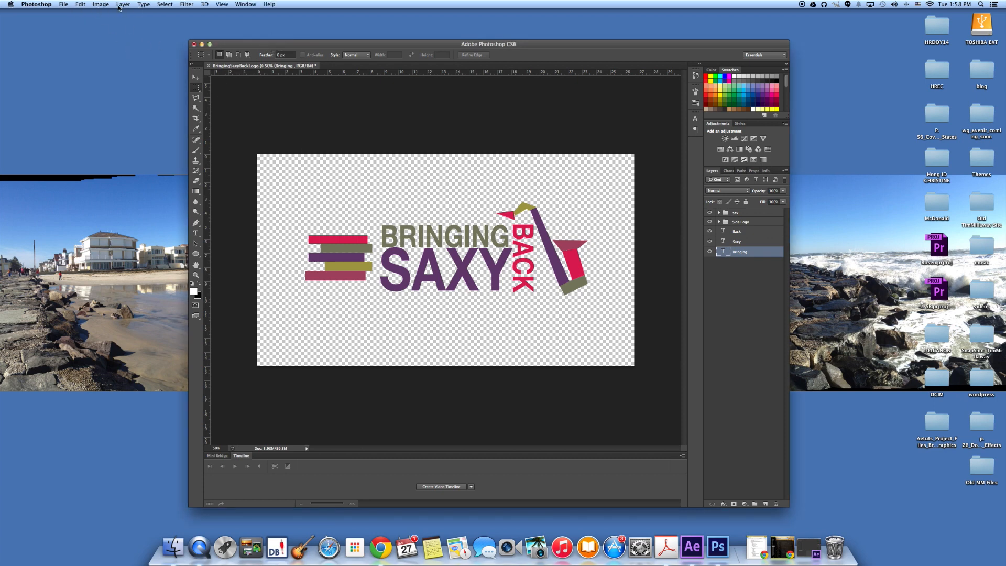
pyautogui.click(101, 5)
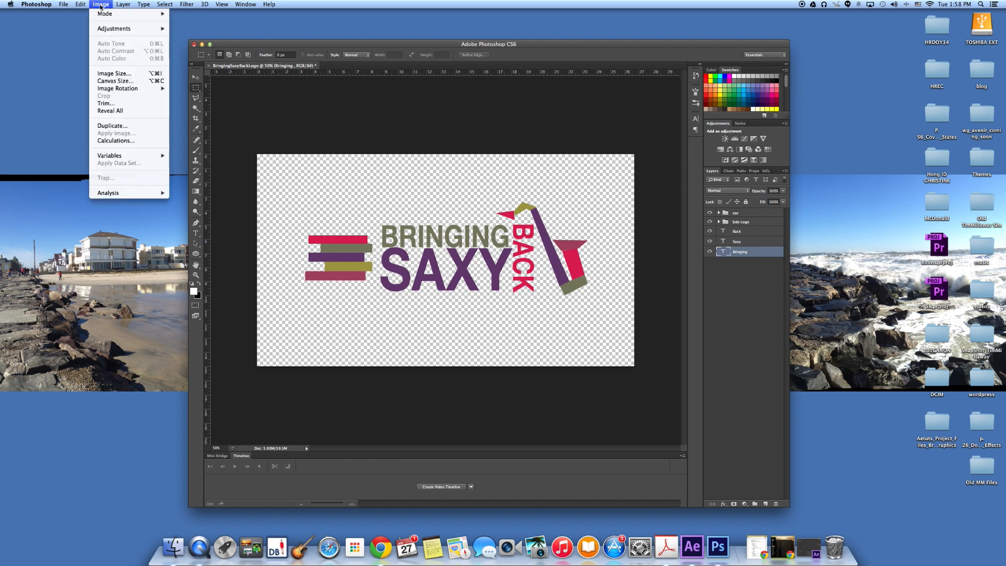
pyautogui.click(113, 74)
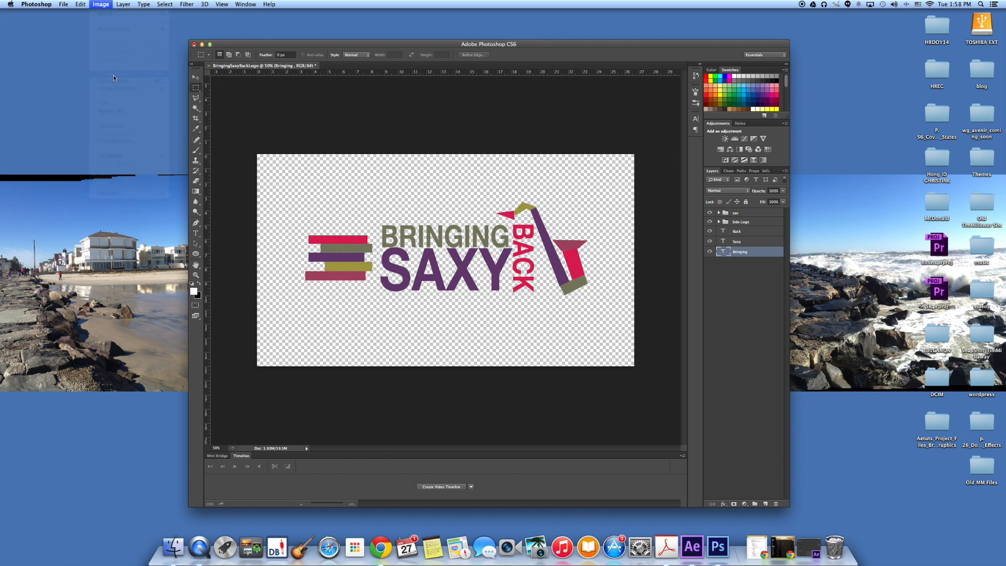
pyautogui.moveTo(711, 172); pyautogui.dragTo(663, 167)
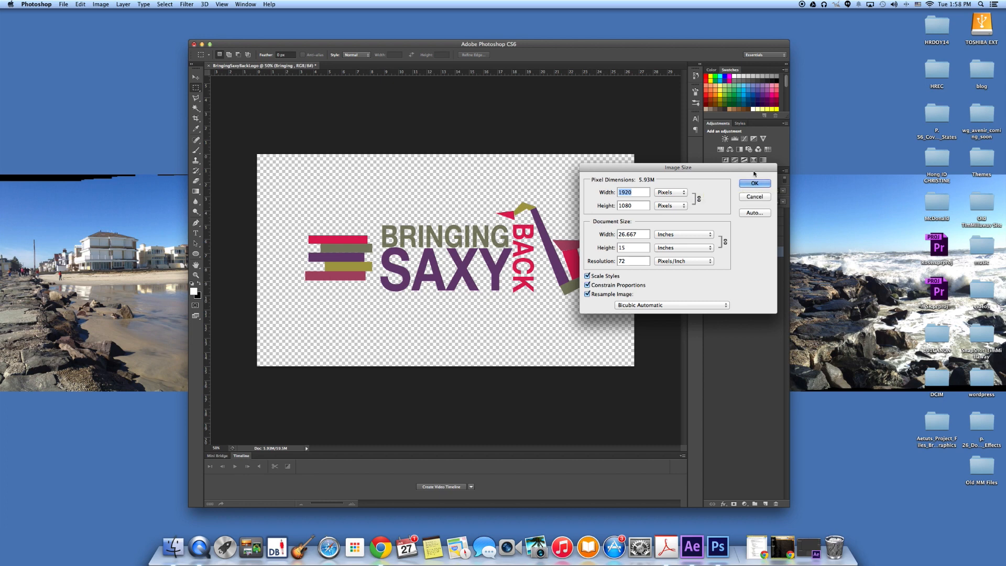
pyautogui.click(757, 199)
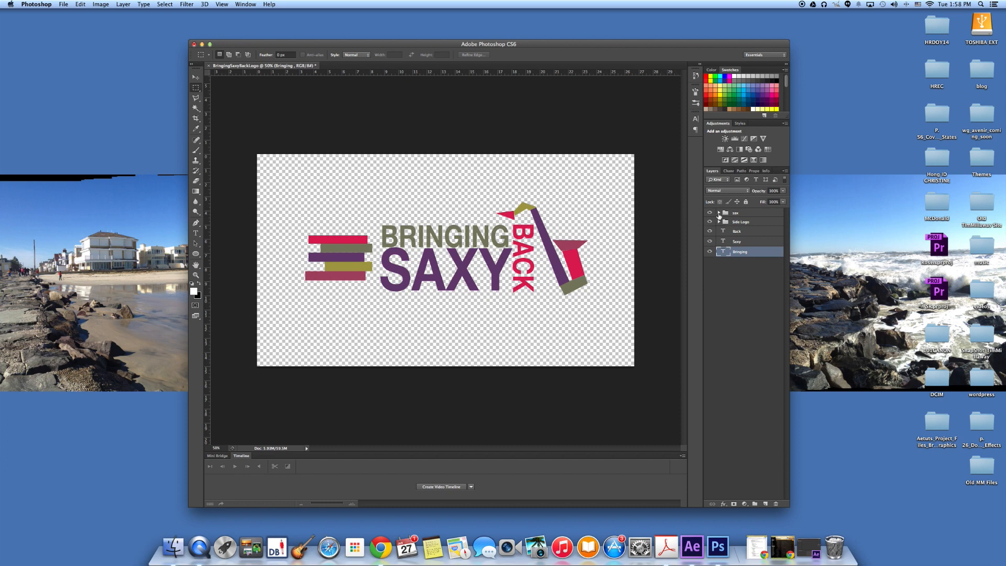
# Examine the sax group's layers by hiding and showing the group and its mouth and bell top parts.
pyautogui.click(709, 213)
pyautogui.click(709, 213)
pyautogui.click(719, 212)
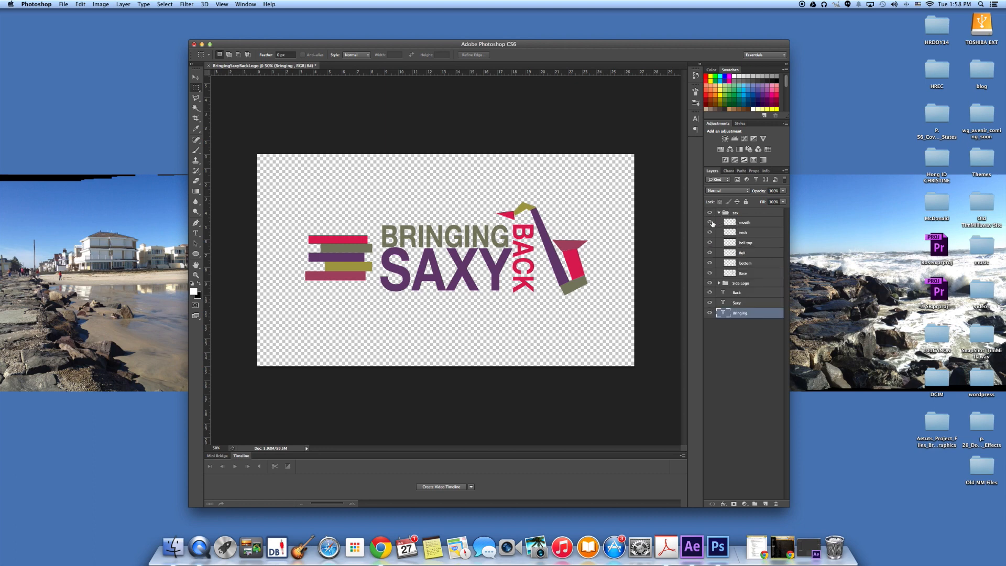
pyautogui.click(710, 222)
pyautogui.click(716, 243)
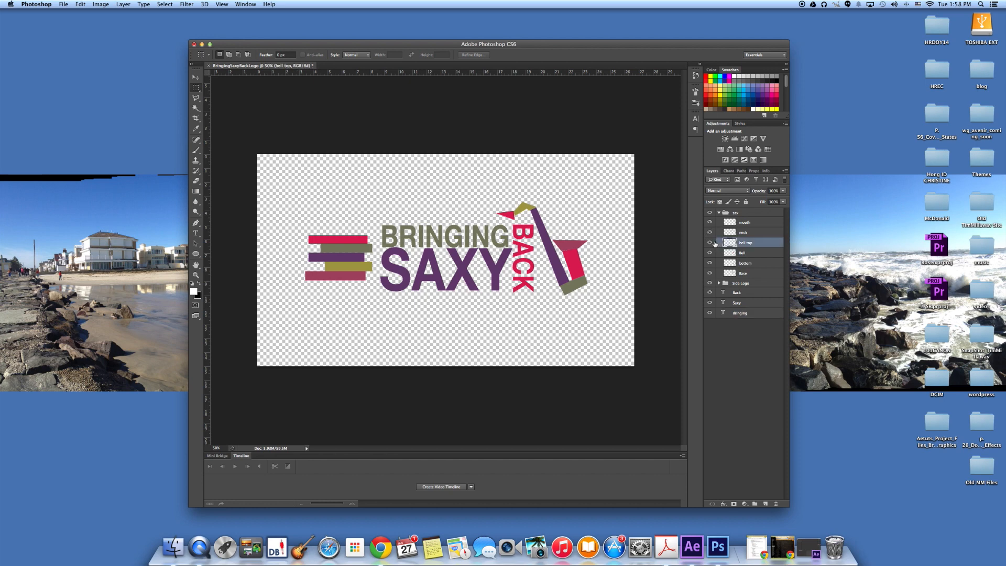
pyautogui.click(710, 243)
pyautogui.click(710, 243)
pyautogui.click(718, 213)
# Examine the rectangle layers inside the Side Logo group by hiding and showing Rectangle 5.
pyautogui.click(731, 223)
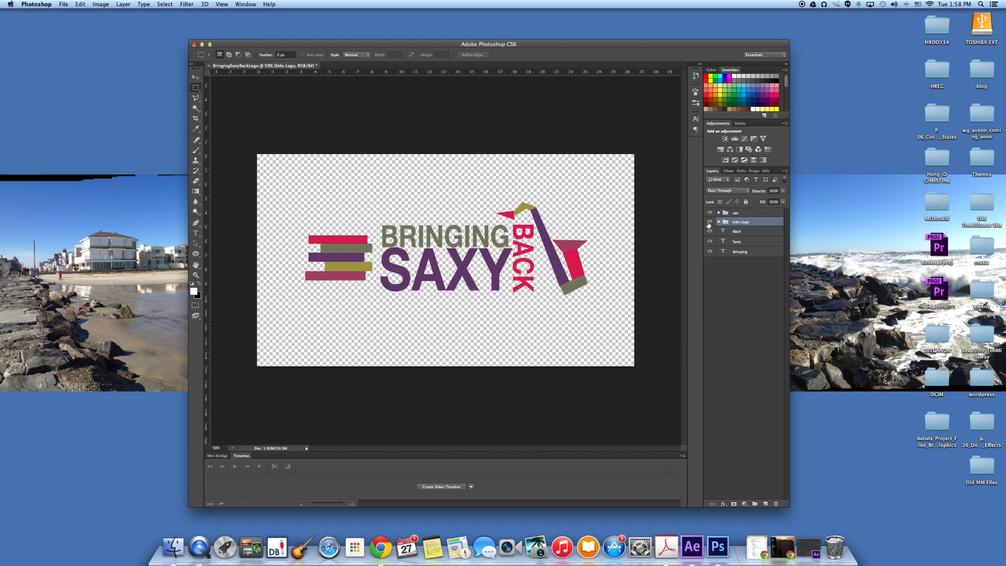
pyautogui.click(718, 223)
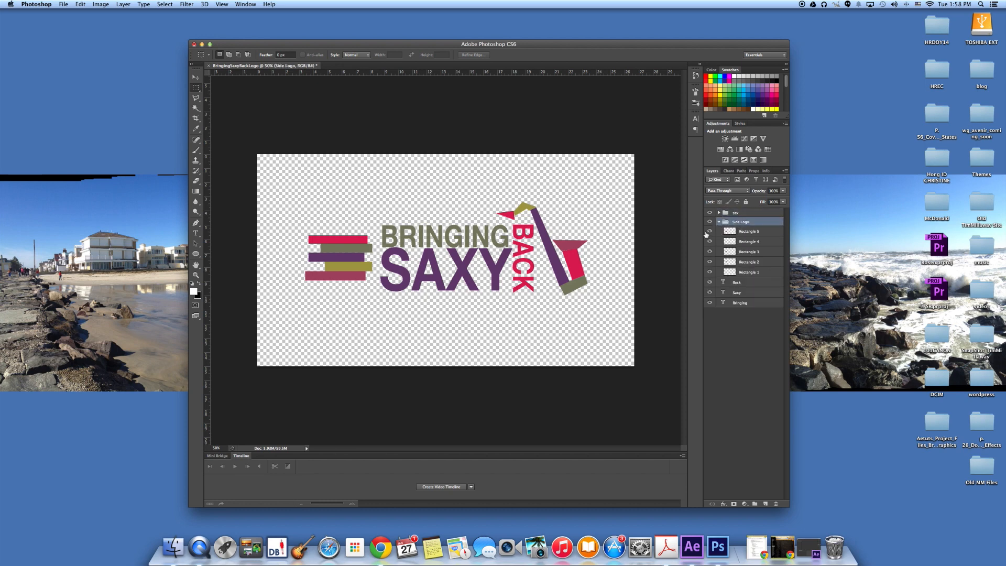
pyautogui.click(709, 232)
pyautogui.click(710, 232)
pyautogui.click(719, 222)
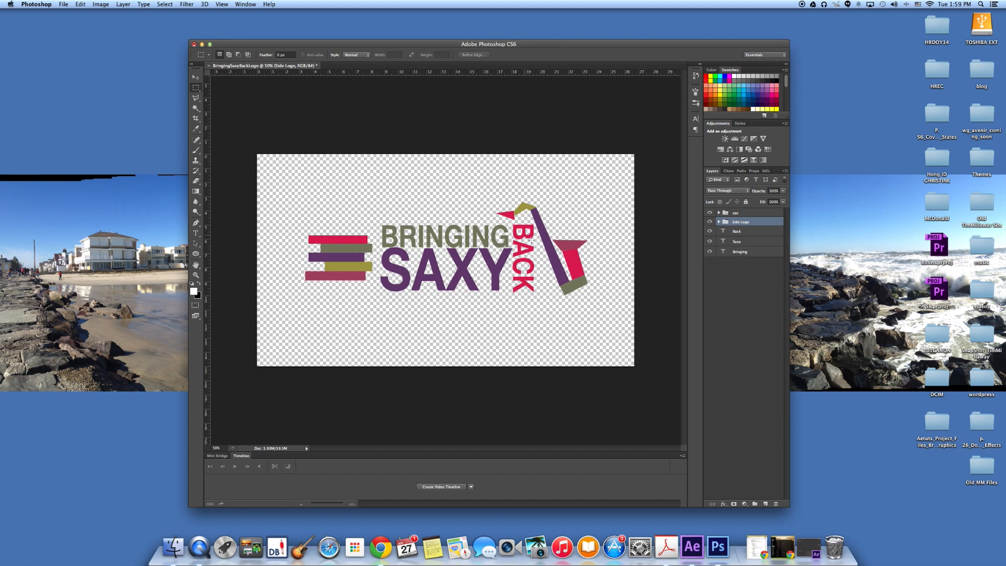
# Hide and show the Back, Saxy and Bringing text layers one after another to identify them.
pyautogui.click(743, 232)
pyautogui.click(709, 232)
pyautogui.click(709, 232)
pyautogui.click(709, 242)
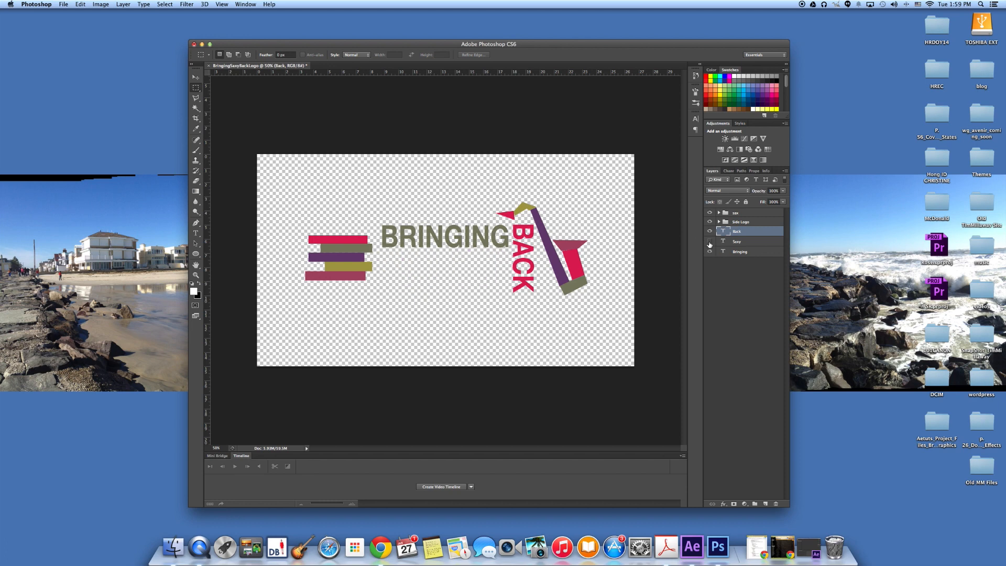
pyautogui.click(710, 242)
pyautogui.click(709, 252)
pyautogui.click(710, 251)
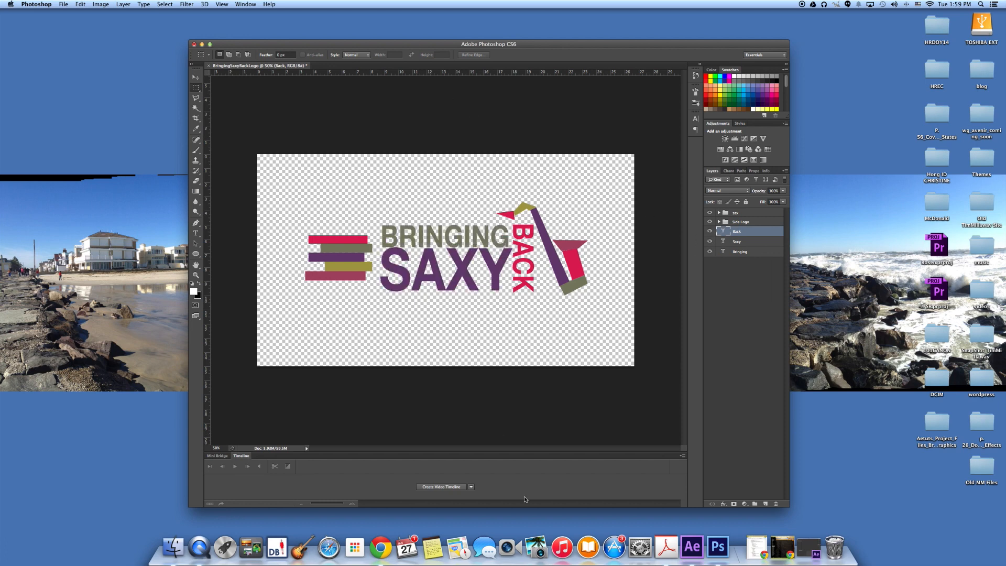
# Switch to After Effects, reposition its window on the desktop and start importing a file into the empty project.
pyautogui.click(692, 546)
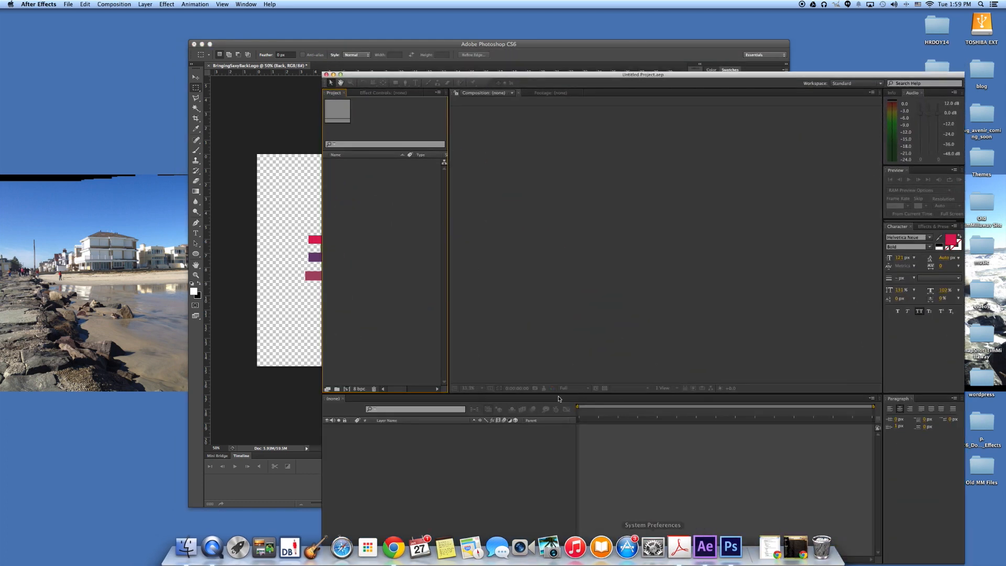
pyautogui.moveTo(538, 79); pyautogui.dragTo(375, 39)
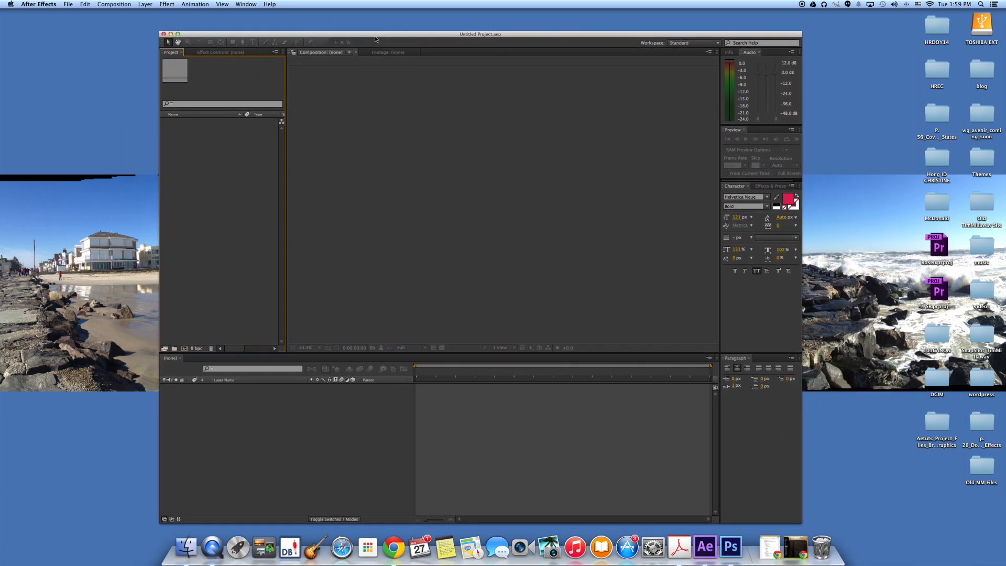
pyautogui.click(68, 5)
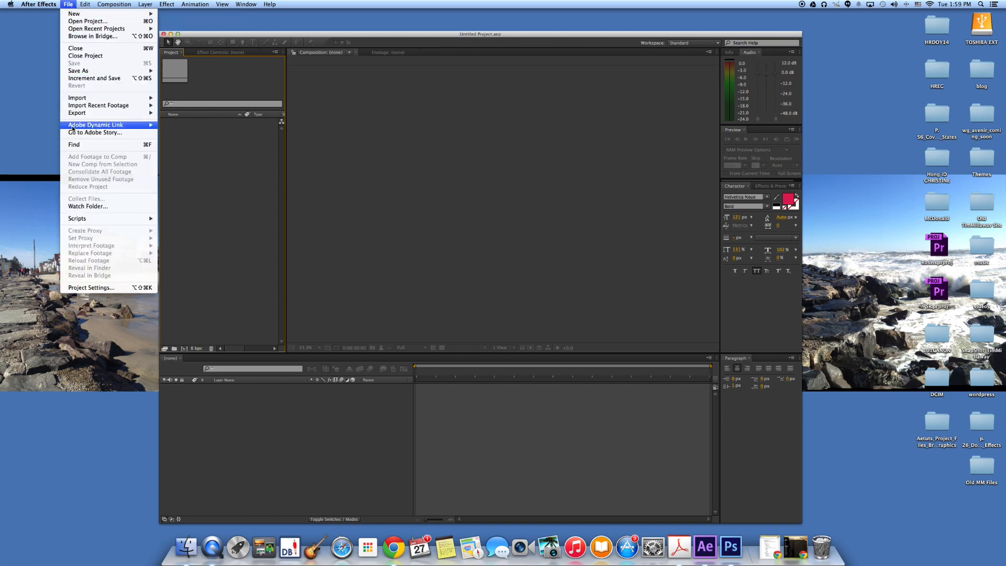
pyautogui.click(204, 38)
pyautogui.click(68, 5)
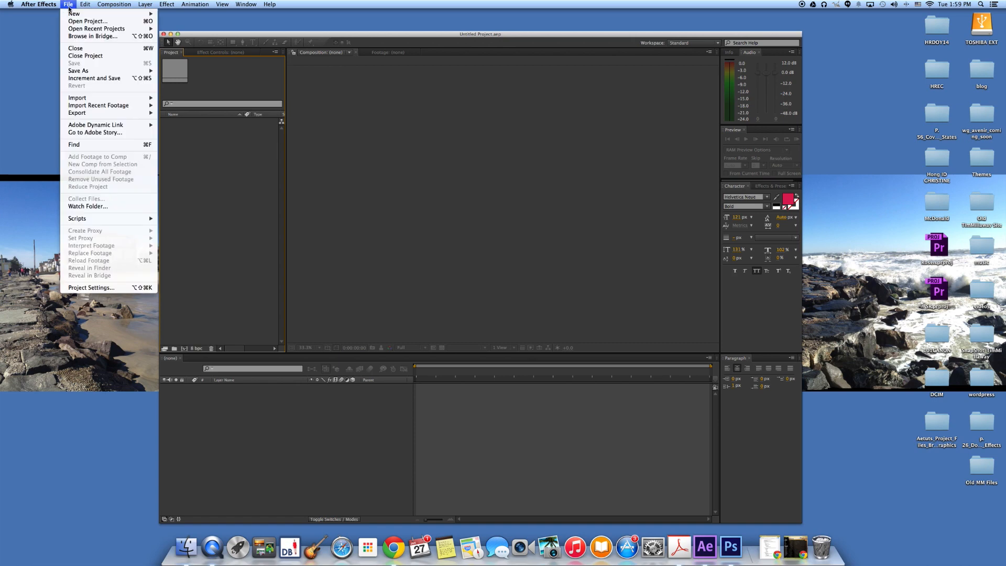
pyautogui.moveTo(124, 100)
pyautogui.click(167, 102)
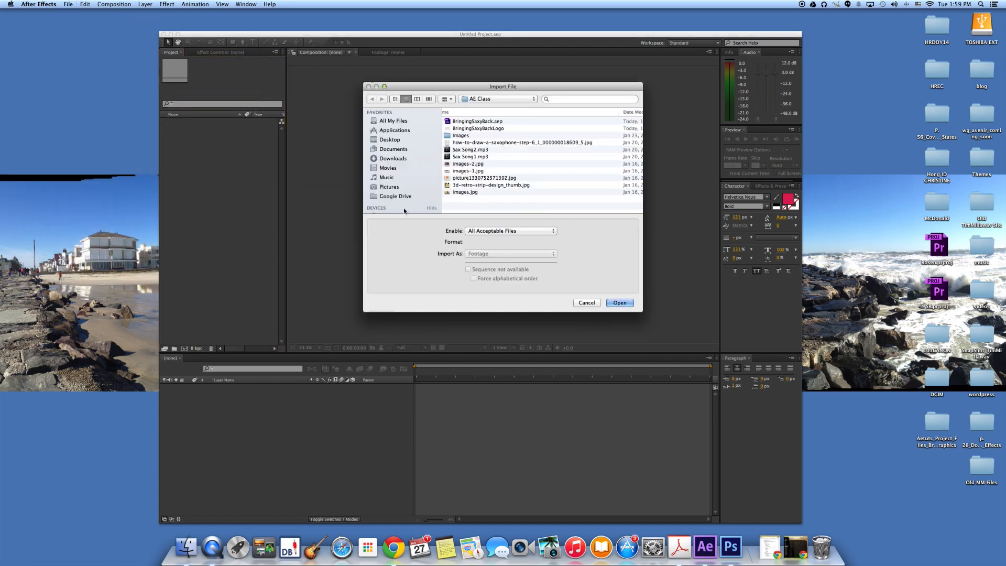
# Browse to the AE Class folder in Documents > Motion Graphics and select the BringingSaxyBackLogo Photoshop file for import.
pyautogui.click(530, 233)
pyautogui.click(531, 231)
pyautogui.click(478, 124)
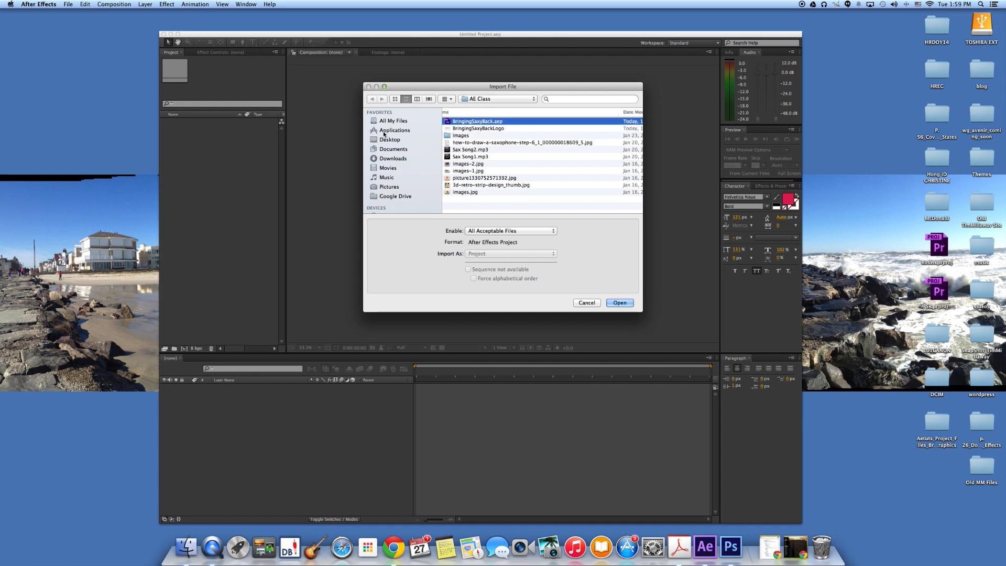
pyautogui.click(392, 150)
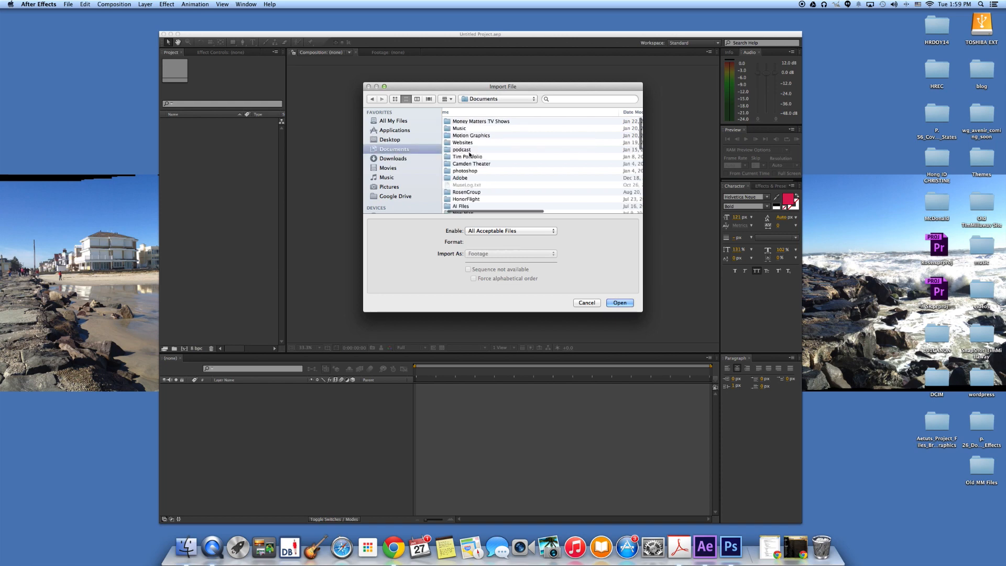
pyautogui.click(469, 137)
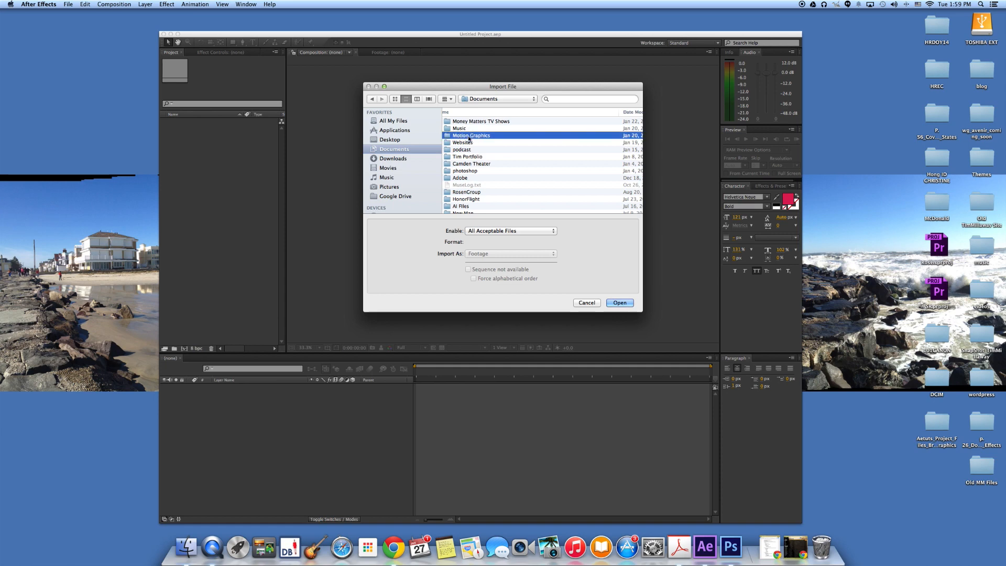
pyautogui.doubleClick(469, 137)
pyautogui.click(463, 122)
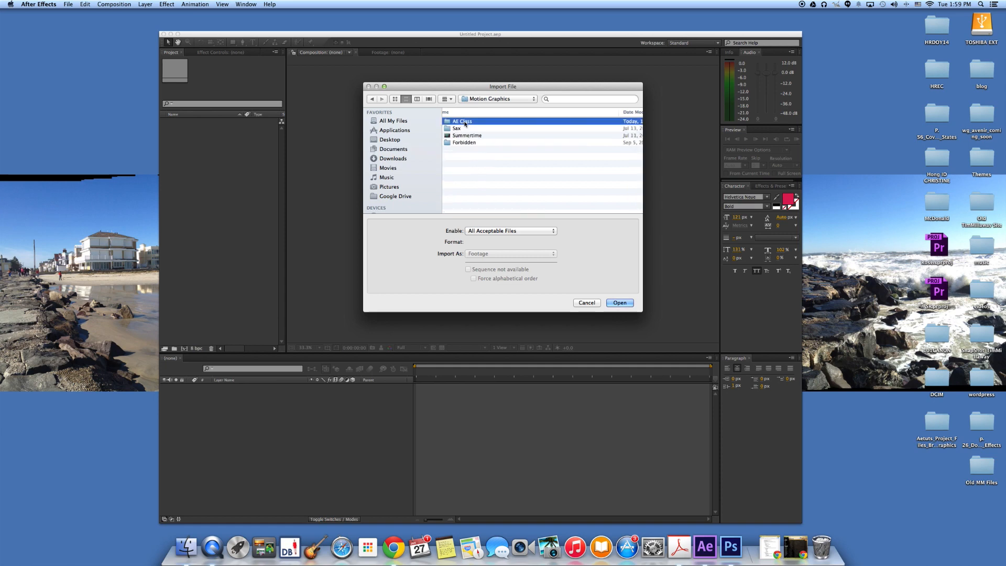
pyautogui.doubleClick(463, 122)
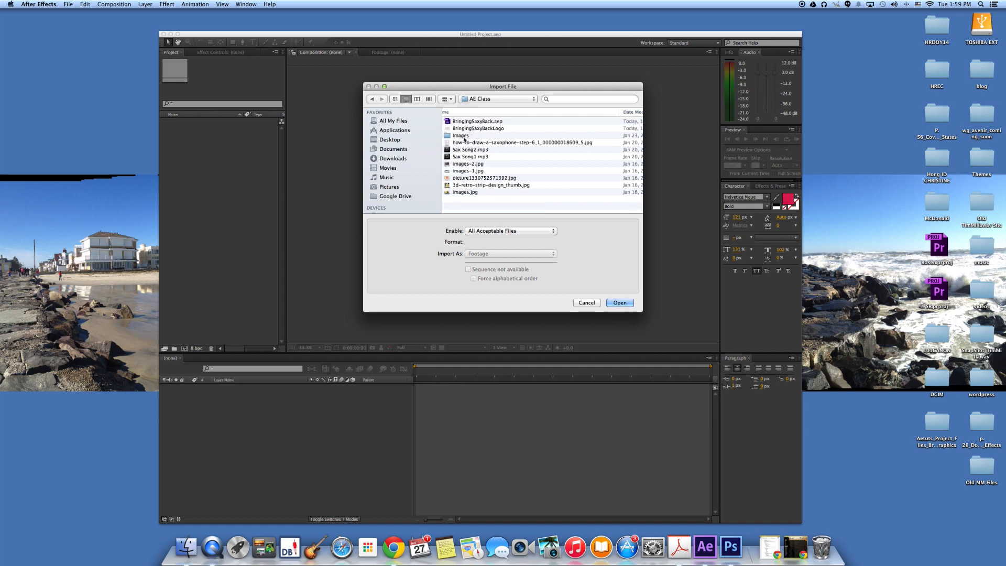
pyautogui.click(470, 129)
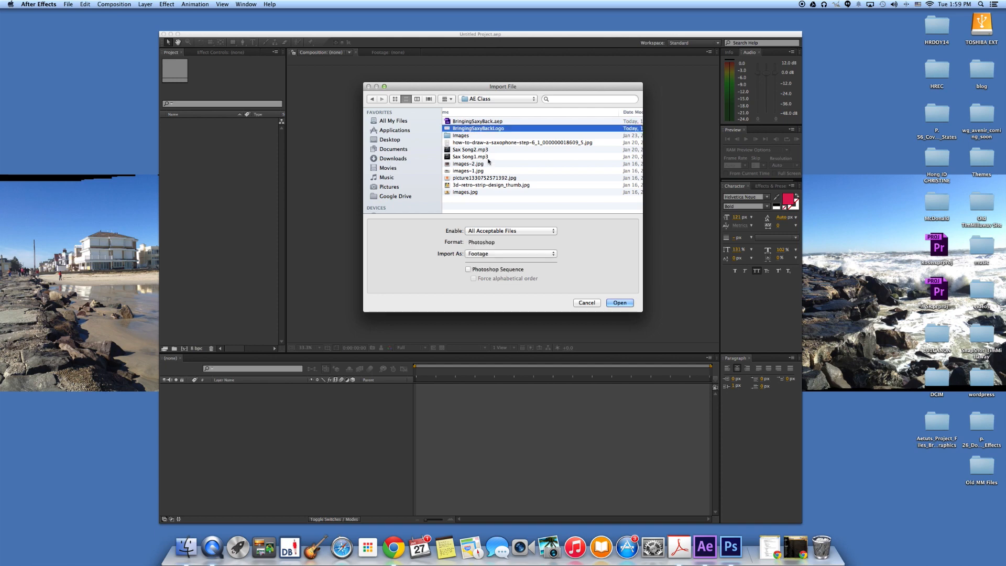
# Import BringingSaxyBackLogo as Composition - Retain Layer Sizes with editable layer styles.
pyautogui.click(517, 254)
pyautogui.click(524, 269)
pyautogui.click(618, 303)
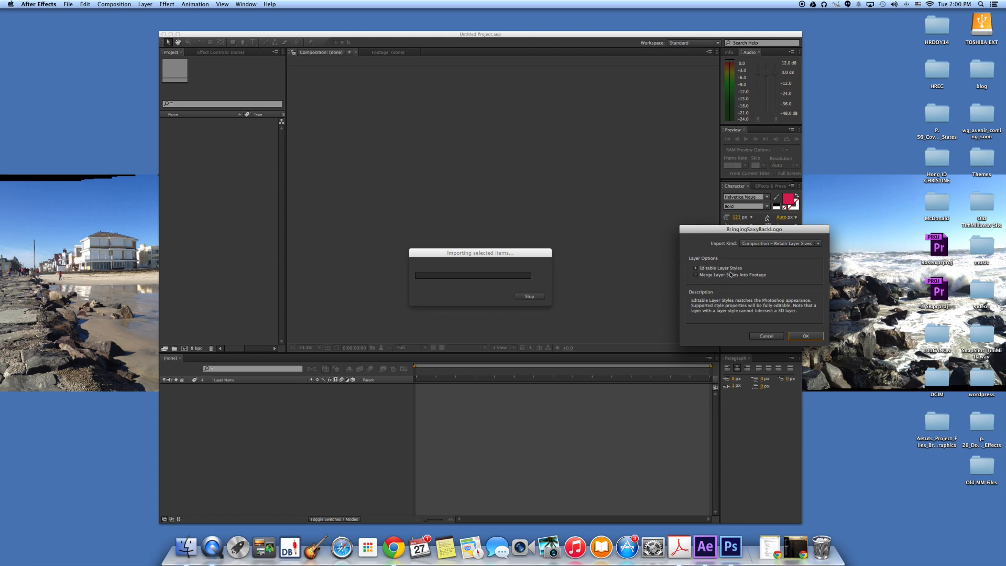
pyautogui.click(808, 338)
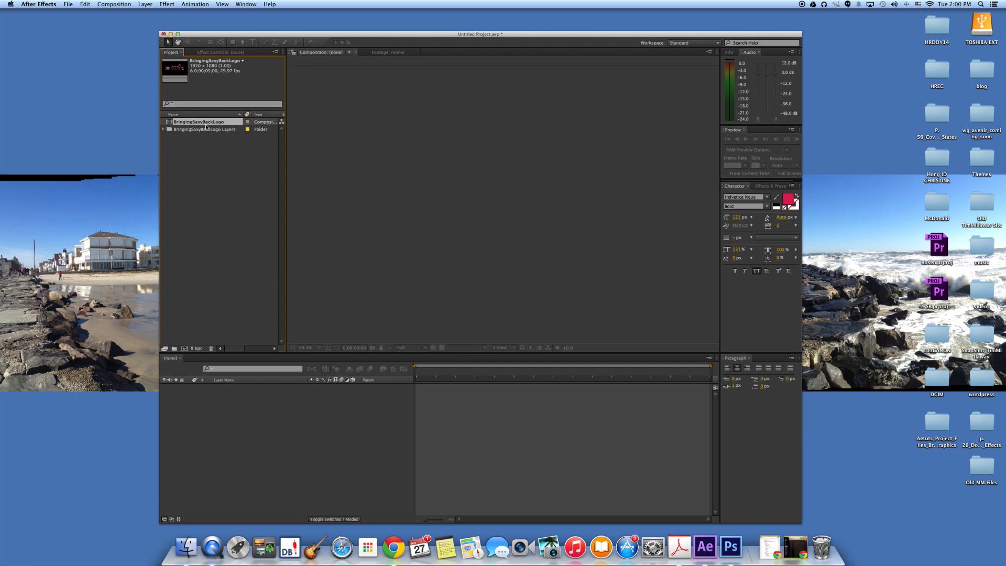
# Examine the footage items and nested compositions in the BringingSaxyBackLogo Layers folder, then collapse the folder.
pyautogui.click(163, 129)
pyautogui.click(183, 137)
pyautogui.click(186, 151)
pyautogui.click(189, 166)
pyautogui.click(189, 182)
pyautogui.click(192, 197)
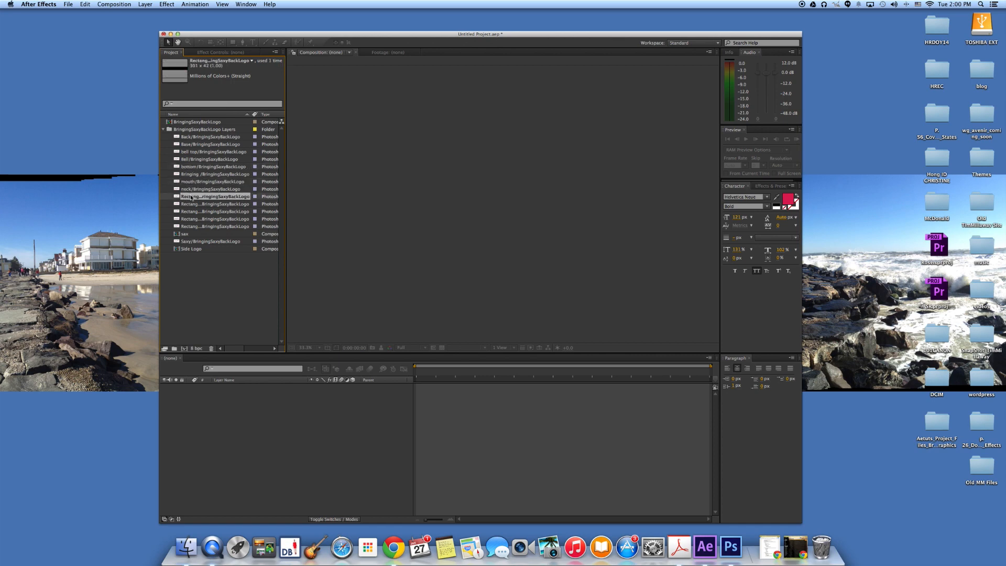
pyautogui.click(193, 212)
pyautogui.click(195, 226)
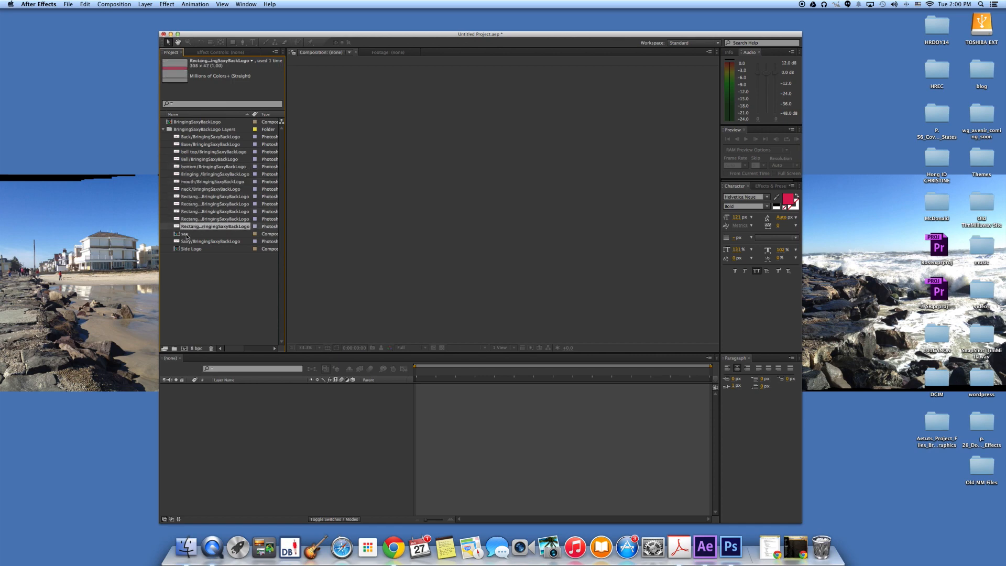
pyautogui.click(187, 234)
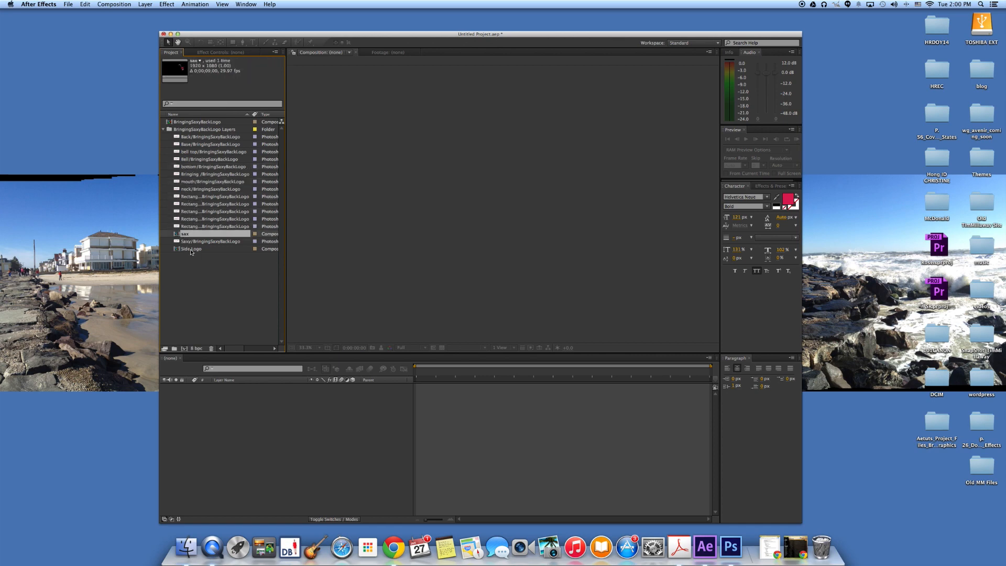
pyautogui.click(191, 249)
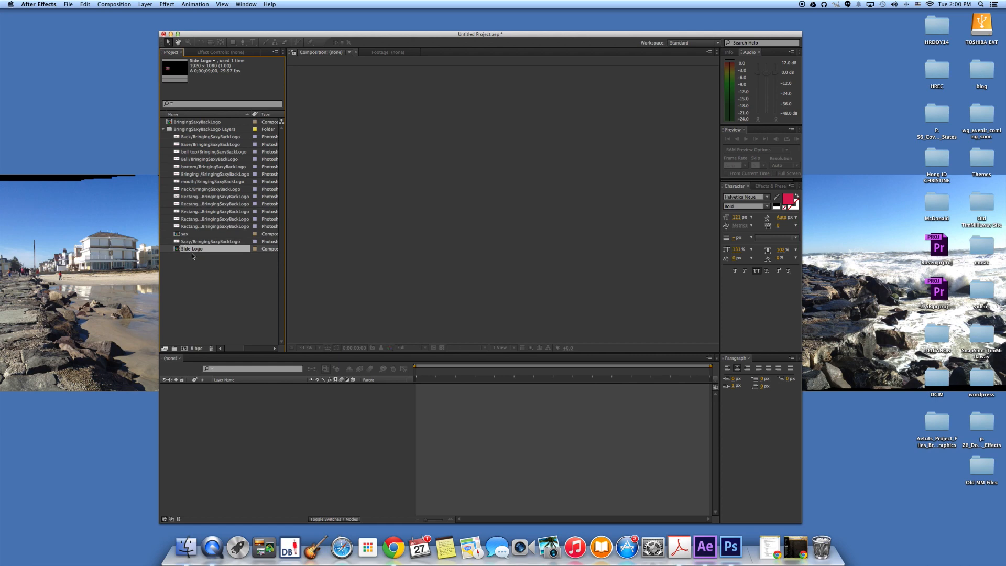
pyautogui.click(163, 130)
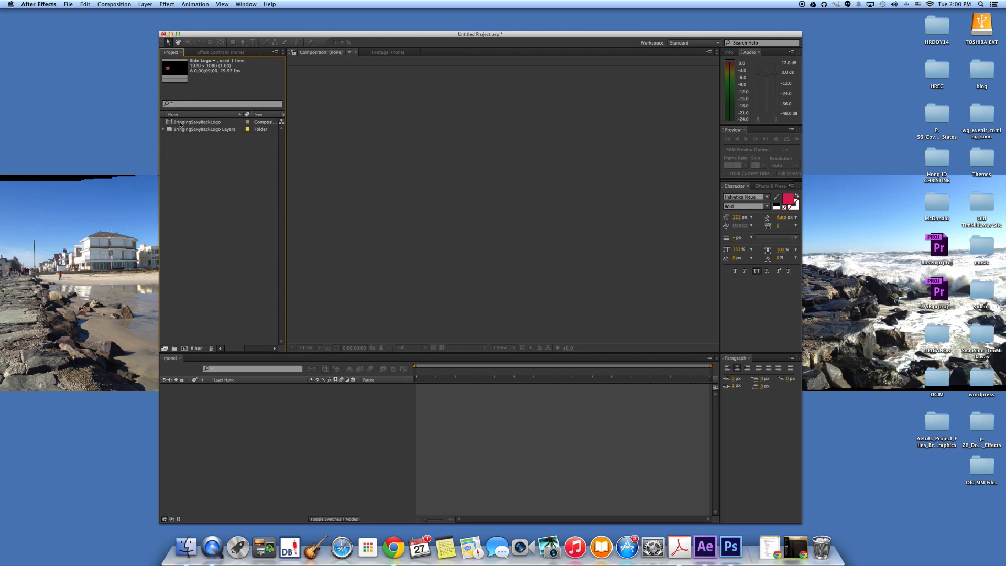
# Open the BringingSaxyBackLogo composition and turn on the transparency grid in its viewer.
pyautogui.doubleClick(182, 122)
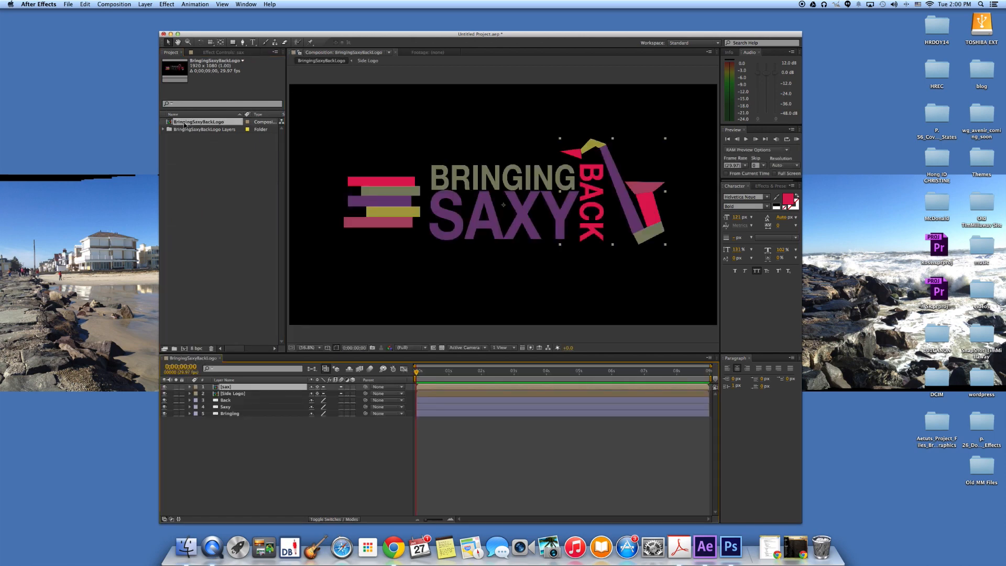
pyautogui.click(441, 348)
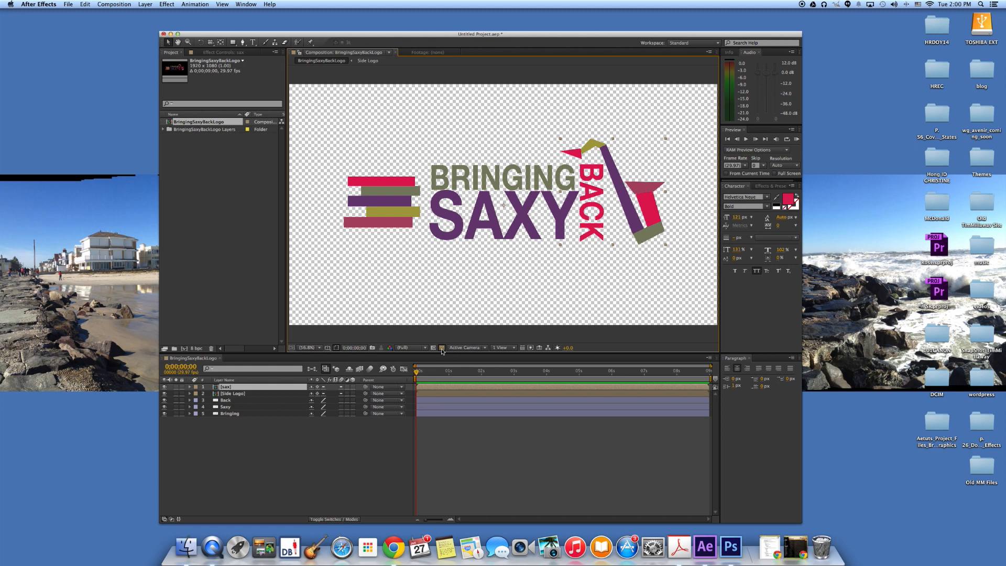
pyautogui.click(442, 349)
pyautogui.click(442, 349)
pyautogui.click(442, 348)
pyautogui.click(441, 348)
# Open the nested sax composition from the BringingSaxyBackLogo timeline.
pyautogui.click(215, 388)
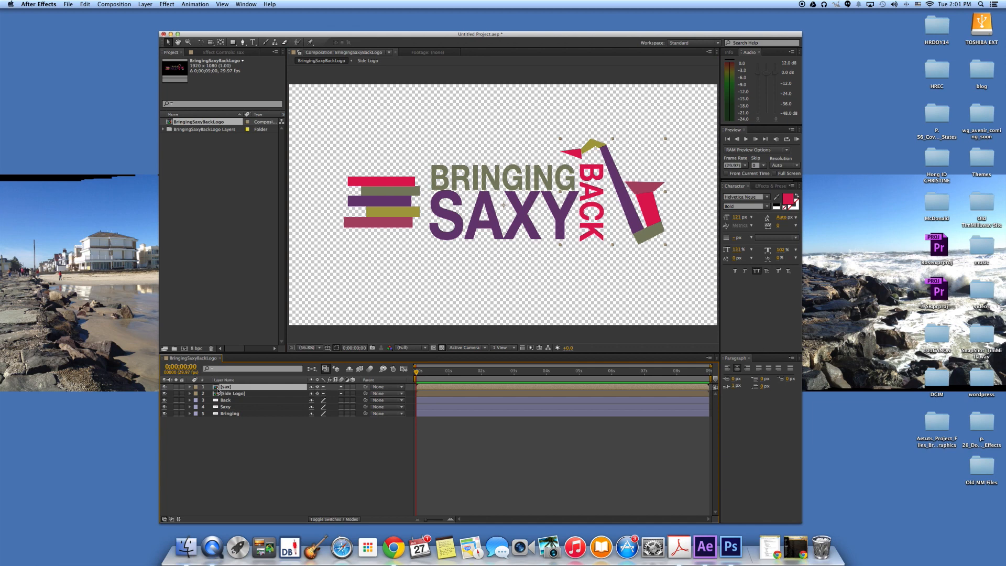
pyautogui.doubleClick(217, 388)
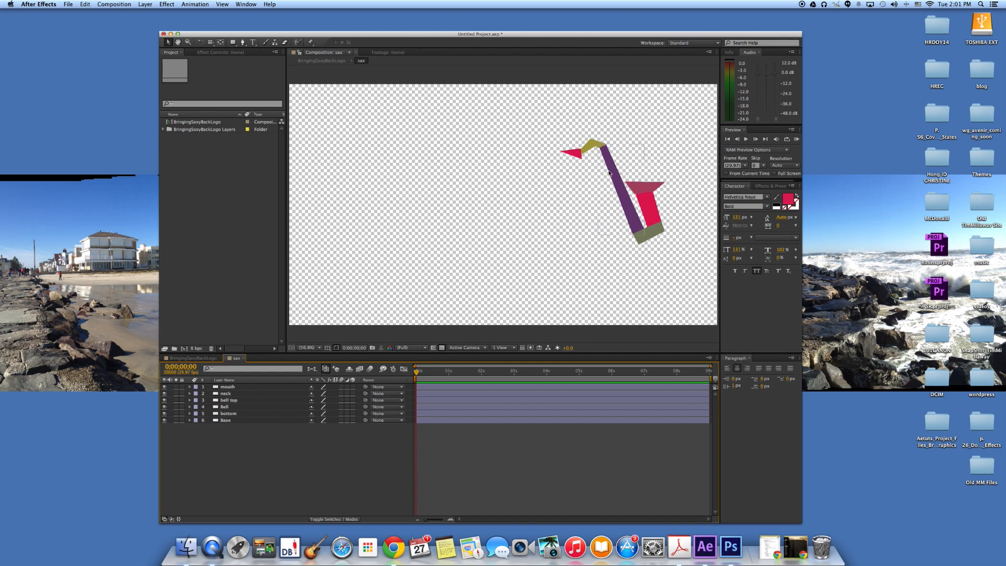
# Try moving the mouth layer away from the sax and rotating it, and undo both changes.
pyautogui.moveTo(572, 153); pyautogui.dragTo(490, 156)
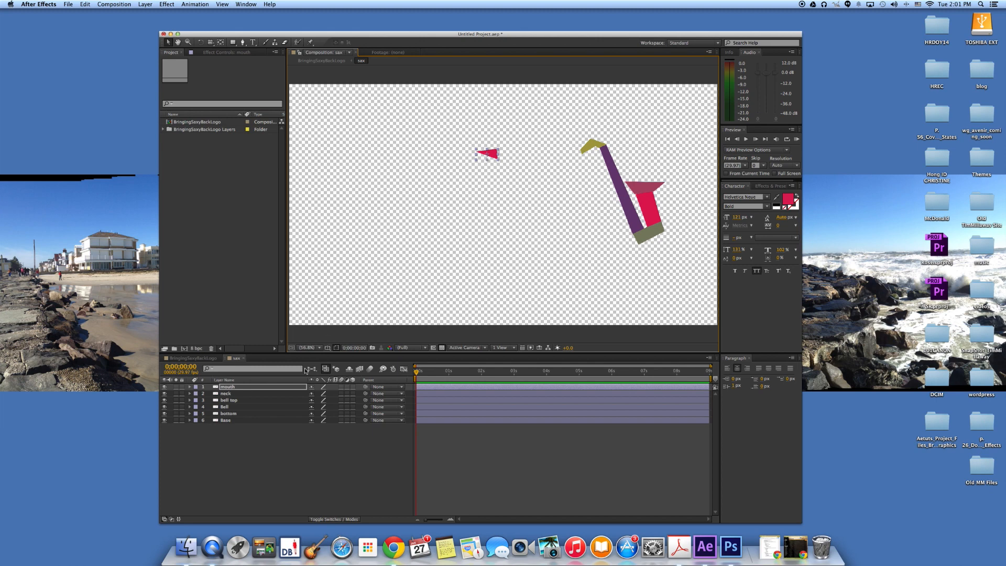
pyautogui.press('r')
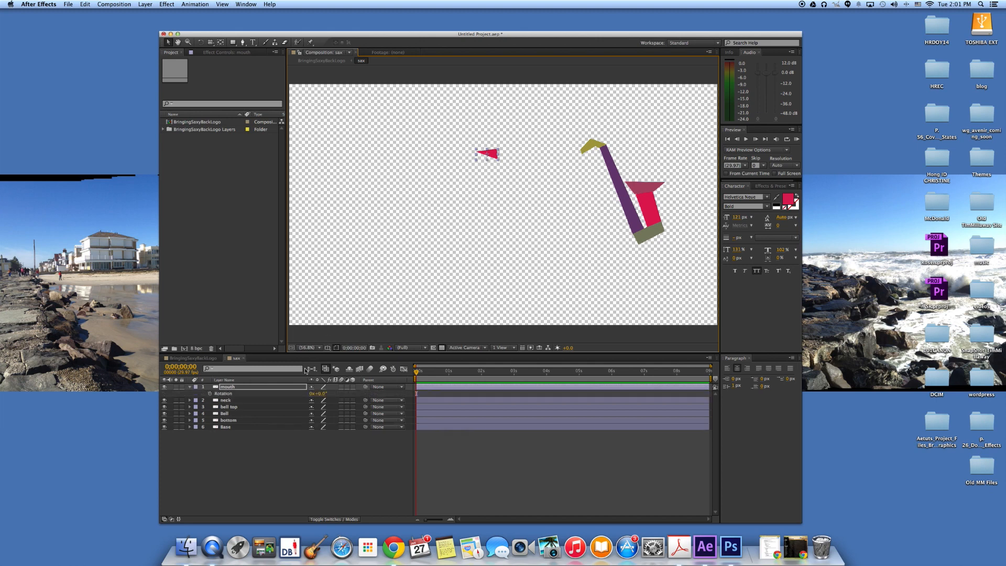
pyautogui.moveTo(310, 394); pyautogui.dragTo(323, 395)
pyautogui.click(313, 395)
pyautogui.click(302, 393)
pyautogui.moveTo(323, 395)
pyautogui.mouseDown()
pyautogui.moveTo(396, 405)
pyautogui.moveTo(321, 399)
pyautogui.mouseUp()
pyautogui.press('super+z')
pyautogui.press('super+z')
pyautogui.press('super+z')
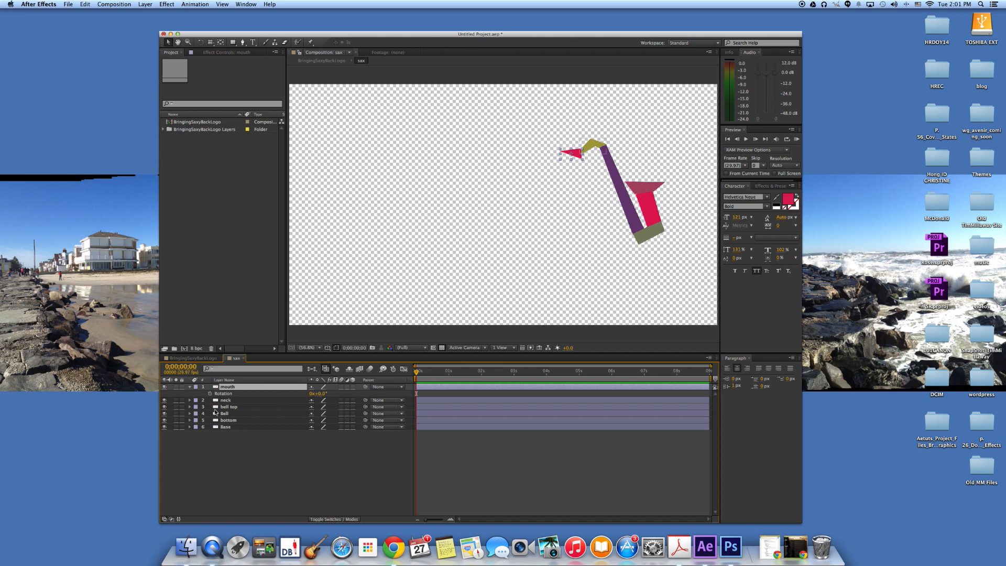
# Open the nested Side Logo composition from BringingSaxyBackLogo and check its rectangle bars one by one.
pyautogui.click(192, 357)
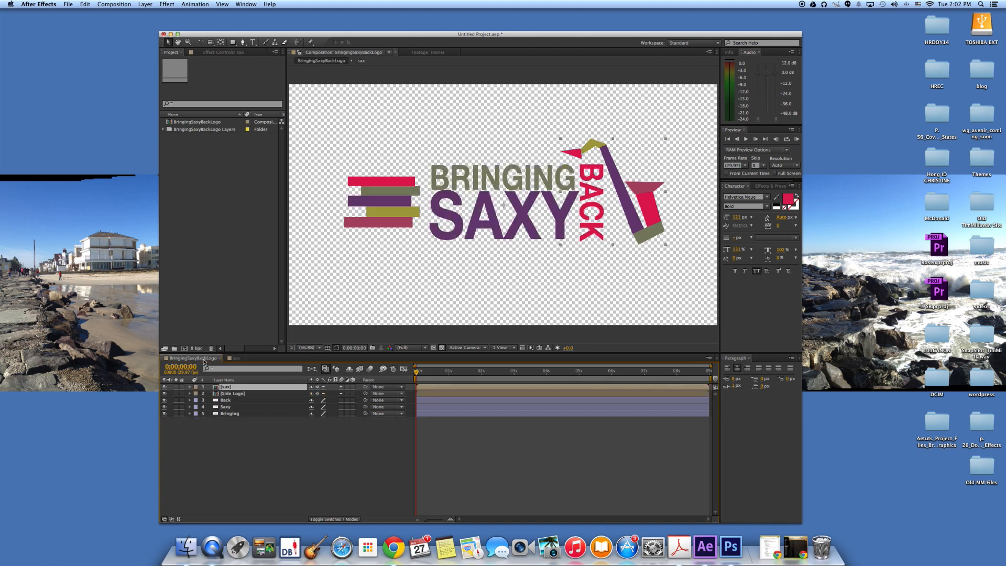
pyautogui.click(227, 394)
pyautogui.doubleClick(215, 396)
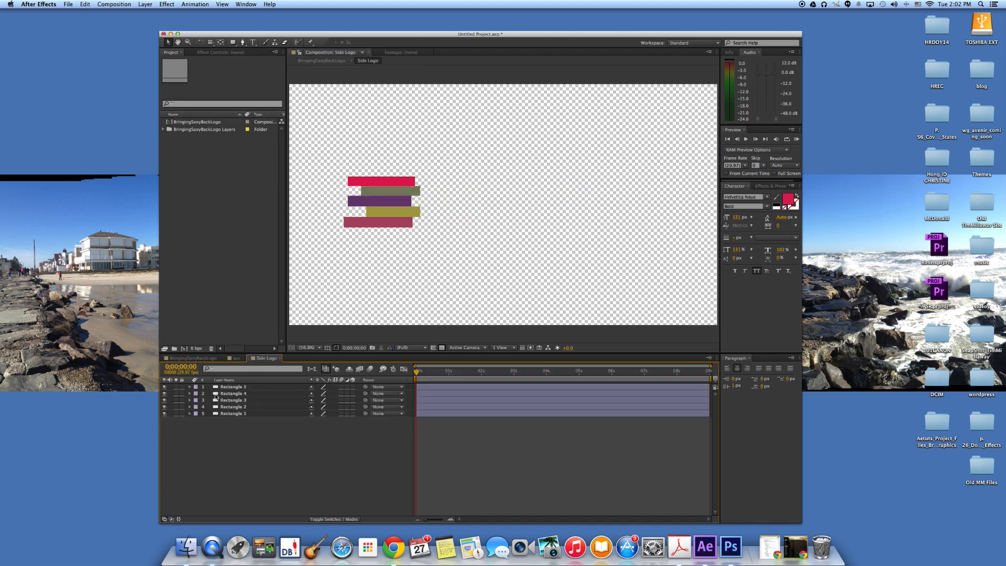
pyautogui.click(385, 181)
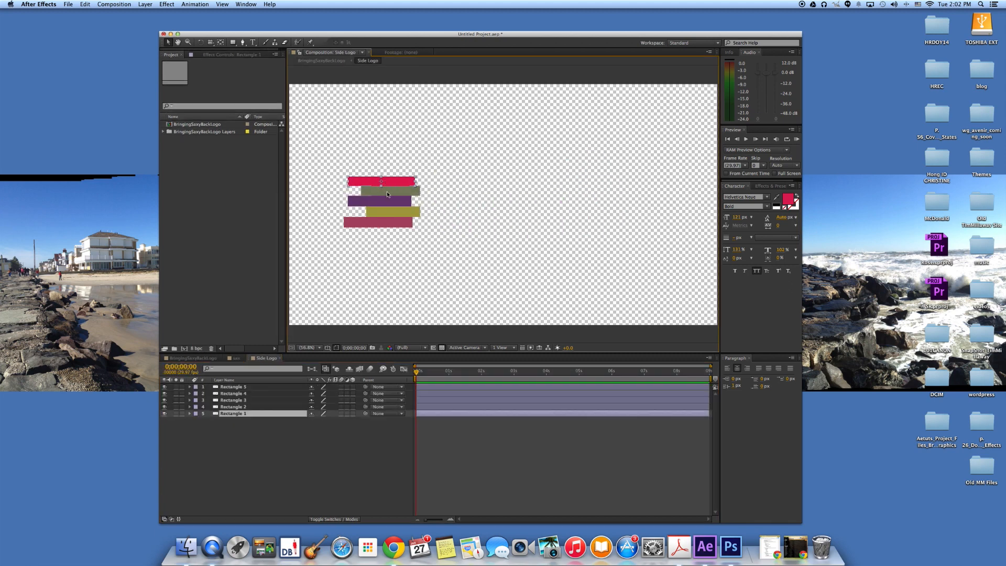
pyautogui.click(387, 191)
pyautogui.click(388, 202)
pyautogui.click(388, 212)
pyautogui.click(386, 224)
pyautogui.click(388, 180)
pyautogui.click(388, 191)
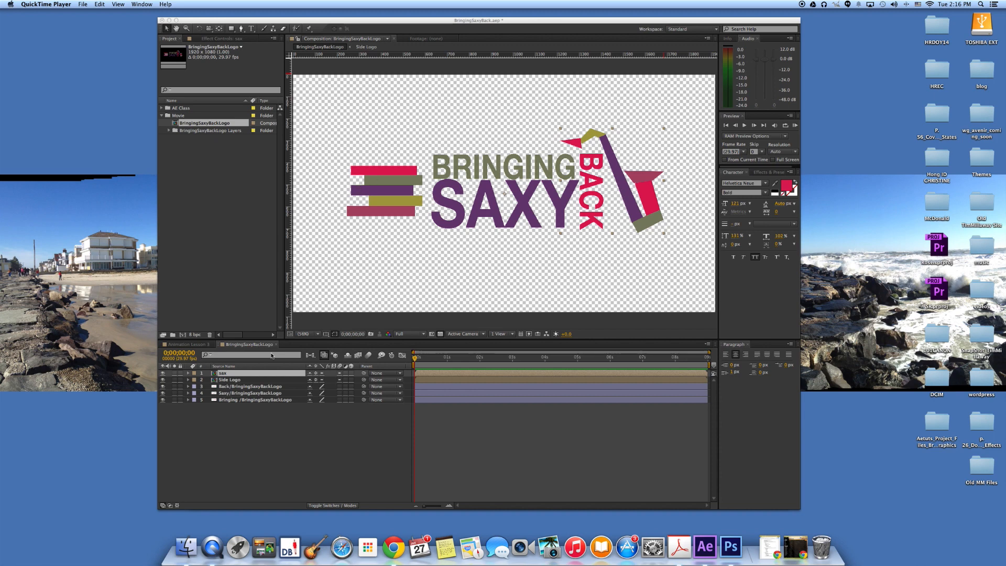
# In the sax composition, set Position keyframes for all six layers at 0;00;01;00.
pyautogui.doubleClick(216, 374)
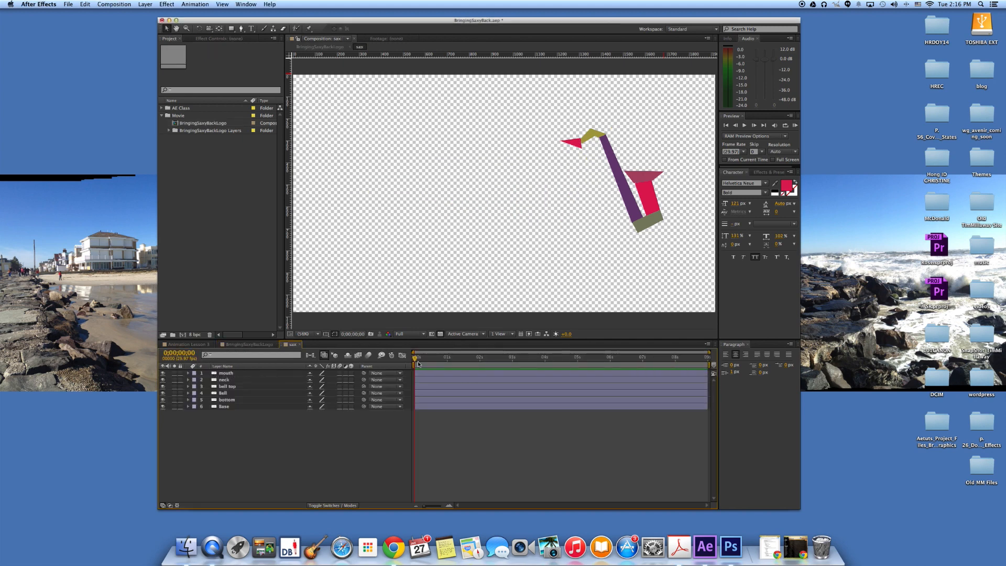
pyautogui.moveTo(419, 360); pyautogui.dragTo(449, 364)
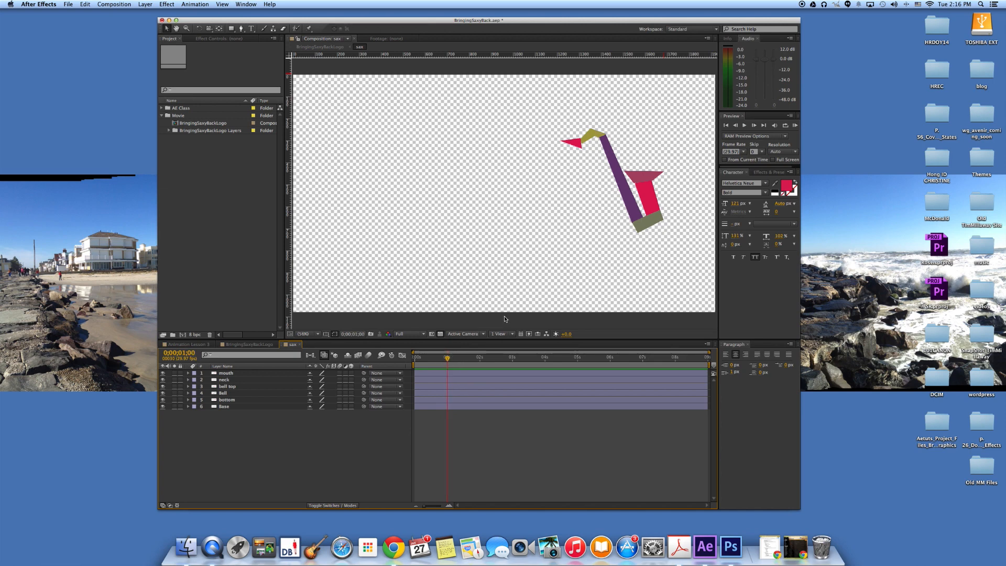
pyautogui.moveTo(450, 362); pyautogui.dragTo(447, 360)
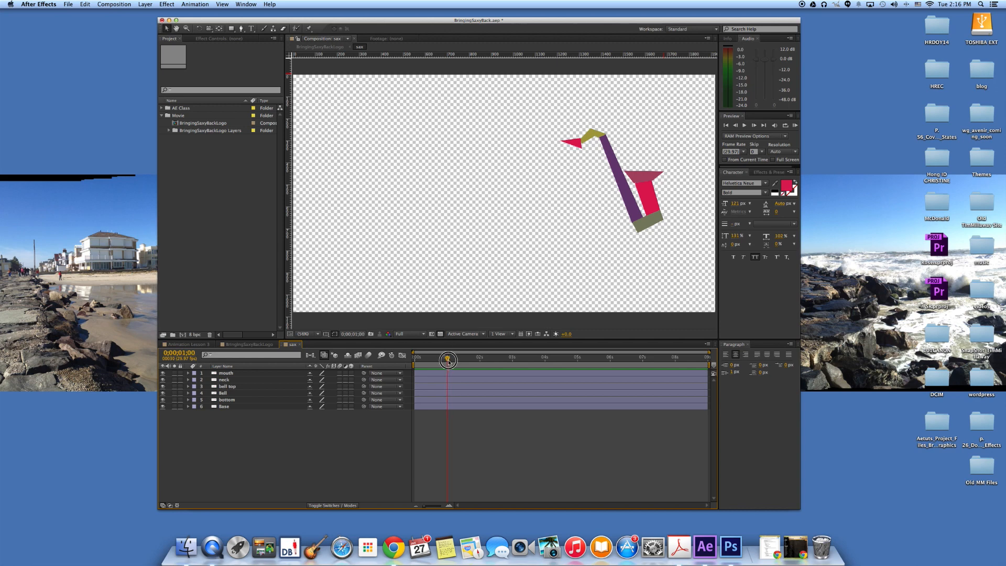
pyautogui.click(228, 373)
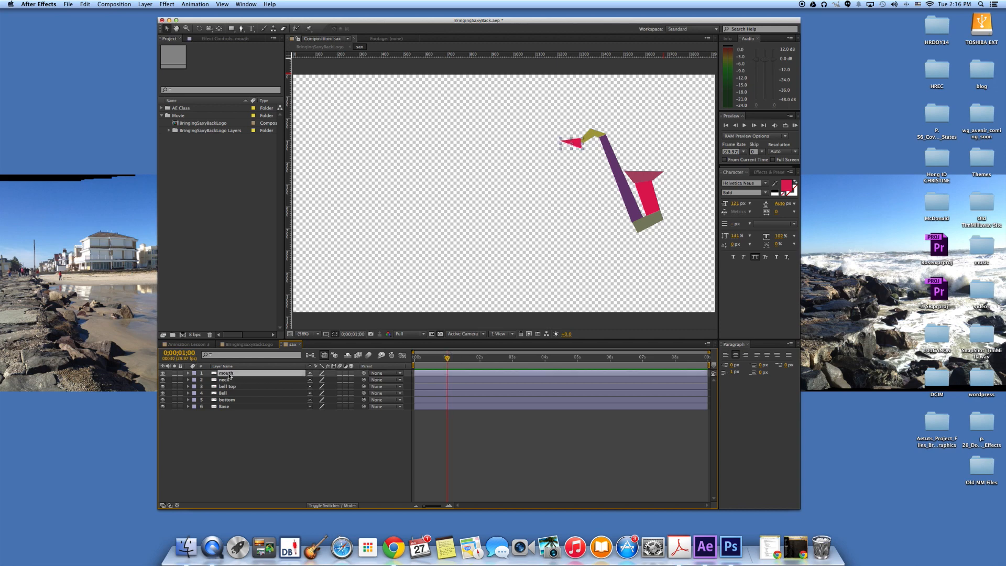
pyautogui.keyDown('shift'); pyautogui.click(225, 407); pyautogui.keyUp('shift')
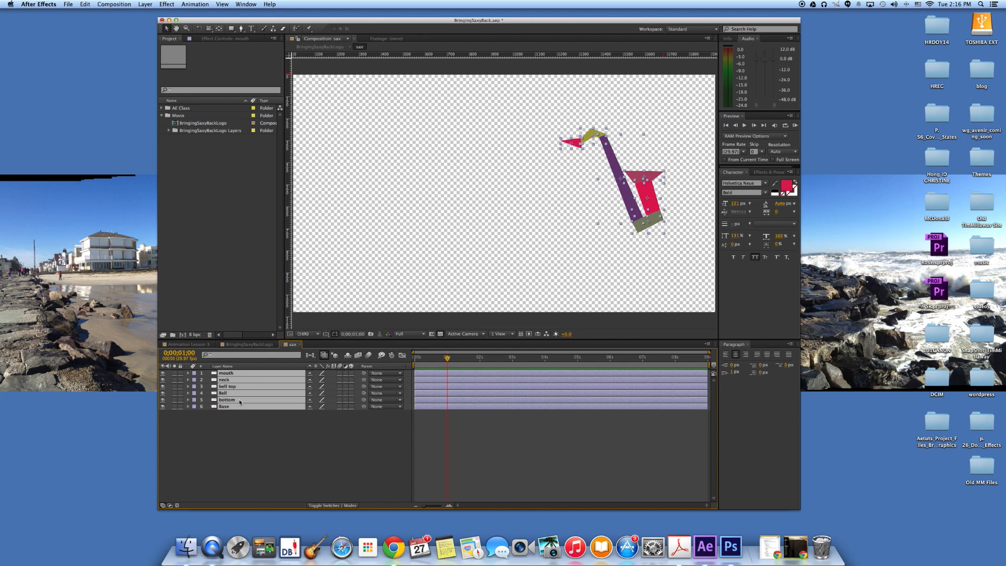
pyautogui.press('p')
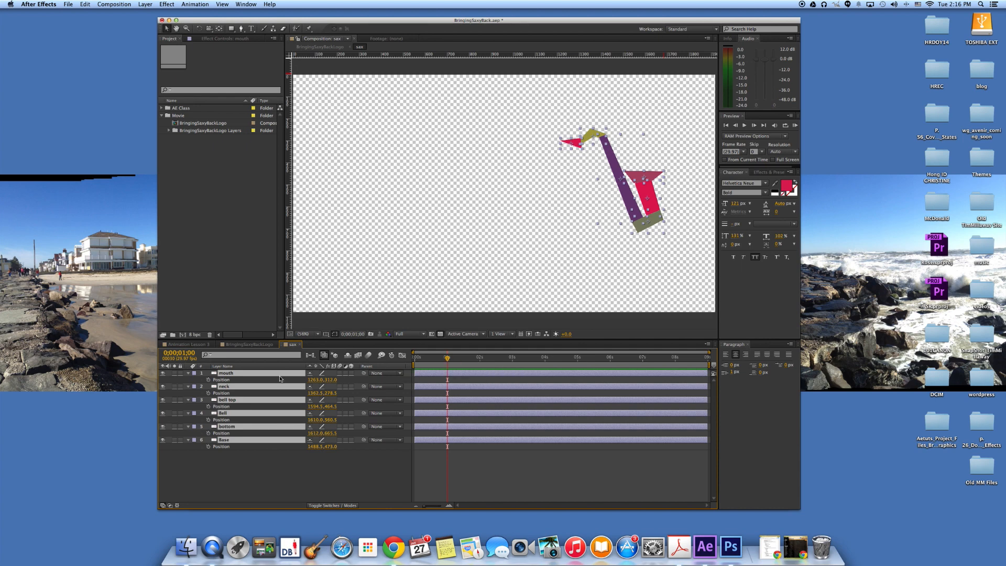
pyautogui.click(208, 380)
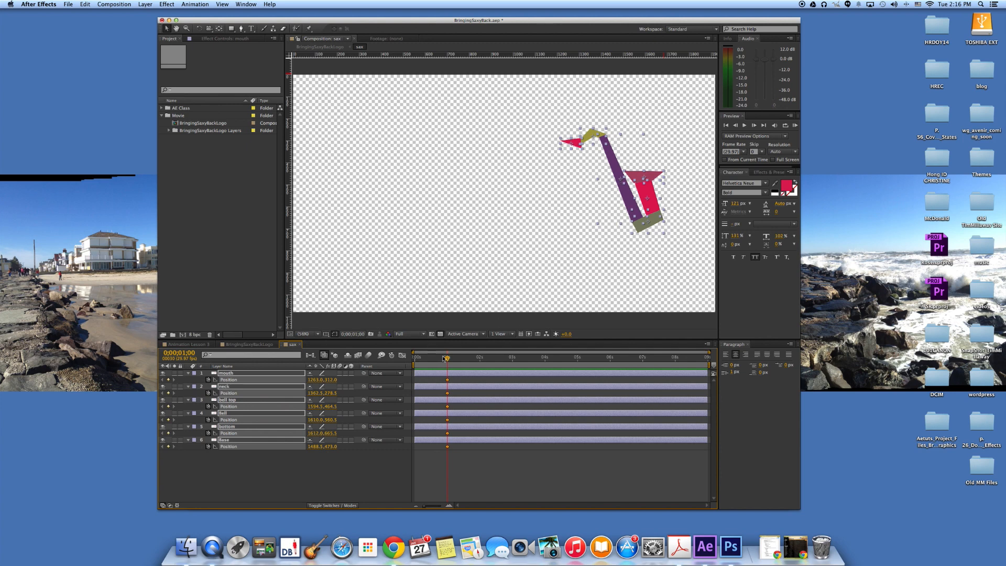
# At 0 seconds, move only the mouth layer straight left to about (879, 310), keyframing its start position.
pyautogui.moveTo(448, 359); pyautogui.dragTo(414, 360)
pyautogui.moveTo(573, 143)
pyautogui.mouseDown()
pyautogui.moveTo(547, 141)
pyautogui.moveTo(571, 143)
pyautogui.mouseUp()
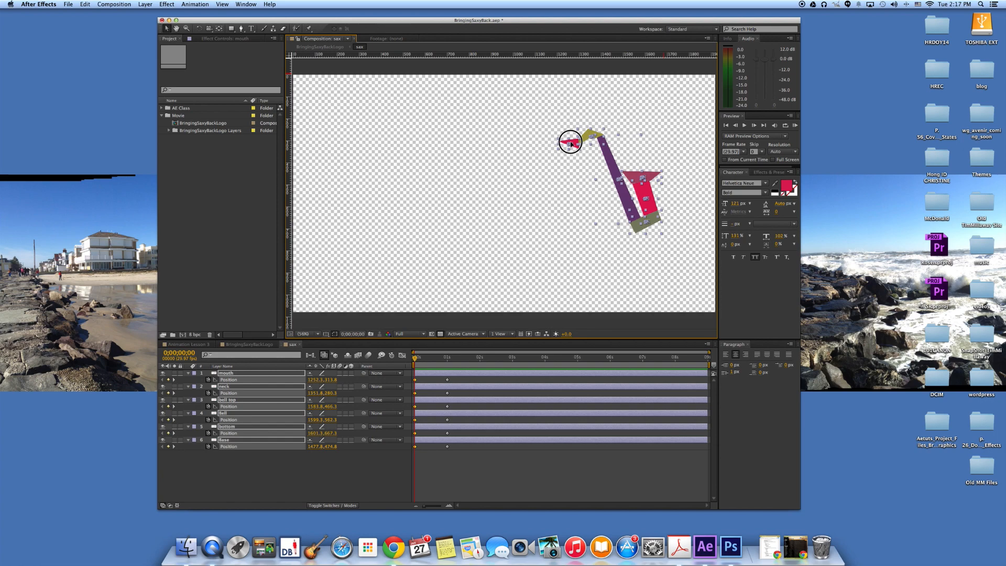
pyautogui.press('super+z')
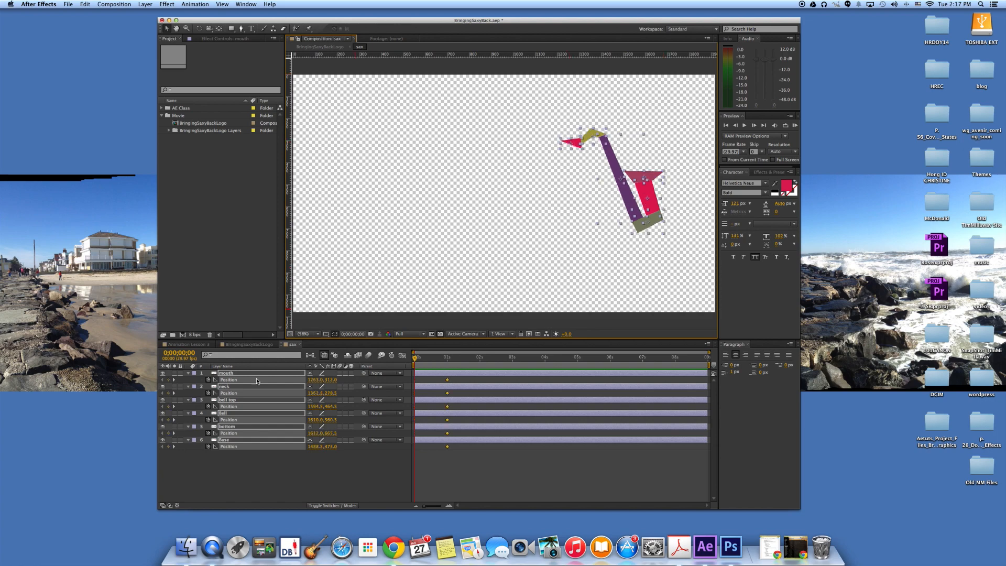
pyautogui.click(251, 373)
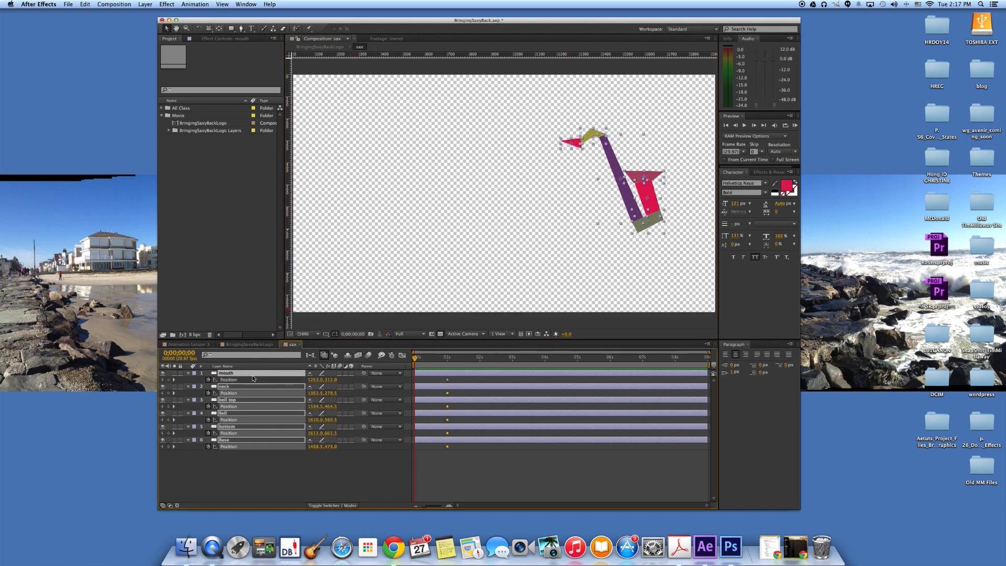
pyautogui.click(263, 462)
pyautogui.click(234, 374)
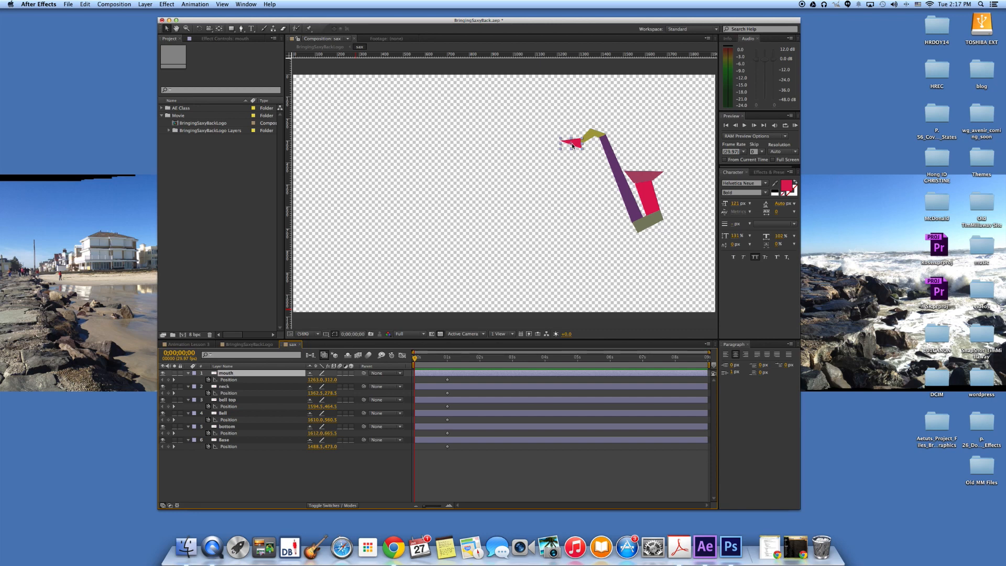
pyautogui.moveTo(573, 145); pyautogui.dragTo(488, 145)
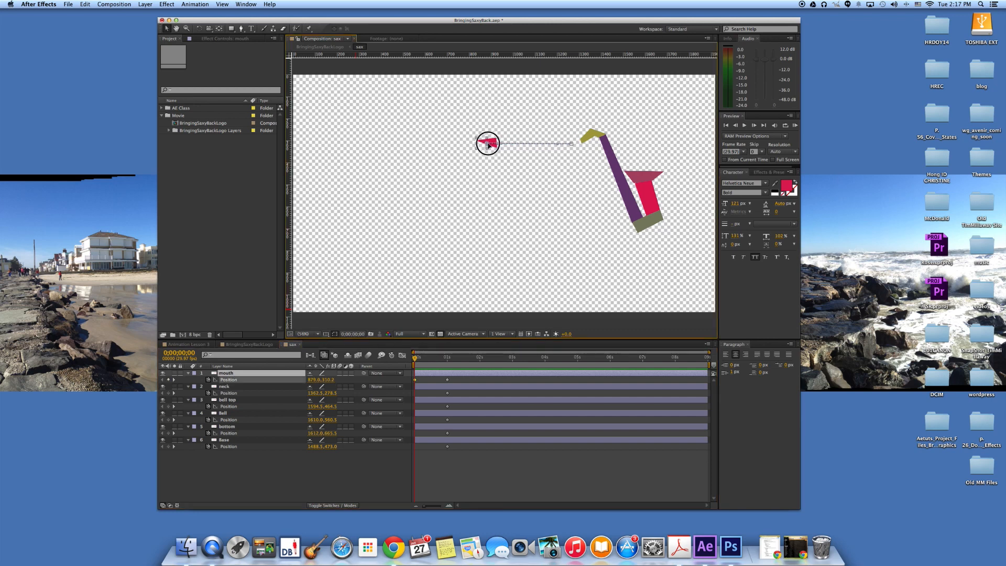
# At 0 seconds, move the neck layer to about (1078, 760) and the bell top to about (1682, 157).
pyautogui.click(225, 386)
pyautogui.click(588, 140)
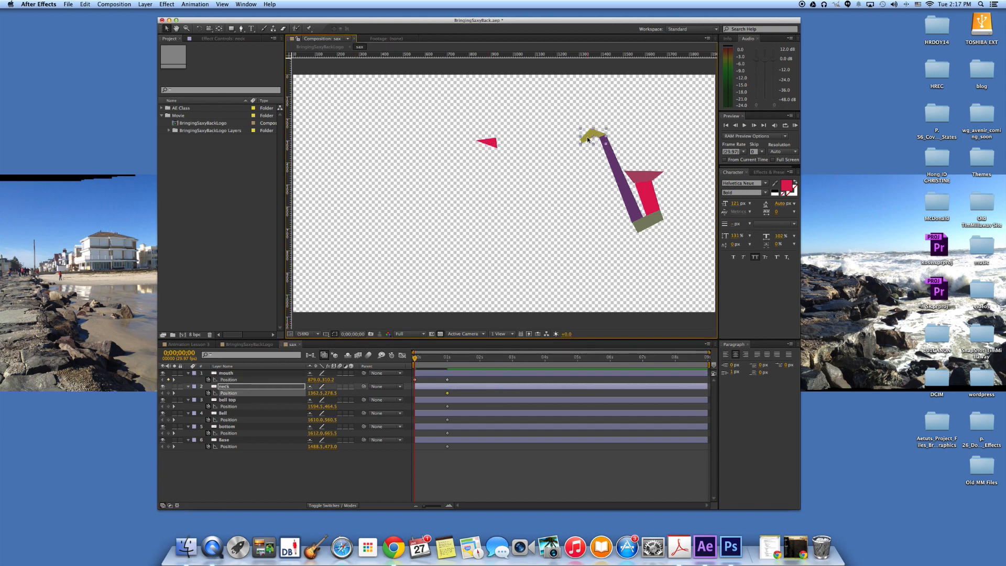
pyautogui.moveTo(588, 140); pyautogui.dragTo(526, 245)
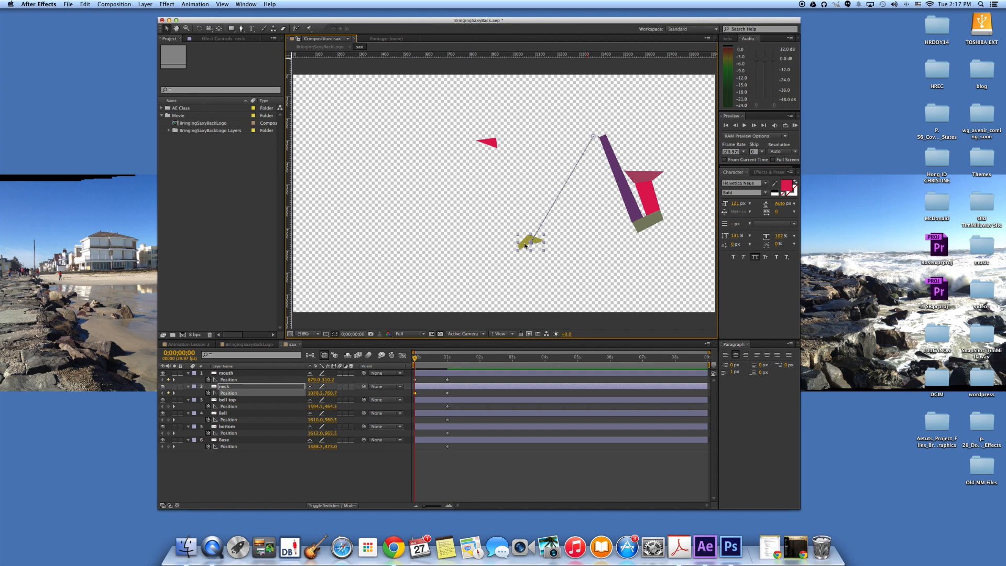
pyautogui.click(227, 400)
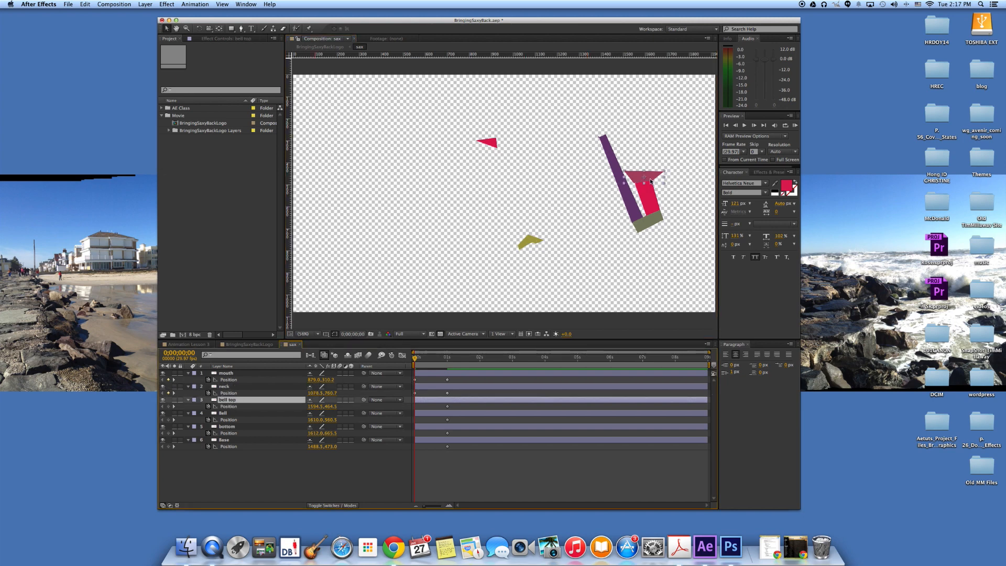
pyautogui.moveTo(650, 178); pyautogui.dragTo(671, 108)
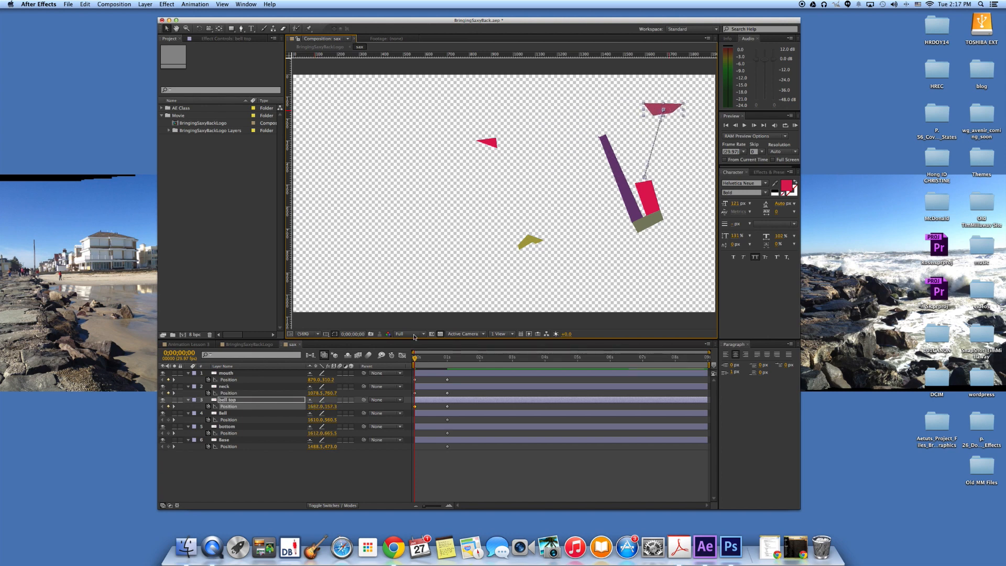
# At 0 seconds, scatter the remaining pieces: the Bell down-left, the bottom up-left and the Base down-right of the assembled sax.
pyautogui.click(242, 414)
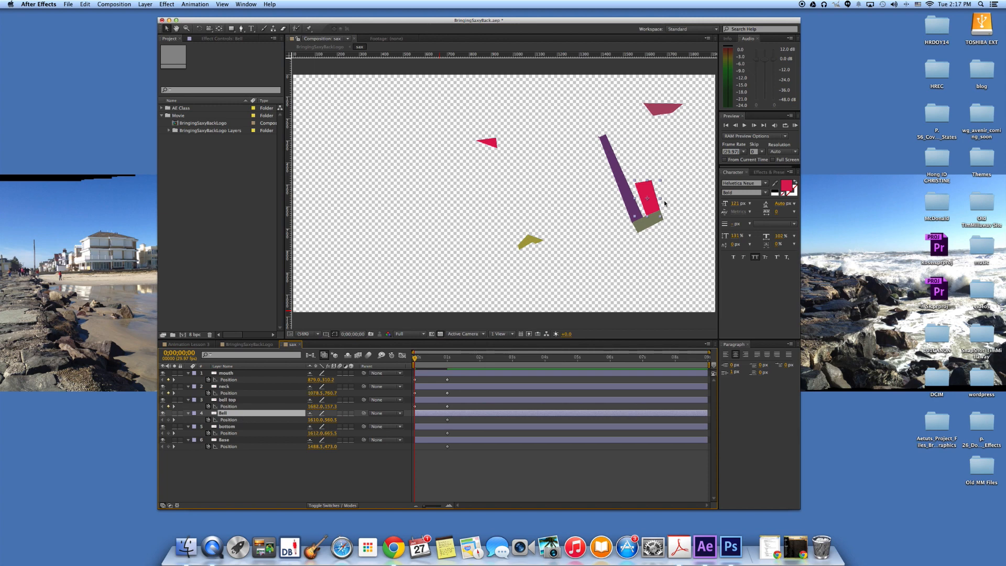
pyautogui.moveTo(650, 204); pyautogui.dragTo(593, 279)
pyautogui.click(248, 427)
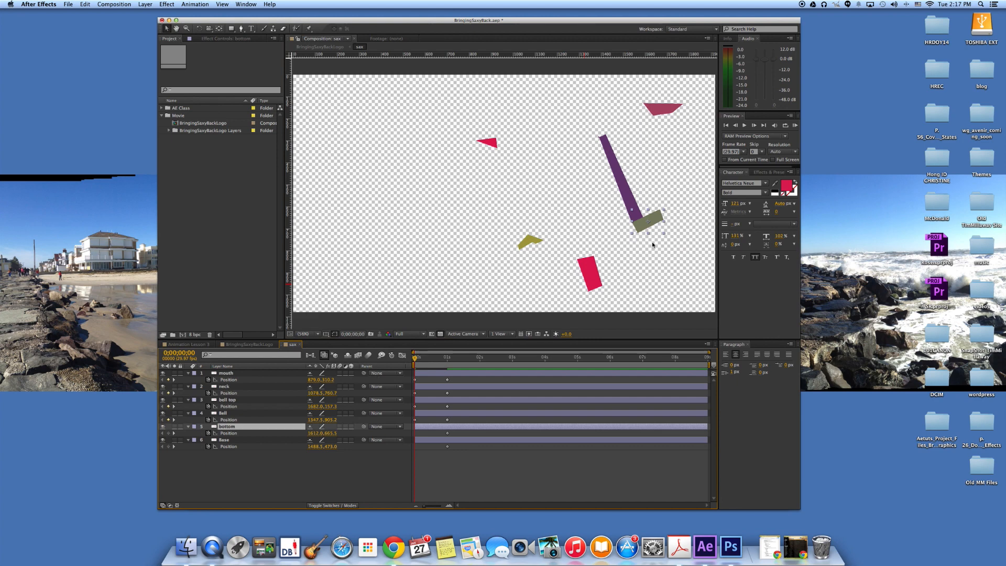
pyautogui.moveTo(652, 224); pyautogui.dragTo(542, 118)
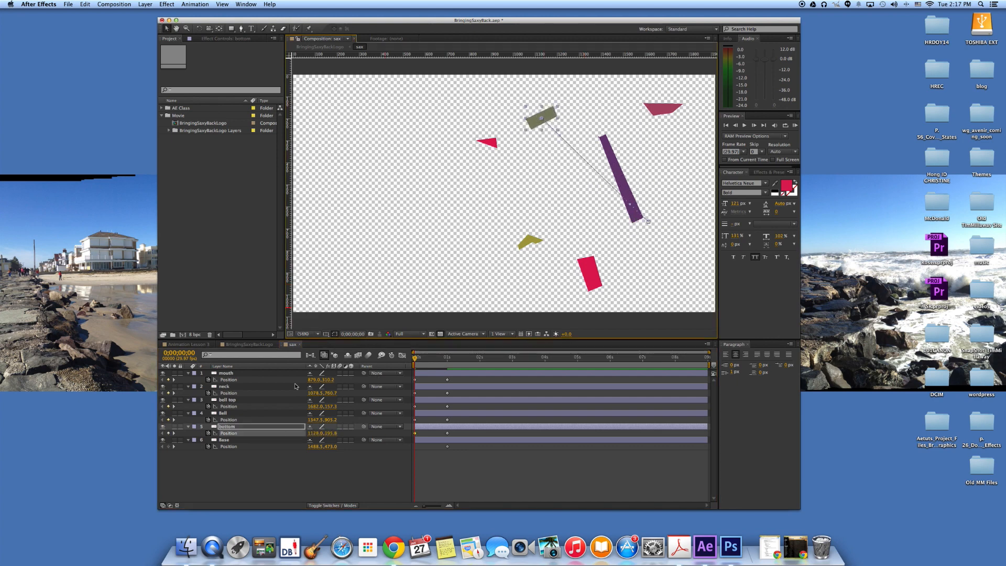
pyautogui.click(224, 440)
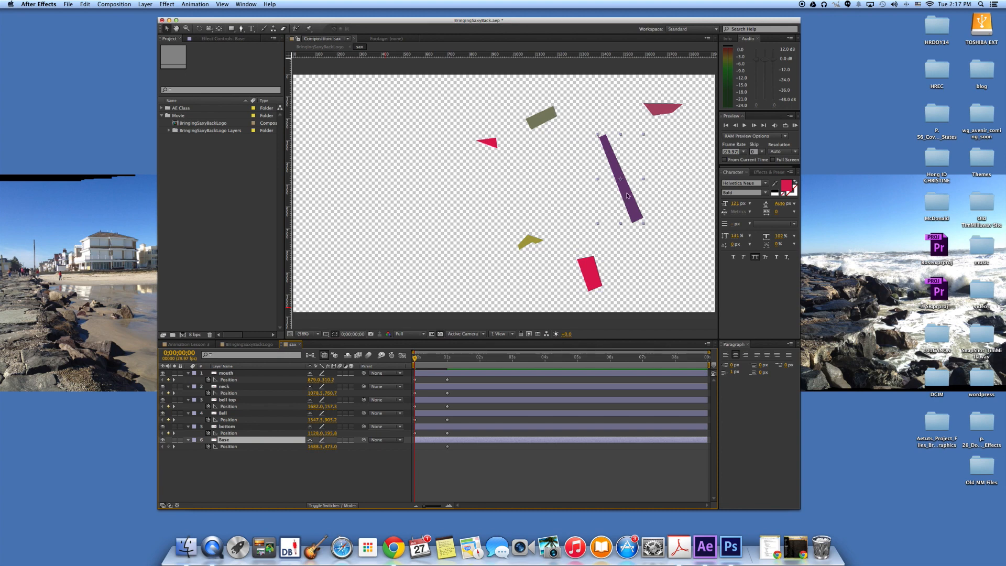
pyautogui.moveTo(627, 196); pyautogui.dragTo(690, 248)
# Go to 0;00;01;00 and show the Rotation property alongside Position for all six layers, mouth to Base.
pyautogui.moveTo(417, 361); pyautogui.dragTo(448, 371)
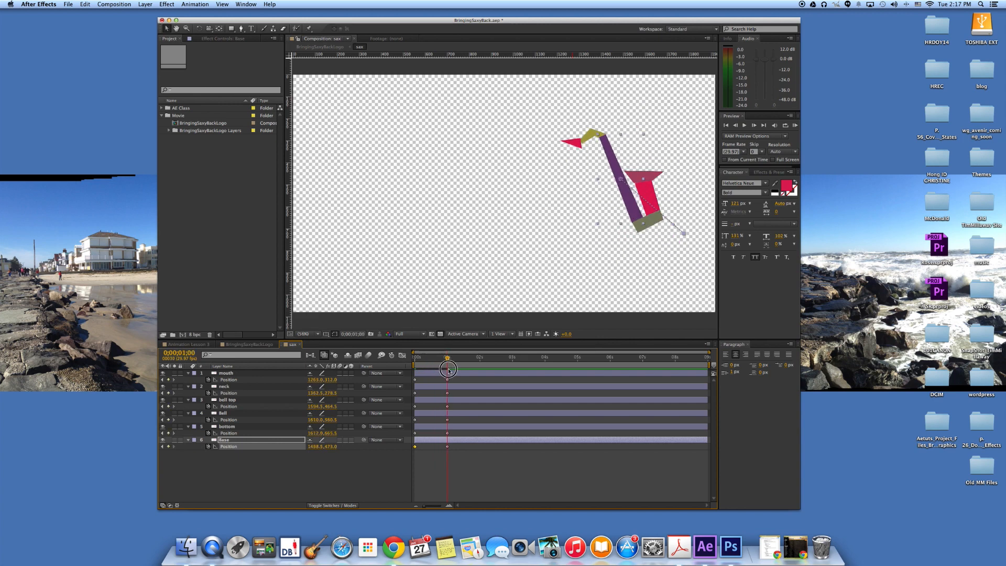
pyautogui.moveTo(448, 369); pyautogui.dragTo(449, 370)
pyautogui.click(244, 373)
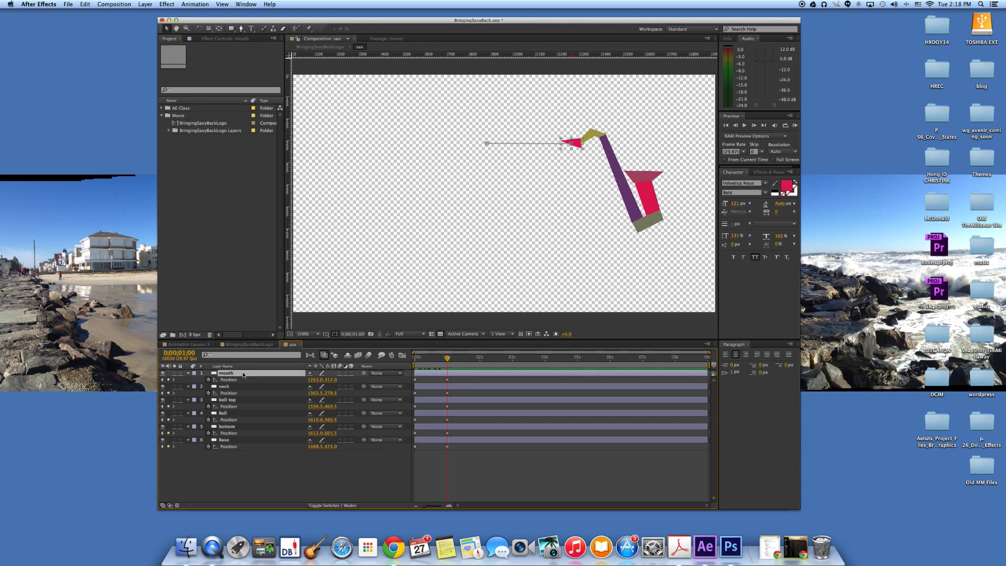
pyautogui.keyDown('shift'); pyautogui.click(240, 442); pyautogui.keyUp('shift')
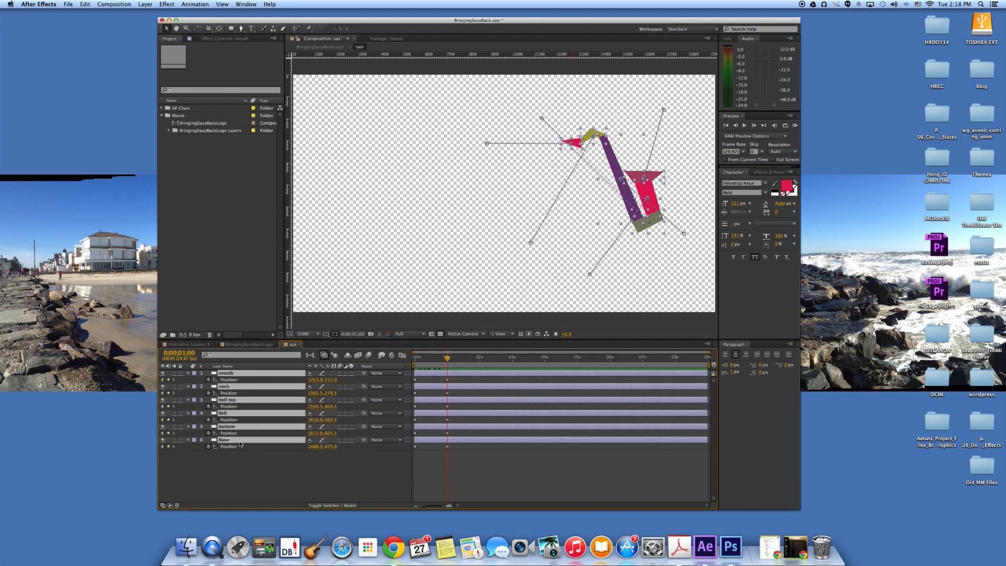
pyautogui.hotkey('shift', 'r')
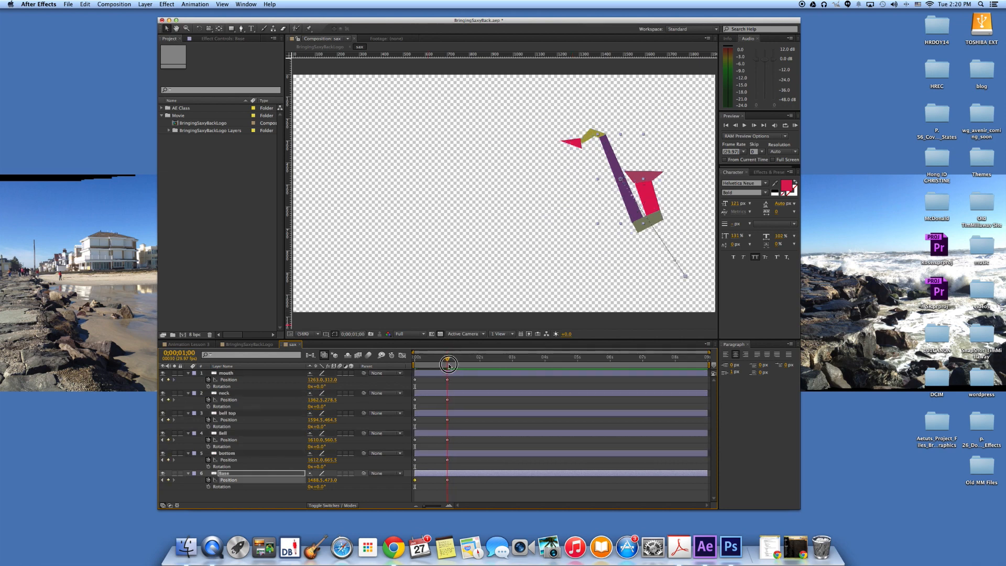
# Set Rotation keyframes for all six sax layers at 0;00;00;29 and return to the start of the timeline.
pyautogui.click(448, 365)
pyautogui.moveTo(448, 364); pyautogui.dragTo(446, 364)
pyautogui.click(238, 375)
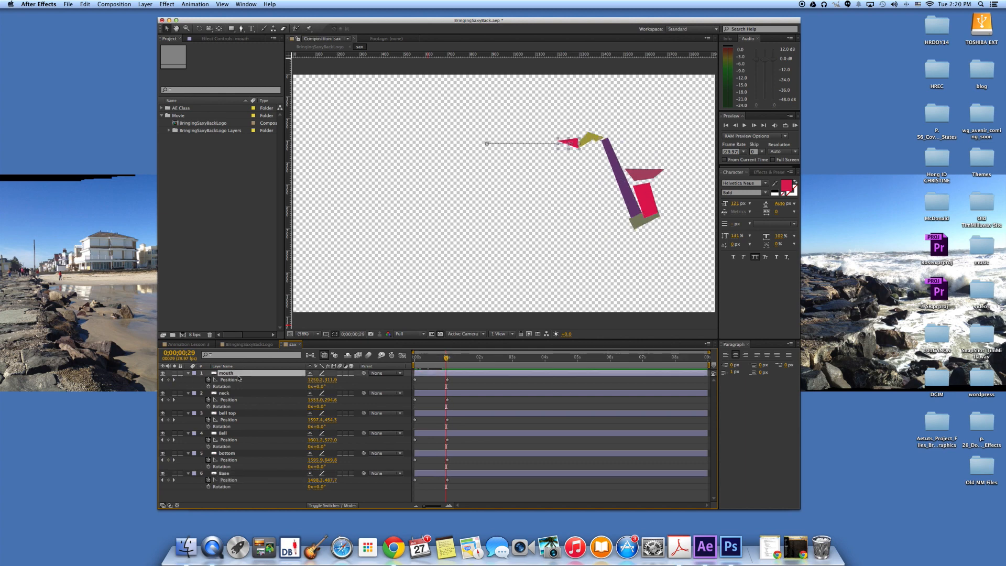
pyautogui.keyDown('shift'); pyautogui.click(235, 476); pyautogui.keyUp('shift')
pyautogui.click(208, 386)
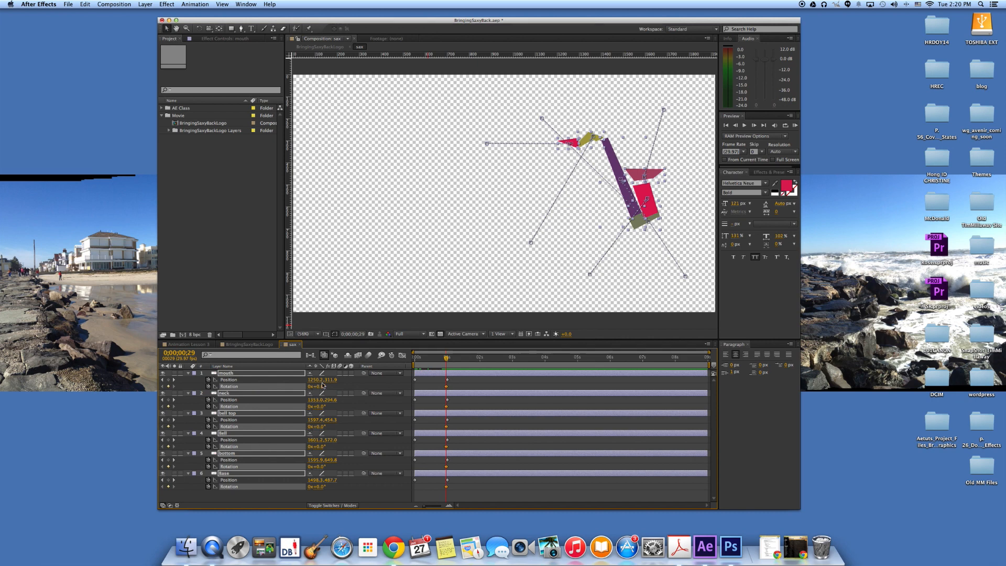
pyautogui.click(273, 497)
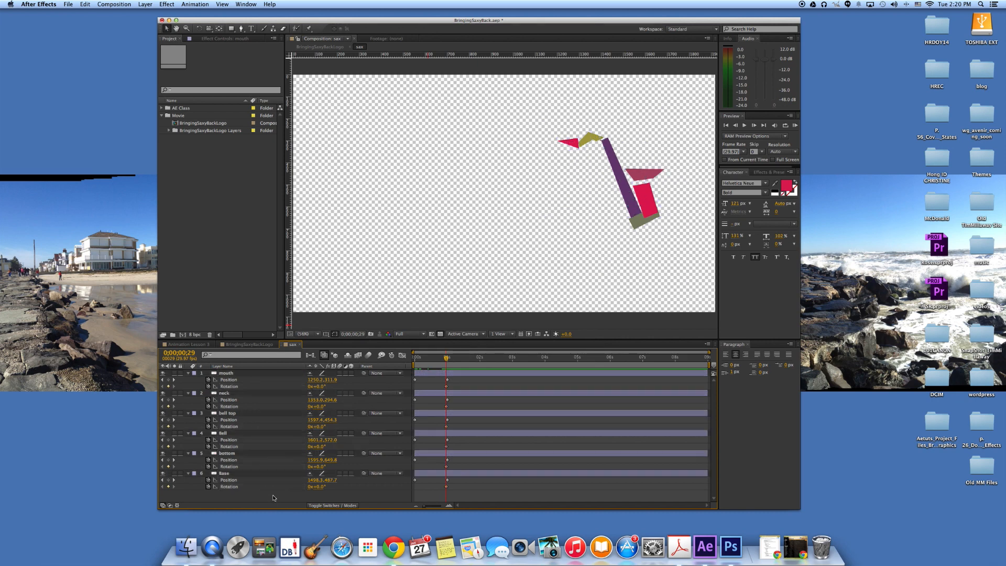
pyautogui.moveTo(446, 358); pyautogui.dragTo(411, 358)
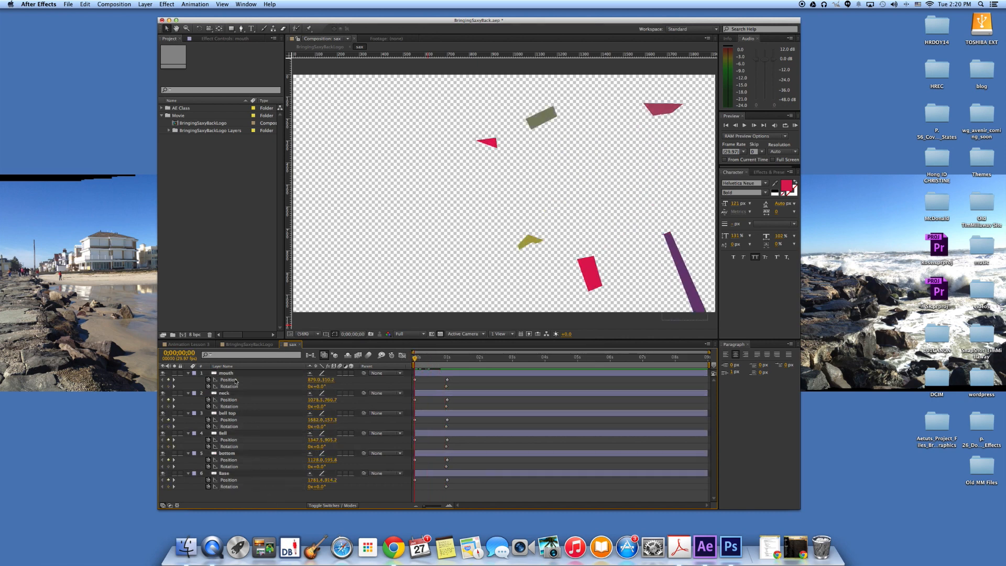
# At 0 seconds, set the Rotation to 2 revolutions for mouth, 3 for neck and 2 for bell top.
pyautogui.click(311, 386)
pyautogui.write('2')
pyautogui.click(311, 407)
pyautogui.write('3')
pyautogui.click(312, 426)
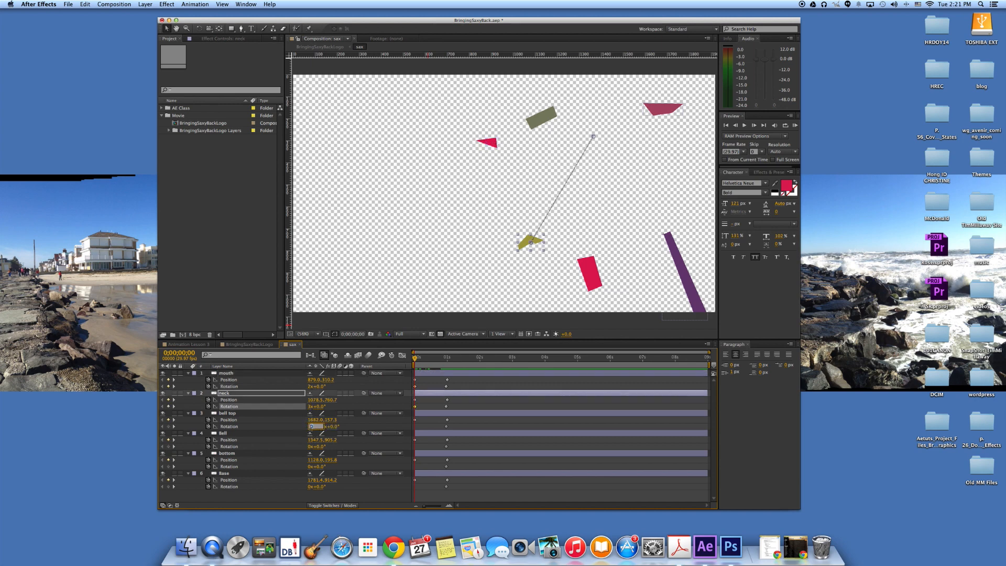
pyautogui.write('2')
# At 0 seconds, set the Rotation to 3 revolutions for Bell, 2 for bottom and 3 for Base.
pyautogui.click(311, 446)
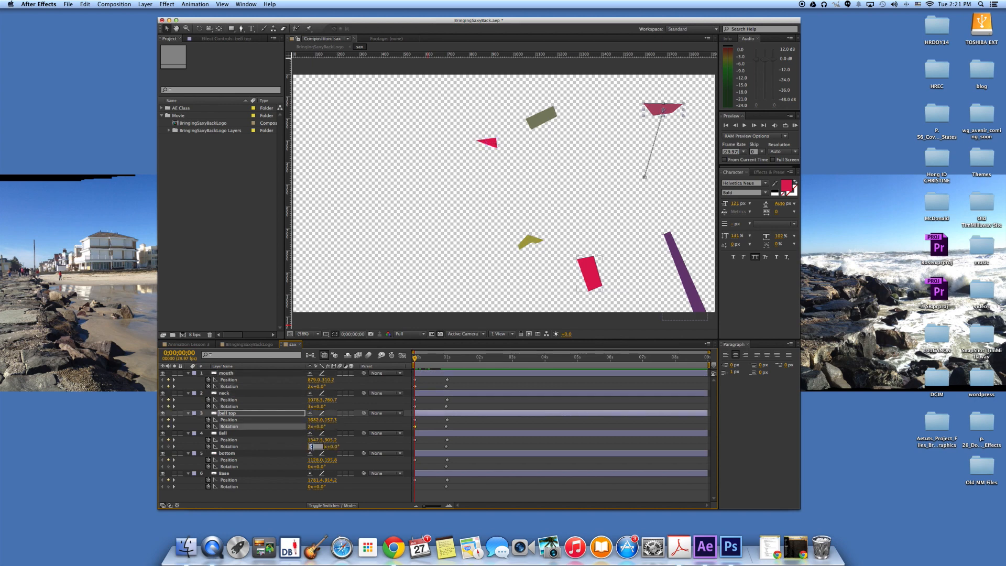
pyautogui.write('3')
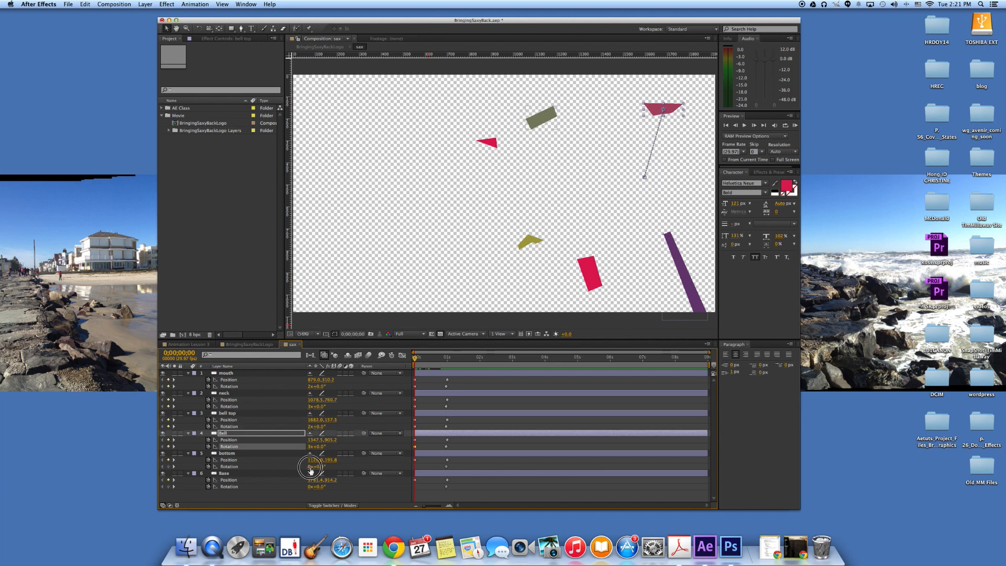
pyautogui.click(311, 466)
pyautogui.write('2')
pyautogui.click(312, 487)
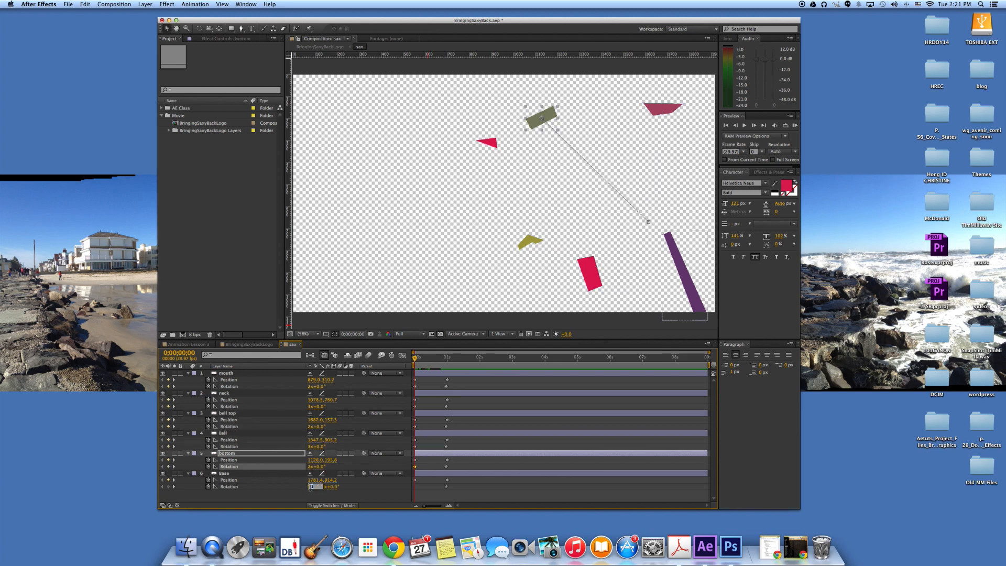
pyautogui.write('3')
pyautogui.press('Return')
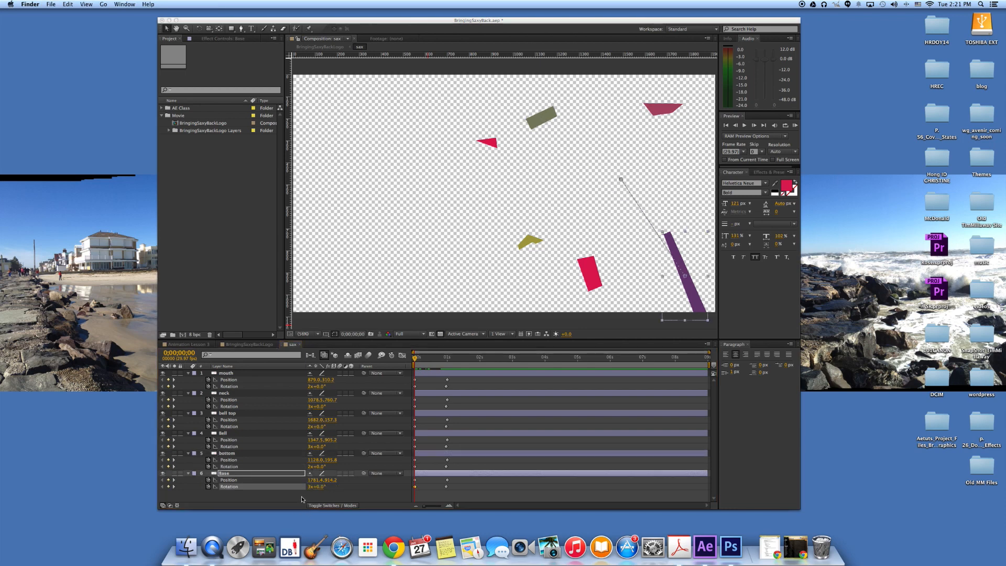
# Scrub through the first second to check the sax pieces' animation, and close the sax composition.
pyautogui.moveTo(417, 362); pyautogui.dragTo(450, 374)
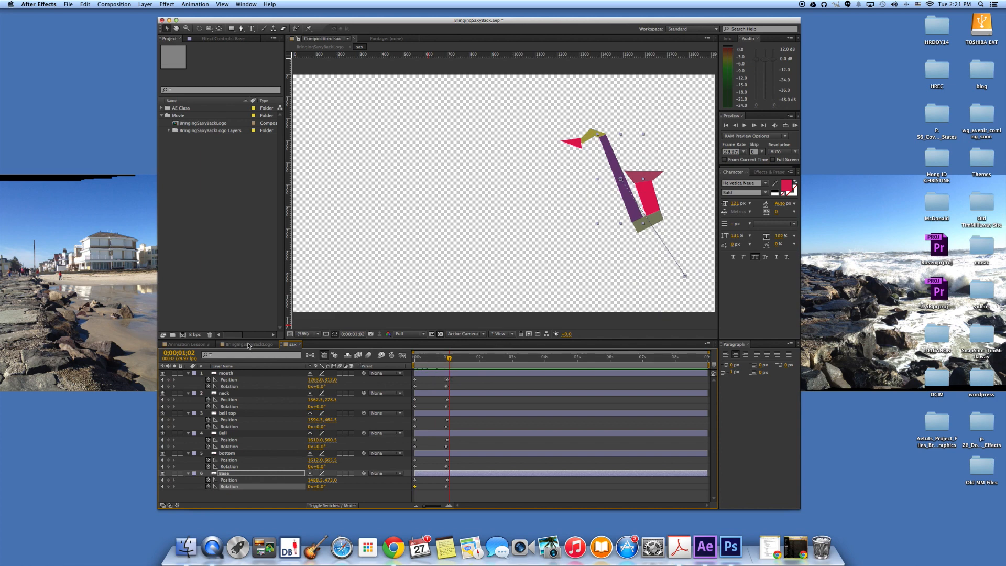
pyautogui.moveTo(449, 363); pyautogui.dragTo(408, 363)
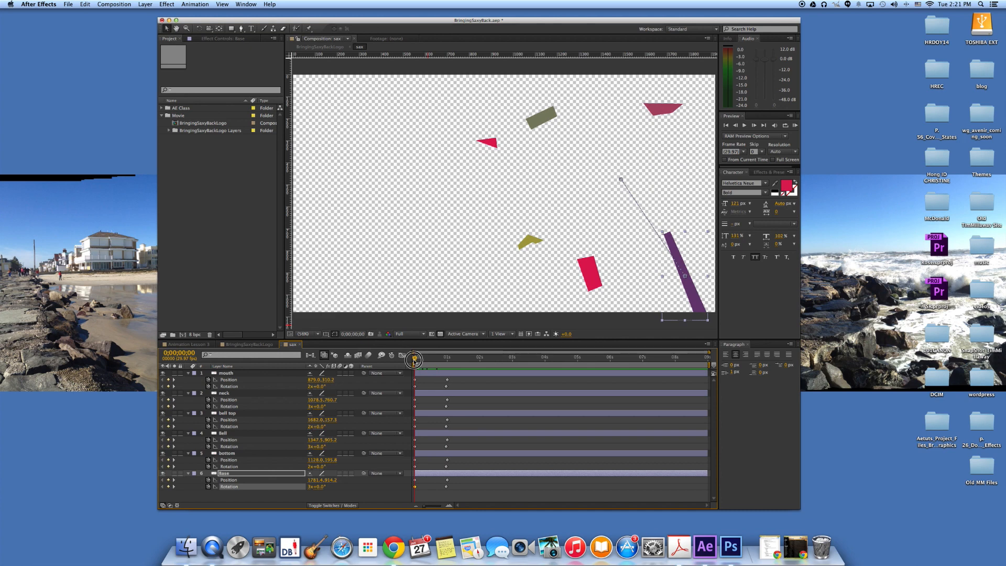
pyautogui.click(300, 345)
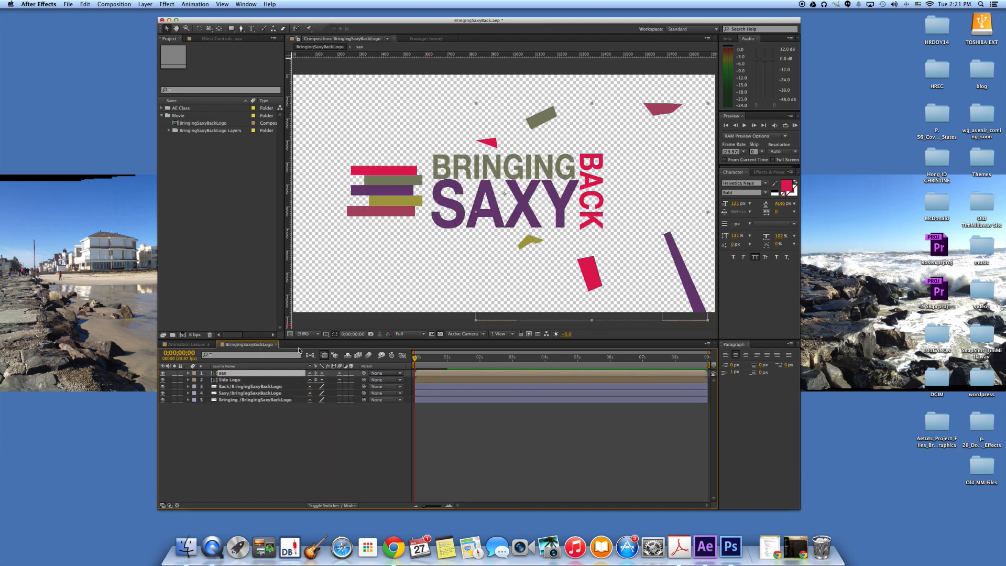
# Go to 0;00;01;00 in the main logo composition, open the Side Logo precomposition and identify its rectangle layers.
pyautogui.moveTo(412, 357); pyautogui.dragTo(446, 369)
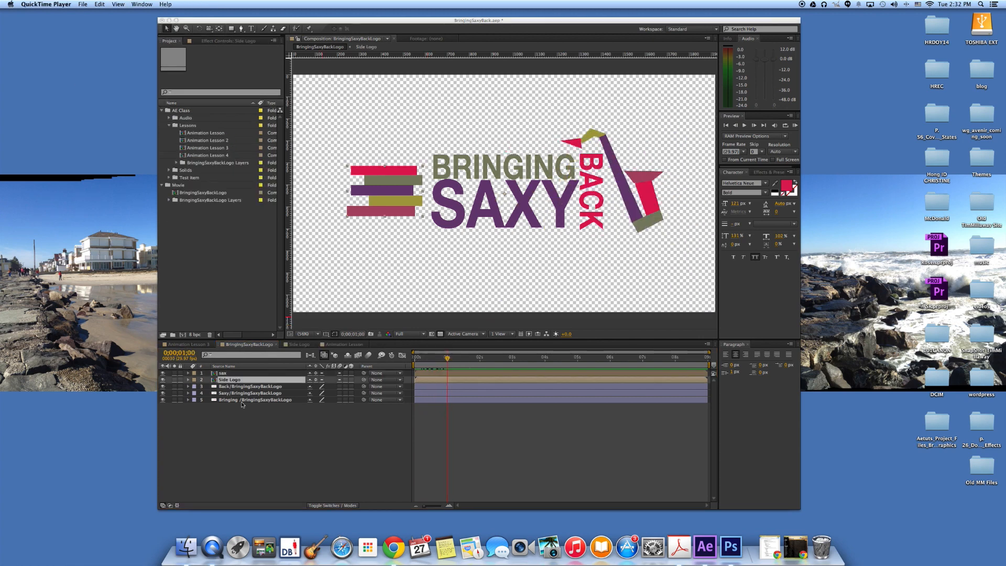
pyautogui.doubleClick(226, 379)
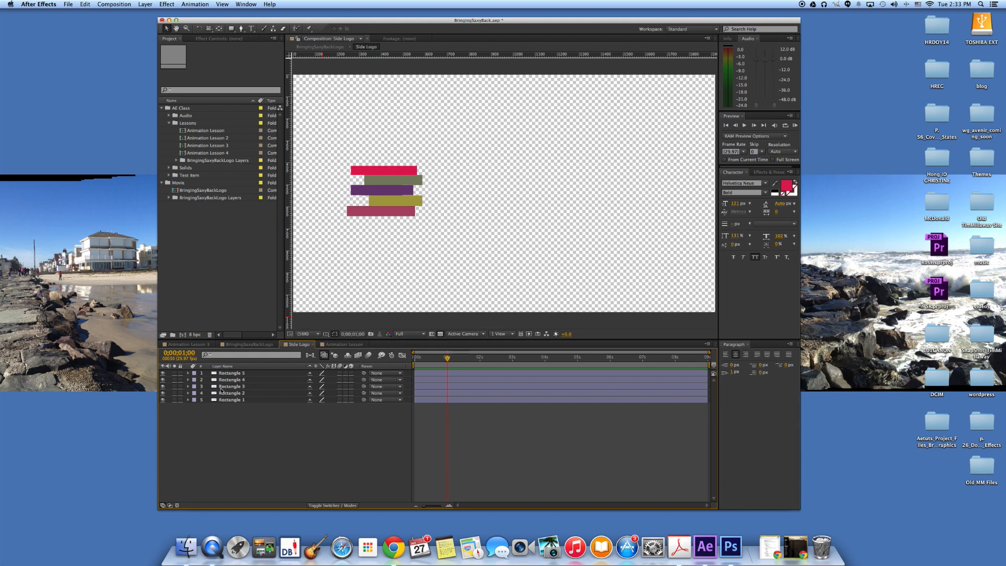
pyautogui.click(230, 373)
pyautogui.click(230, 393)
pyautogui.click(230, 400)
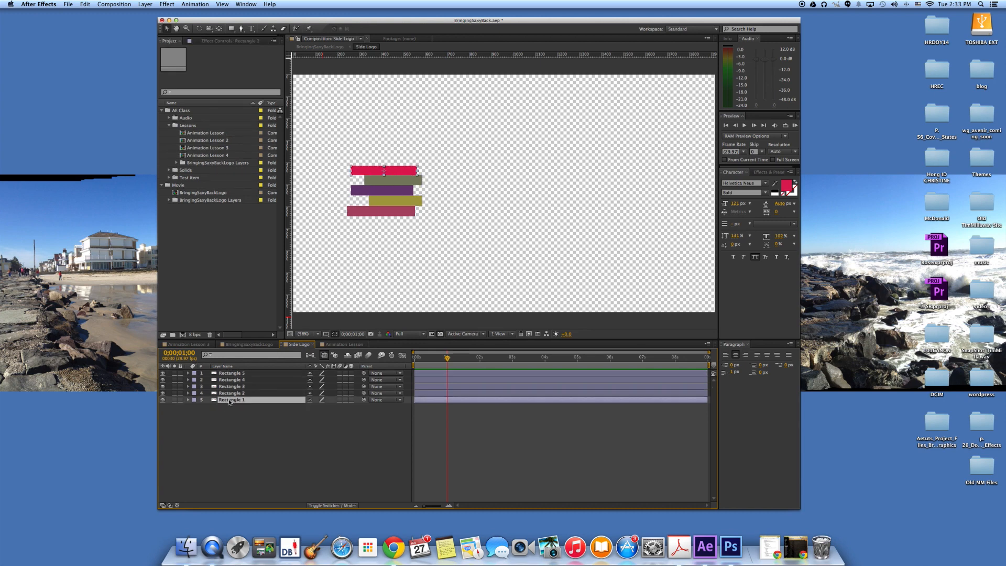
# Set Position keyframes for all five rectangle layers of Side Logo at 0;00;01;00.
pyautogui.click(228, 374)
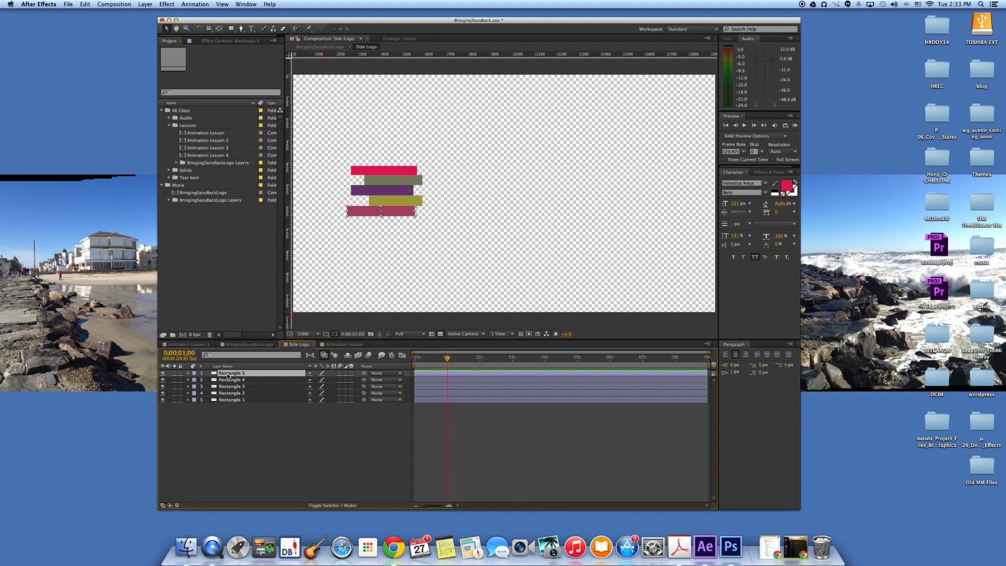
pyautogui.keyDown('shift'); pyautogui.click(231, 401); pyautogui.keyUp('shift')
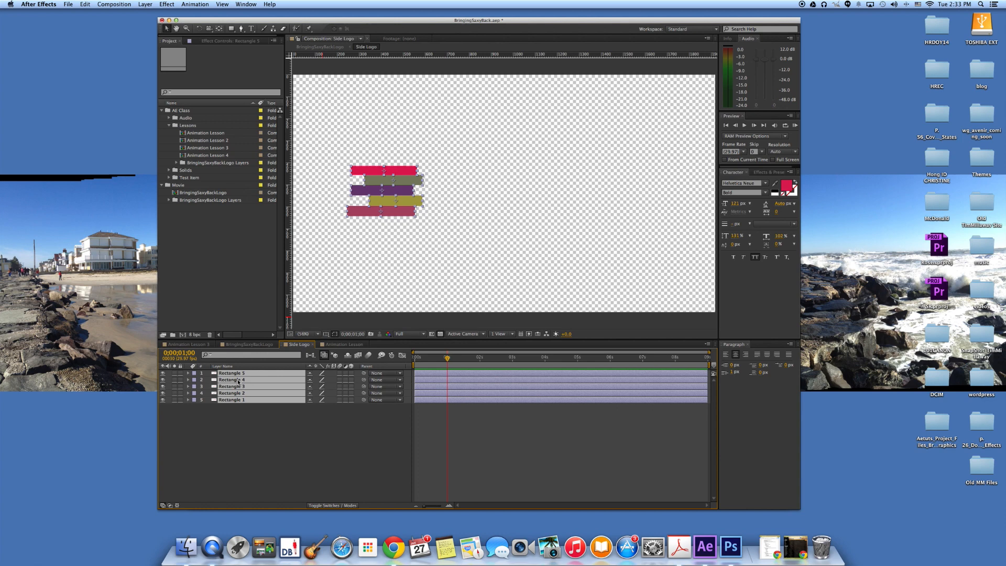
pyautogui.press('p')
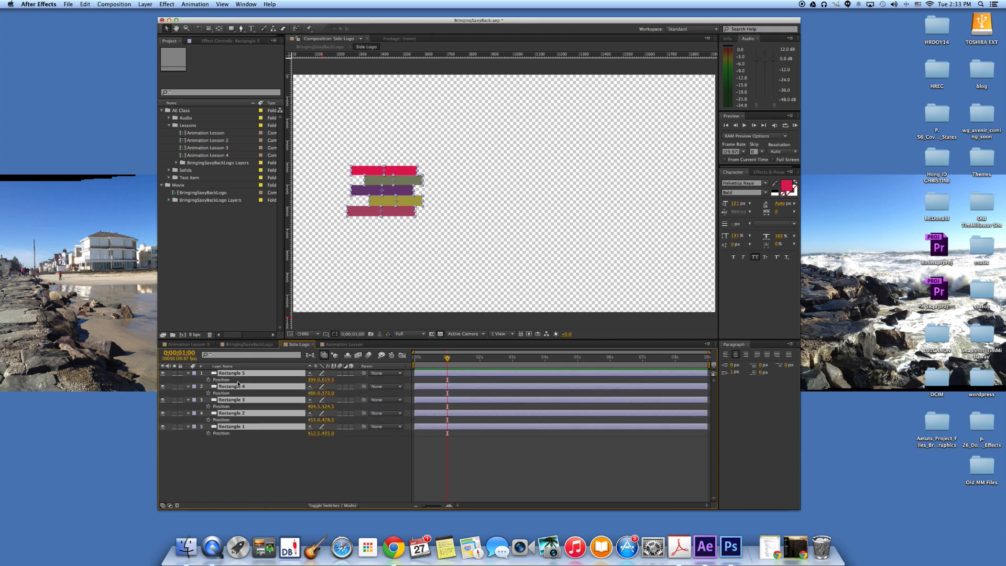
pyautogui.click(208, 379)
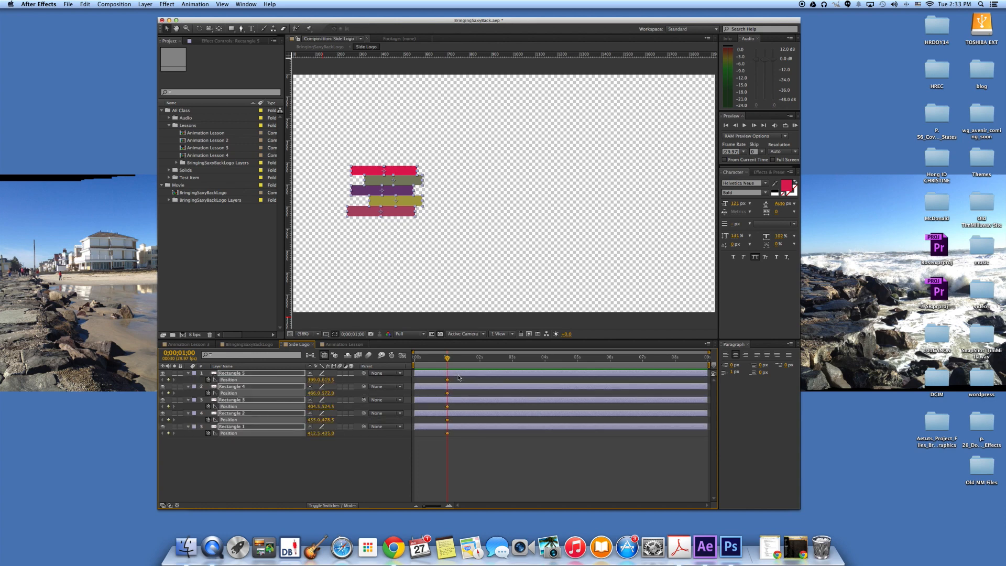
# At 0 seconds, move Rectangle 5 straight up above the frame, to a Y position of about -40.
pyautogui.moveTo(445, 359); pyautogui.dragTo(409, 361)
pyautogui.click(262, 468)
pyautogui.click(247, 380)
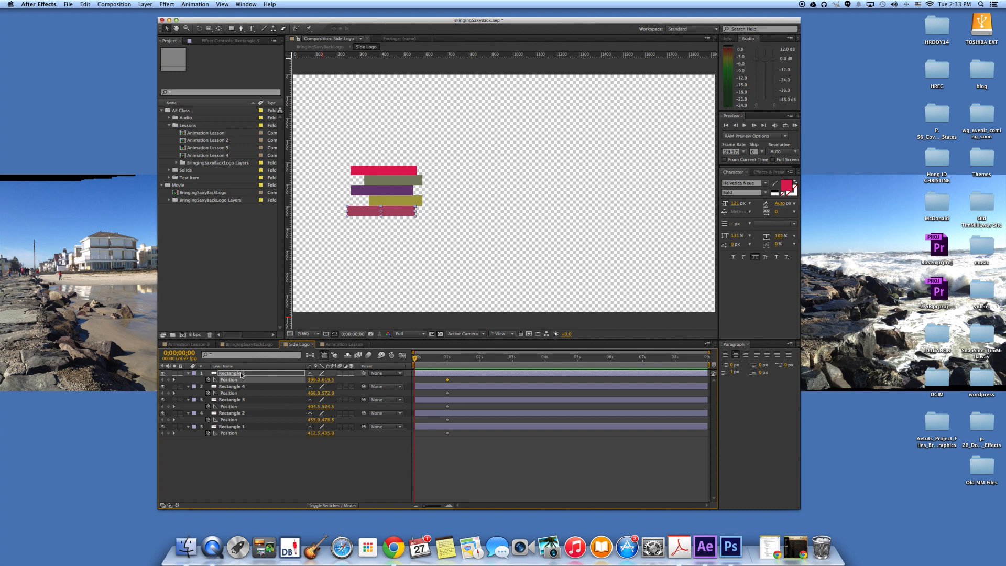
pyautogui.hotkey('shift', 'Up')
pyautogui.hotkey('shift', 'Up')
pyautogui.hotkey('shift', 'Up')
pyautogui.hotkey('shift', 'Up')
pyautogui.hotkey('shift', 'Up')
pyautogui.hotkey('shift', 'Up')
pyautogui.hotkey('shift', 'Up')
pyautogui.hotkey('shift', 'Up')
pyautogui.hotkey('shift', 'Up')
pyautogui.hotkey('shift', 'Up')
pyautogui.hotkey('shift', 'Up')
pyautogui.hotkey('shift', 'Up')
pyautogui.hotkey('shift', 'Up')
pyautogui.hotkey('shift', 'Up')
pyautogui.hotkey('shift', 'Up')
pyautogui.hotkey('shift', 'Up')
pyautogui.hotkey('shift', 'Up')
pyautogui.hotkey('shift', 'Up')
pyautogui.hotkey('shift', 'Up')
pyautogui.hotkey('shift', 'Up')
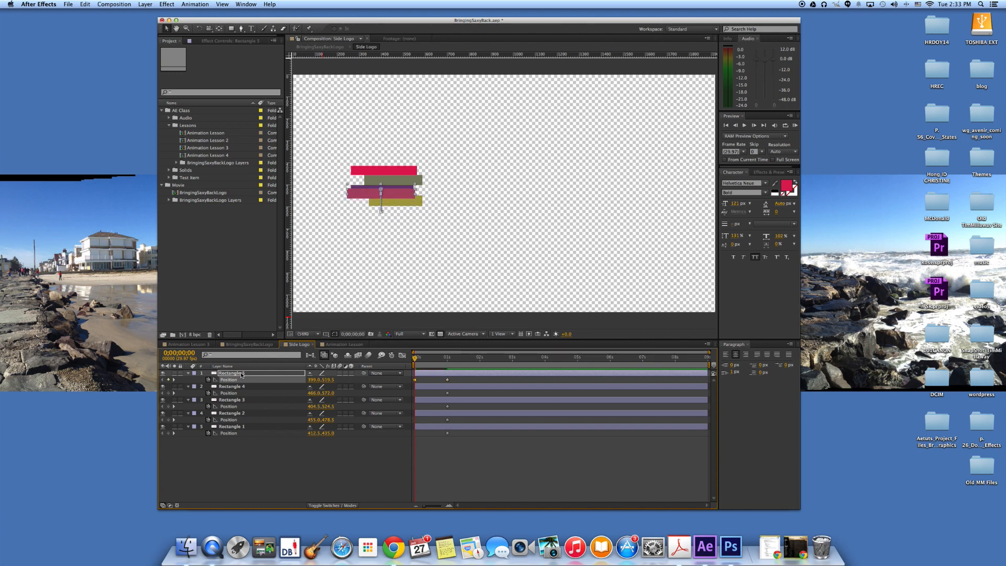
pyautogui.hotkey('shift', 'Up')
pyautogui.hotkey('shift', 'Up')
pyautogui.hotkey('shift', 'Up')
pyautogui.hotkey('shift', 'Up')
pyautogui.hotkey('shift', 'Up')
pyautogui.hotkey('shift', 'Up')
pyautogui.hotkey('shift', 'Up')
pyautogui.hotkey('shift', 'Up')
pyautogui.hotkey('shift', 'Up')
pyautogui.hotkey('shift', 'Up')
pyautogui.hotkey('shift', 'Up')
pyautogui.hotkey('shift', 'Up')
pyautogui.hotkey('shift', 'Up')
pyautogui.hotkey('shift', 'Up')
pyautogui.hotkey('shift', 'Up')
pyautogui.hotkey('shift', 'Up')
pyautogui.hotkey('shift', 'Up')
pyautogui.hotkey('shift', 'Up')
pyautogui.hotkey('shift', 'Up')
pyautogui.hotkey('shift', 'Up')
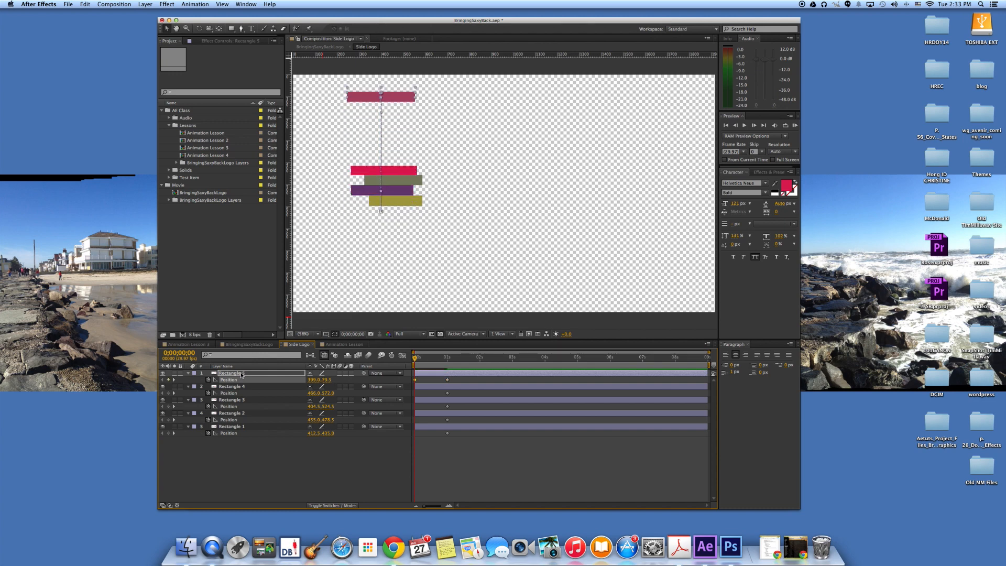
pyautogui.hotkey('shift', 'Up')
pyautogui.hotkey('shift', 'Up')
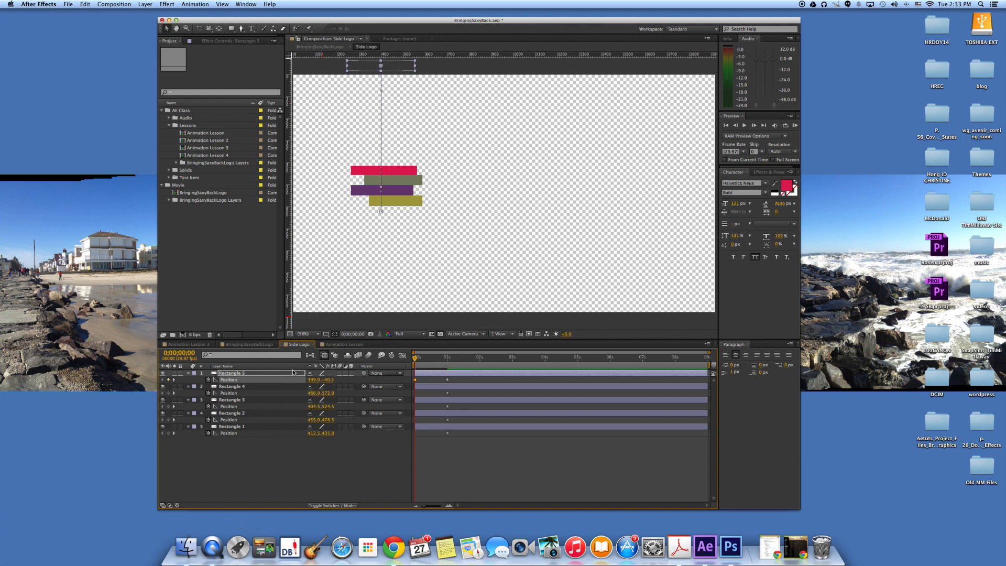
# With the view at 33.3%, move Rectangle 4 straight up above the frame at 0 seconds, to a Y position of about -148.
pyautogui.click(308, 335)
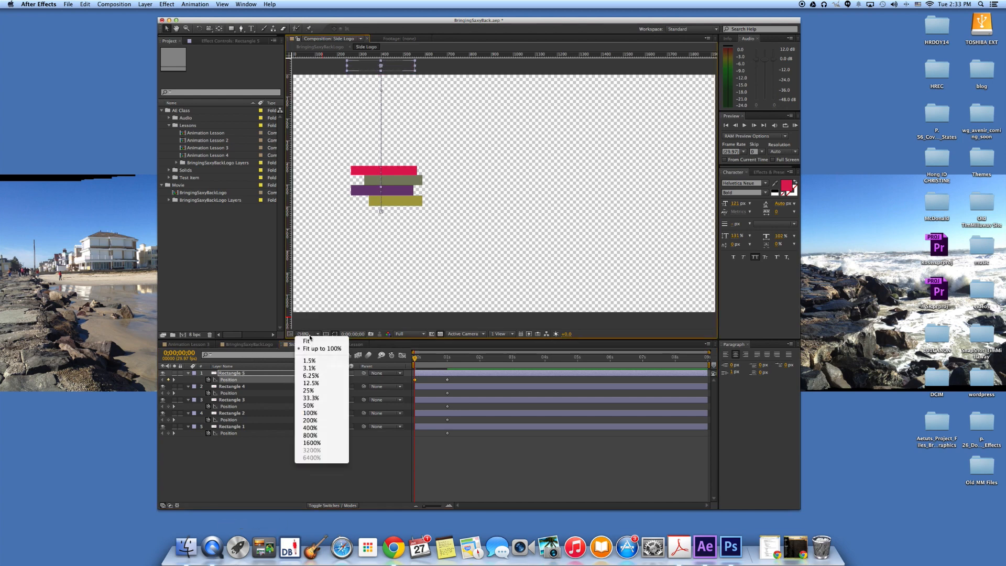
pyautogui.click(312, 398)
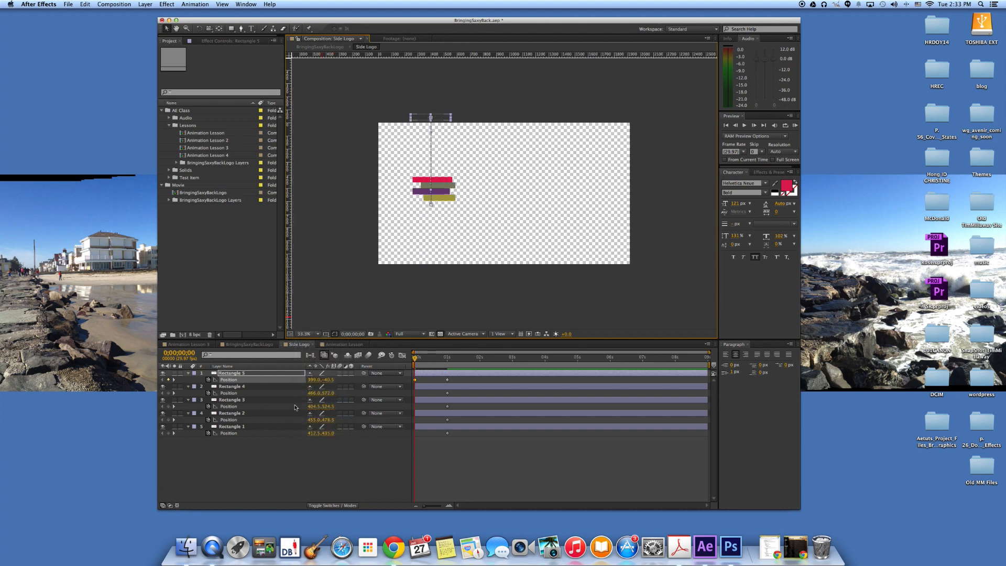
pyautogui.click(237, 387)
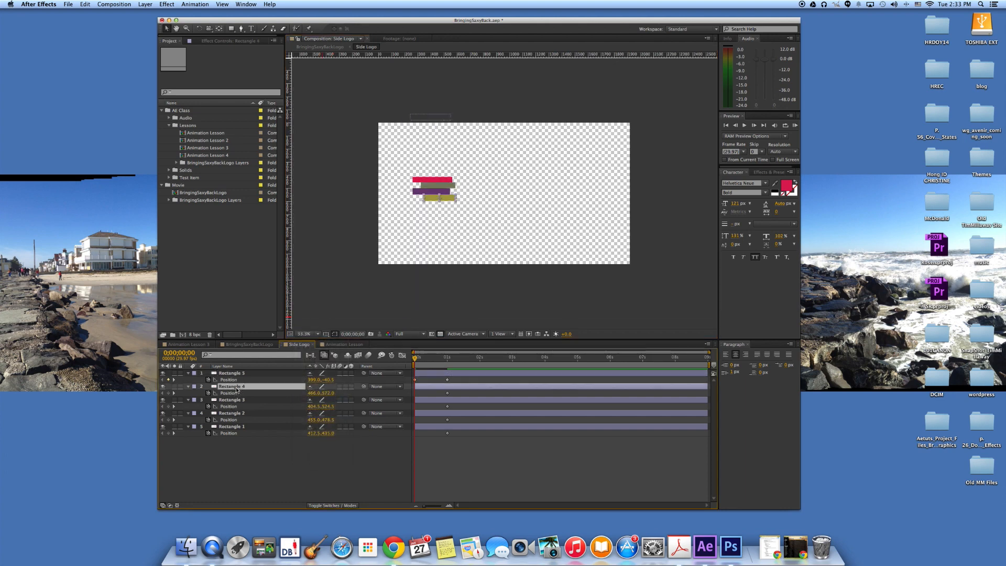
pyautogui.hotkey('shift', 'Up')
pyautogui.hotkey('shift', 'Up')
pyautogui.hotkey('shift', 'Up')
pyautogui.hotkey('shift', 'Up')
pyautogui.hotkey('shift', 'Up')
pyautogui.hotkey('shift', 'Up')
pyautogui.hotkey('shift', 'Up')
pyautogui.hotkey('shift', 'Up')
pyautogui.hotkey('shift', 'Up')
pyautogui.hotkey('shift', 'Up')
pyautogui.hotkey('shift', 'Up')
pyautogui.hotkey('shift', 'Up')
pyautogui.hotkey('shift', 'Up')
pyautogui.hotkey('shift', 'Up')
pyautogui.hotkey('shift', 'Up')
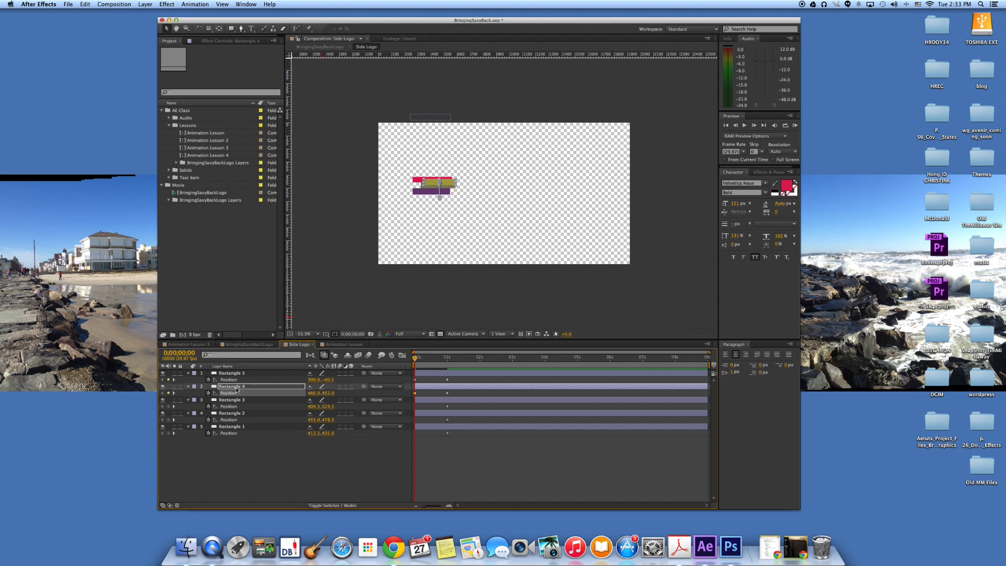
pyautogui.hotkey('shift', 'Up')
pyautogui.hotkey('shift', 'Up')
pyautogui.hotkey('shift', 'Up')
pyautogui.hotkey('shift', 'Up')
pyautogui.hotkey('shift', 'Up')
pyautogui.hotkey('shift', 'Up')
pyautogui.hotkey('shift', 'Up')
pyautogui.hotkey('shift', 'Up')
pyautogui.hotkey('shift', 'Up')
pyautogui.hotkey('shift', 'Up')
pyautogui.hotkey('shift', 'Up')
pyautogui.hotkey('shift', 'Up')
pyautogui.hotkey('shift', 'Up')
pyautogui.hotkey('shift', 'Up')
pyautogui.hotkey('shift', 'Up')
pyautogui.hotkey('shift', 'Up')
pyautogui.hotkey('shift', 'Up')
pyautogui.hotkey('shift', 'Up')
pyautogui.hotkey('shift', 'Up')
pyautogui.hotkey('shift', 'Up')
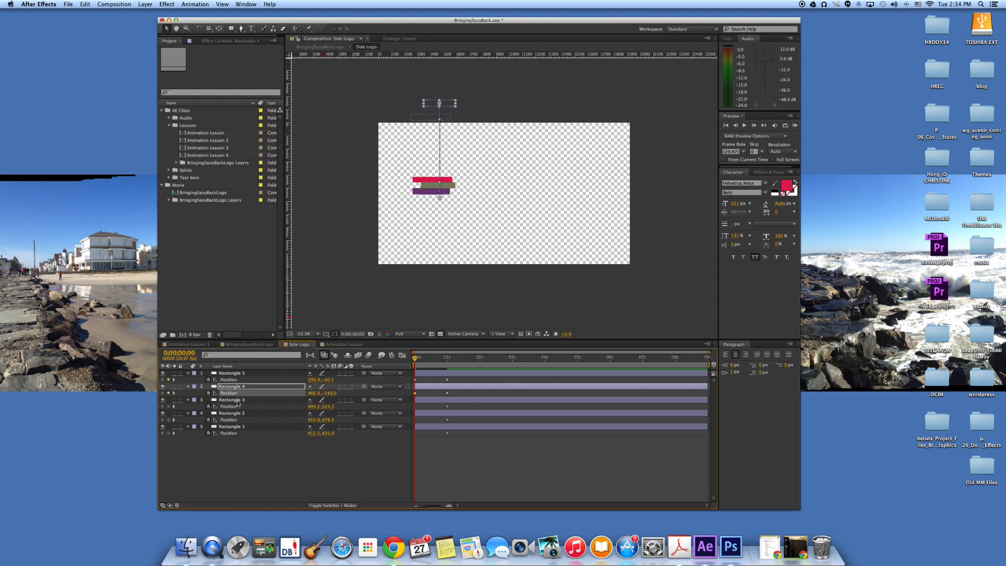
# At 0 seconds, move Rectangle 3 straight up above the other off-screen rectangles, to a Y position of about -255.
pyautogui.click(238, 401)
pyautogui.hotkey('shift', 'Up')
pyautogui.hotkey('shift', 'Up')
pyautogui.hotkey('shift', 'Up')
pyautogui.hotkey('shift', 'Up')
pyautogui.hotkey('shift', 'Up')
pyautogui.hotkey('shift', 'Up')
pyautogui.hotkey('shift', 'Up')
pyautogui.hotkey('shift', 'Up')
pyautogui.hotkey('shift', 'Up')
pyautogui.hotkey('shift', 'Up')
pyautogui.hotkey('shift', 'Up')
pyautogui.hotkey('shift', 'Up')
pyautogui.hotkey('shift', 'Up')
pyautogui.hotkey('shift', 'Up')
pyautogui.hotkey('shift', 'Up')
pyautogui.hotkey('shift', 'Up')
pyautogui.hotkey('shift', 'Up')
pyautogui.hotkey('shift', 'Up')
pyautogui.hotkey('shift', 'Up')
pyautogui.hotkey('shift', 'Up')
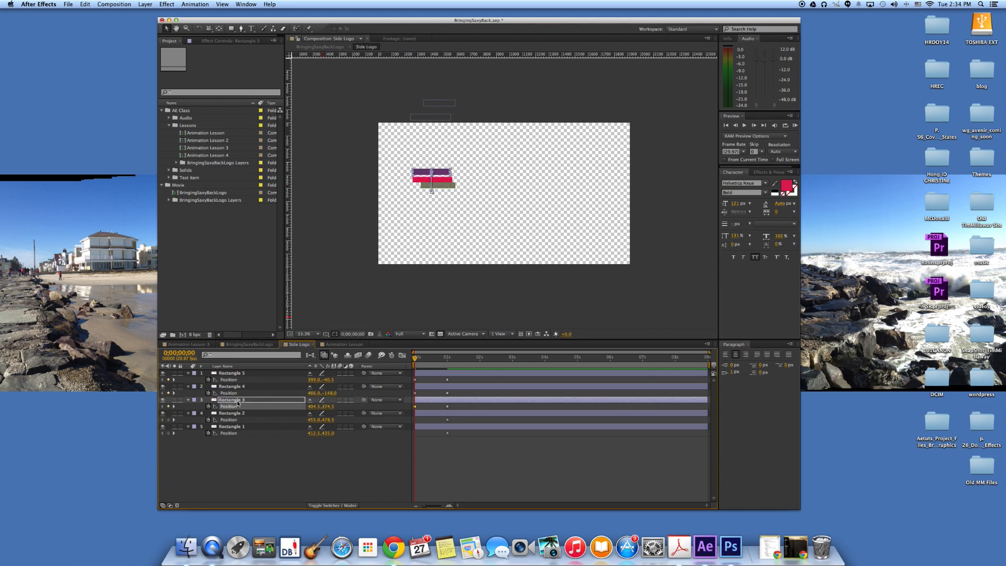
pyautogui.hotkey('shift', 'Up')
pyautogui.hotkey('shift', 'Up')
pyautogui.hotkey('shift', 'Up')
pyautogui.hotkey('shift', 'Up')
pyautogui.hotkey('shift', 'Up')
pyautogui.hotkey('shift', 'Up')
pyautogui.hotkey('shift', 'Up')
pyautogui.hotkey('shift', 'Up')
pyautogui.hotkey('shift', 'Up')
pyautogui.hotkey('shift', 'Up')
pyautogui.hotkey('shift', 'Up')
pyautogui.hotkey('shift', 'Up')
pyautogui.hotkey('shift', 'Up')
pyautogui.hotkey('shift', 'Up')
pyautogui.hotkey('shift', 'Up')
pyautogui.hotkey('shift', 'Up')
pyautogui.hotkey('shift', 'Up')
pyautogui.hotkey('shift', 'Up')
pyautogui.hotkey('shift', 'Up')
pyautogui.hotkey('shift', 'Up')
pyautogui.hotkey('shift', 'Up')
# At 0 seconds, move Rectangle 2 straight up above the off-screen Rectangle 3, to a Y position of about -361.
pyautogui.click(234, 412)
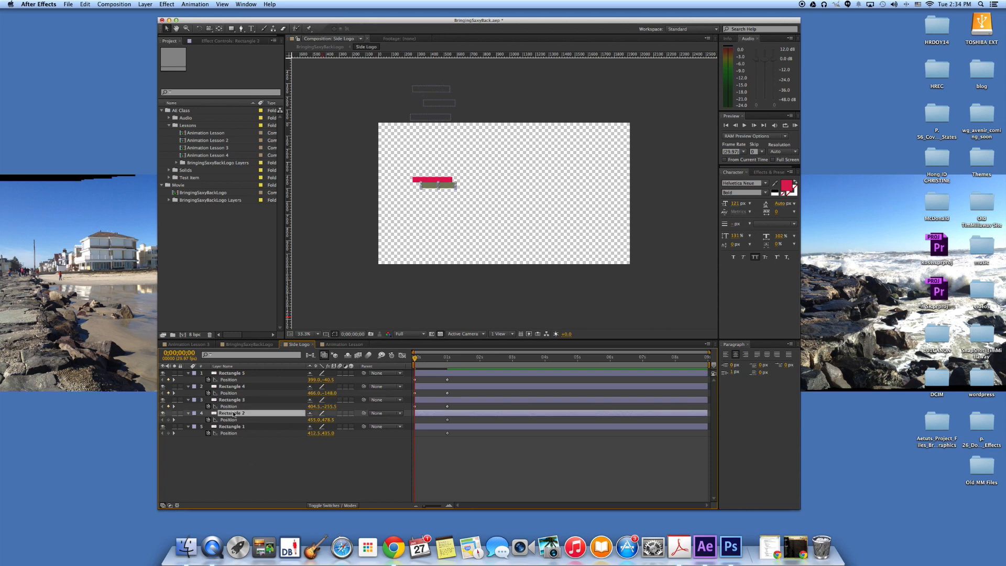
pyautogui.hotkey('shift', 'Up')
pyautogui.hotkey('shift', 'Up')
pyautogui.hotkey('shift', 'Up')
pyautogui.hotkey('shift', 'Up')
pyautogui.hotkey('shift', 'Up')
pyautogui.hotkey('shift', 'Up')
pyautogui.hotkey('shift', 'Up')
pyautogui.hotkey('shift', 'Up')
pyautogui.hotkey('shift', 'Up')
pyautogui.hotkey('shift', 'Up')
pyautogui.hotkey('shift', 'Up')
pyautogui.hotkey('shift', 'Up')
pyautogui.hotkey('shift', 'Up')
pyautogui.hotkey('shift', 'Up')
pyautogui.hotkey('shift', 'Up')
pyautogui.hotkey('shift', 'Up')
pyautogui.hotkey('shift', 'Up')
pyautogui.hotkey('shift', 'Up')
pyautogui.hotkey('shift', 'Up')
pyautogui.hotkey('shift', 'Up')
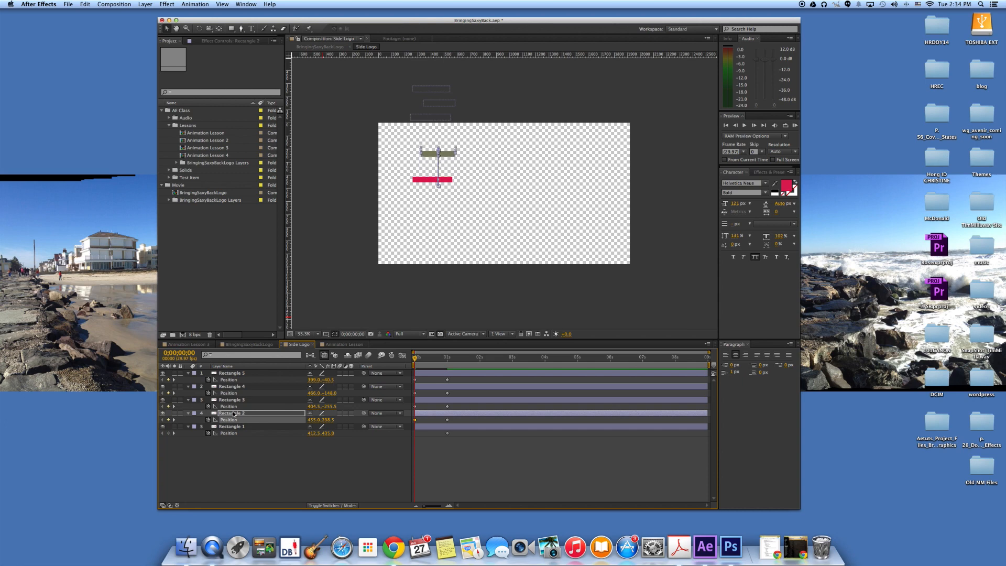
pyautogui.hotkey('shift', 'Up')
pyautogui.hotkey('shift', 'Up')
pyautogui.hotkey('shift', 'Up')
pyautogui.hotkey('shift', 'Up')
pyautogui.hotkey('shift', 'Up')
pyautogui.hotkey('shift', 'Up')
pyautogui.hotkey('shift', 'Up')
pyautogui.hotkey('shift', 'Up')
pyautogui.hotkey('shift', 'Up')
pyautogui.hotkey('shift', 'Up')
pyautogui.hotkey('shift', 'Up')
pyautogui.hotkey('shift', 'Up')
pyautogui.hotkey('shift', 'Up')
pyautogui.hotkey('shift', 'Up')
pyautogui.hotkey('shift', 'Up')
pyautogui.hotkey('shift', 'Up')
pyautogui.hotkey('shift', 'Up')
pyautogui.hotkey('shift', 'Up')
pyautogui.hotkey('shift', 'Up')
pyautogui.hotkey('shift', 'Up')
# At 0 seconds, move Rectangle 1 straight up out of the frame, above the other four off-screen rectangles.
pyautogui.click(244, 427)
pyautogui.hotkey('shift', 'Up')
pyautogui.hotkey('shift', 'Up')
pyautogui.hotkey('shift', 'Up')
pyautogui.hotkey('shift', 'Up')
pyautogui.hotkey('shift', 'Up')
pyautogui.hotkey('shift', 'Up')
pyautogui.hotkey('shift', 'Up')
pyautogui.hotkey('shift', 'Up')
pyautogui.hotkey('shift', 'Up')
pyautogui.hotkey('shift', 'Up')
pyautogui.hotkey('shift', 'Up')
pyautogui.hotkey('shift', 'Up')
pyautogui.hotkey('shift', 'Up')
pyautogui.hotkey('shift', 'Up')
pyautogui.hotkey('shift', 'Up')
pyautogui.hotkey('shift', 'Up')
pyautogui.hotkey('shift', 'Up')
pyautogui.hotkey('shift', 'Up')
pyautogui.hotkey('shift', 'Up')
pyautogui.hotkey('shift', 'Up')
pyautogui.hotkey('shift', 'Up')
pyautogui.hotkey('shift', 'Up')
pyautogui.hotkey('shift', 'Up')
pyautogui.hotkey('shift', 'Up')
pyautogui.hotkey('shift', 'Up')
pyautogui.hotkey('shift', 'Up')
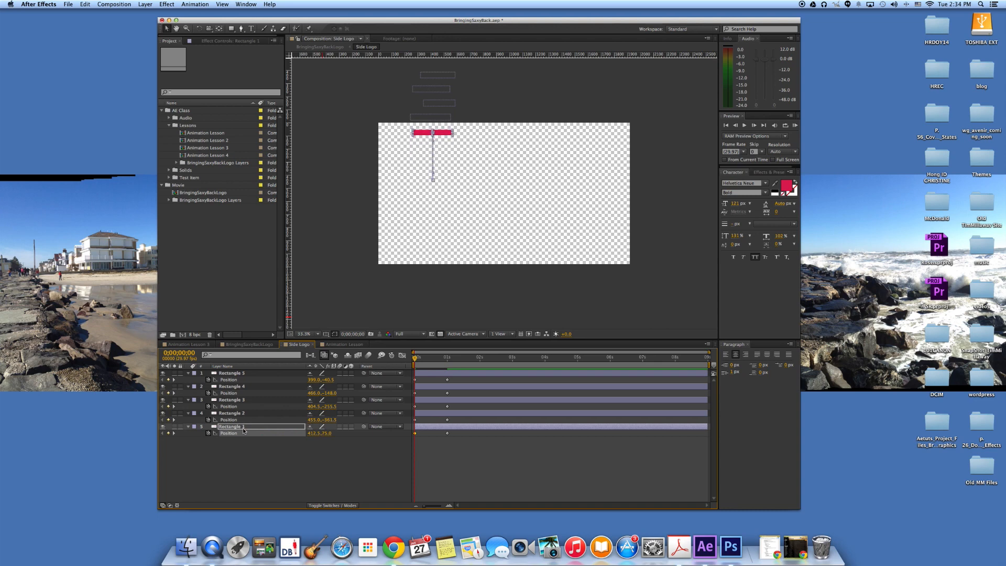
pyautogui.hotkey('shift', 'Up')
pyautogui.hotkey('shift', 'Up')
pyautogui.hotkey('shift', 'Up')
pyautogui.hotkey('shift', 'Up')
pyautogui.hotkey('shift', 'Up')
pyautogui.hotkey('shift', 'Up')
pyautogui.hotkey('shift', 'Up')
pyautogui.hotkey('shift', 'Up')
pyautogui.hotkey('shift', 'Up')
pyautogui.hotkey('shift', 'Up')
pyautogui.hotkey('shift', 'Up')
pyautogui.hotkey('shift', 'Up')
pyautogui.hotkey('shift', 'Up')
pyautogui.hotkey('shift', 'Up')
pyautogui.hotkey('shift', 'Up')
# Scrub Side Logo to 0;00;01;00 to check the rectangle drop, and check the BringingSaxyBackLogo composition around 0;00;01;01.
pyautogui.moveTo(416, 360); pyautogui.dragTo(448, 372)
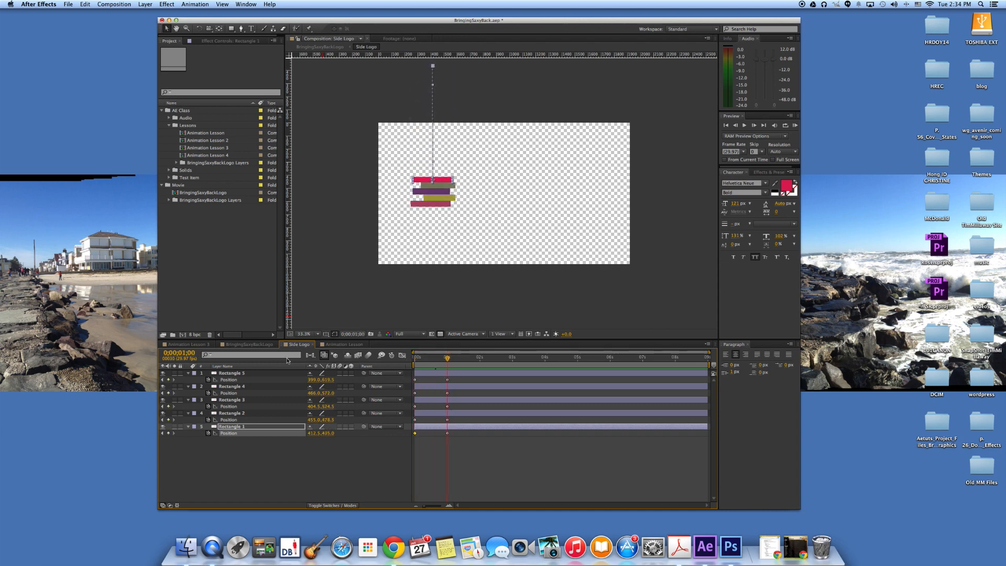
pyautogui.click(251, 345)
pyautogui.moveTo(446, 361)
pyautogui.mouseDown()
pyautogui.moveTo(421, 361)
pyautogui.moveTo(456, 366)
pyautogui.moveTo(401, 363)
pyautogui.moveTo(448, 371)
pyautogui.mouseUp()
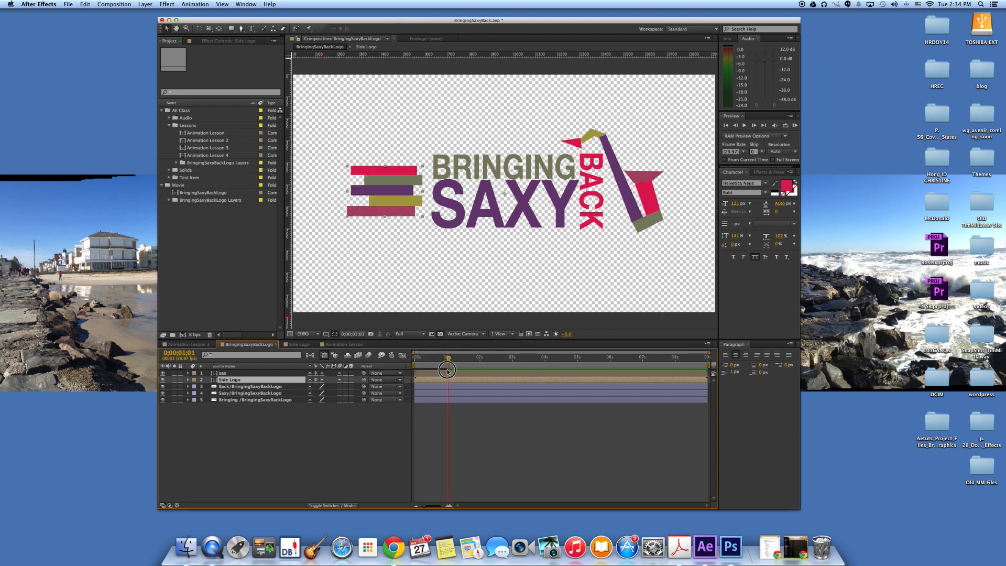
pyautogui.click(519, 167)
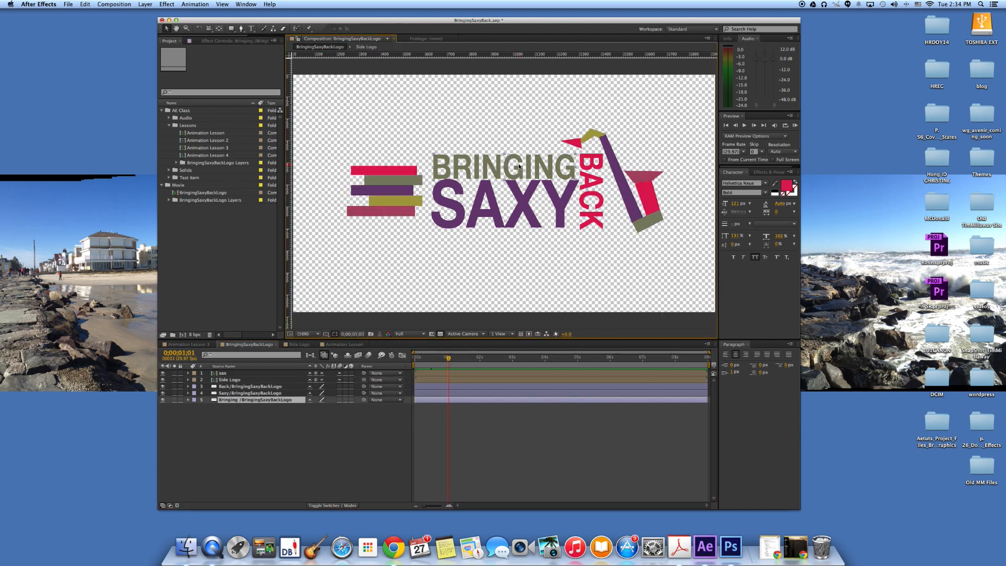
pyautogui.click(246, 393)
pyautogui.click(246, 387)
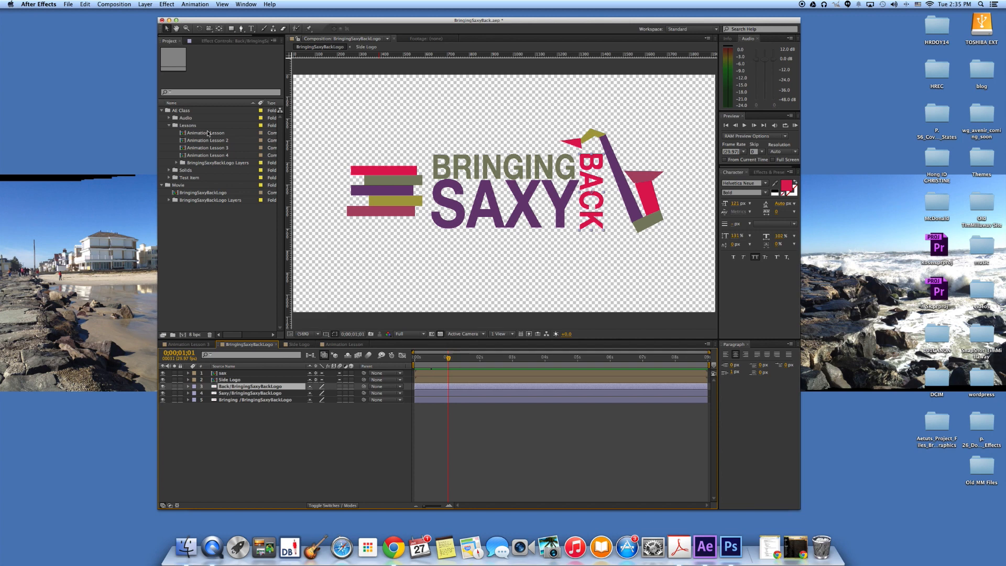
# Add a text layer reading BRINGING in the empty area above the logo's wording in the BringingSaxyBackLogo composition.
pyautogui.click(251, 28)
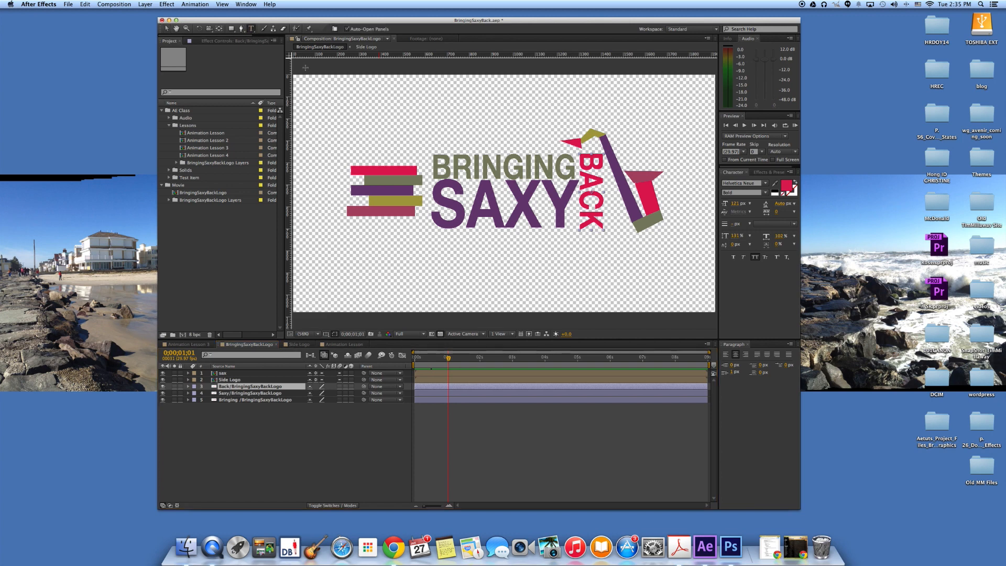
pyautogui.click(436, 137)
pyautogui.write('B')
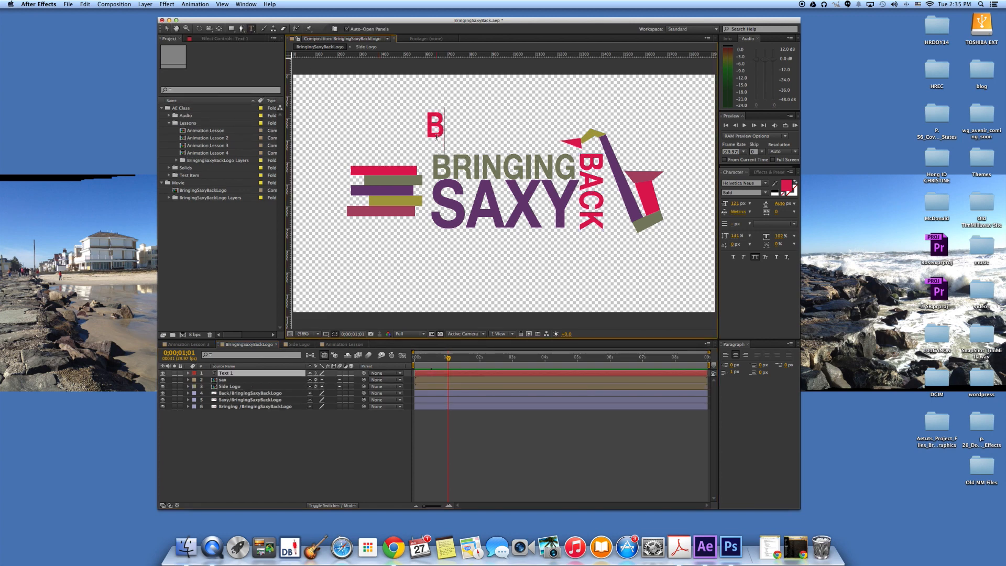
pyautogui.write('RINGING')
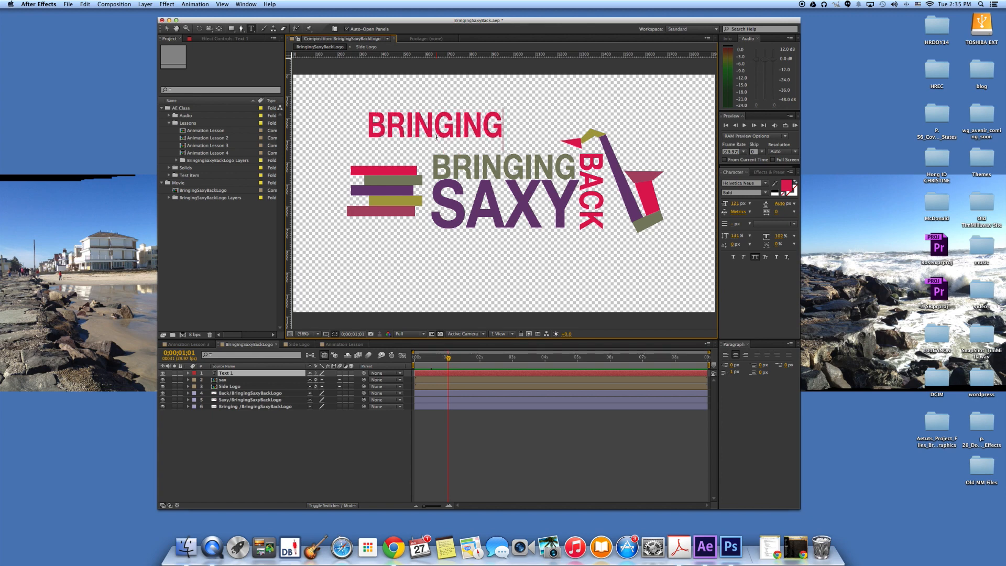
pyautogui.click(787, 184)
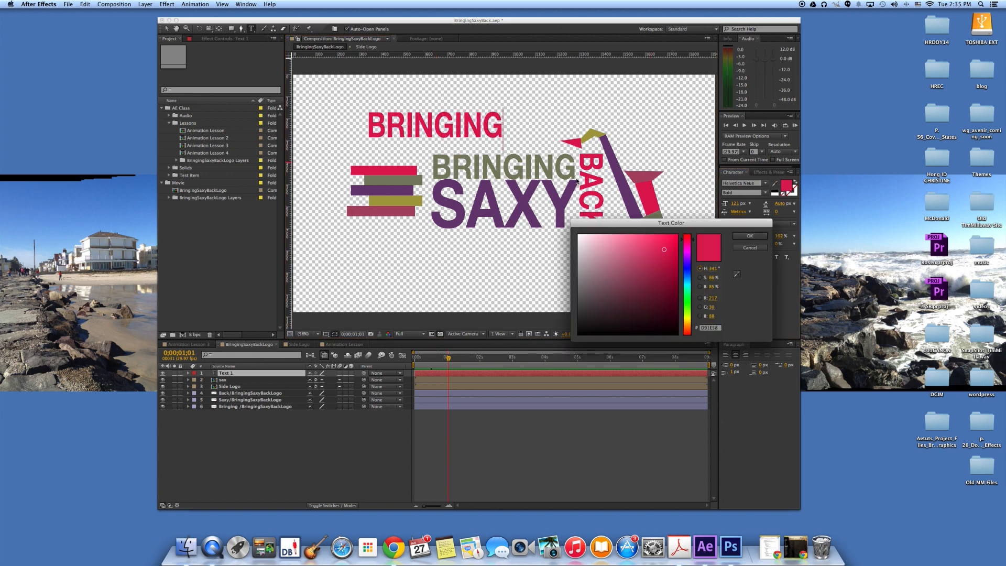
pyautogui.click(737, 275)
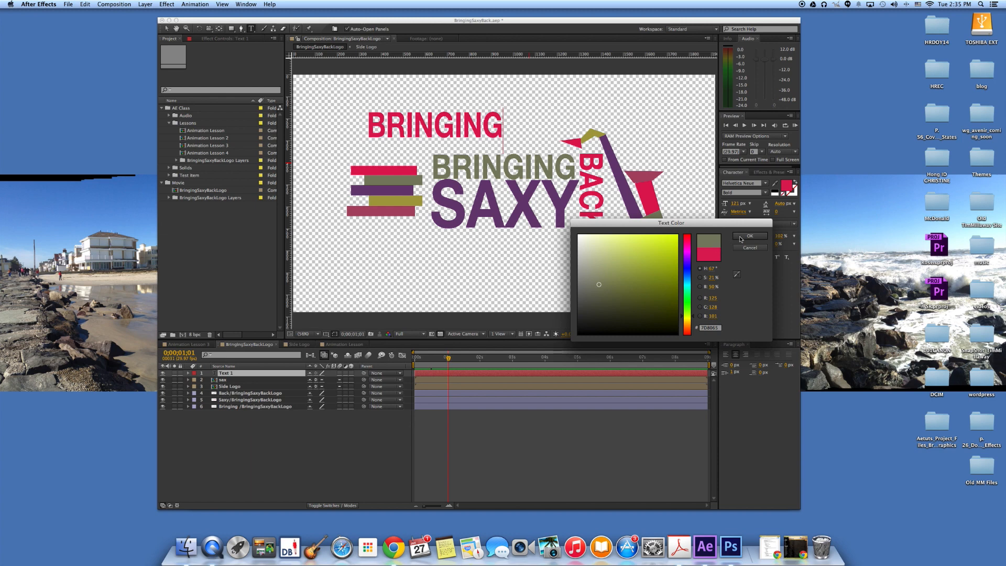
pyautogui.click(736, 275)
pyautogui.click(760, 245)
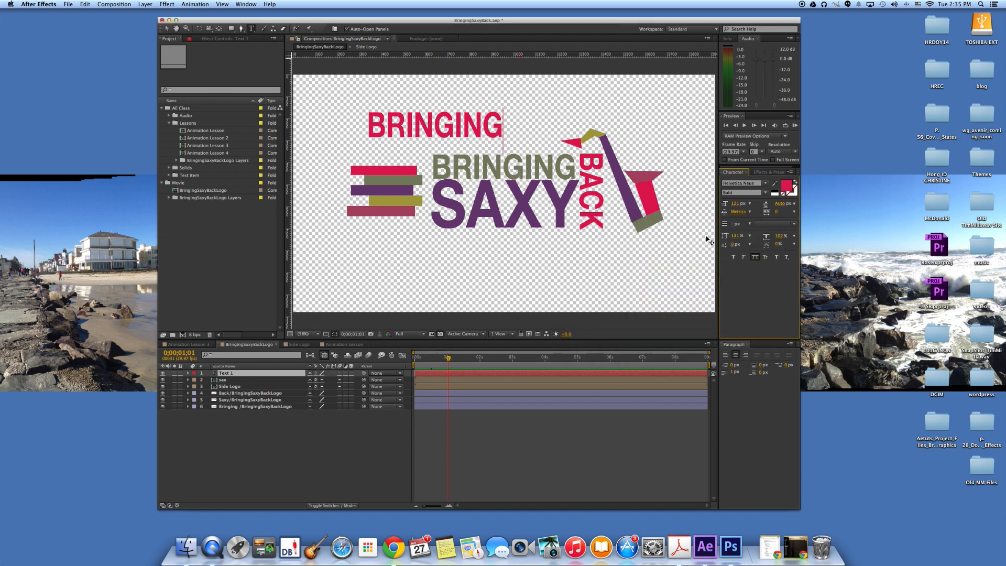
# Recolor the new BRINGING text with the grey-green sampled from the logo's original BRINGING word, and finish editing the text.
pyautogui.moveTo(510, 129); pyautogui.dragTo(369, 128)
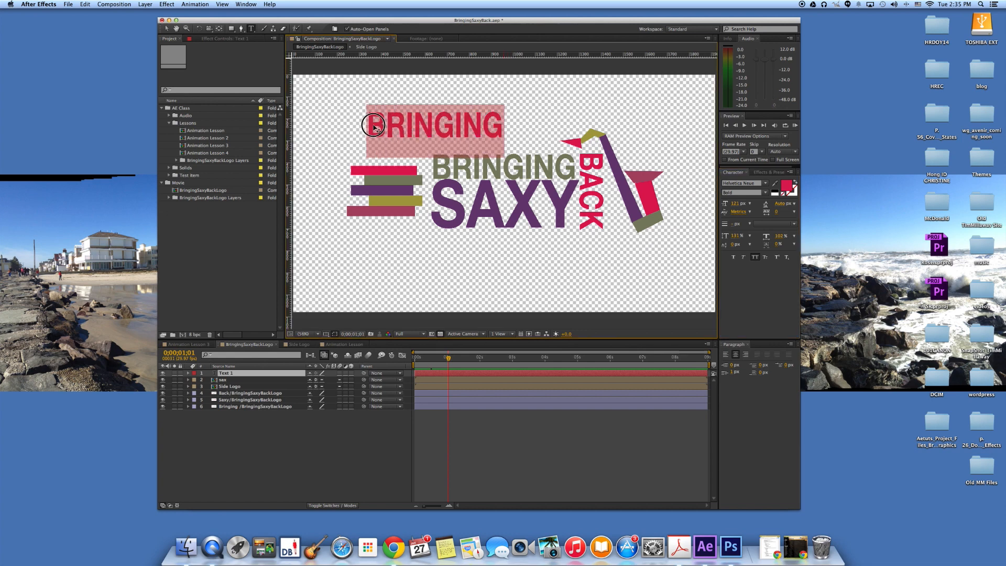
pyautogui.click(786, 186)
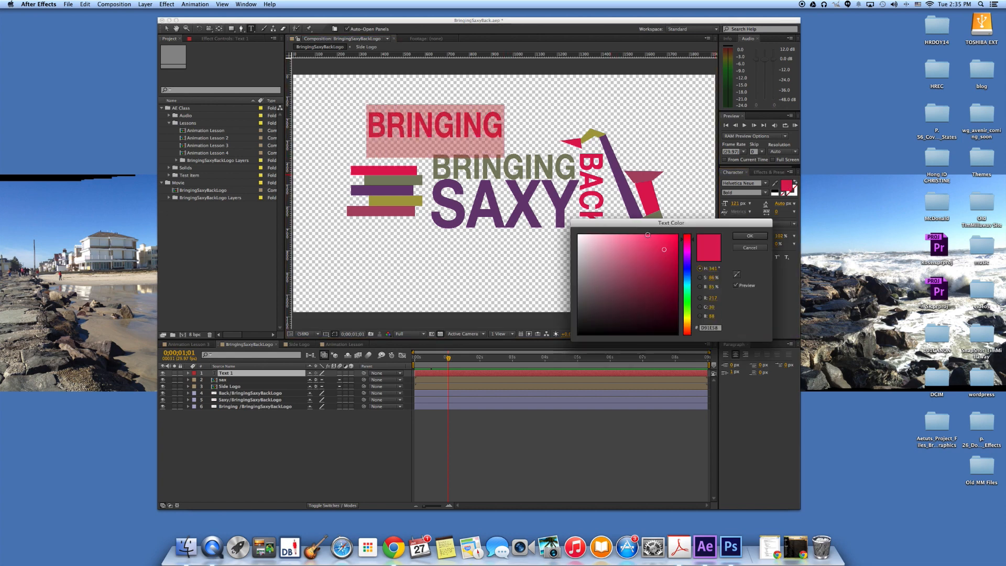
pyautogui.click(737, 274)
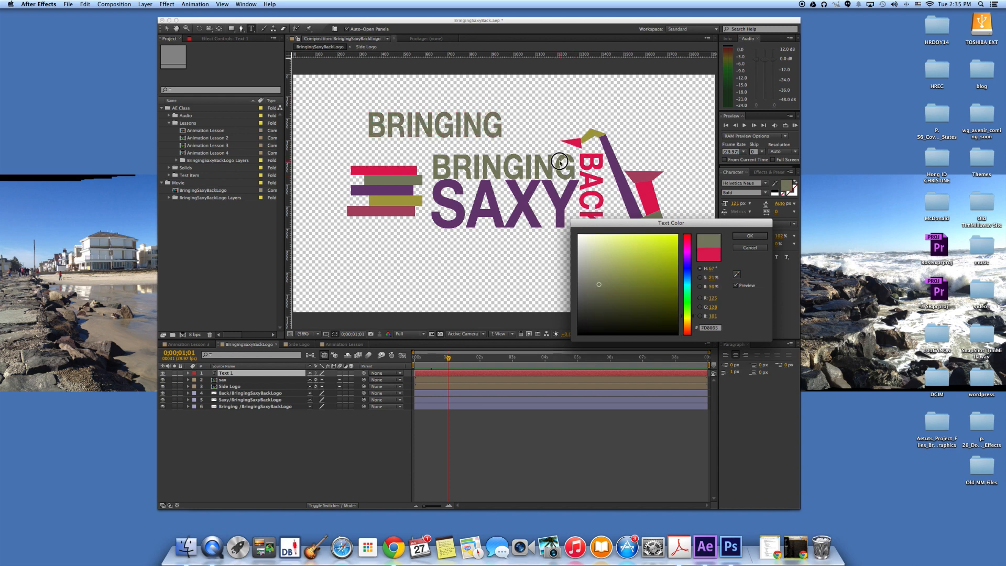
pyautogui.click(749, 236)
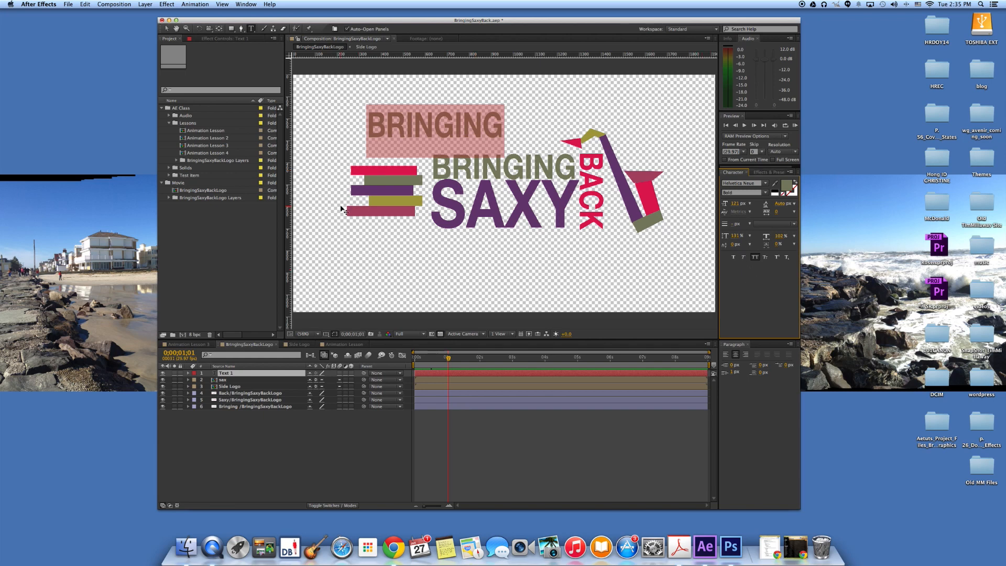
pyautogui.click(163, 29)
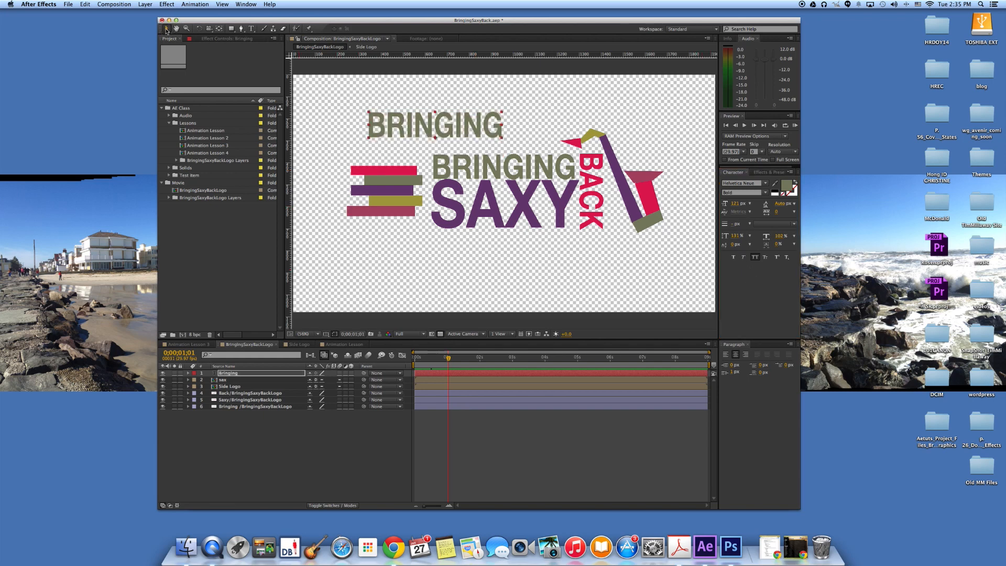
# Add a second text layer reading SAXY in the empty area below the logo.
pyautogui.click(252, 28)
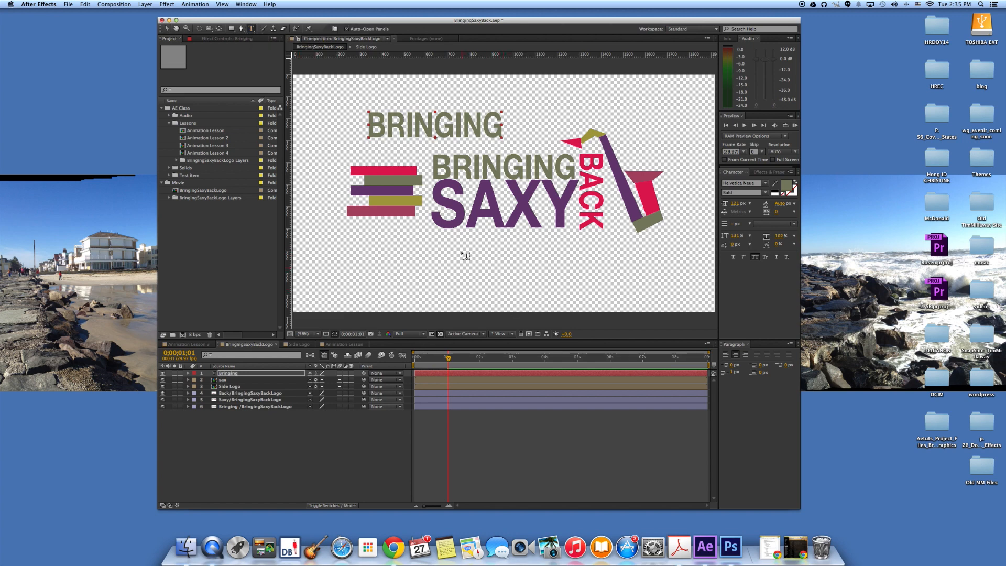
pyautogui.click(443, 255)
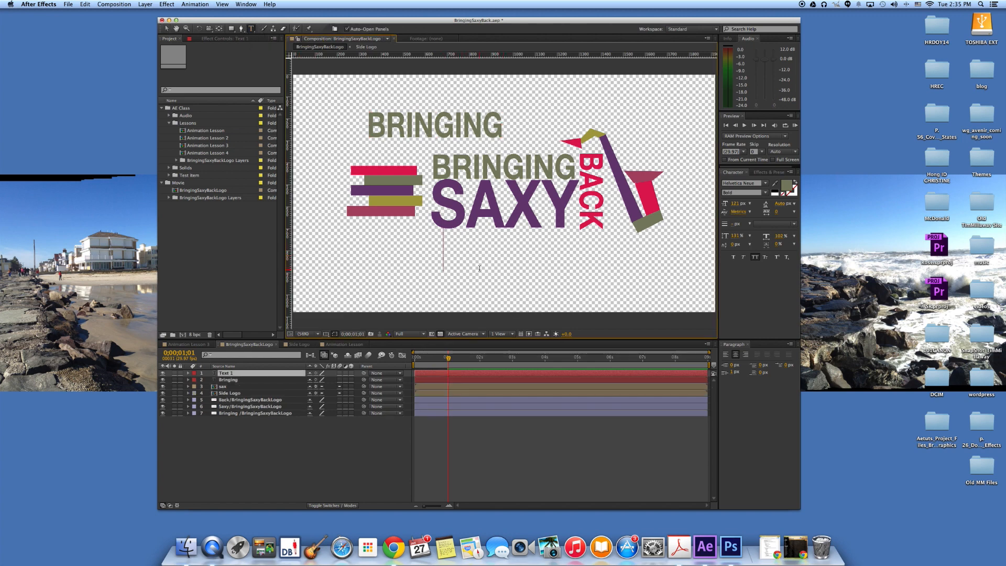
pyautogui.write('SA')
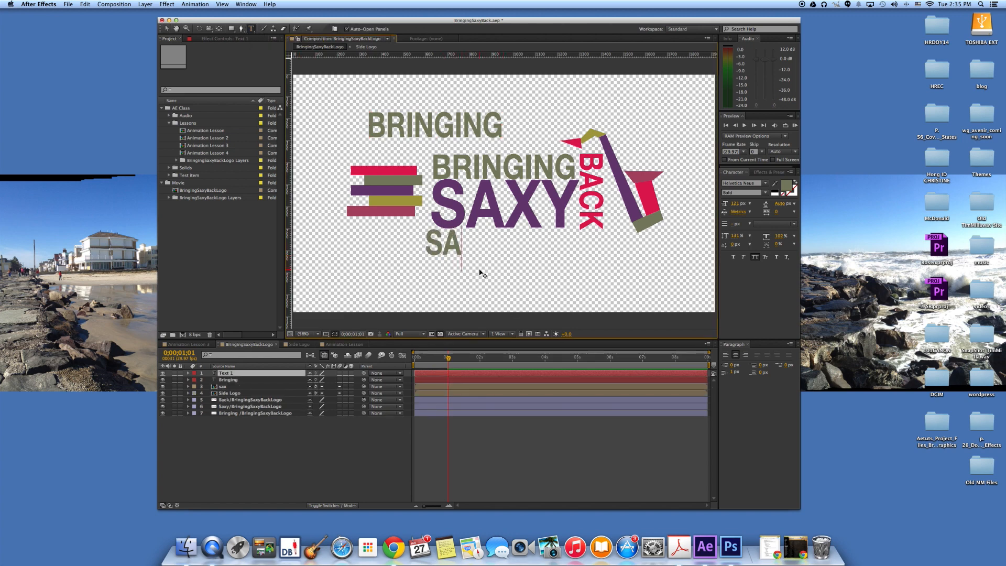
pyautogui.write('XY')
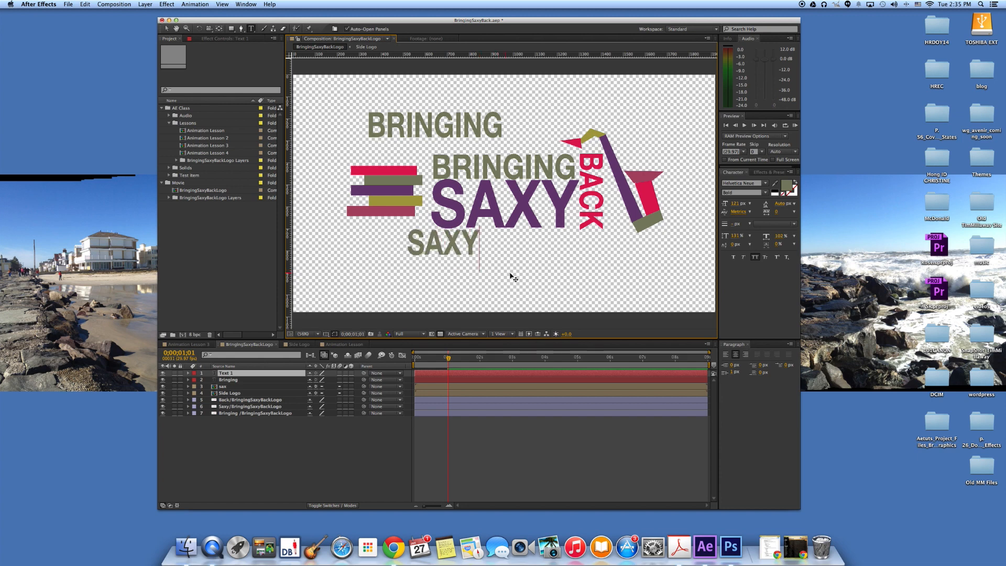
# Recolor the new SAXY text with the purple sampled from the logo's original SAXY word.
pyautogui.doubleClick(476, 243)
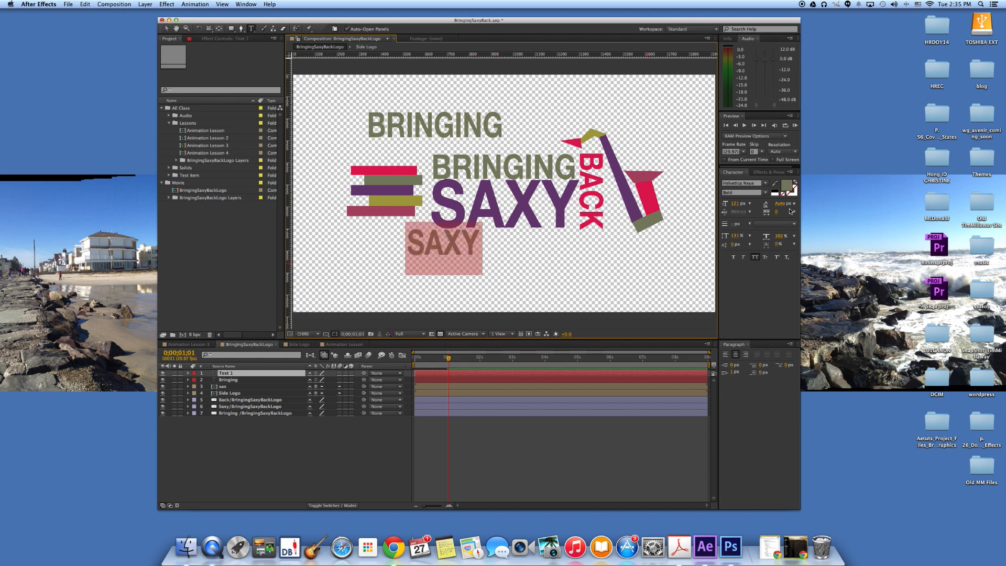
pyautogui.click(788, 188)
pyautogui.click(737, 274)
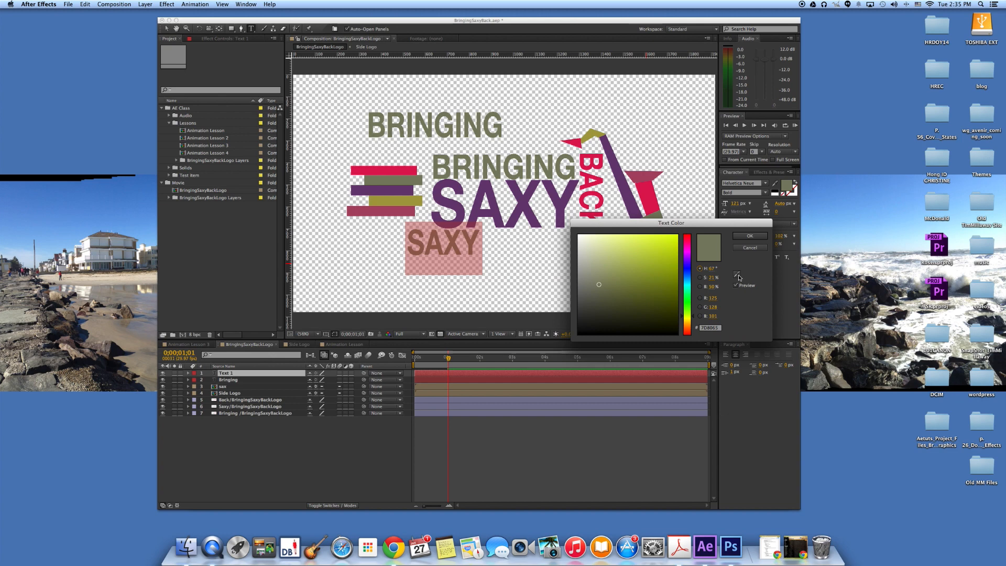
pyautogui.click(571, 216)
pyautogui.click(524, 202)
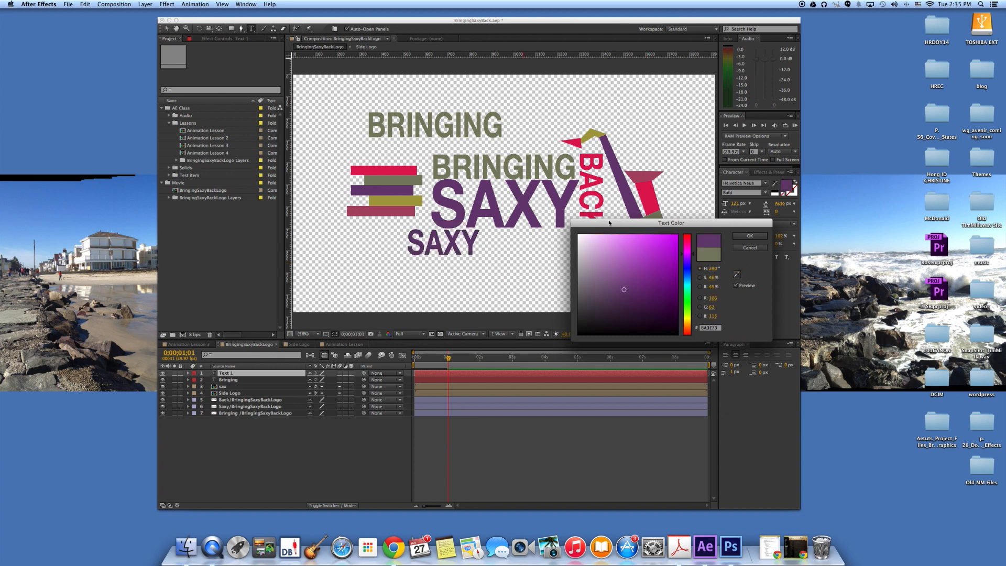
pyautogui.click(748, 236)
pyautogui.click(551, 260)
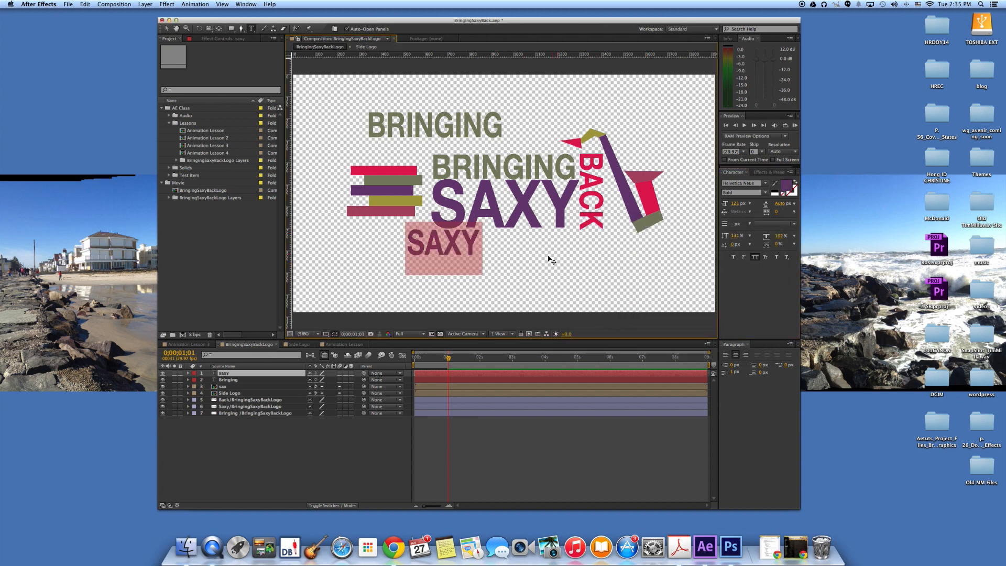
# Enlarge the new SAXY text to about 264 px and place it over the logo's original SAXY word.
pyautogui.click(477, 241)
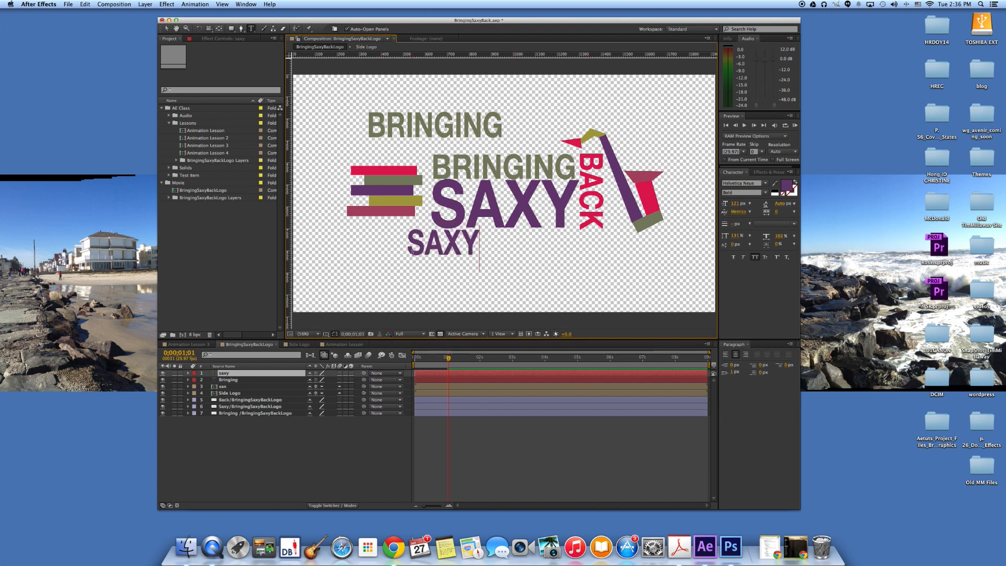
pyautogui.moveTo(477, 244); pyautogui.dragTo(398, 243)
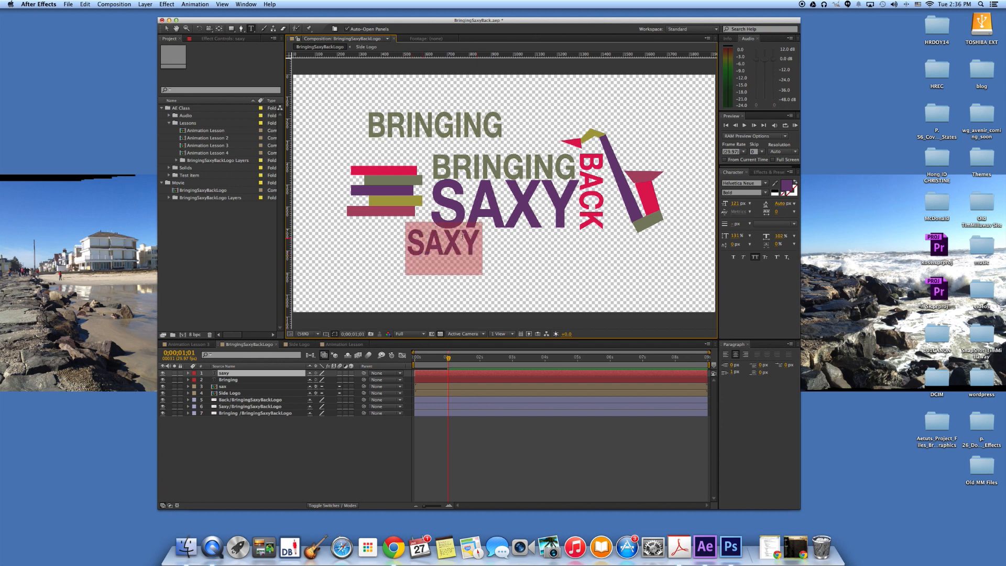
pyautogui.moveTo(746, 204); pyautogui.dragTo(797, 209)
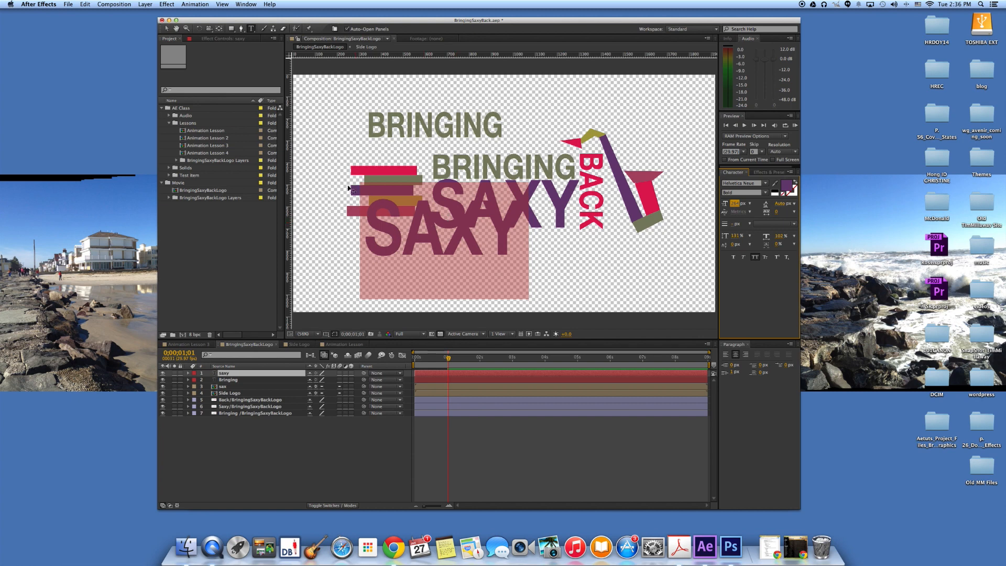
pyautogui.click(167, 29)
pyautogui.moveTo(424, 238); pyautogui.dragTo(474, 216)
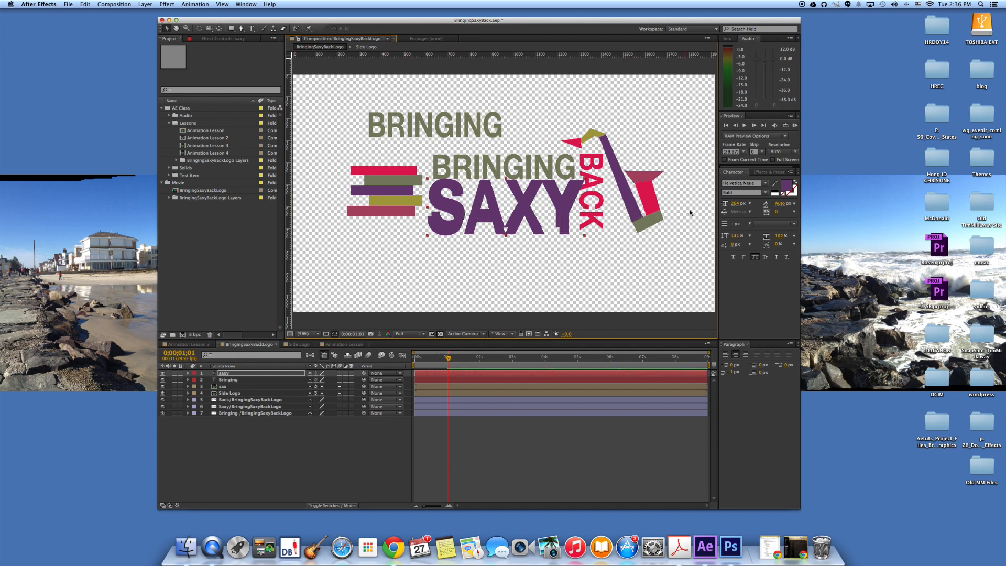
pyautogui.moveTo(564, 193)
pyautogui.mouseDown()
pyautogui.moveTo(530, 194)
pyautogui.moveTo(572, 197)
pyautogui.moveTo(563, 196)
pyautogui.mouseUp()
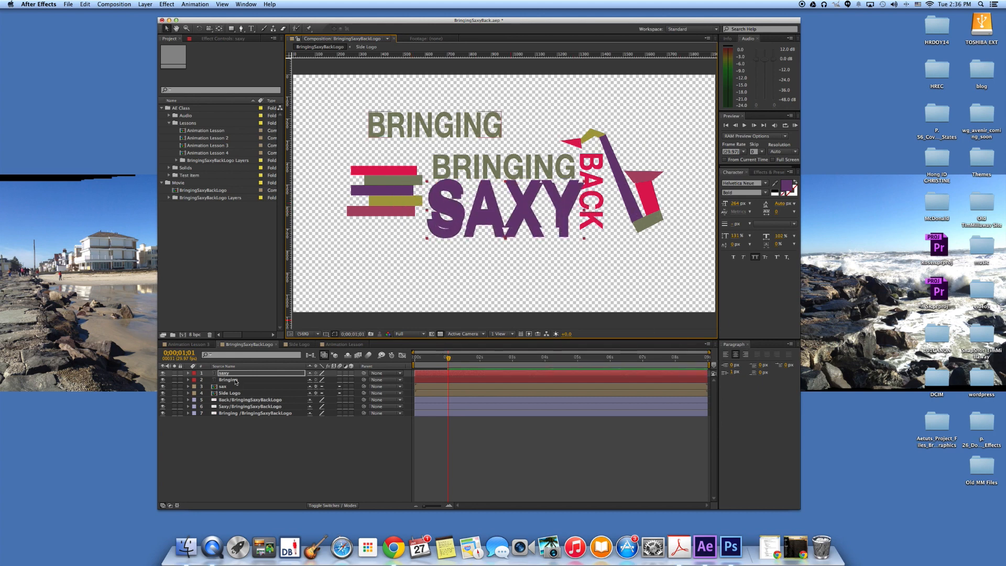
# Reduce the new SAXY text to about 255 px and shift it slightly to realign it with the original word.
pyautogui.doubleClick(251, 373)
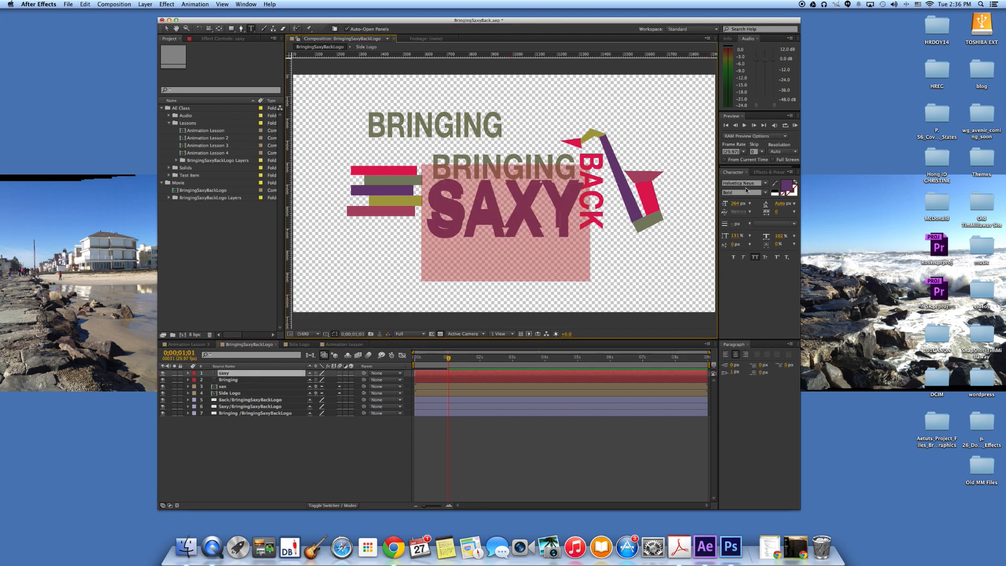
pyautogui.moveTo(736, 205); pyautogui.dragTo(719, 212)
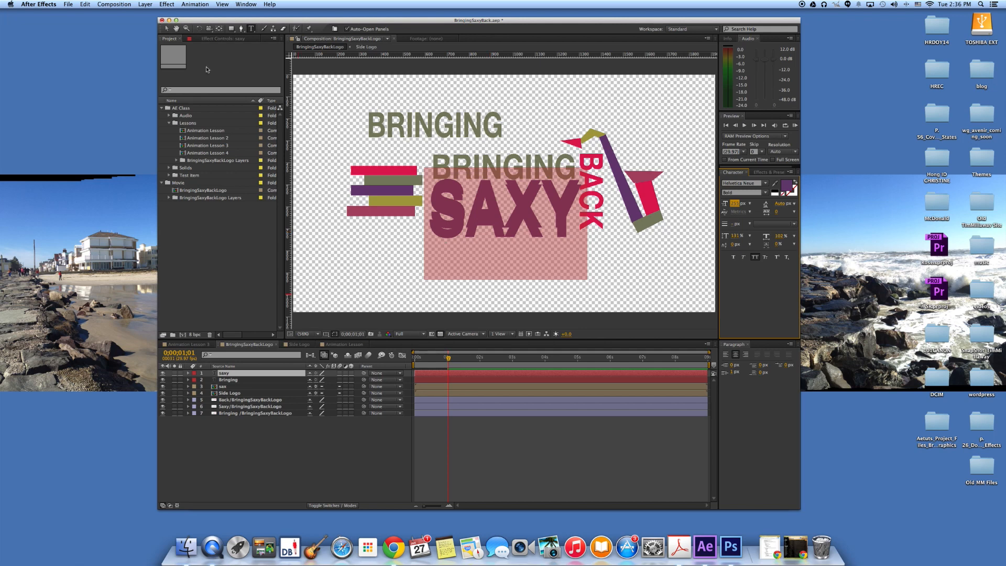
pyautogui.click(166, 28)
pyautogui.moveTo(446, 198); pyautogui.dragTo(443, 194)
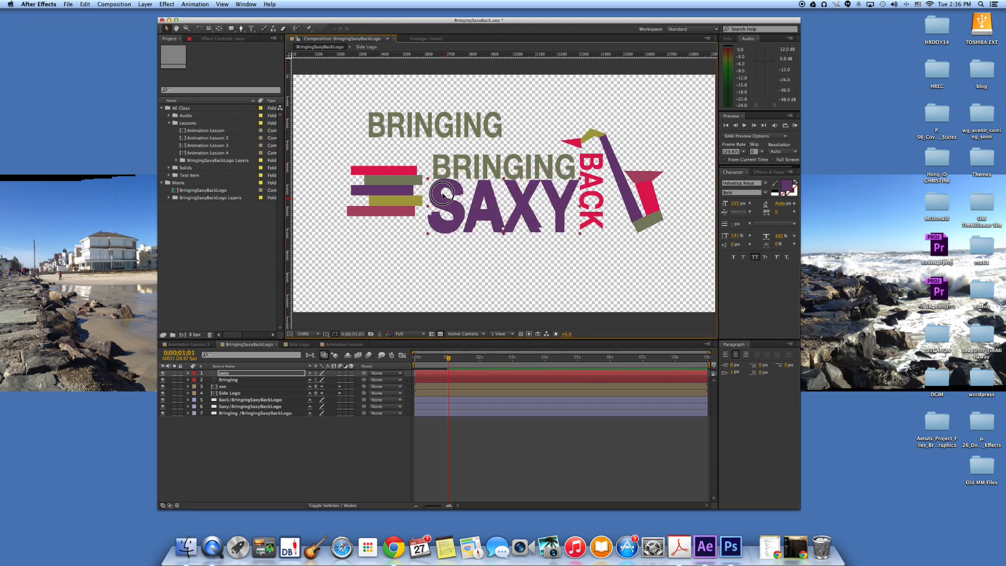
pyautogui.click(436, 165)
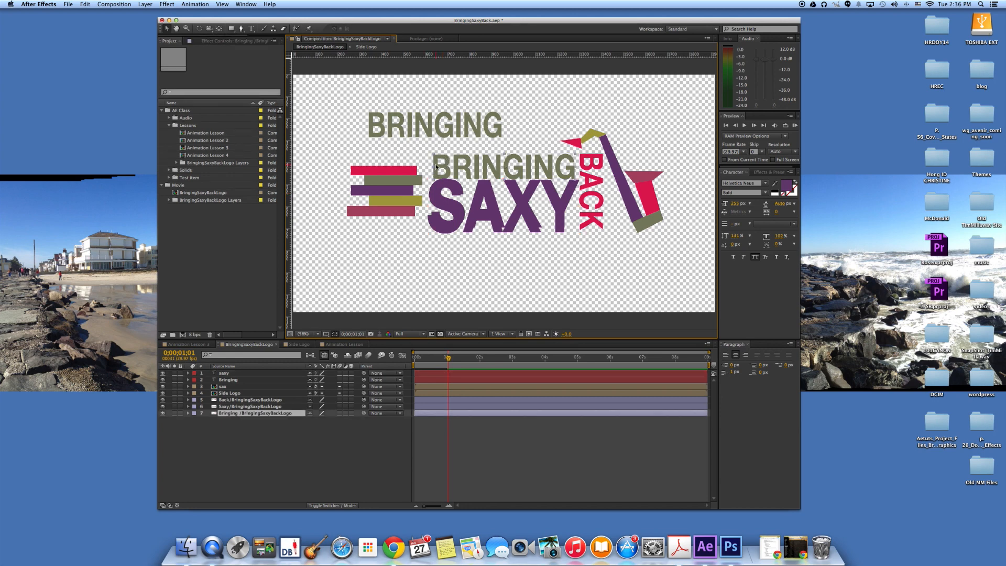
# Move the new BRINGING text over the logo's original BRINGING word.
pyautogui.moveTo(412, 125); pyautogui.dragTo(476, 168)
pyautogui.click(711, 231)
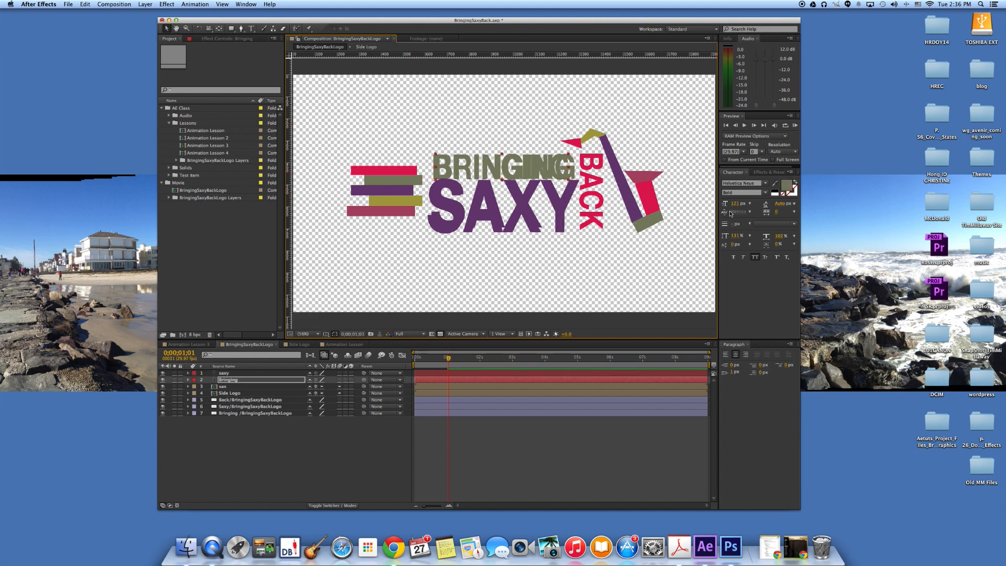
# Add a third text layer reading BACK in the empty area below the stacked rectangles.
pyautogui.click(251, 29)
pyautogui.click(343, 269)
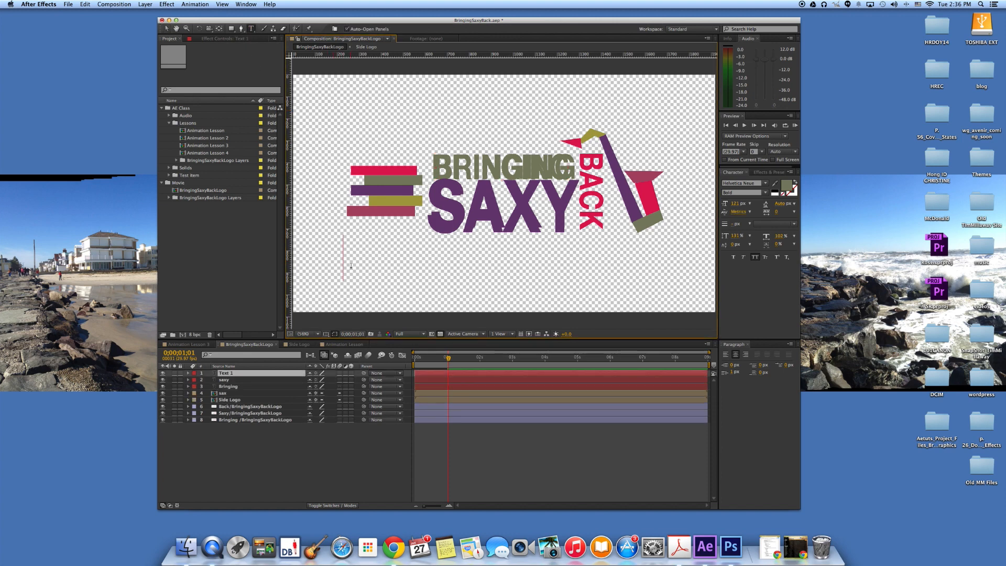
pyautogui.write('BACK')
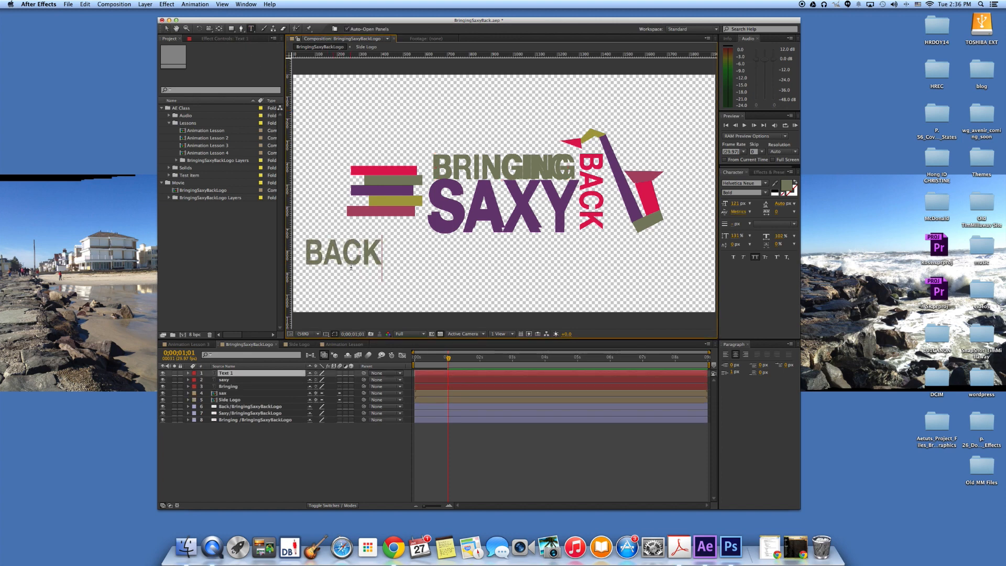
# Recolor the new BACK text with the pinkish red sampled from the logo's original BACK word.
pyautogui.moveTo(382, 256); pyautogui.dragTo(301, 251)
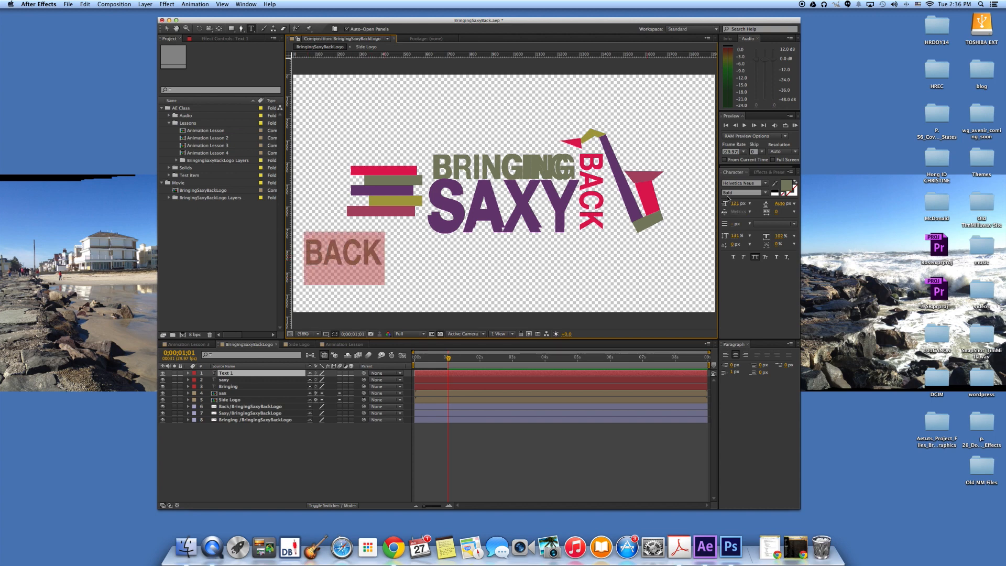
pyautogui.click(787, 187)
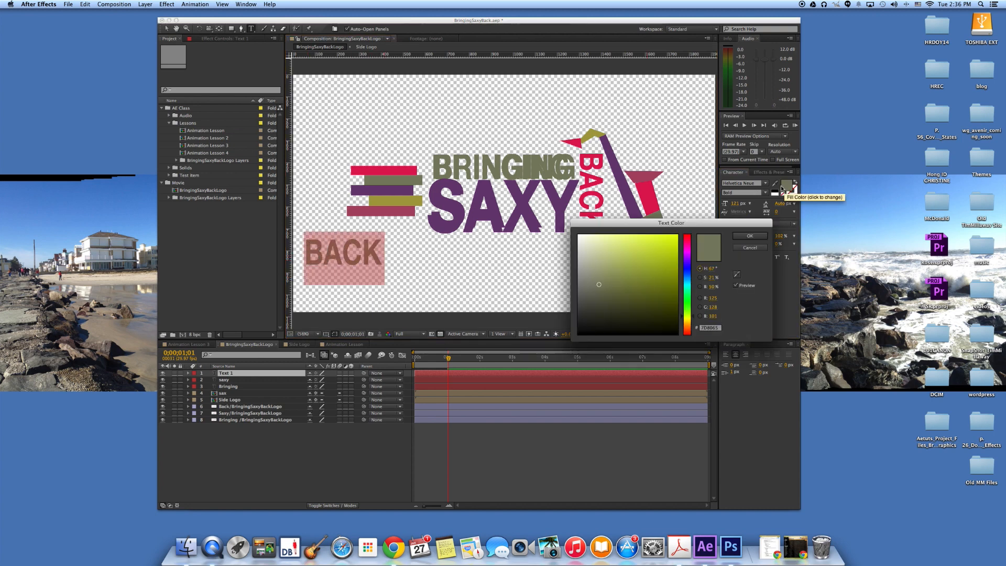
pyautogui.click(737, 274)
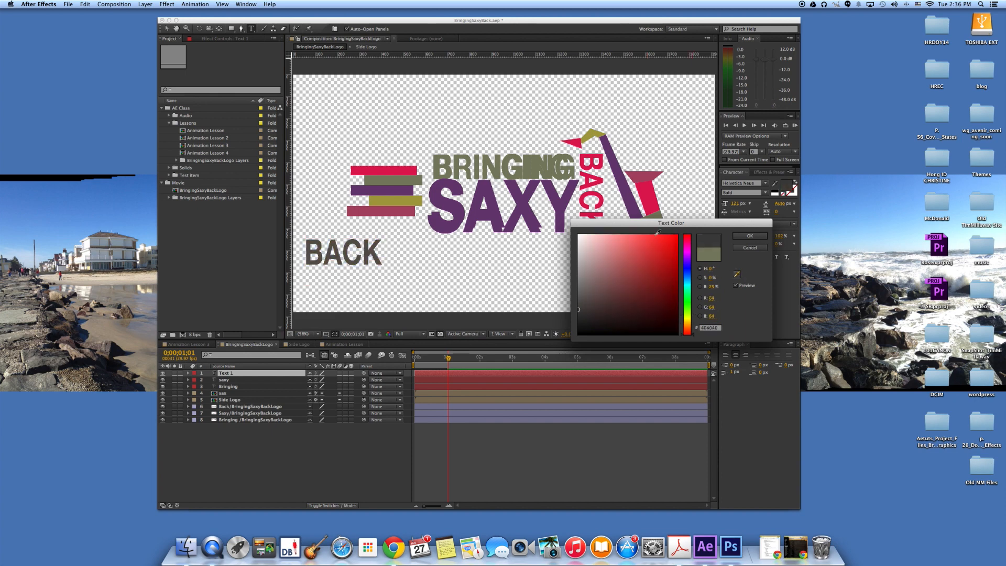
pyautogui.click(600, 160)
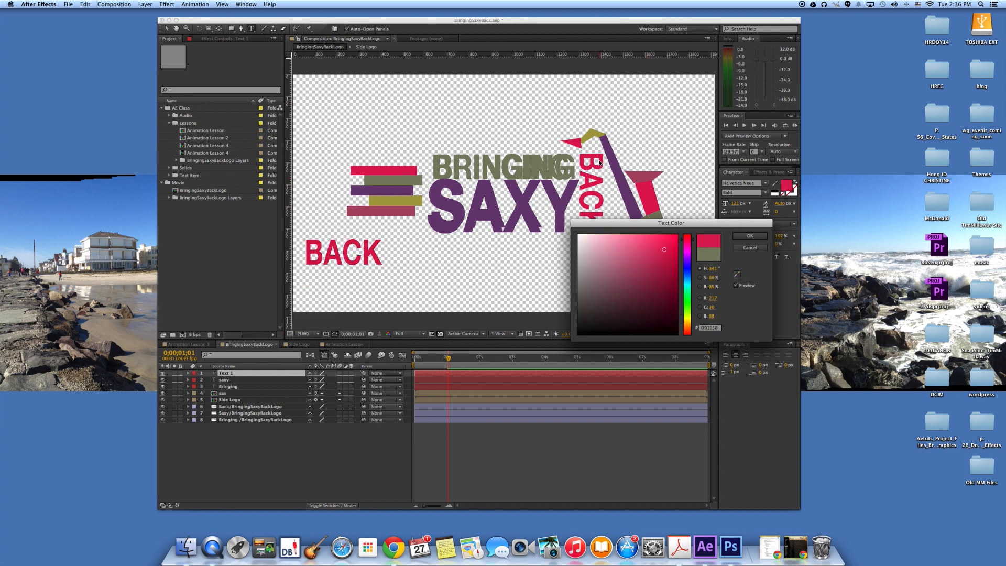
pyautogui.click(736, 275)
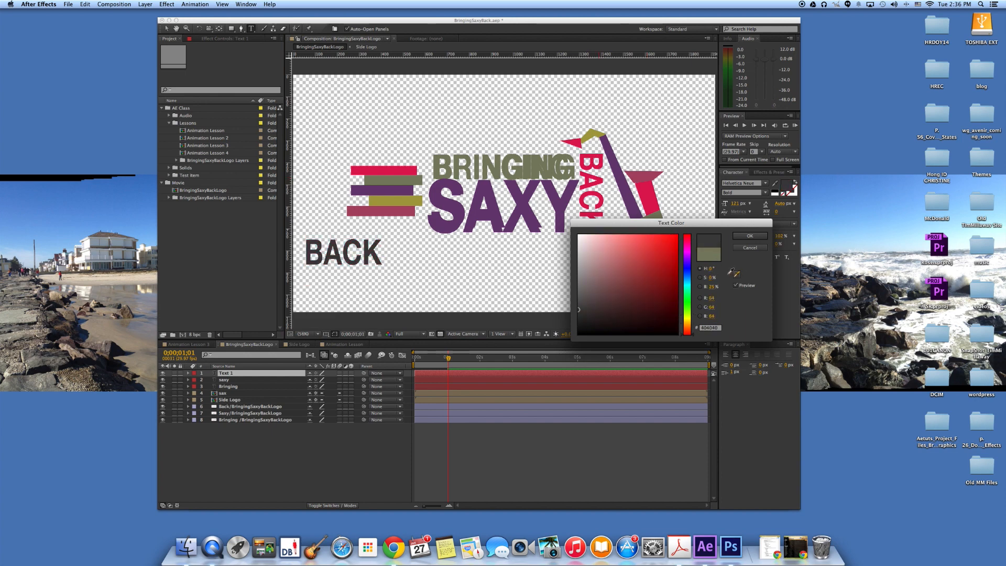
pyautogui.click(598, 181)
pyautogui.click(750, 236)
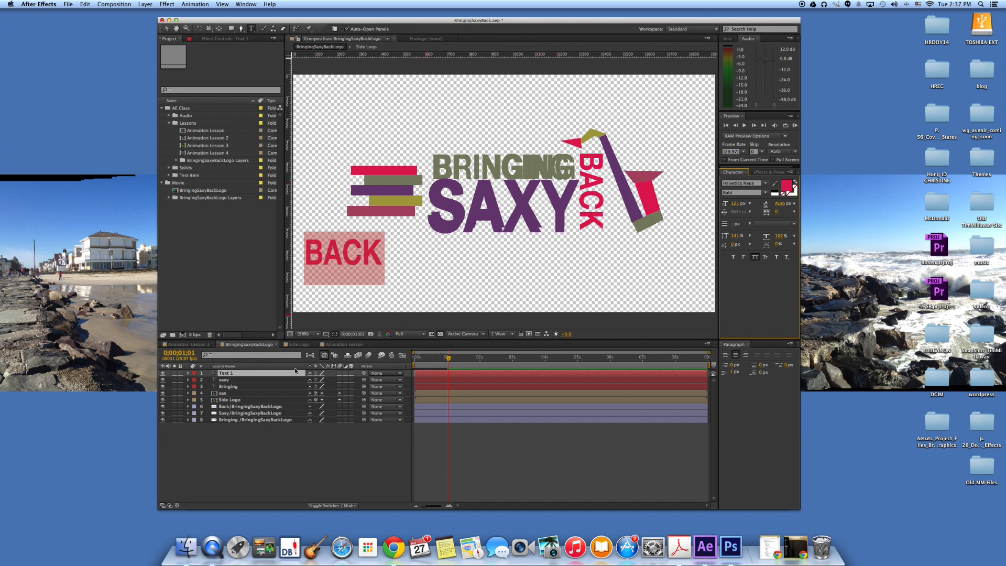
# Rotate the new BACK text 90° clockwise and place it over the logo's original vertical BACK word.
pyautogui.click(167, 28)
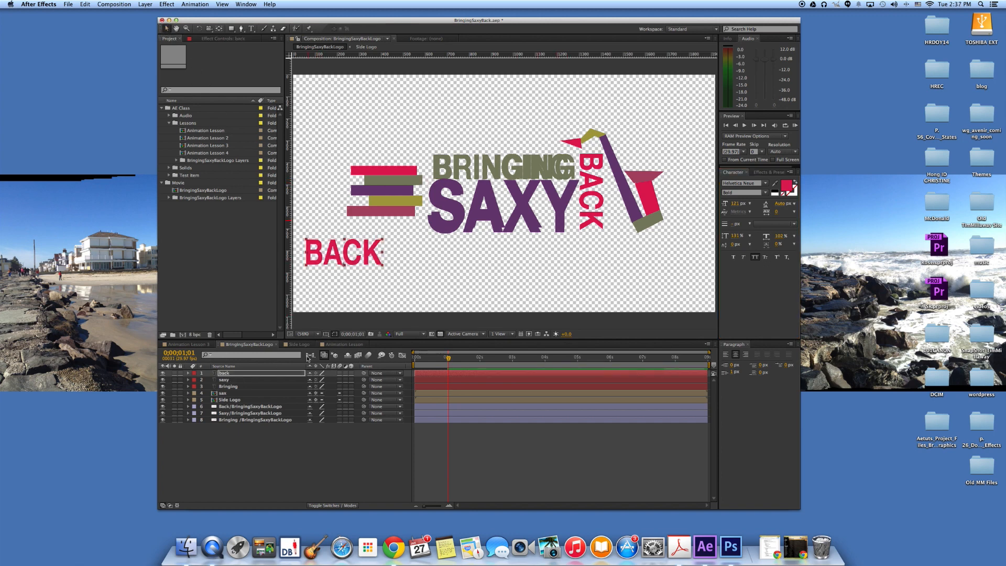
pyautogui.click(253, 375)
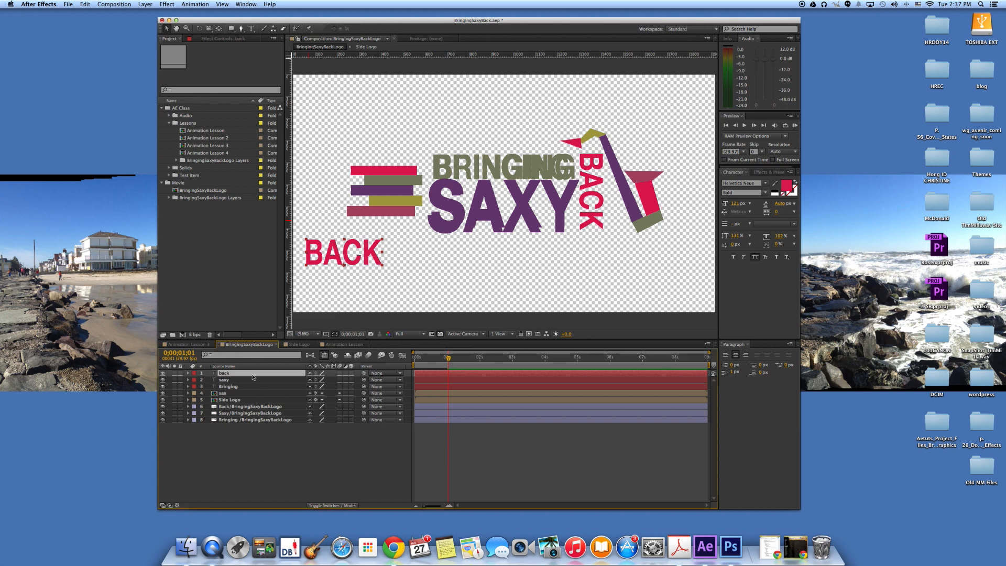
pyautogui.press('r')
pyautogui.moveTo(316, 379); pyautogui.dragTo(360, 389)
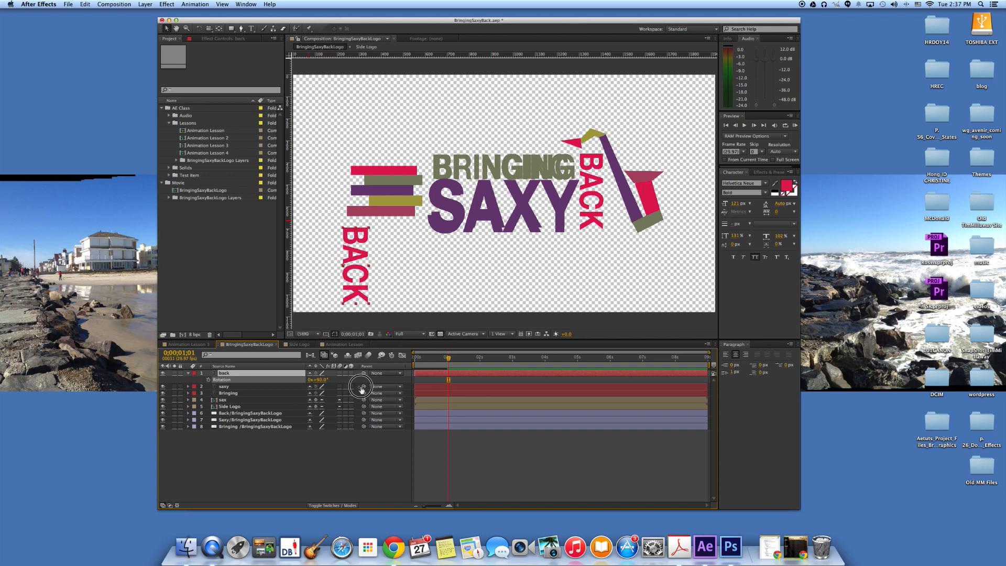
pyautogui.moveTo(356, 257); pyautogui.dragTo(586, 184)
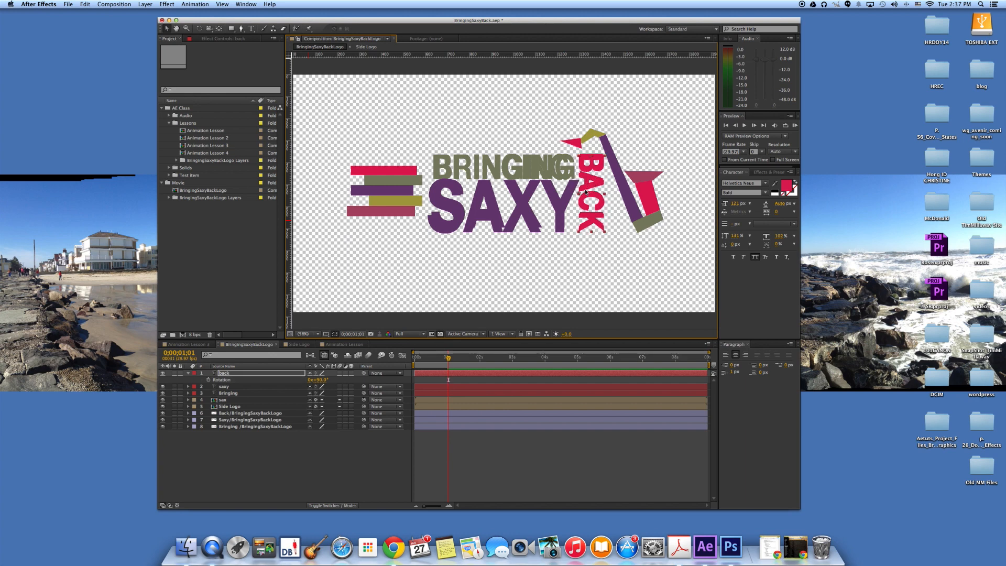
# Hide the original Back, Saxy and Bringing logo layers so only the new text layers show.
pyautogui.click(163, 422)
pyautogui.click(164, 414)
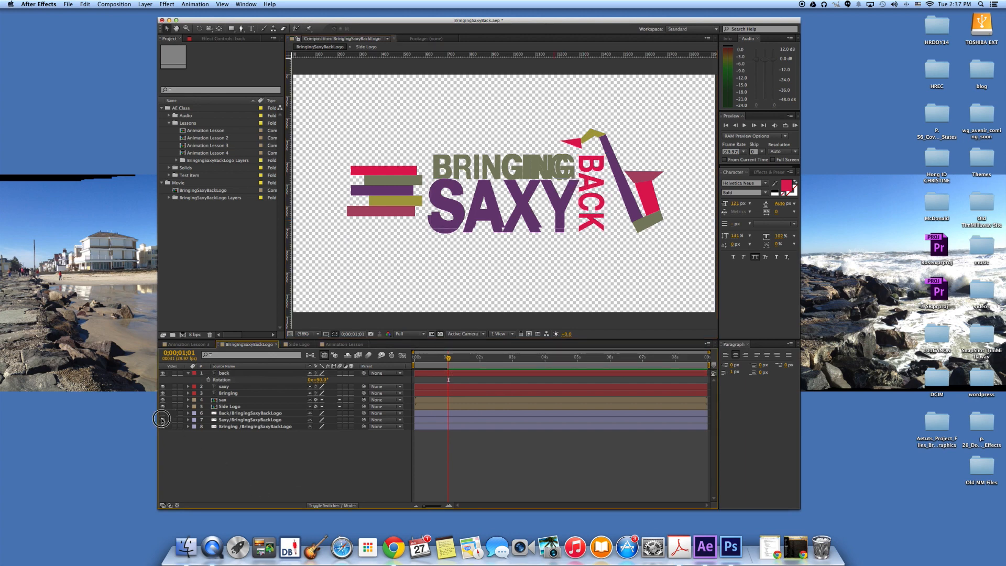
pyautogui.click(162, 420)
pyautogui.click(162, 427)
# Widen the new BRINGING text to 109% horizontal scale and shift it slightly right to start above SAXY's left edge.
pyautogui.click(486, 169)
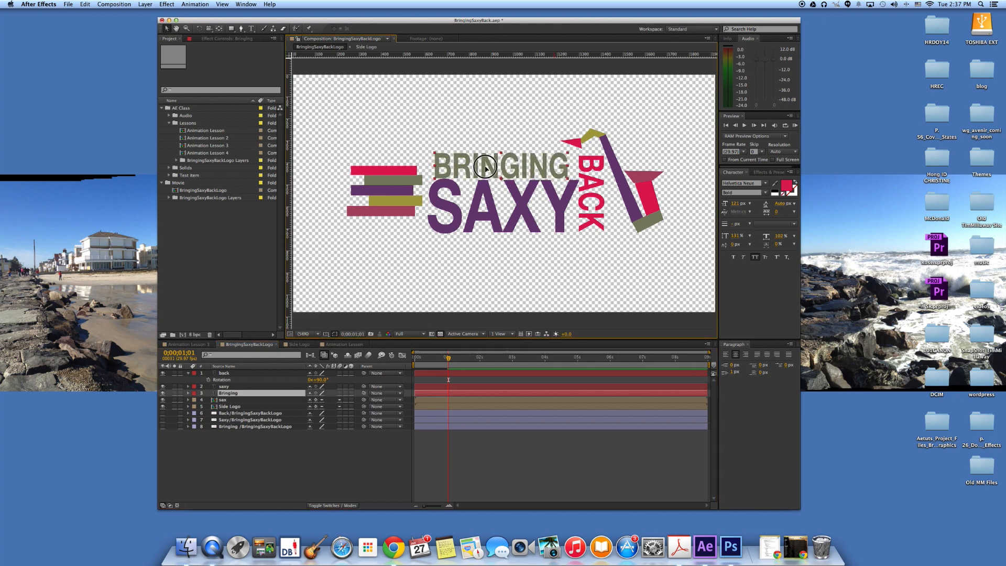
pyautogui.click(587, 203)
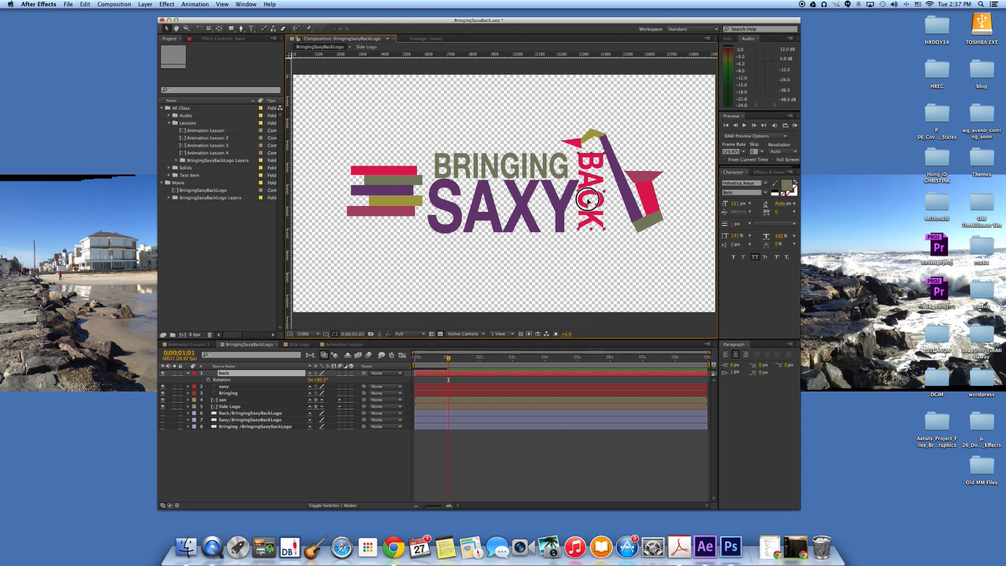
pyautogui.click(514, 170)
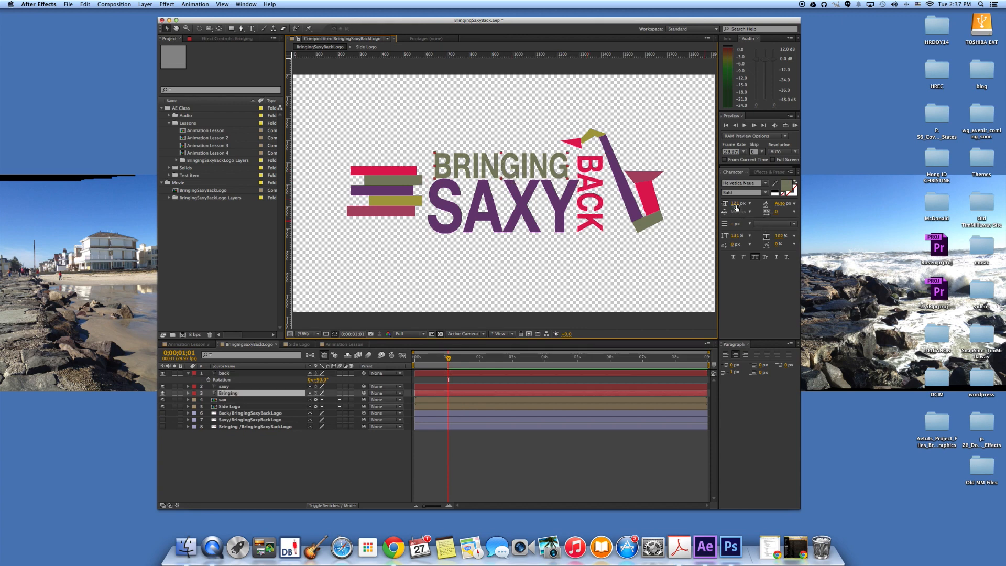
pyautogui.click(780, 236)
pyautogui.moveTo(781, 237); pyautogui.dragTo(785, 236)
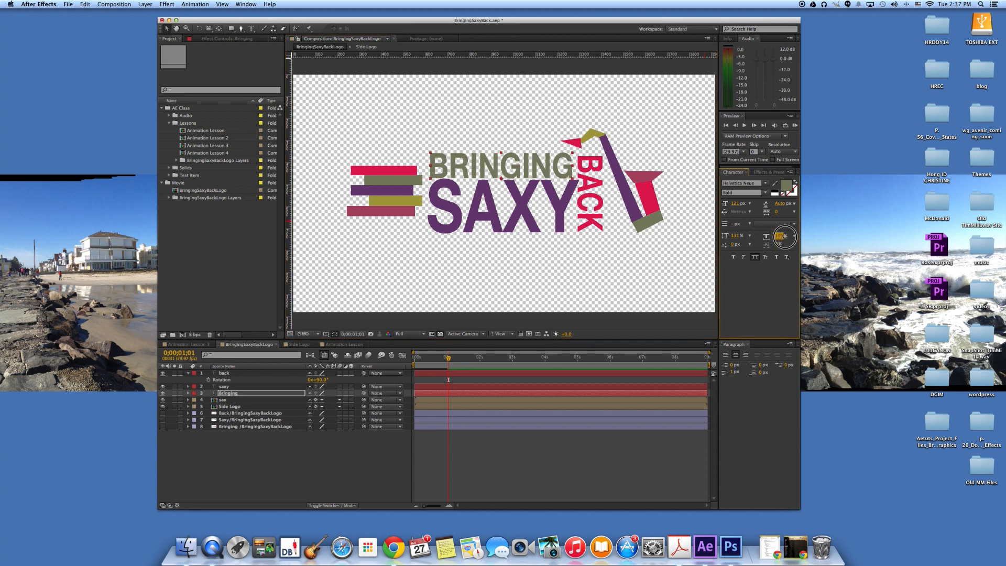
pyautogui.moveTo(495, 171); pyautogui.dragTo(498, 170)
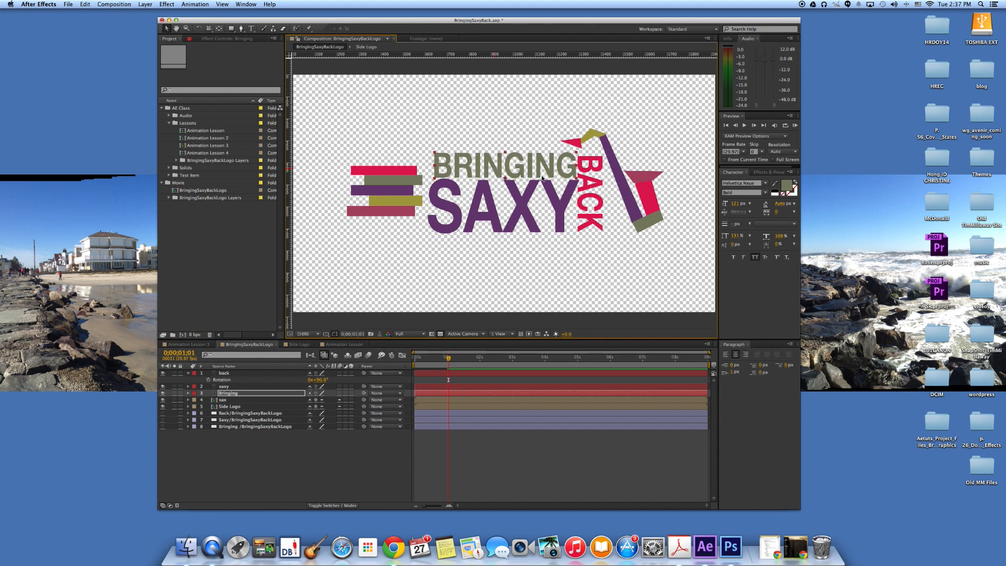
# Set the new BACK text's horizontal scale to 108%.
pyautogui.click(594, 183)
pyautogui.press('Return')
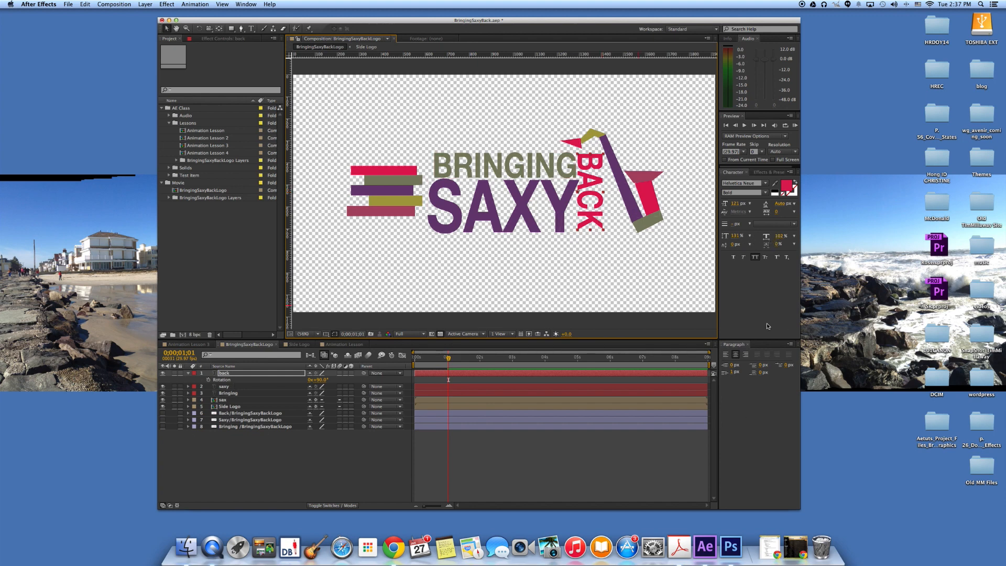
pyautogui.click(780, 236)
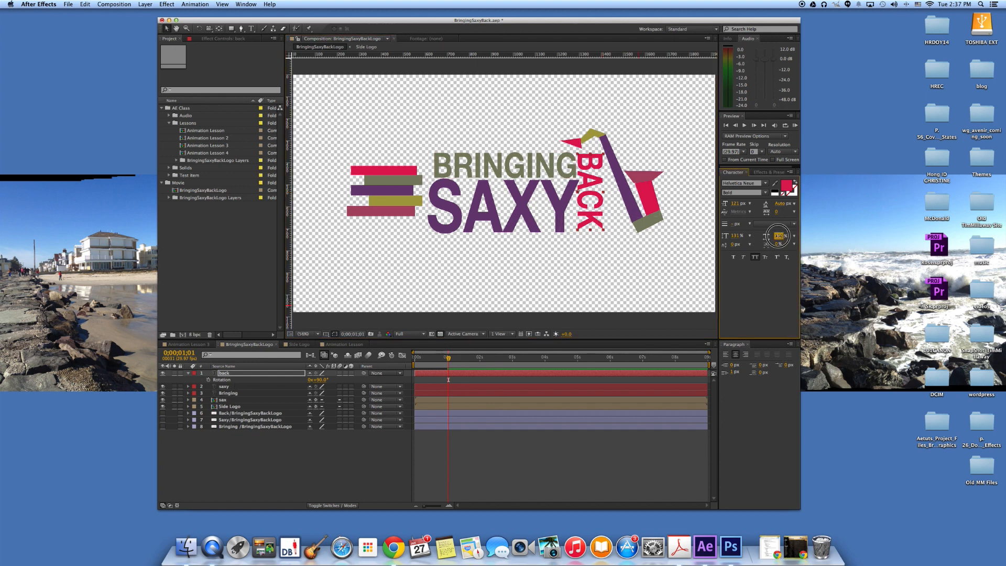
pyautogui.write('108')
pyautogui.click(591, 182)
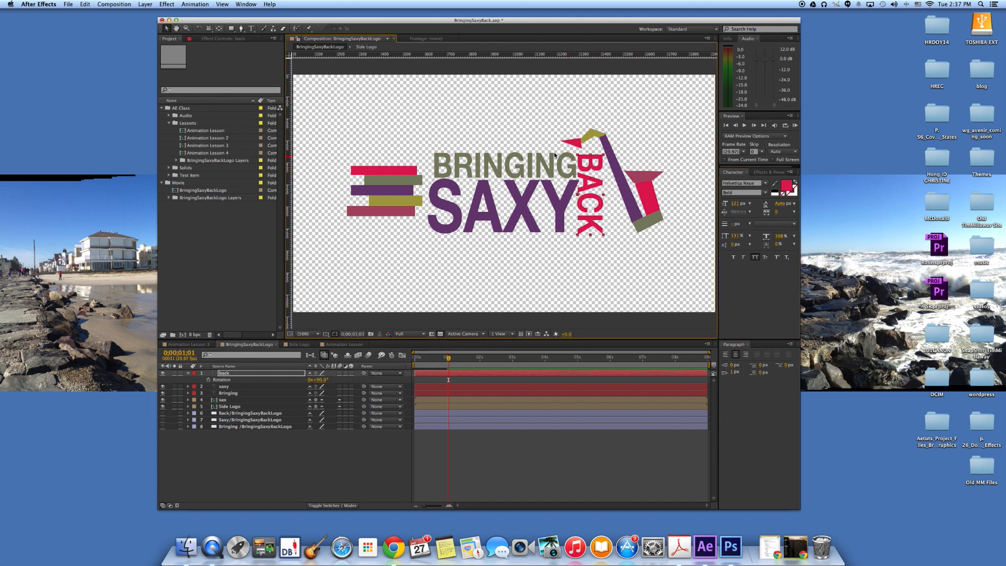
pyautogui.click(530, 267)
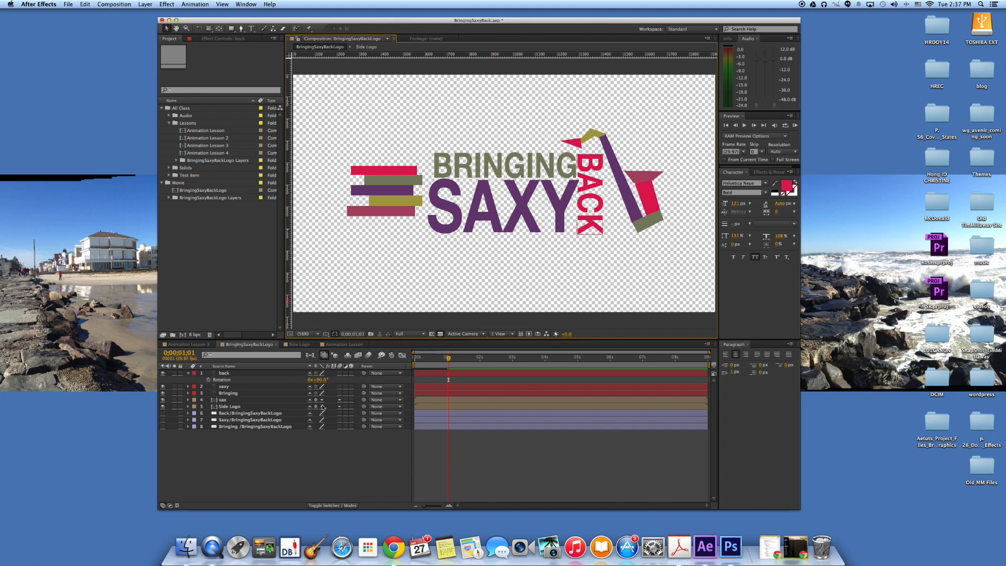
# Delete the three original Back, Saxy and Bringing logo layers and collapse the back layer's properties.
pyautogui.click(224, 413)
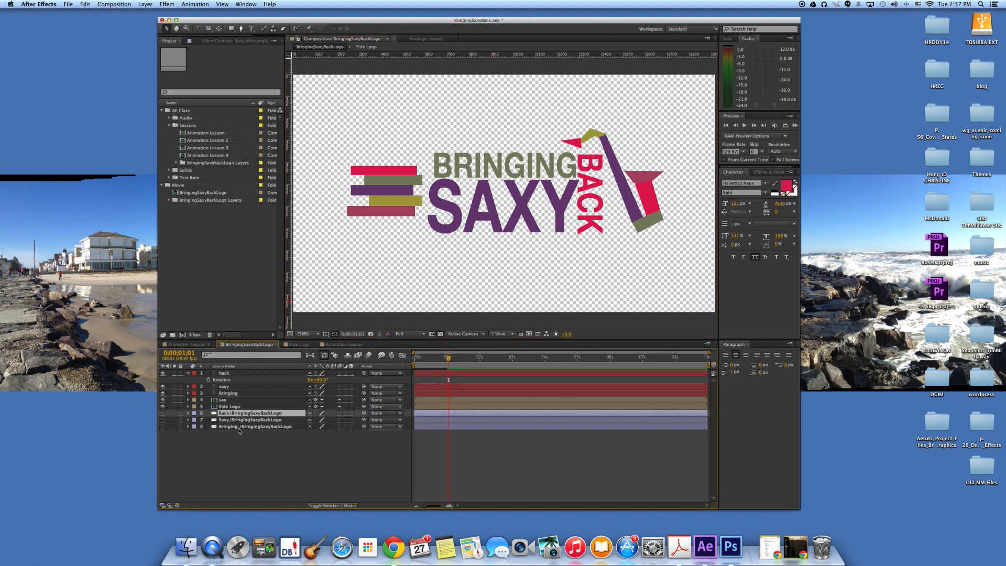
pyautogui.keyDown('shift'); pyautogui.click(239, 427); pyautogui.keyUp('shift')
pyautogui.press('Delete')
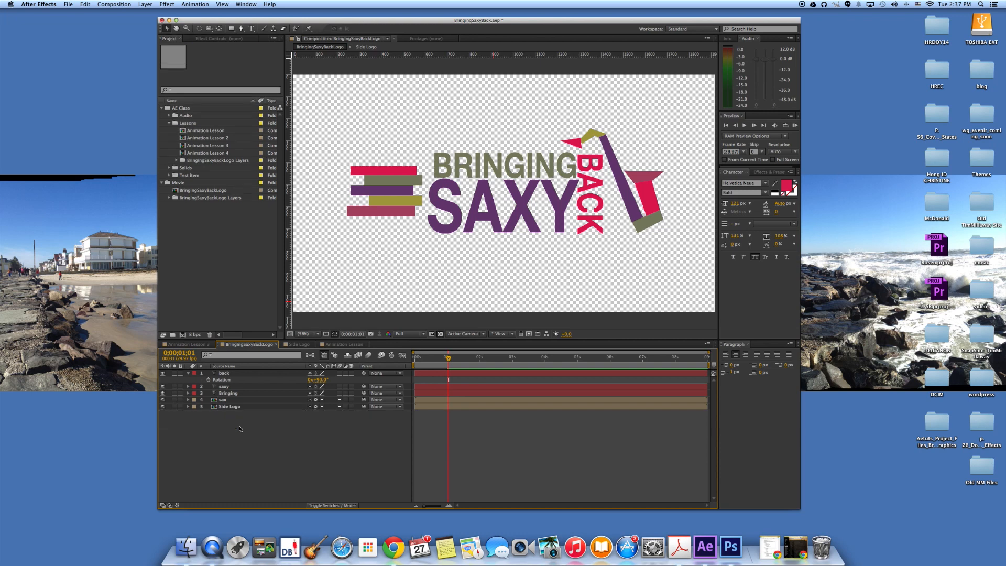
pyautogui.click(189, 373)
# Add a Position keyframe to the saxy text layer at 0;00;01;01.
pyautogui.click(226, 372)
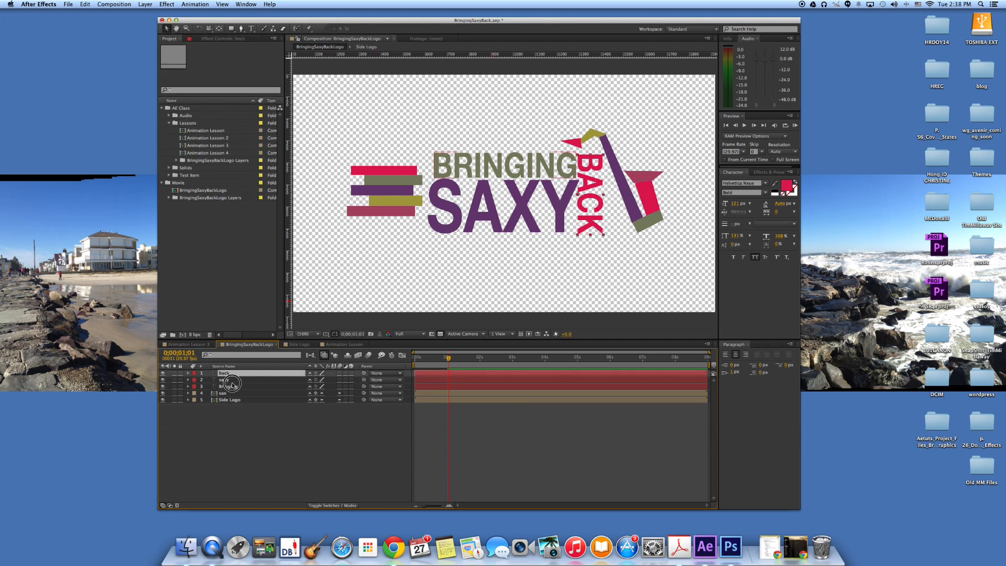
pyautogui.click(233, 386)
pyautogui.click(232, 380)
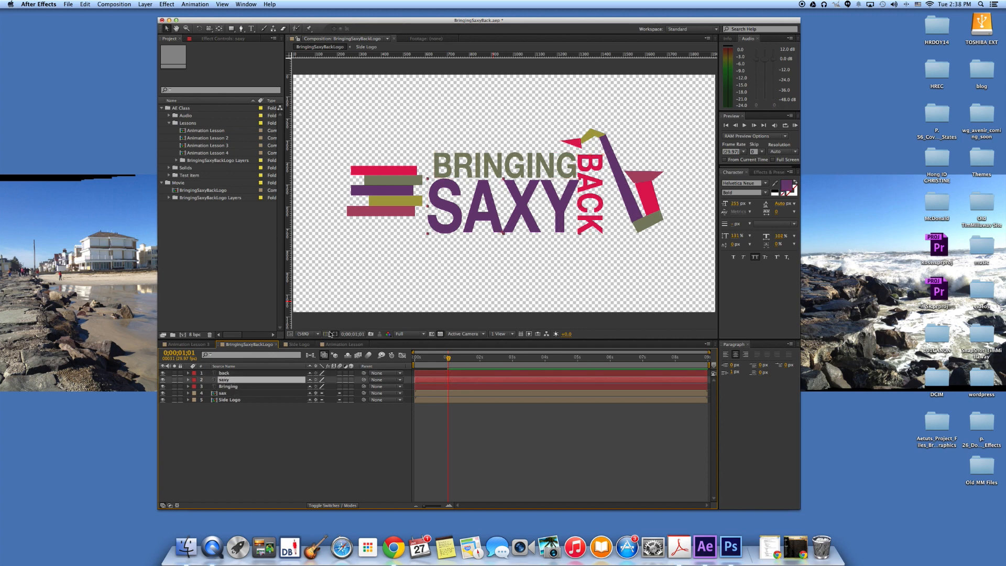
pyautogui.press('p')
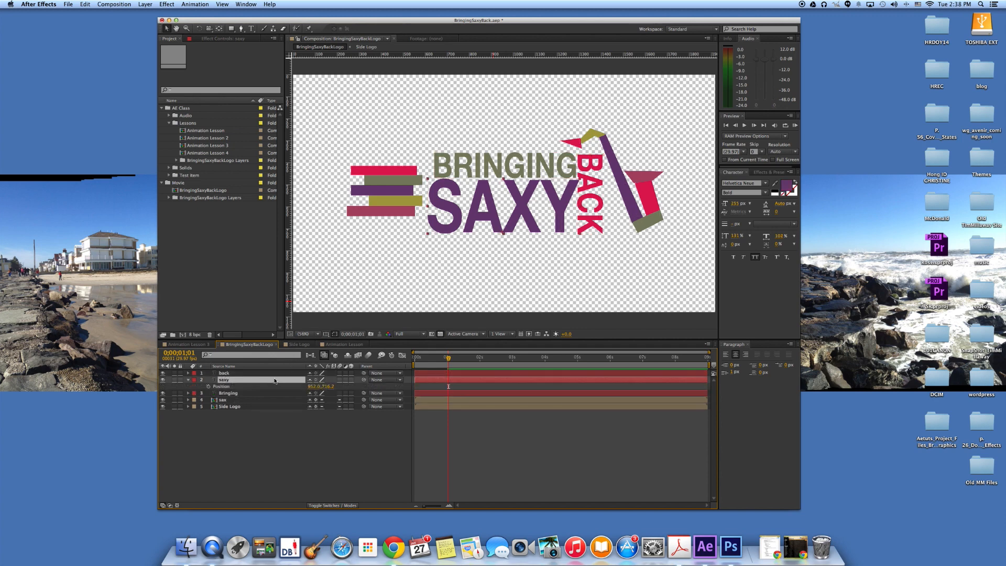
pyautogui.click(208, 387)
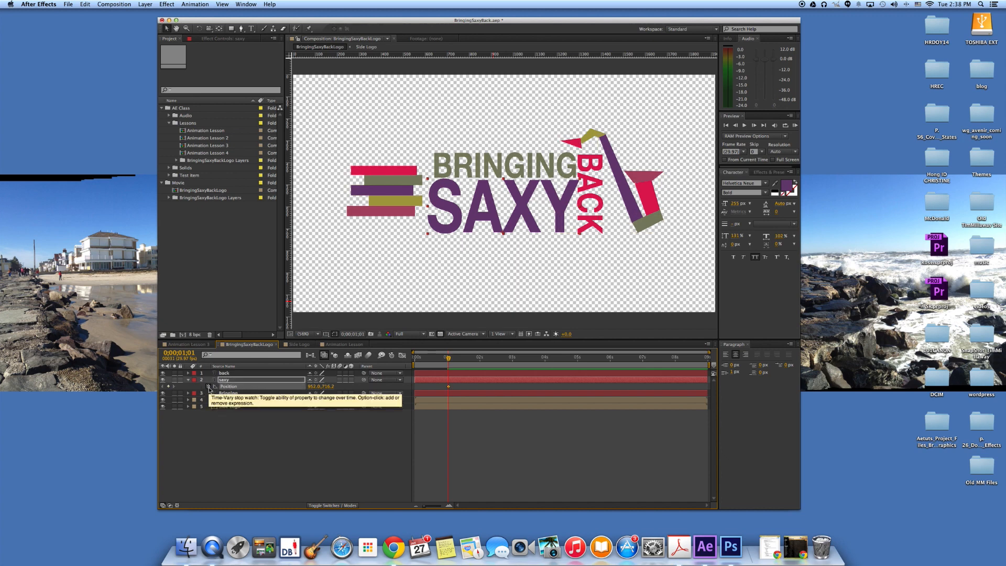
# Keyframe the saxy text at 0;00;00;00 off the composition's left side, with its X position at about -400.
pyautogui.click(408, 363)
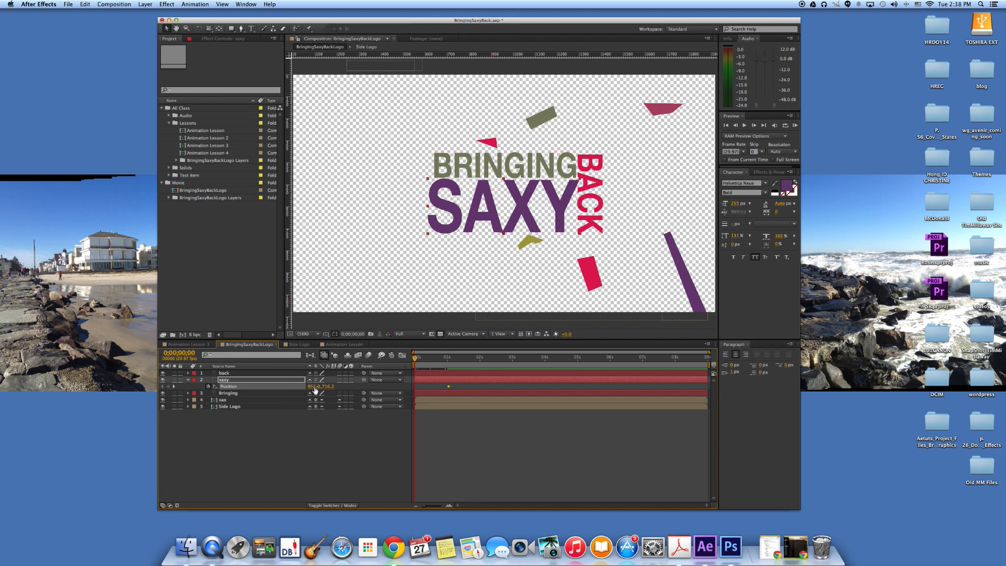
pyautogui.moveTo(313, 387); pyautogui.dragTo(197, 370)
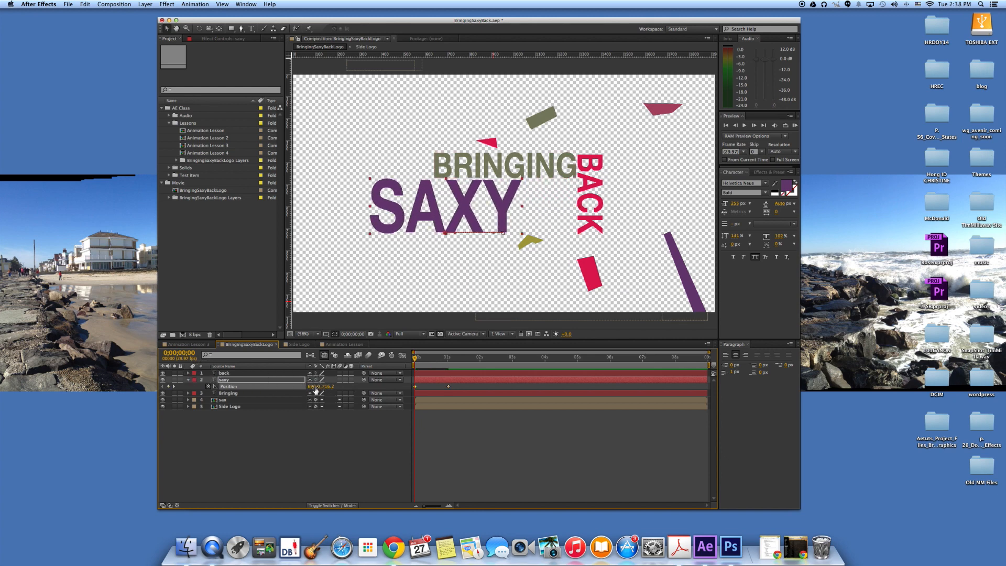
pyautogui.moveTo(304, 388); pyautogui.dragTo(142, 378)
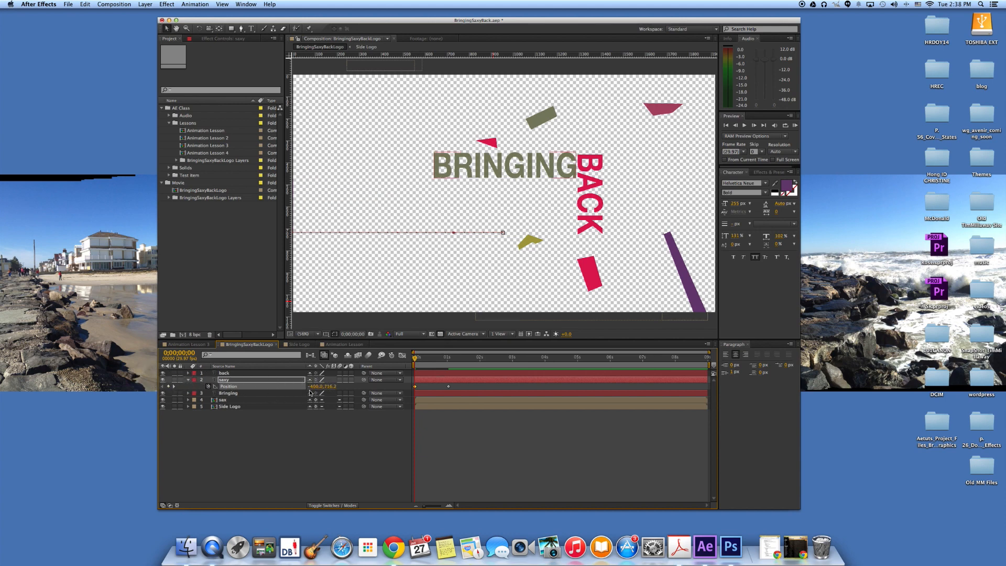
# Keyframe the Bringing text's Position at 0;00;01;00, and at 0;00;00;00 place it off the composition's right side with X at about 2300.
pyautogui.click(233, 395)
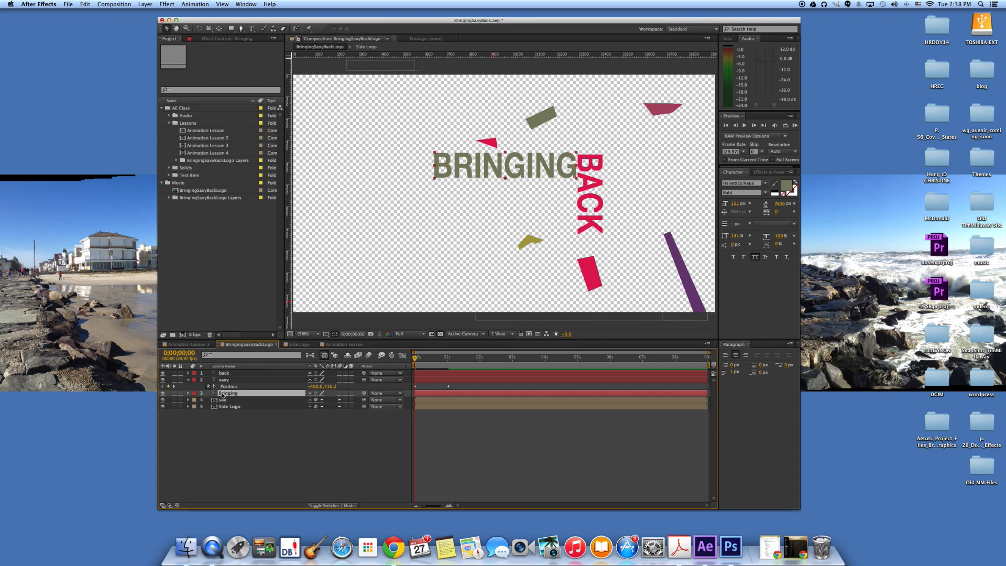
pyautogui.press('p')
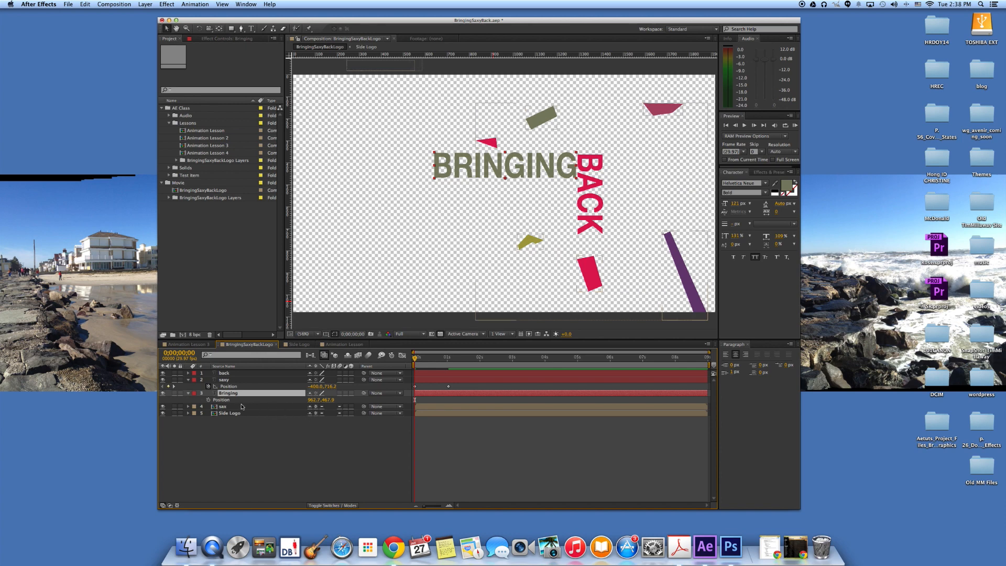
pyautogui.moveTo(419, 358); pyautogui.dragTo(448, 360)
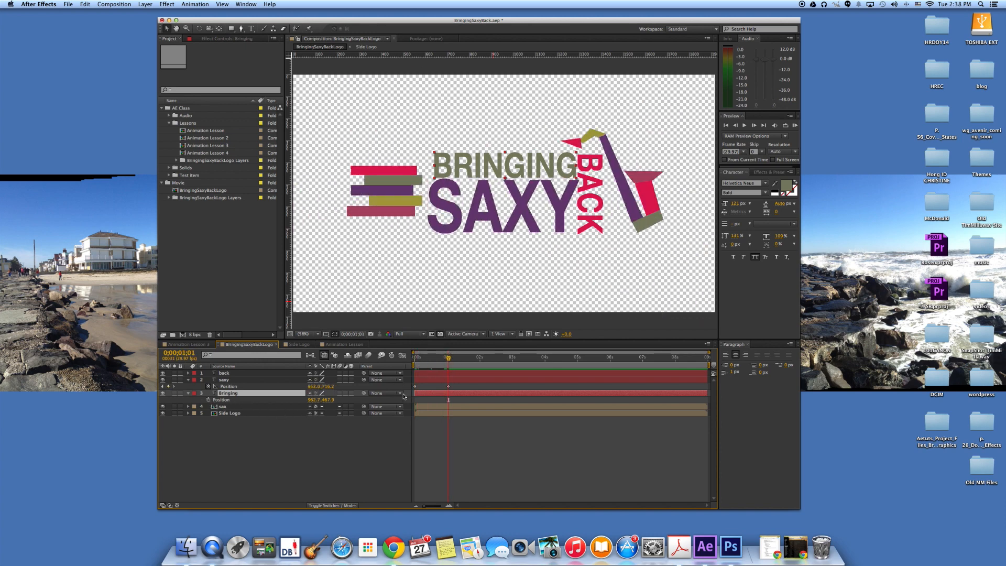
pyautogui.moveTo(452, 362); pyautogui.dragTo(447, 361)
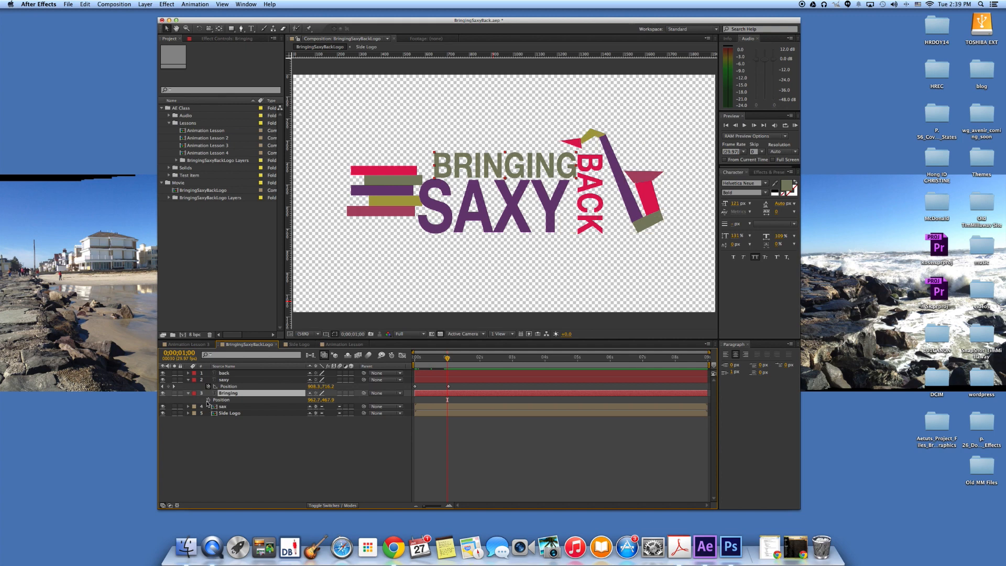
pyautogui.click(208, 400)
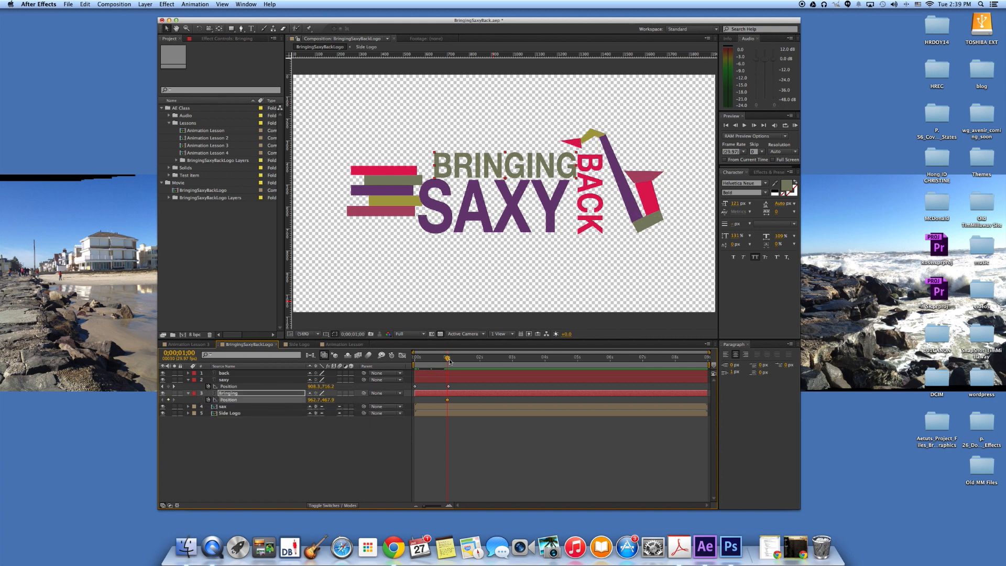
pyautogui.moveTo(449, 361); pyautogui.dragTo(415, 361)
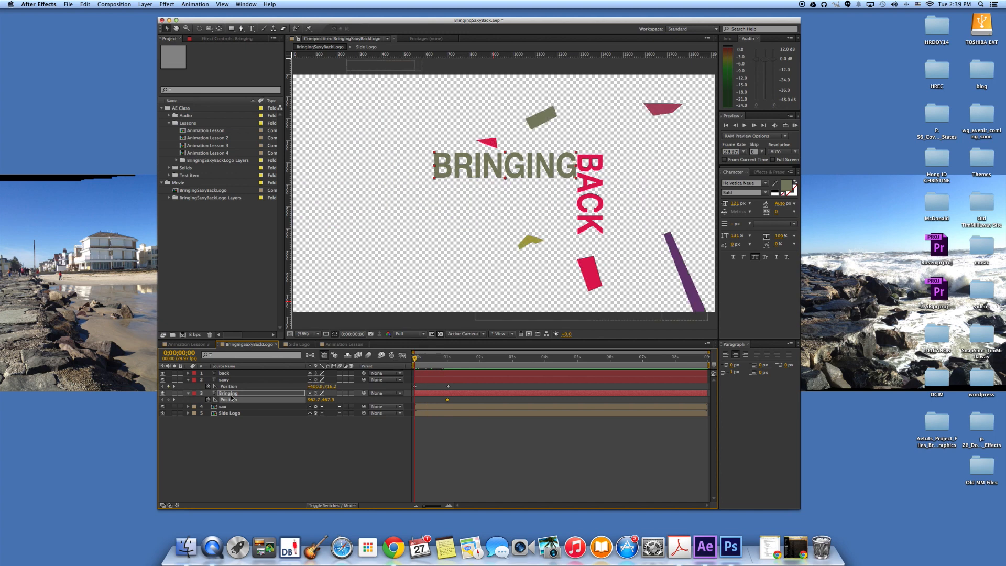
pyautogui.moveTo(313, 400); pyautogui.dragTo(855, 420)
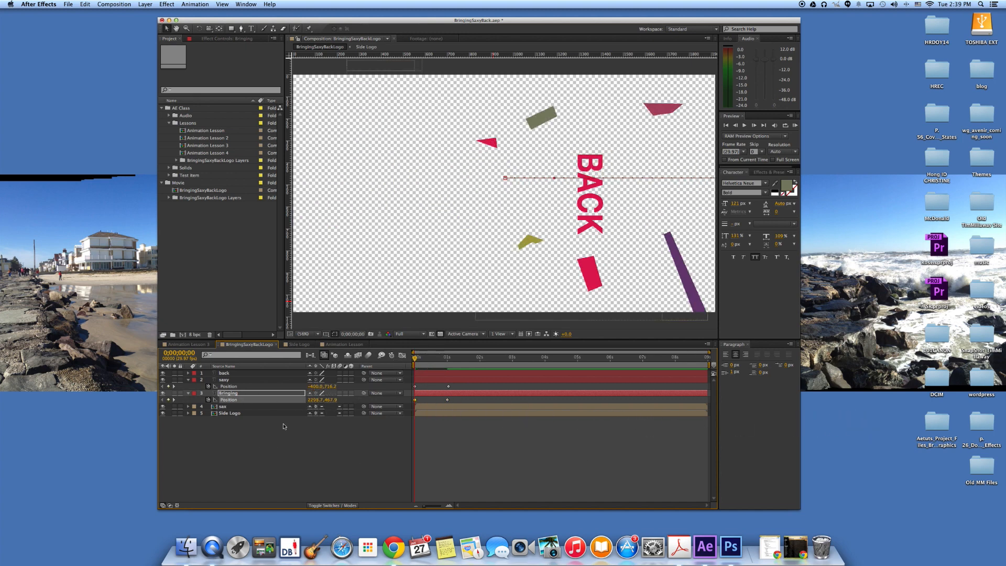
# Keyframe the back text's Position at 0;00;01;00, and at 0;00;00;00 place it above the composition with Y at about -200.
pyautogui.click(227, 373)
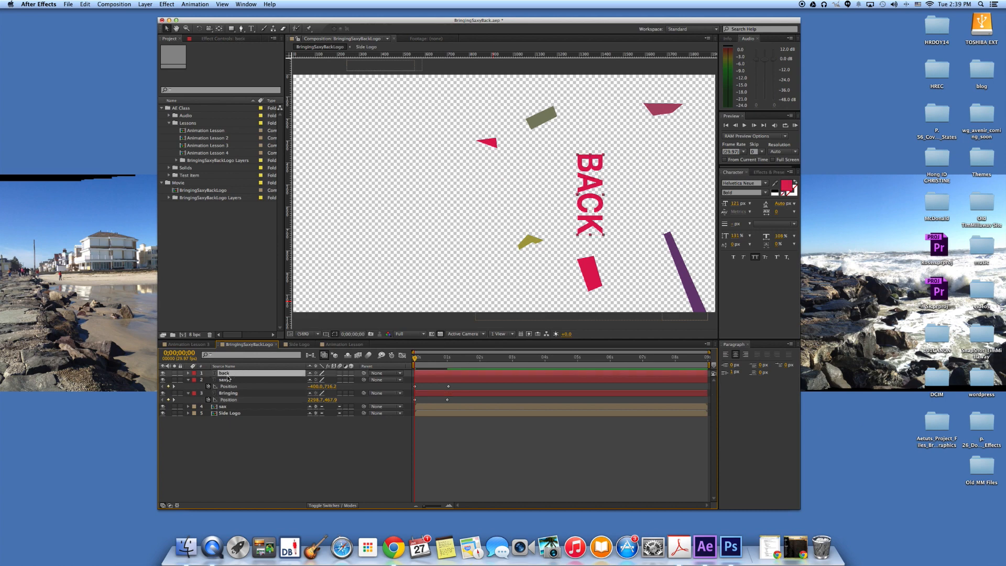
pyautogui.moveTo(417, 361); pyautogui.dragTo(447, 358)
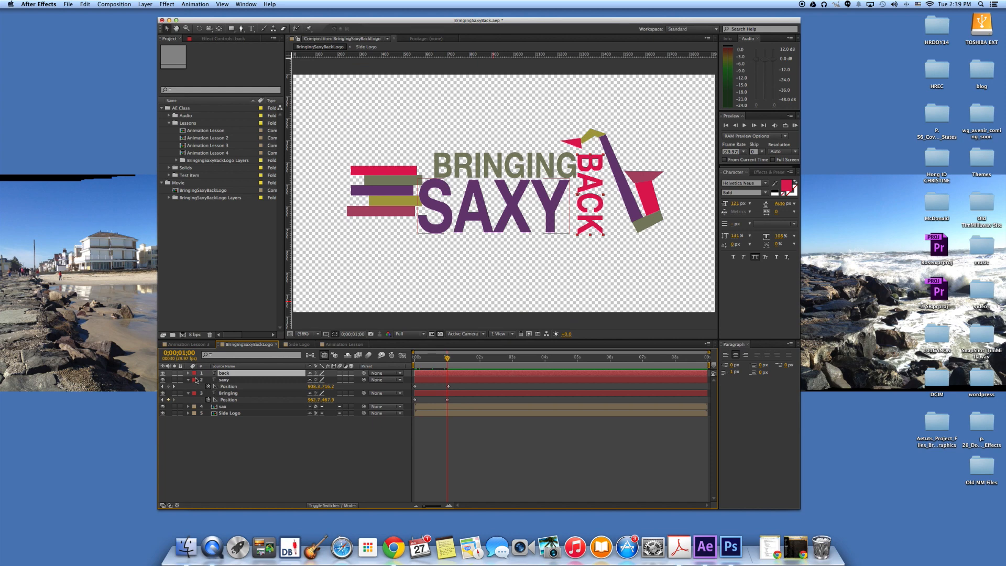
pyautogui.press('p')
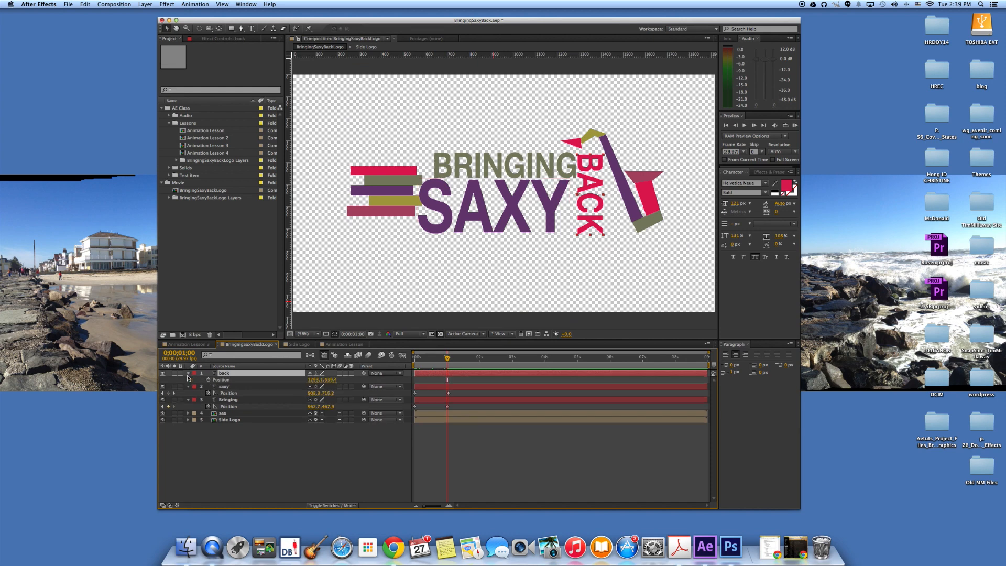
pyautogui.click(208, 380)
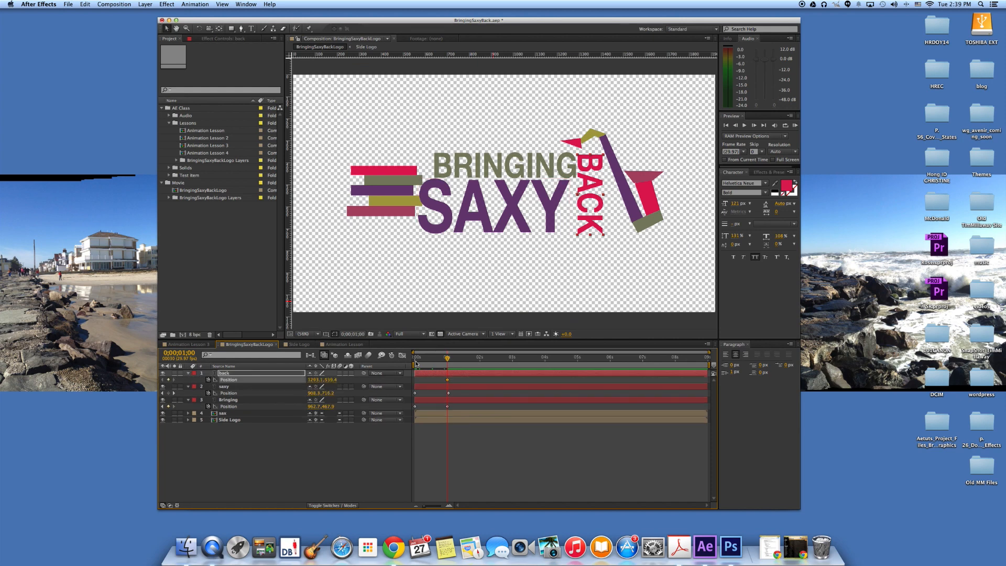
pyautogui.moveTo(449, 360); pyautogui.dragTo(415, 361)
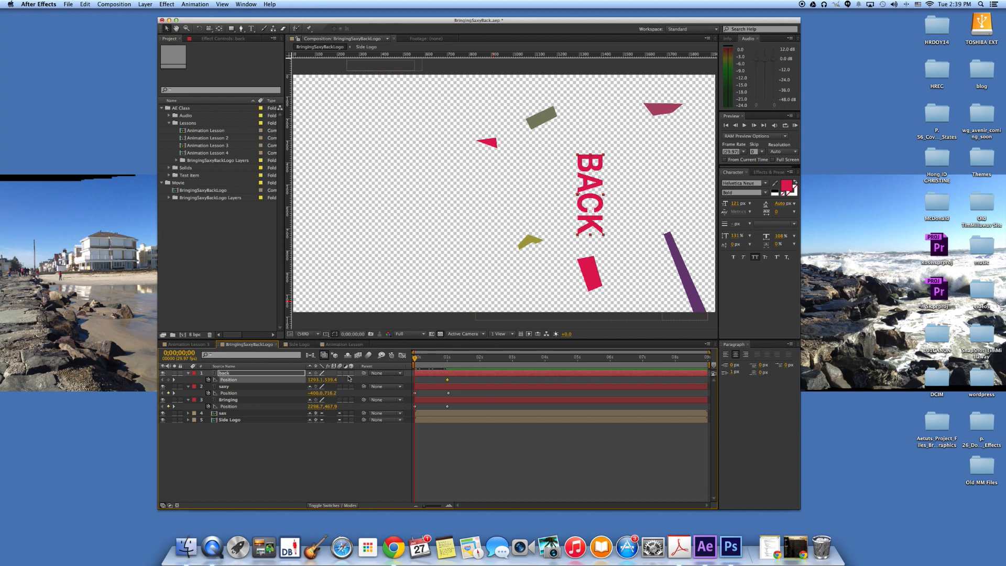
pyautogui.moveTo(329, 383); pyautogui.dragTo(95, 332)
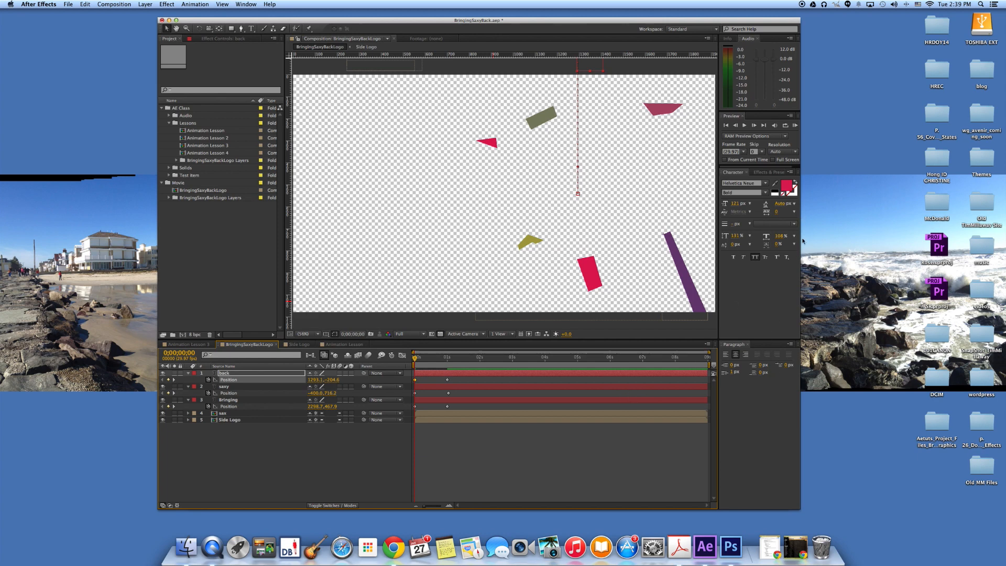
# Limit the work area to about the first two seconds and RAM preview the logo animation.
pyautogui.click(795, 128)
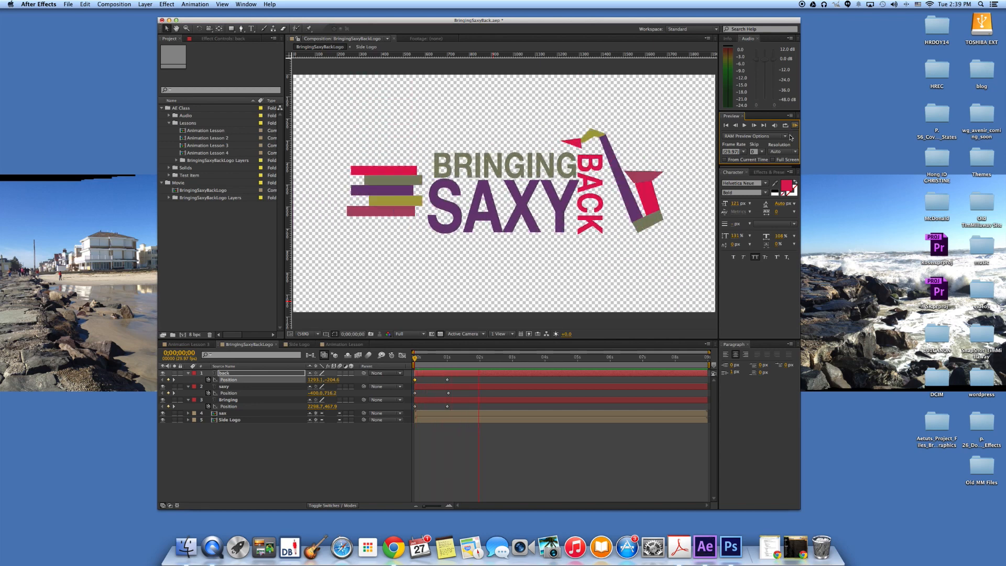
pyautogui.click(794, 128)
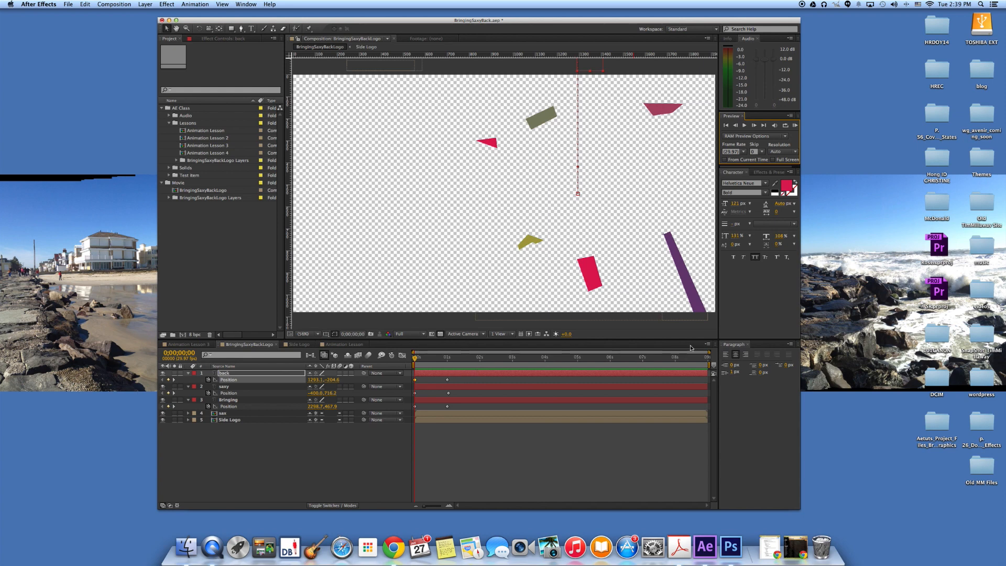
pyautogui.click(454, 361)
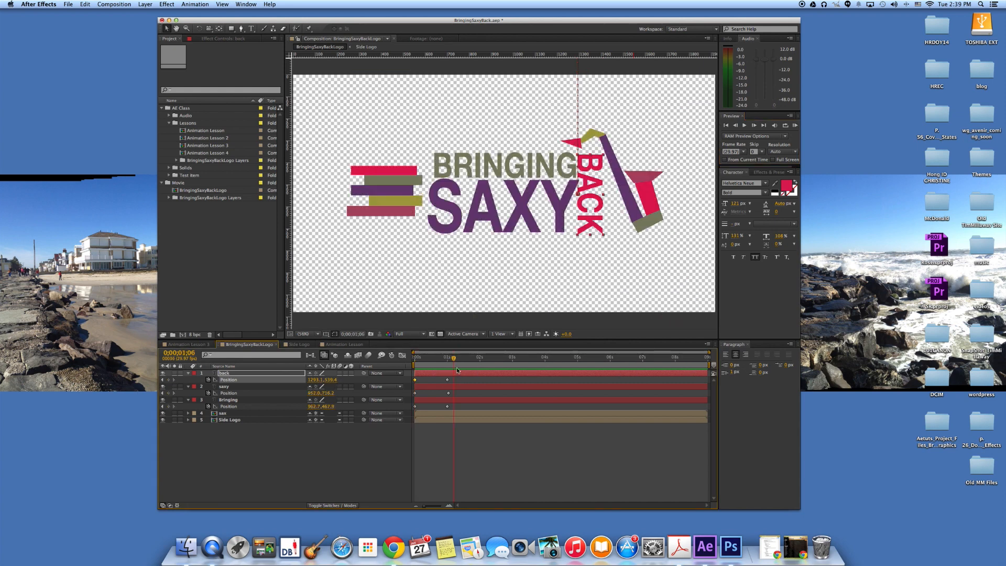
pyautogui.click(480, 361)
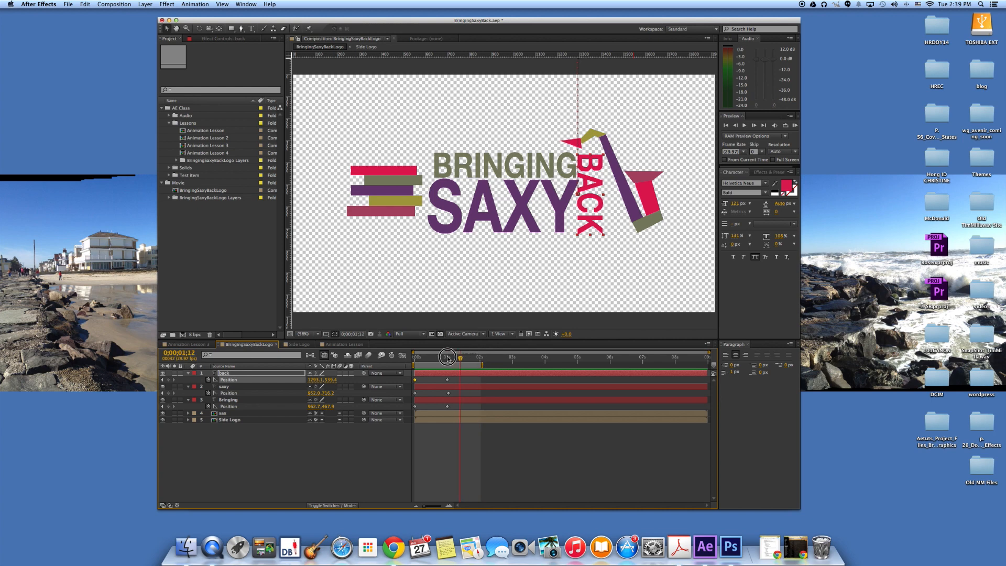
pyautogui.click(414, 359)
pyautogui.moveTo(413, 358)
pyautogui.mouseDown()
pyautogui.moveTo(450, 362)
pyautogui.moveTo(404, 359)
pyautogui.mouseUp()
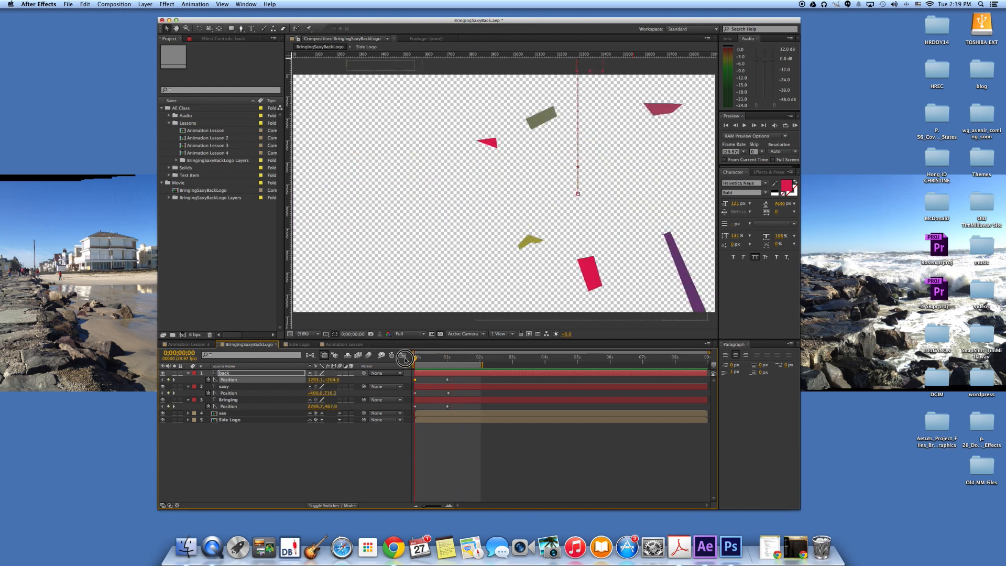
pyautogui.click(795, 125)
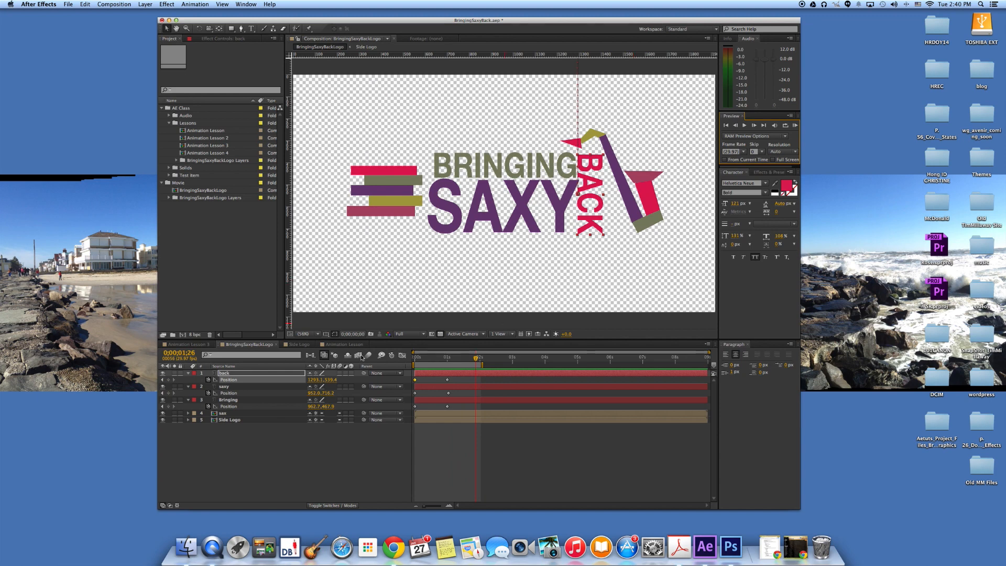
# Collapse the properties of the back, saxy and Bringing text layers in the BringingSaxyBackLogo composition.
pyautogui.click(300, 346)
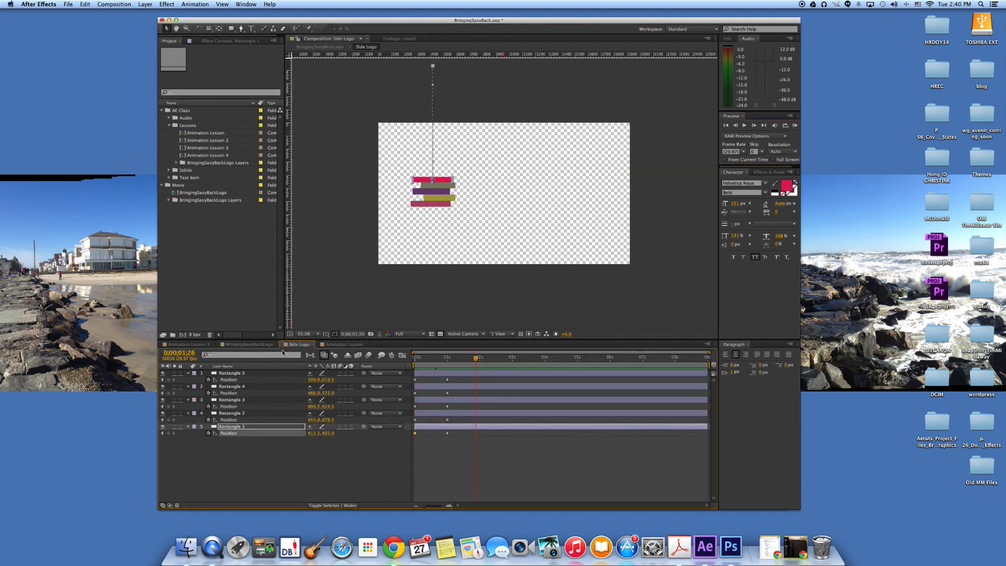
pyautogui.click(243, 345)
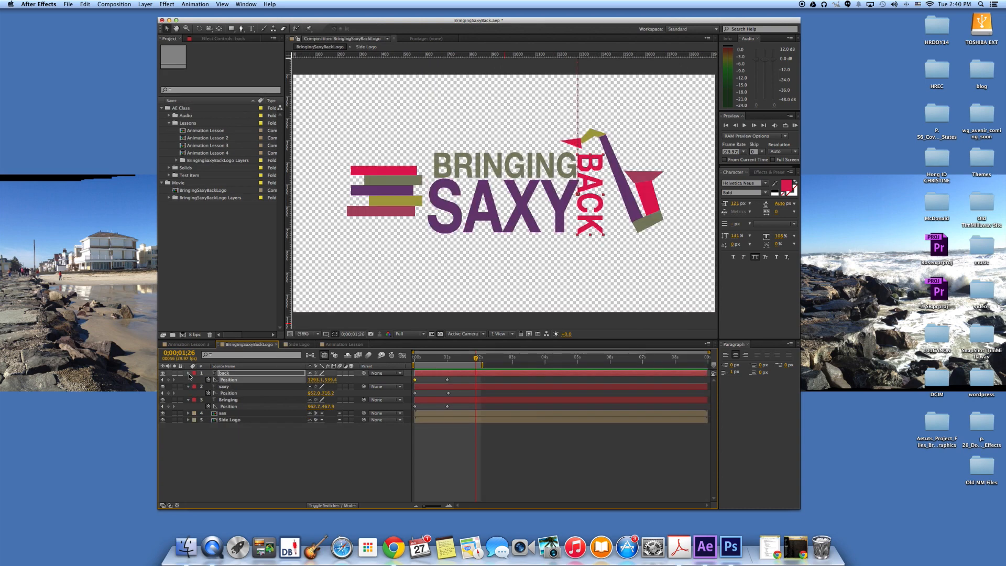
pyautogui.click(188, 373)
pyautogui.click(188, 379)
pyautogui.click(190, 387)
pyautogui.click(189, 387)
# In the sax composition, add 100% Opacity keyframes to all six saxophone layers at 0;00;01;00.
pyautogui.doubleClick(224, 392)
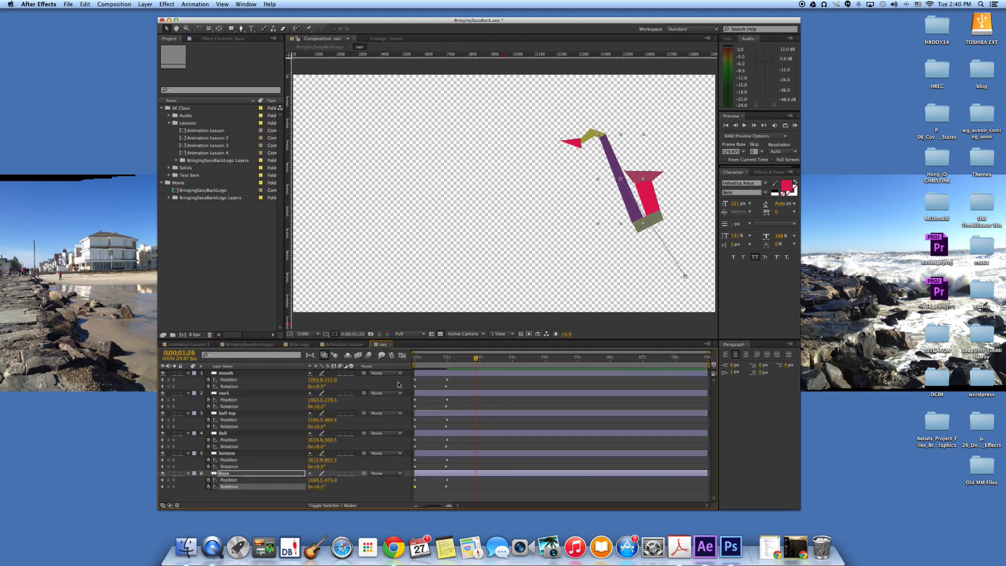
pyautogui.moveTo(435, 360); pyautogui.dragTo(448, 363)
pyautogui.click(257, 373)
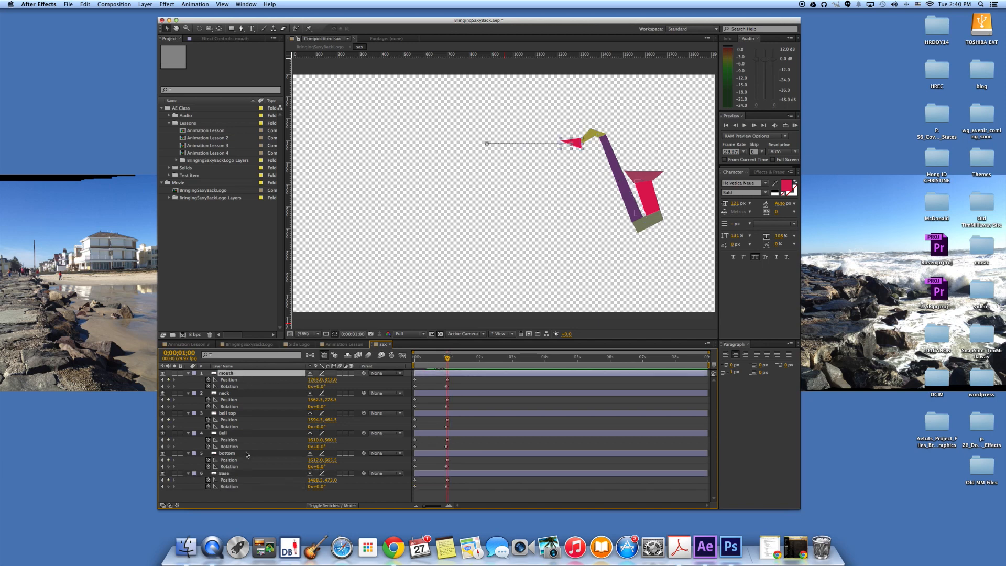
pyautogui.press('super+a')
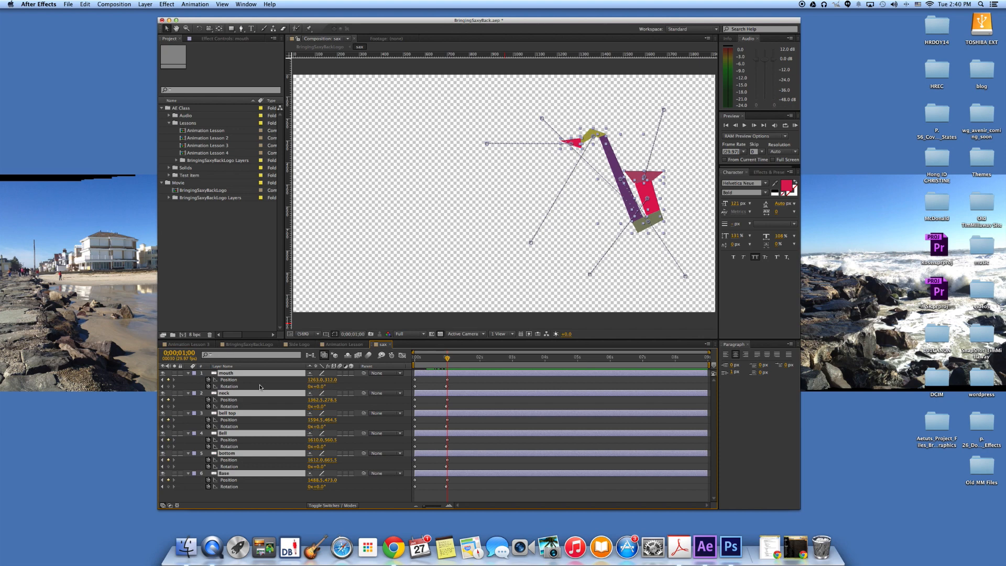
pyautogui.press('t')
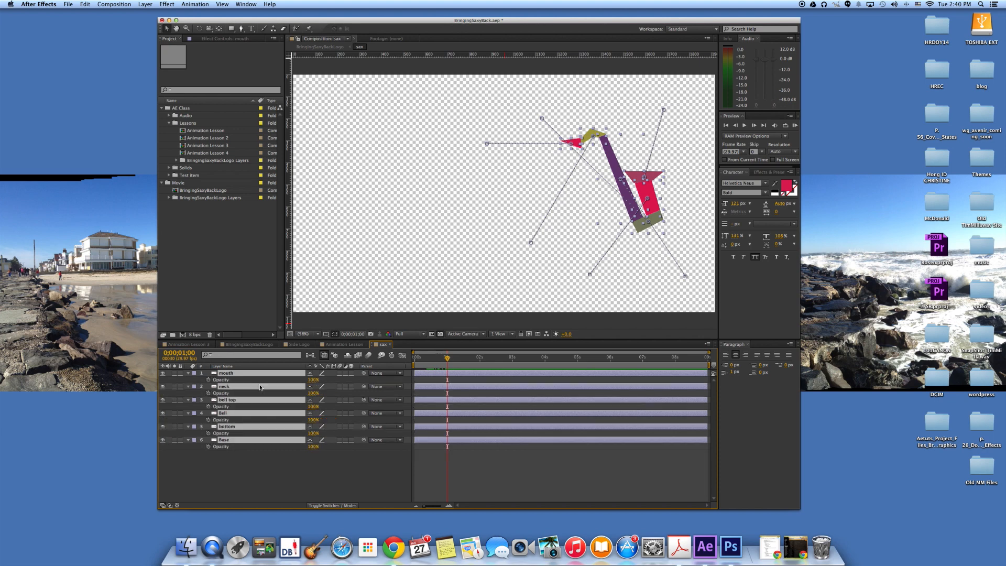
pyautogui.click(209, 379)
# Set the Opacity of all six saxophone layers to 0% at 0;00;00;14.
pyautogui.moveTo(450, 359); pyautogui.dragTo(431, 362)
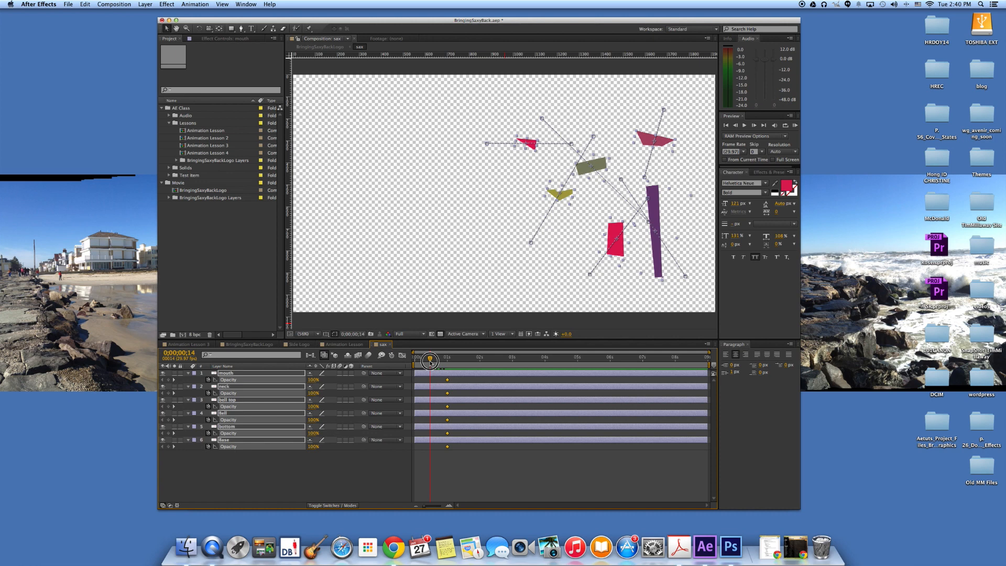
pyautogui.click(315, 381)
pyautogui.write('0')
pyautogui.press('Return')
# Scrub through the saxophone fade-in in the sax composition and in the BringingSaxyBackLogo composition.
pyautogui.click(430, 358)
pyautogui.moveTo(428, 359)
pyautogui.mouseDown()
pyautogui.moveTo(415, 360)
pyautogui.moveTo(454, 362)
pyautogui.moveTo(414, 359)
pyautogui.mouseUp()
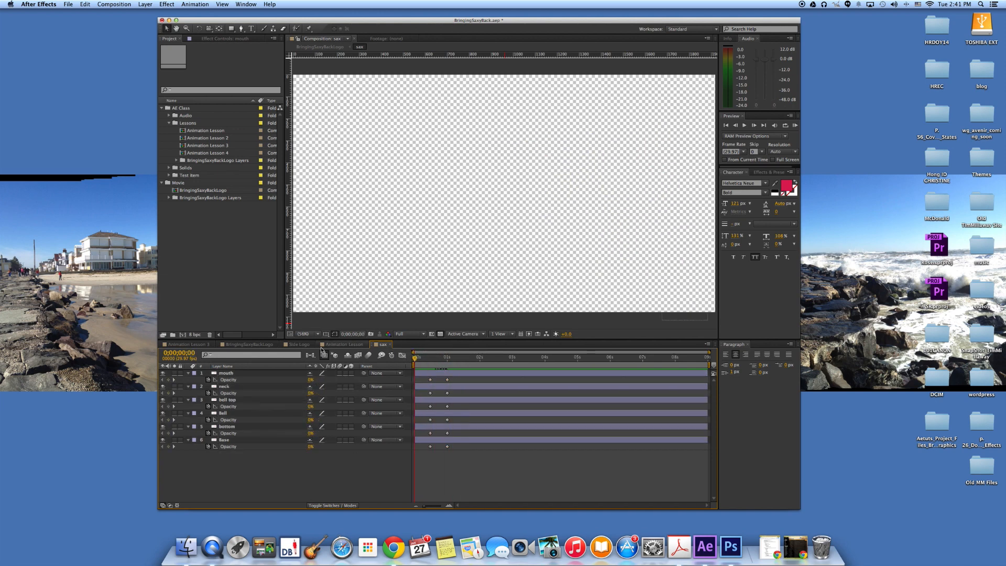
pyautogui.click(274, 348)
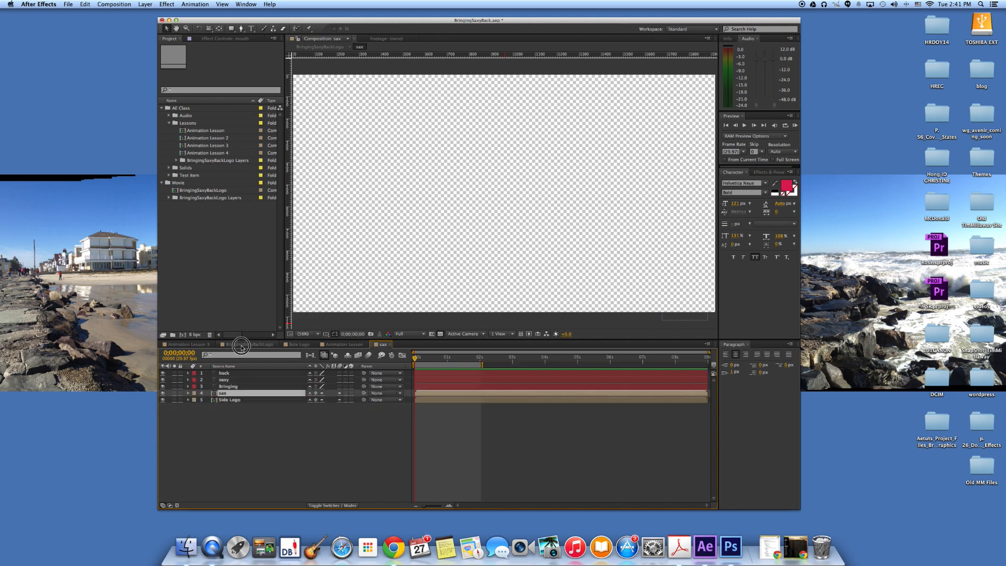
pyautogui.click(425, 360)
pyautogui.moveTo(425, 361); pyautogui.dragTo(460, 367)
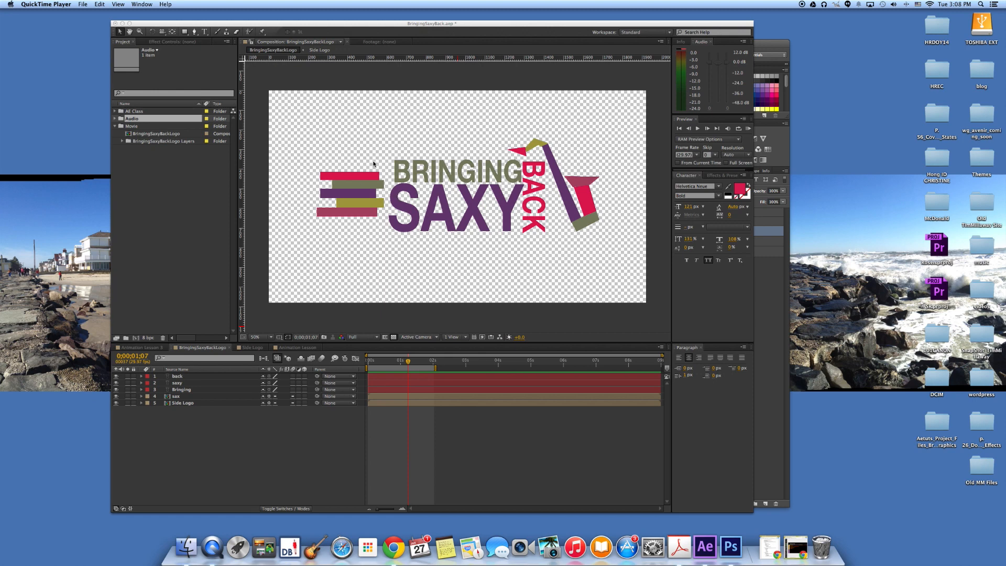
pyautogui.moveTo(331, 27); pyautogui.dragTo(340, 25)
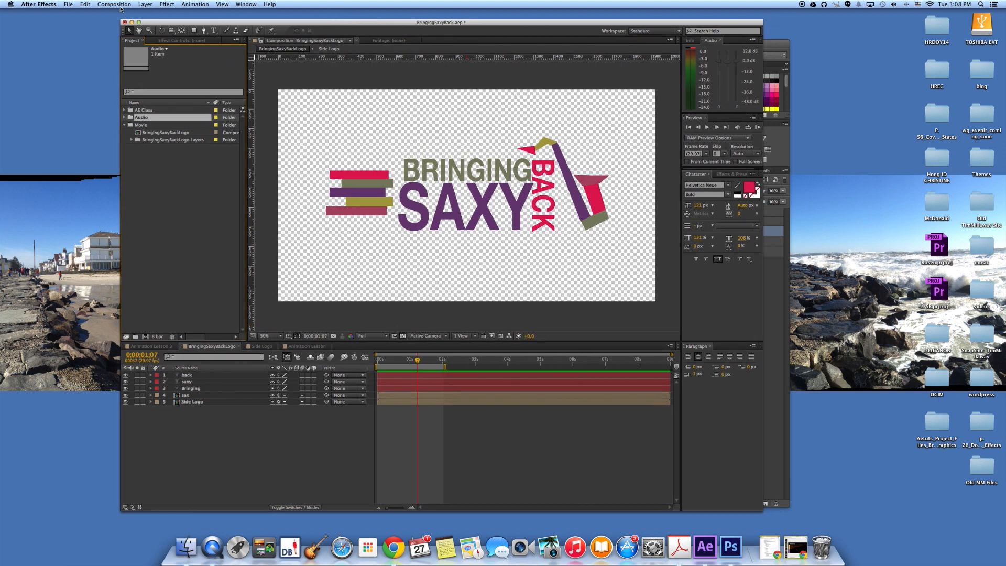
pyautogui.click(143, 4)
pyautogui.click(351, 165)
pyautogui.click(142, 4)
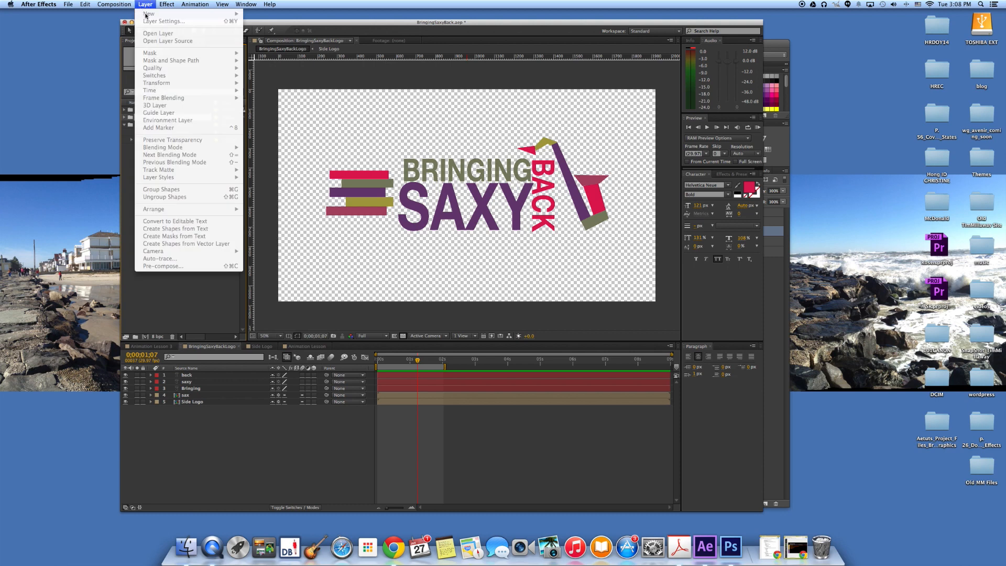
pyautogui.click(277, 113)
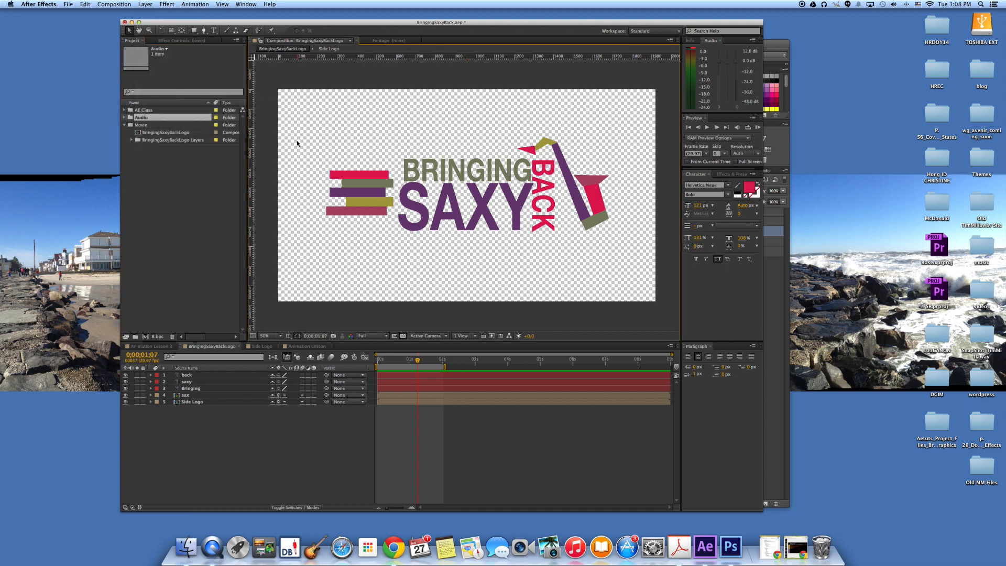
# Create a white solid layer filling the frame, directly above the back text layer.
pyautogui.click(225, 375)
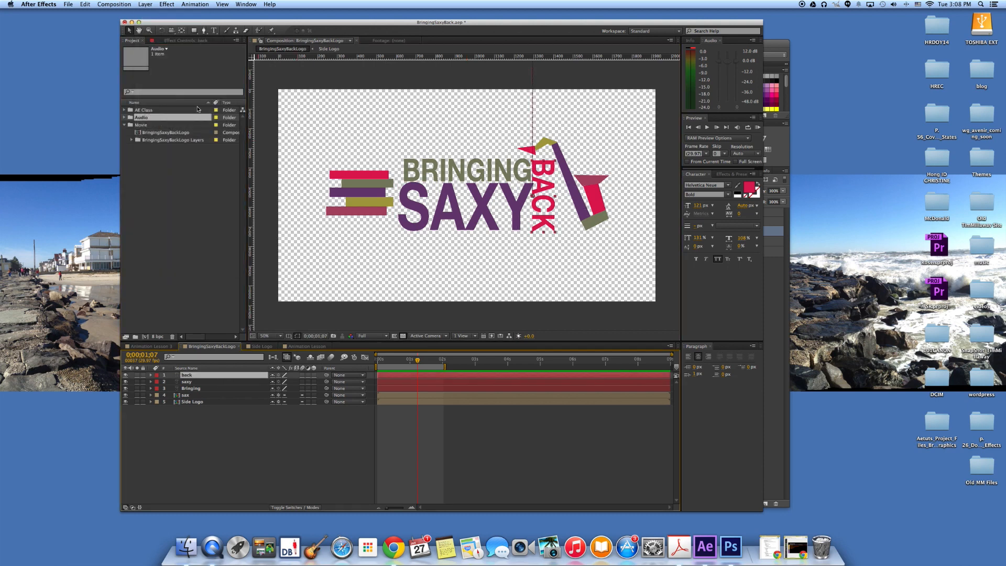
pyautogui.click(145, 5)
pyautogui.moveTo(157, 13)
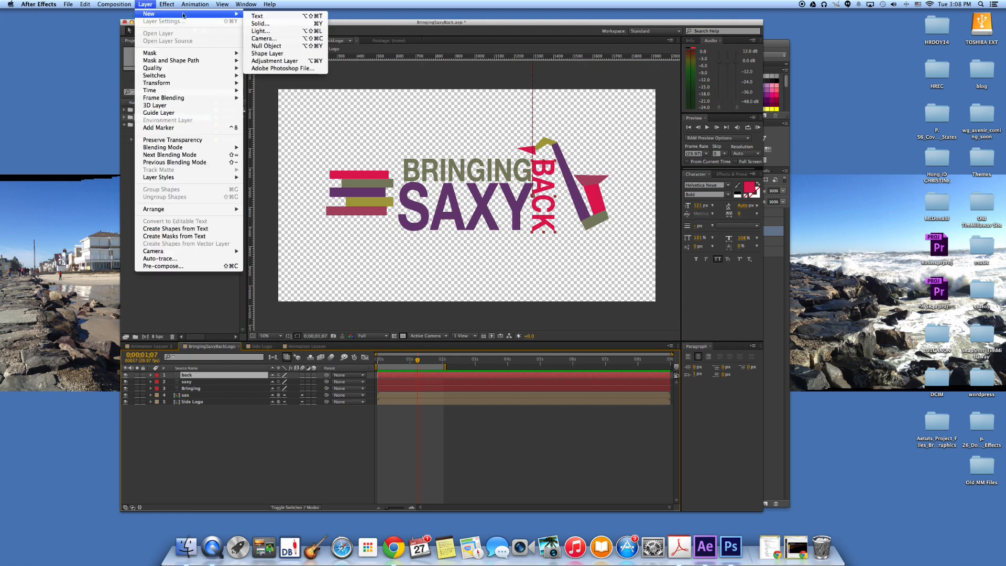
pyautogui.click(261, 24)
pyautogui.click(510, 297)
pyautogui.click(587, 342)
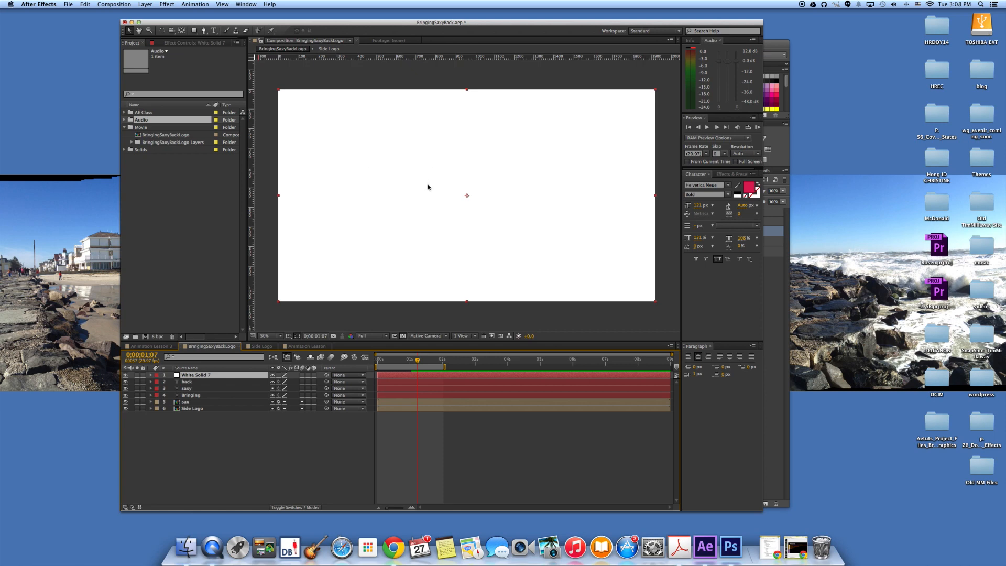
# Move the white solid below all other layers and apply the Ramp effect to it.
pyautogui.moveTo(207, 375); pyautogui.dragTo(198, 418)
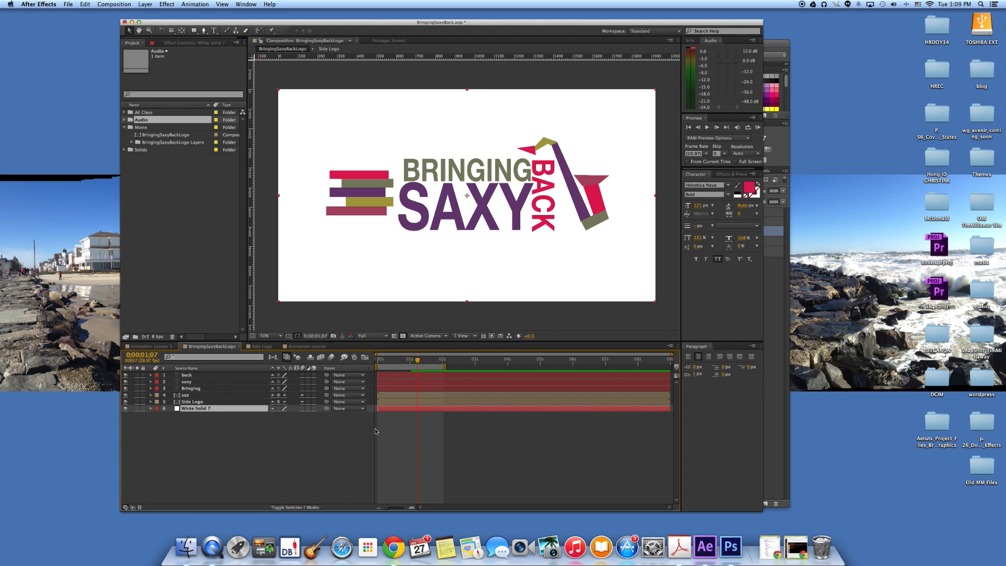
pyautogui.click(726, 176)
pyautogui.click(707, 183)
pyautogui.write('ramp')
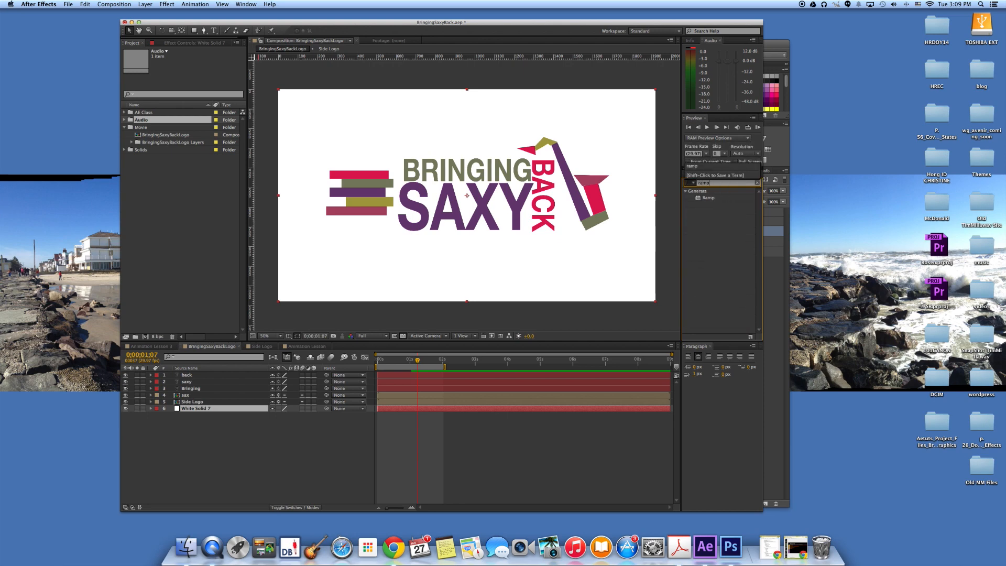
pyautogui.click(702, 198)
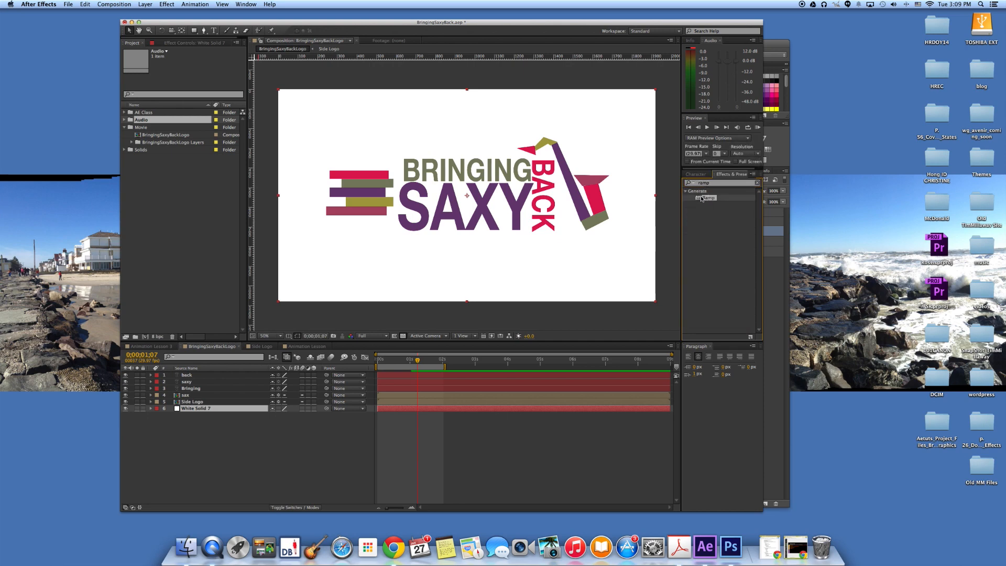
pyautogui.moveTo(702, 198); pyautogui.dragTo(461, 269)
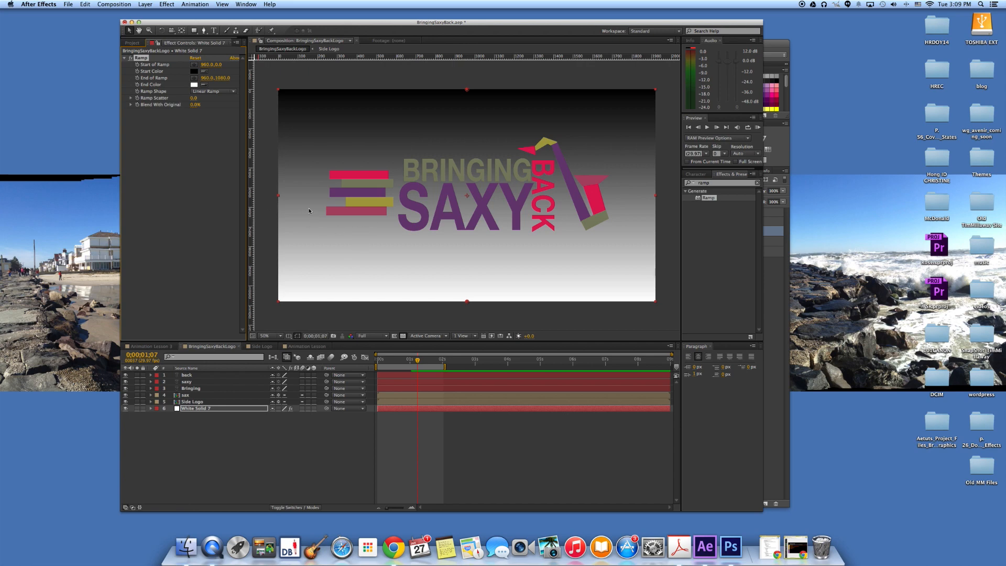
# Change the ramp's shape to Radial Ramp and its start color to white.
pyautogui.click(186, 138)
pyautogui.click(226, 95)
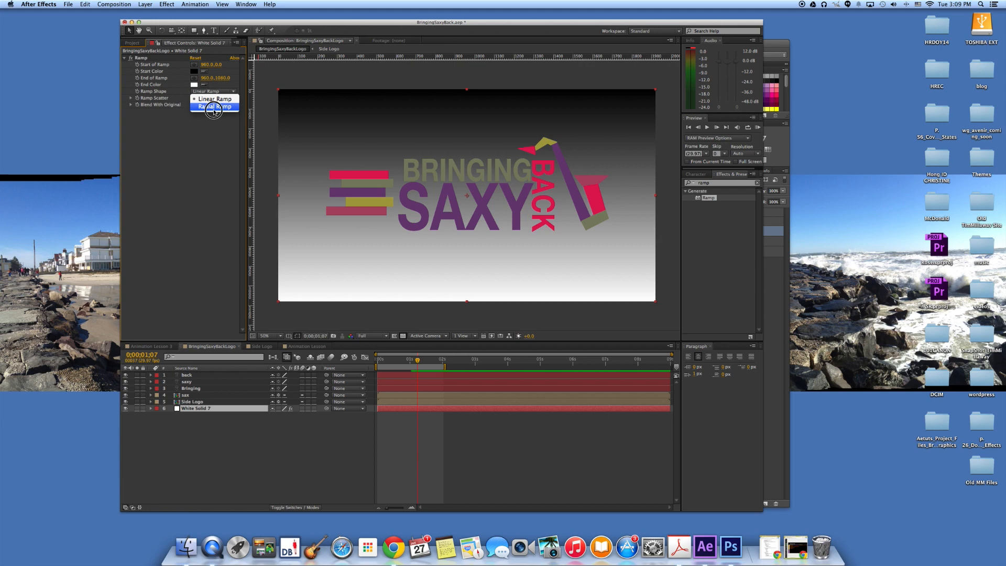
pyautogui.click(213, 107)
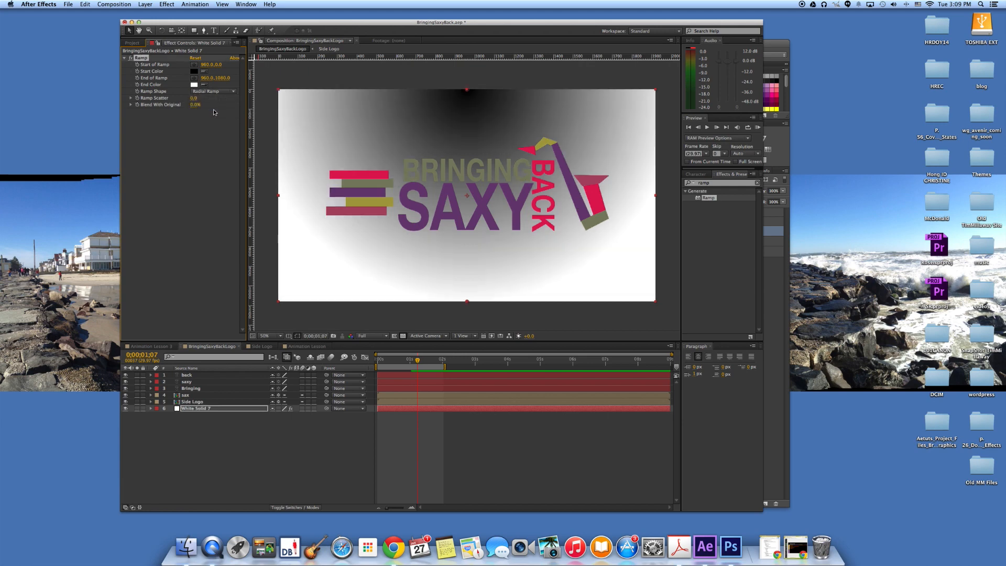
pyautogui.click(196, 83)
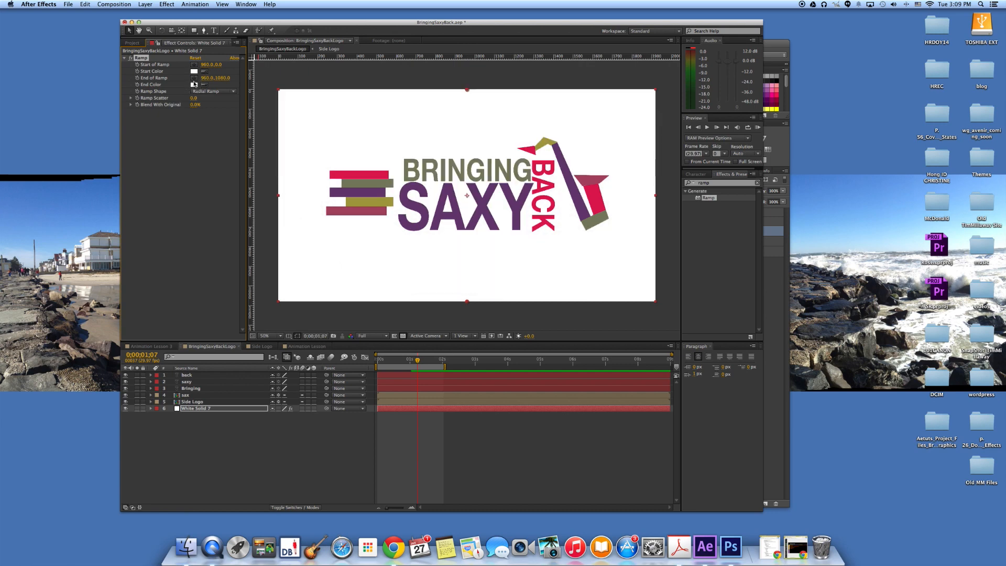
# Set the ramp's end color to a medium blue.
pyautogui.click(204, 85)
pyautogui.click(195, 86)
pyautogui.click(194, 85)
pyautogui.click(687, 279)
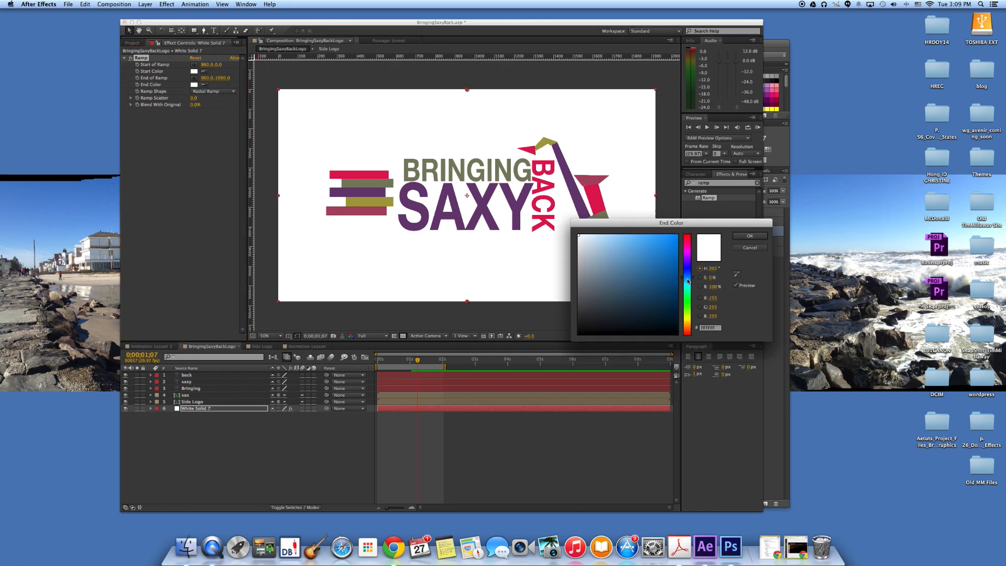
pyautogui.click(672, 270)
pyautogui.moveTo(672, 271); pyautogui.dragTo(665, 266)
pyautogui.click(744, 236)
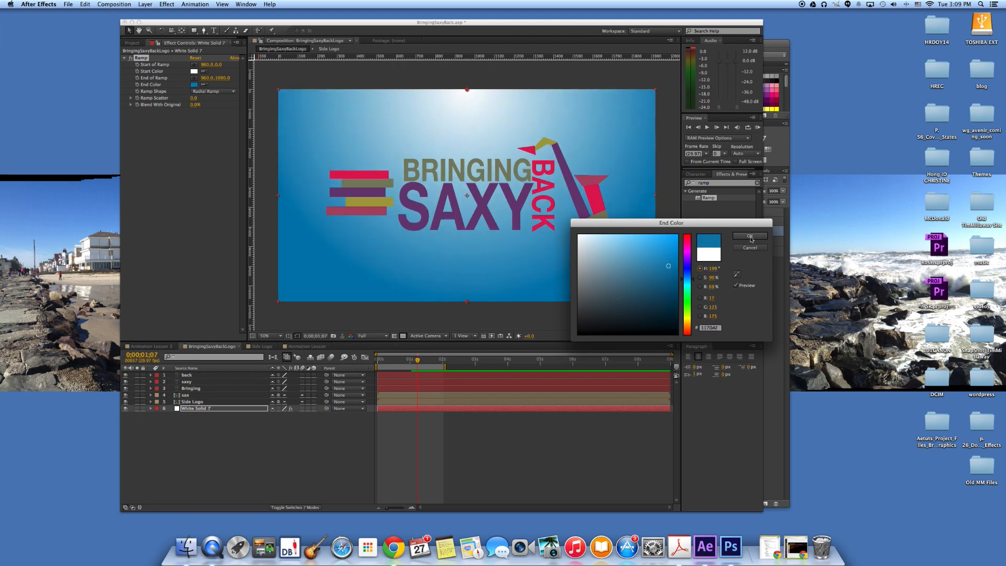
pyautogui.click(474, 125)
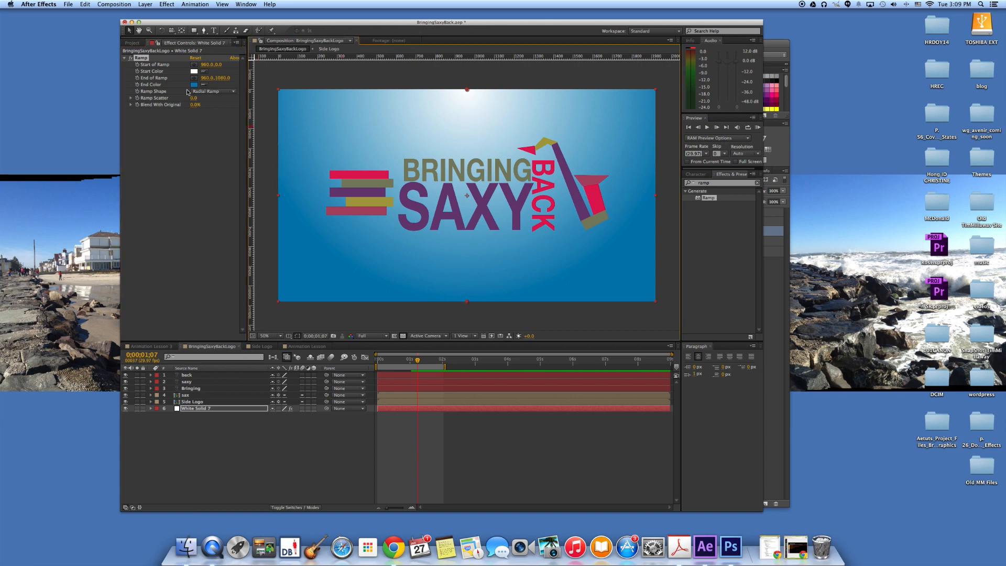
# Pick the ramp's end point near the frame's center and set Start of Ramp to 913, 564.
pyautogui.click(195, 78)
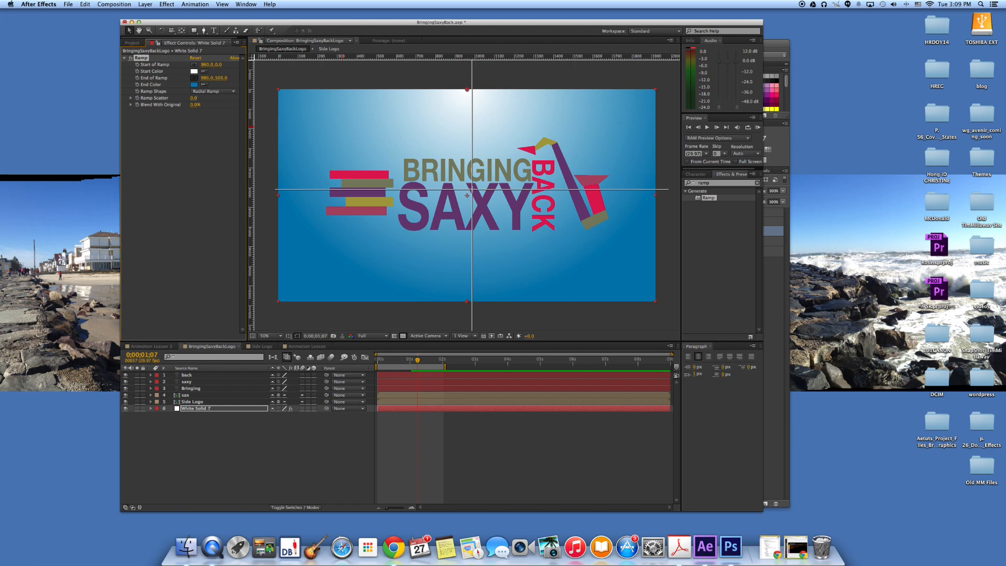
pyautogui.click(472, 190)
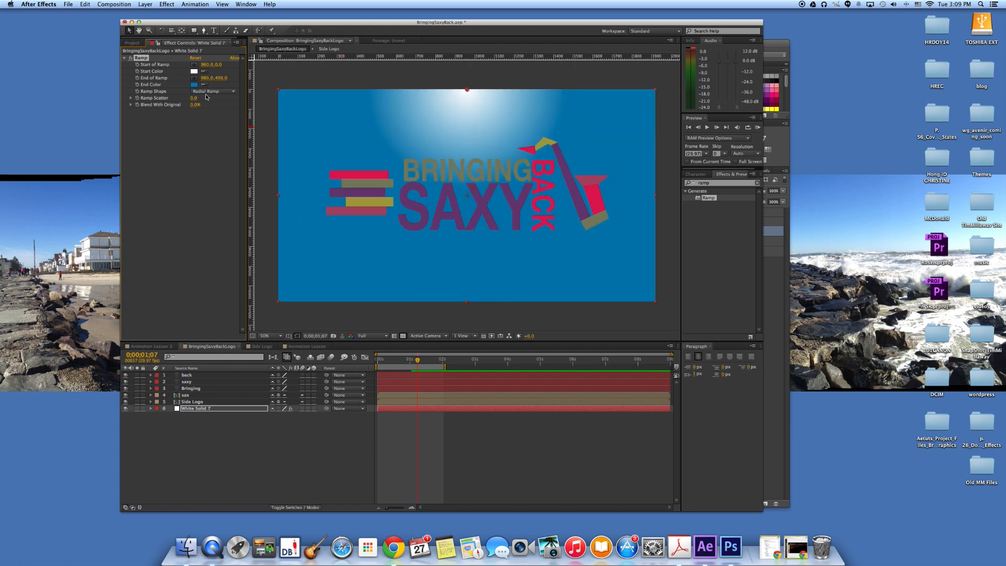
pyautogui.click(207, 65)
pyautogui.write('913')
pyautogui.press('Return')
pyautogui.click(221, 65)
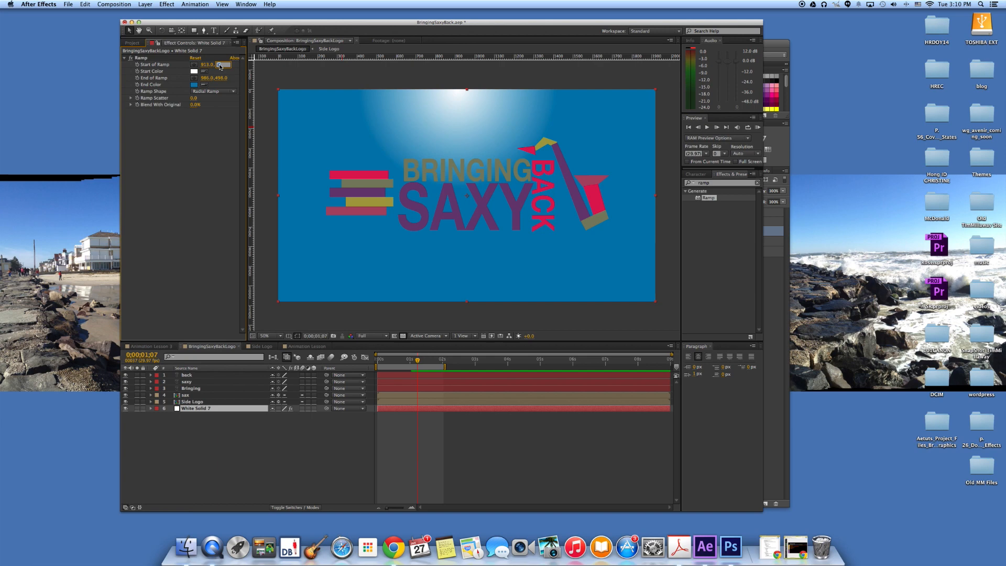
pyautogui.write('564')
pyautogui.press('Return')
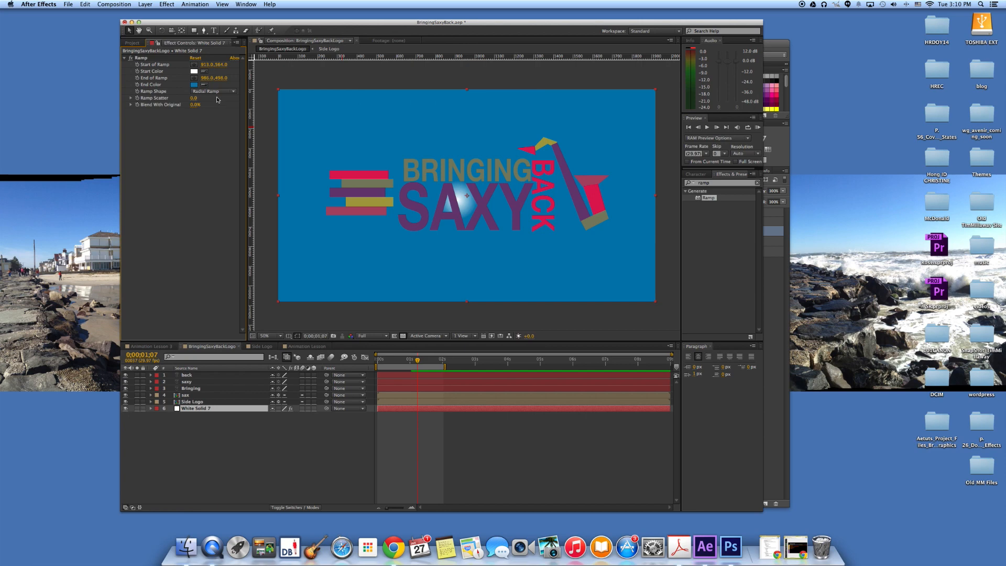
# Set End of Ramp to 1767, 1215 so the gradient spreads across the frame.
pyautogui.click(207, 78)
pyautogui.write('1767')
pyautogui.press('Tab')
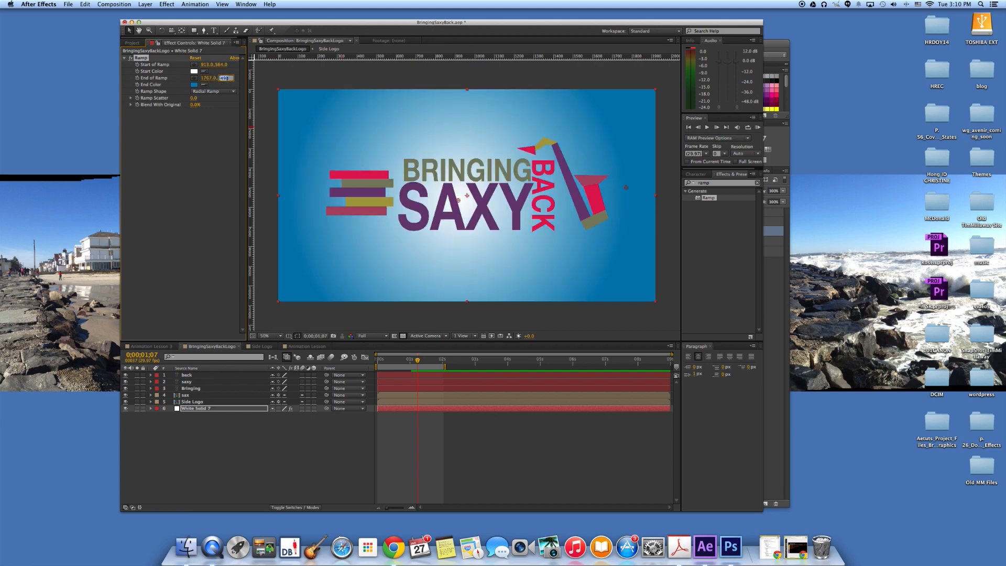
pyautogui.write('1215')
pyautogui.press('Return')
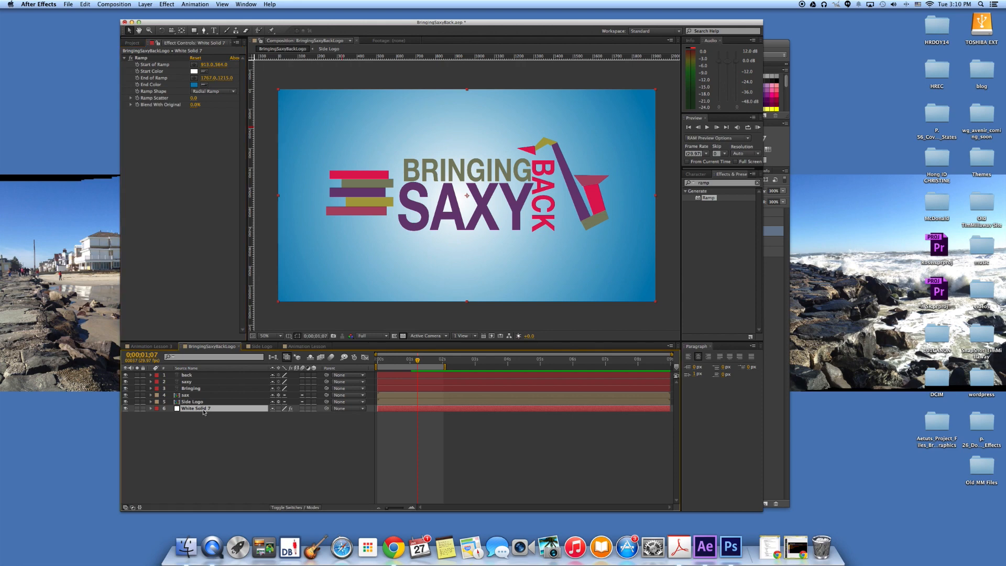
# Rename the white solid layer as BG.
pyautogui.press('Return')
pyautogui.write('BG')
pyautogui.press('Return')
pyautogui.click(192, 408)
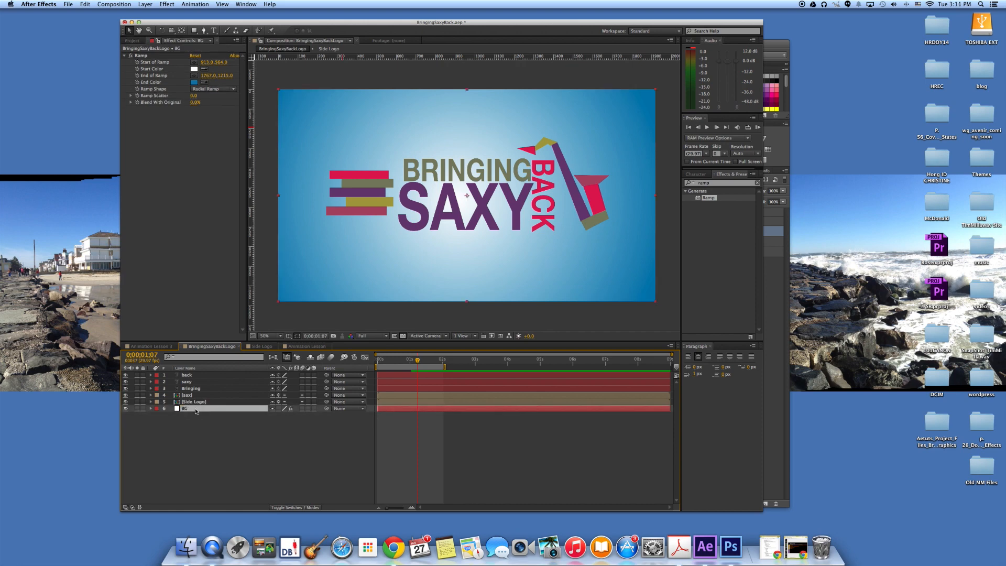
pyautogui.click(205, 418)
pyautogui.click(203, 409)
pyautogui.click(197, 195)
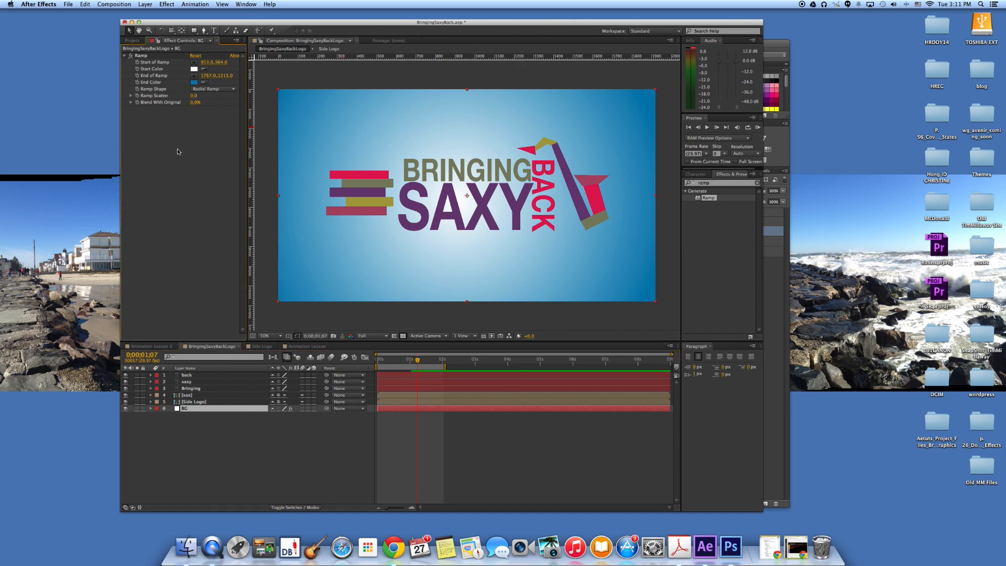
# Add a Lens Flare effect to the BG layer and move its center to the upper-left end of the word Bringing.
pyautogui.click(167, 4)
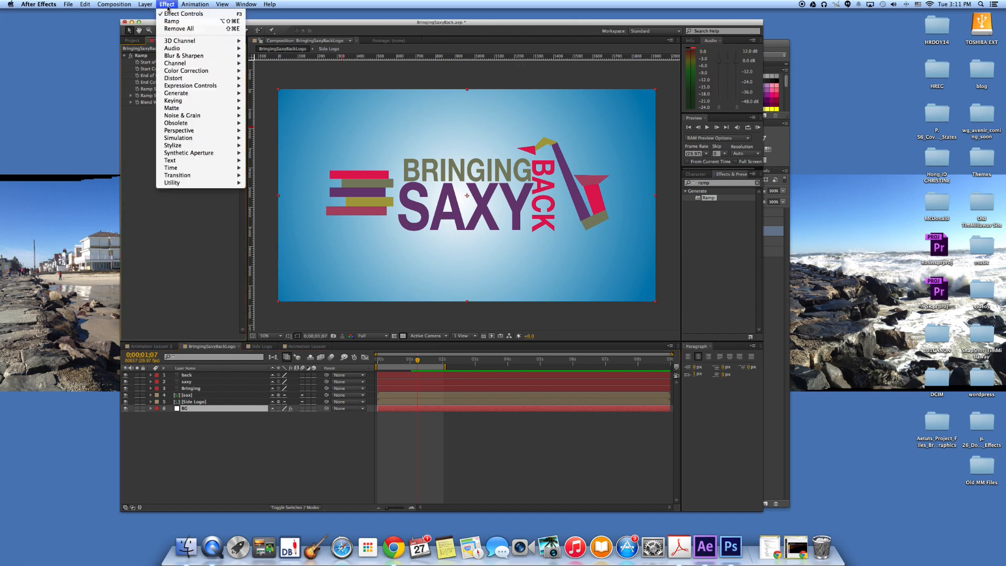
pyautogui.moveTo(179, 94)
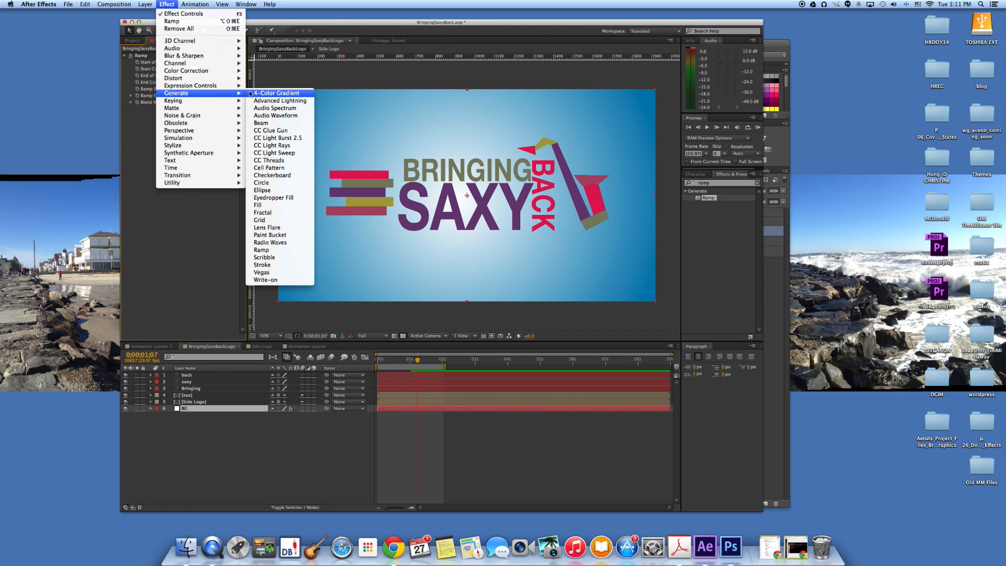
pyautogui.click(274, 232)
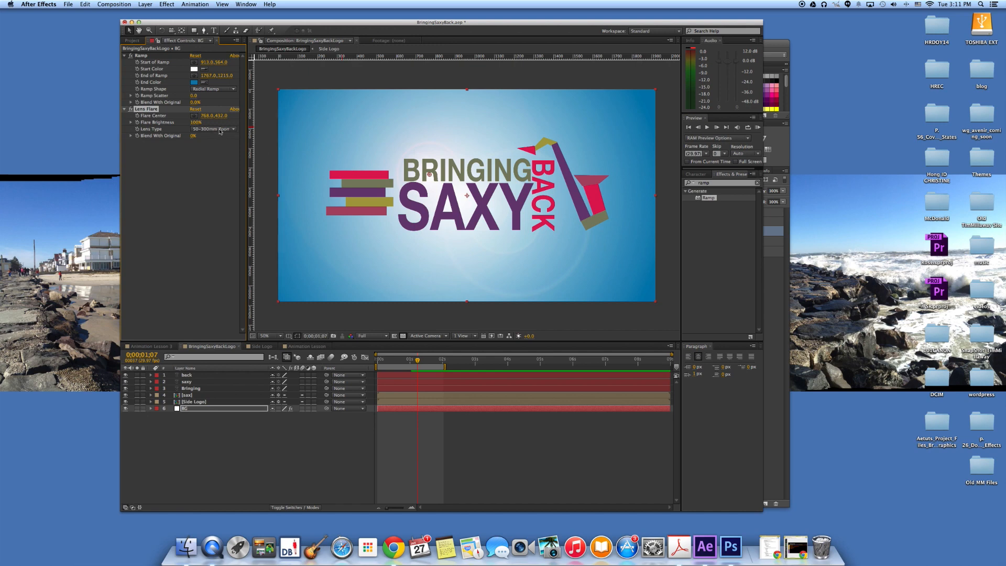
pyautogui.moveTo(430, 176); pyautogui.dragTo(400, 160)
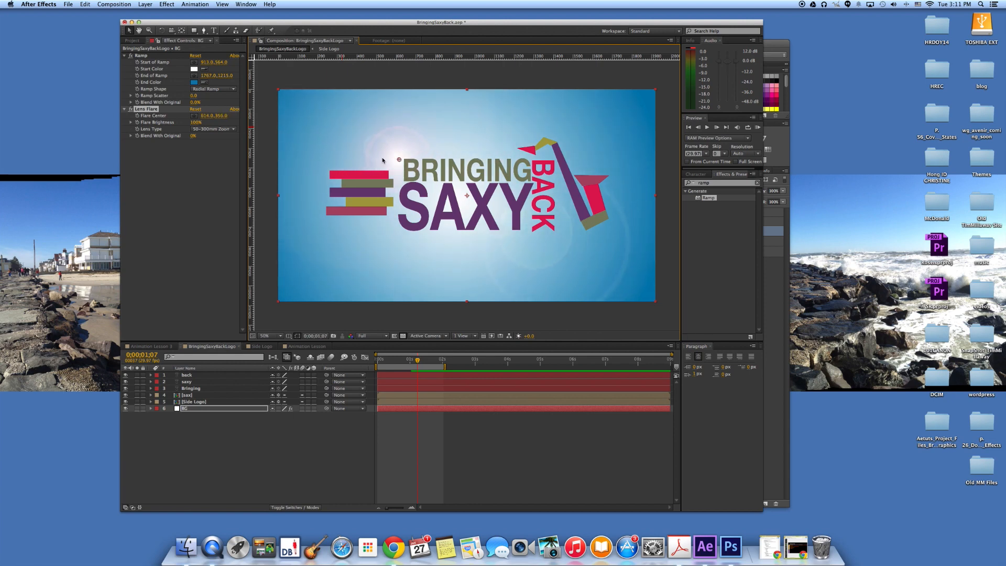
# Set the Flare Center to -150, 766 and raise the Flare Brightness to about 139%.
pyautogui.click(205, 116)
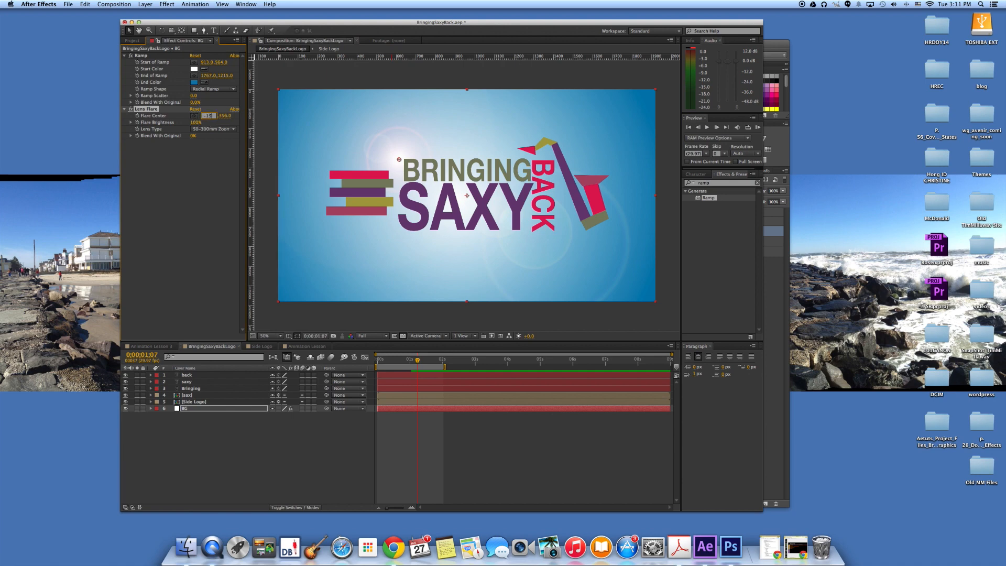
pyautogui.press('Tab')
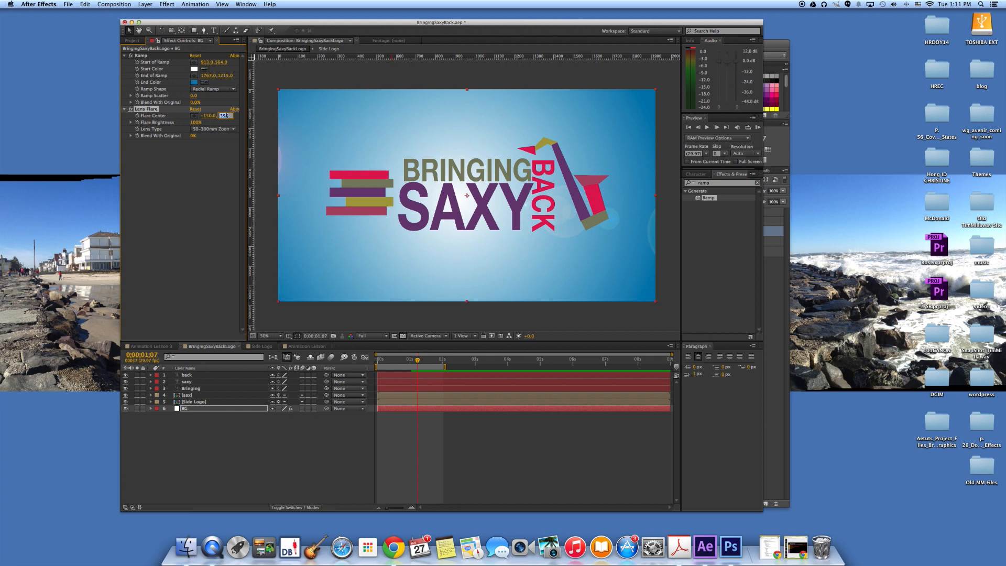
pyautogui.write('766')
pyautogui.click(226, 149)
pyautogui.moveTo(195, 123); pyautogui.dragTo(212, 127)
pyautogui.click(202, 159)
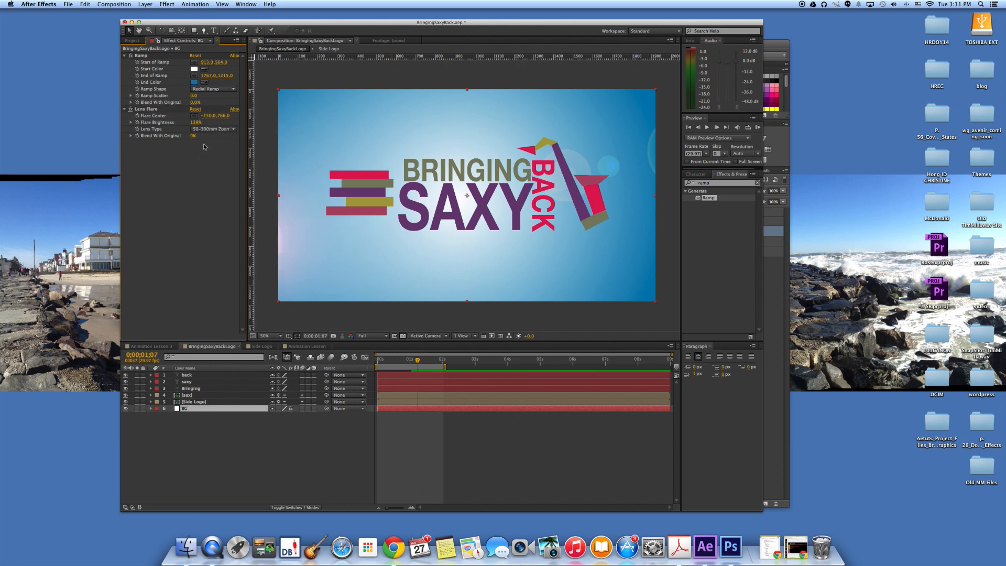
# Try the 35mm Prime and 105mm Prime lens types on the flare and return to 50-300mm Zoom.
pyautogui.click(212, 129)
pyautogui.click(208, 145)
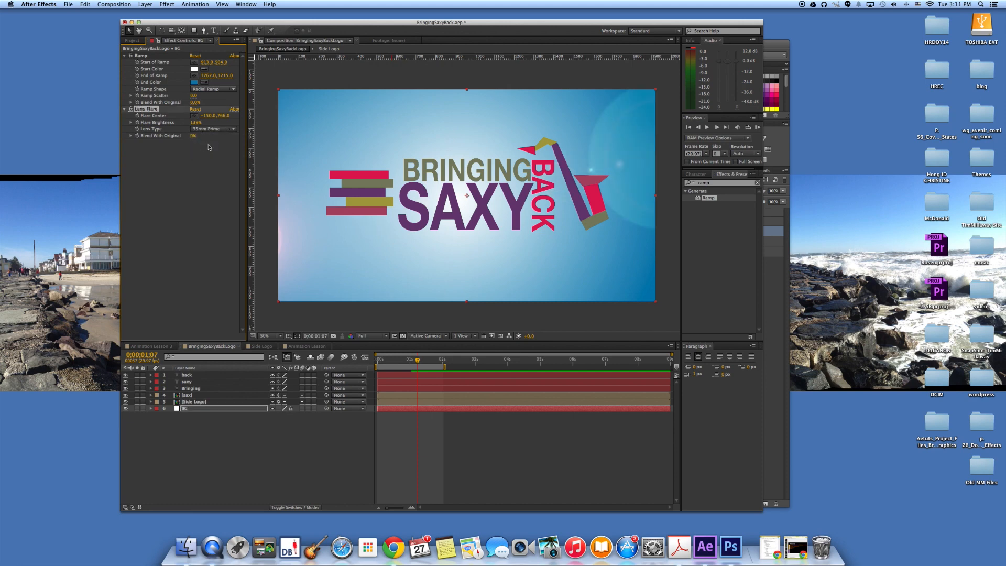
pyautogui.click(219, 129)
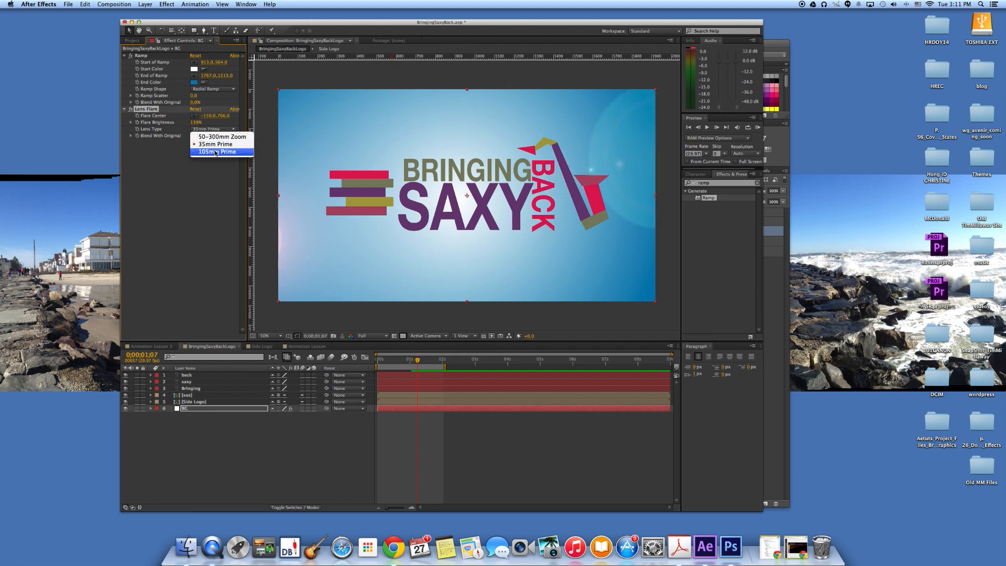
pyautogui.click(215, 152)
pyautogui.click(220, 129)
pyautogui.click(217, 137)
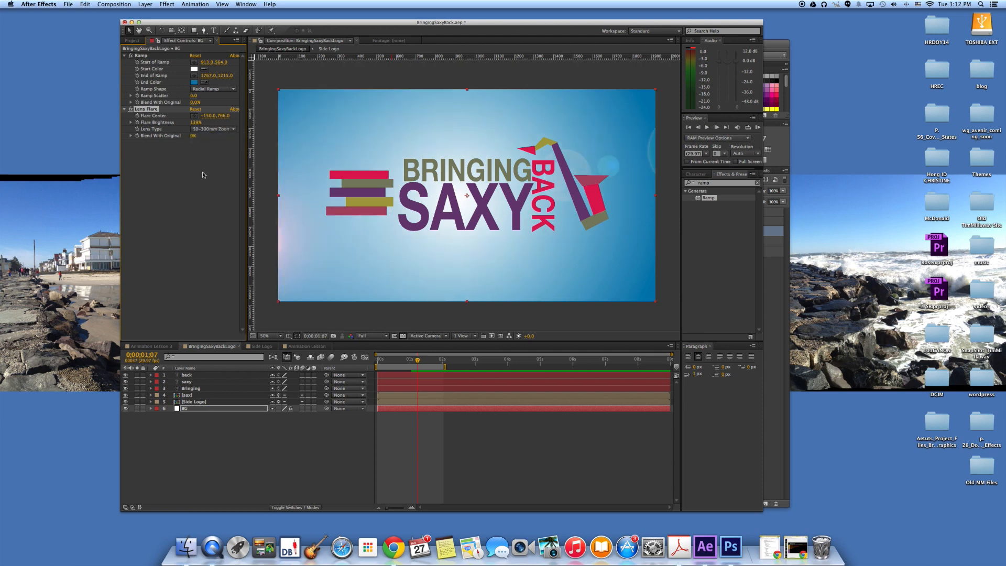
# Reveal and collapse the back layer's position keyframes and the BG layer's modified effect properties.
pyautogui.click(205, 411)
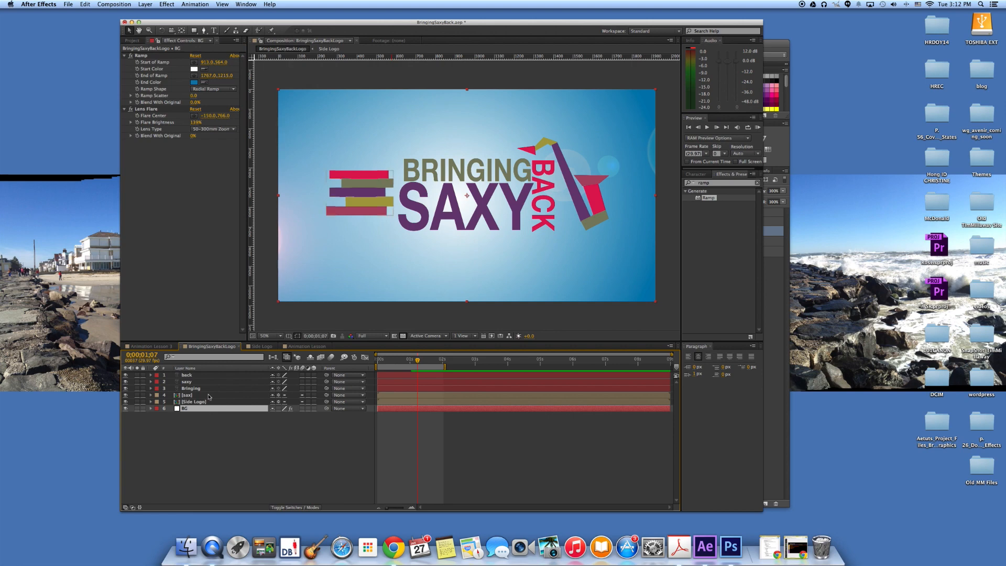
pyautogui.click(204, 376)
pyautogui.press('p')
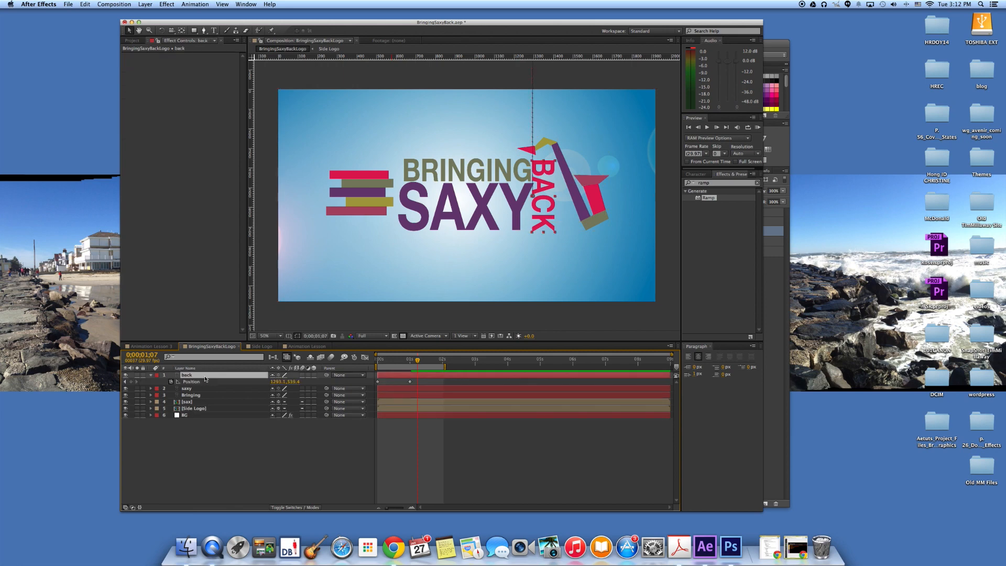
pyautogui.press('p')
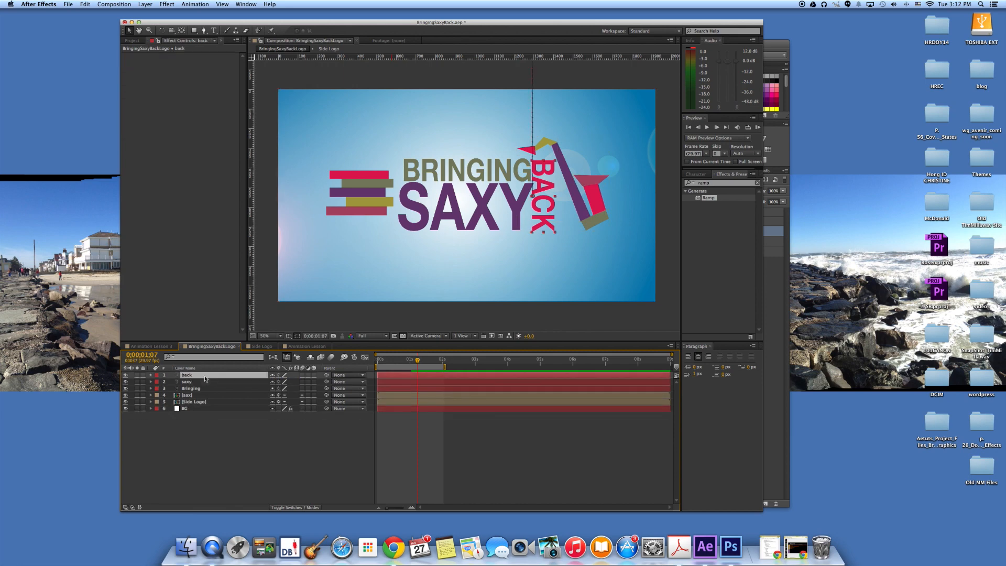
pyautogui.click(207, 409)
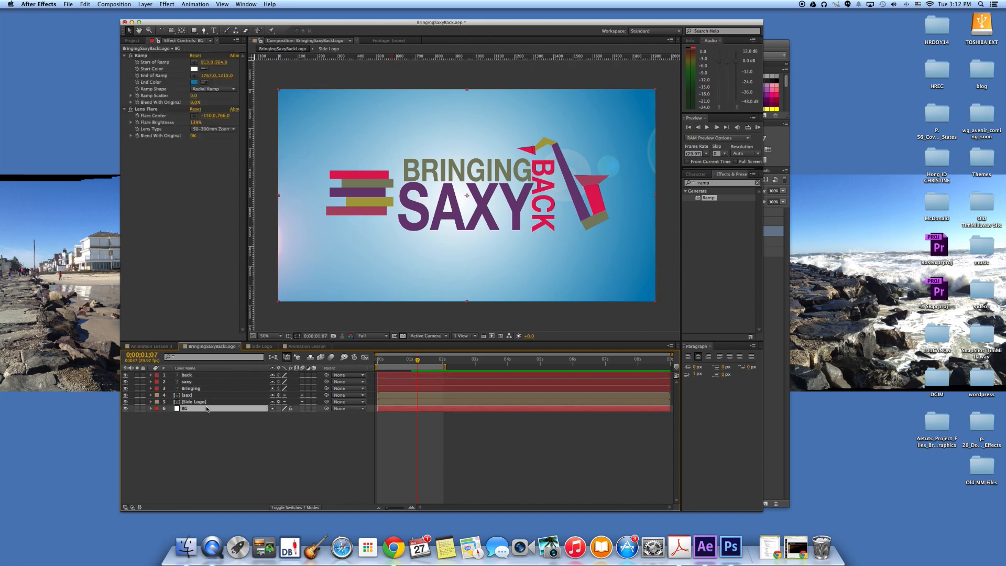
pyautogui.press('u')
pyautogui.press('u')
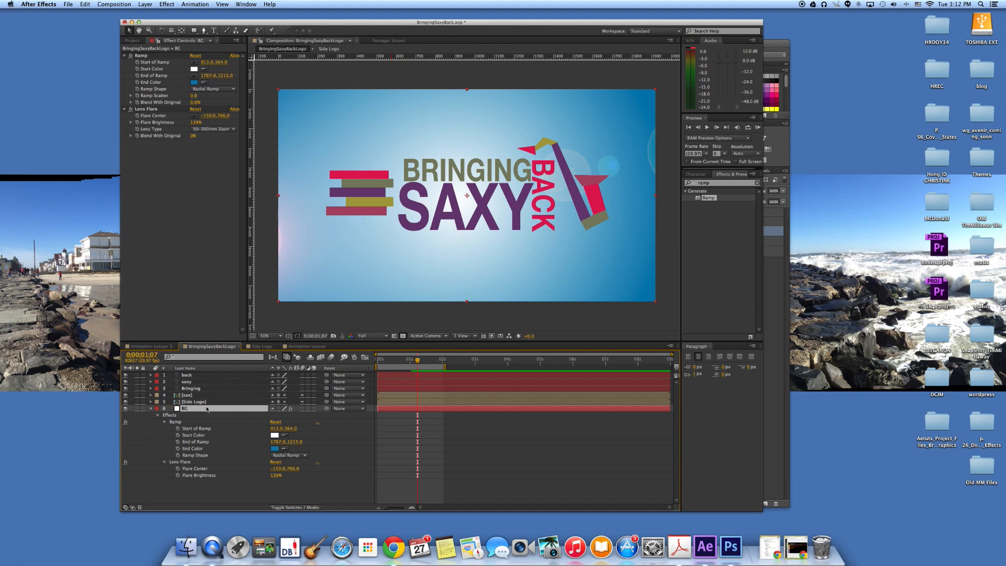
pyautogui.press('u')
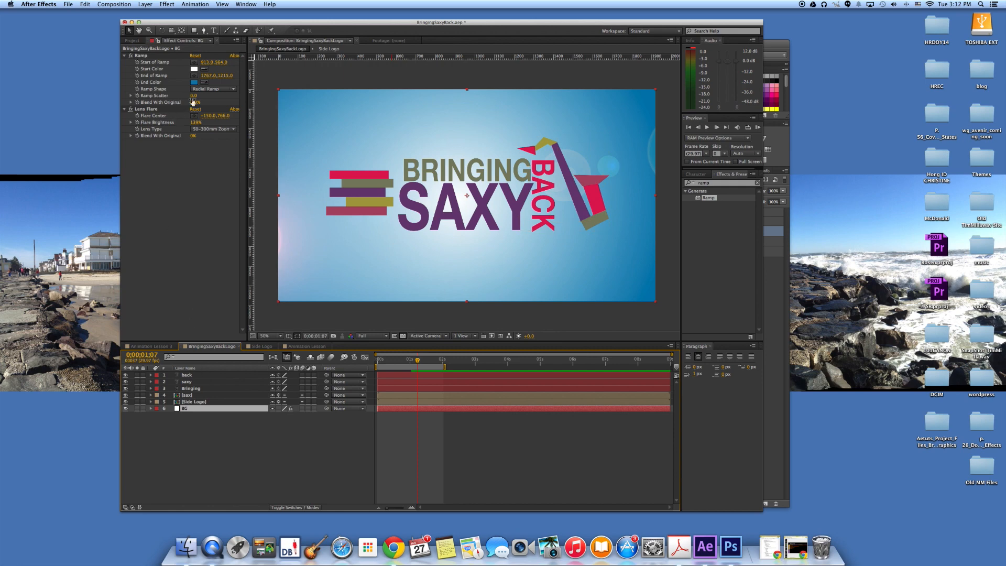
# Add Sax Song2.mp3 from the project's Audio folder to the BringingSaxyBackLogo timeline as the bottom layer beneath BG.
pyautogui.click(132, 41)
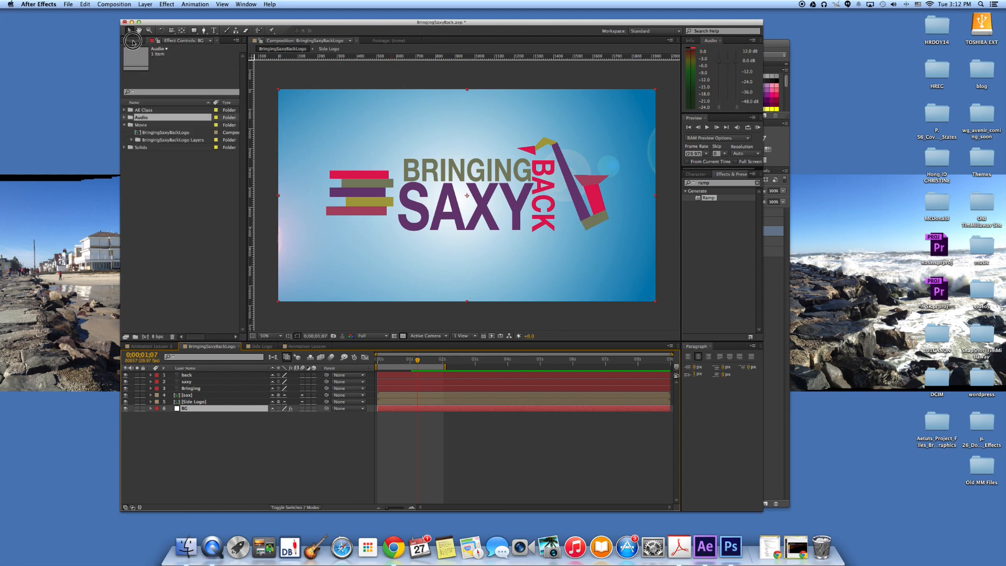
pyautogui.click(125, 117)
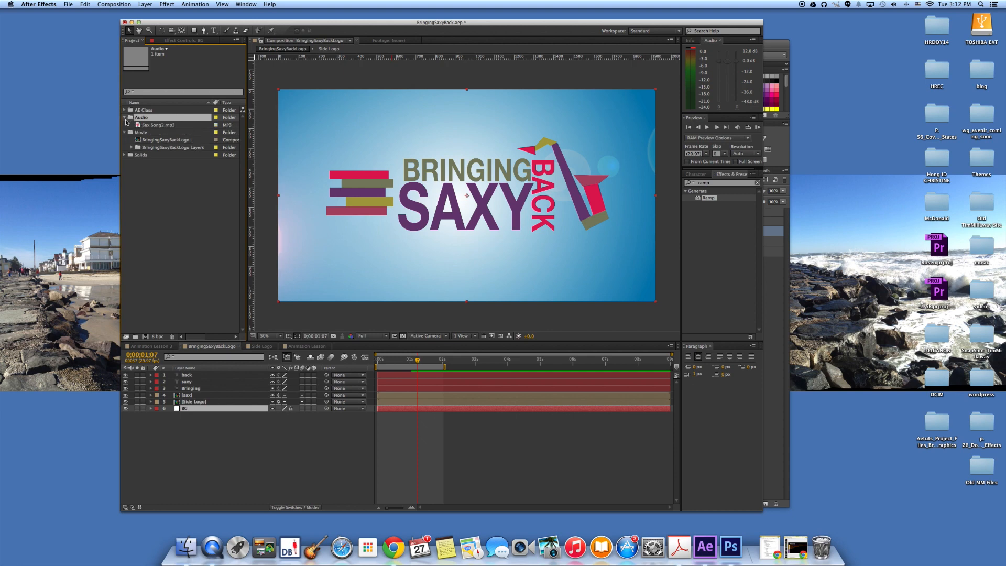
pyautogui.click(144, 126)
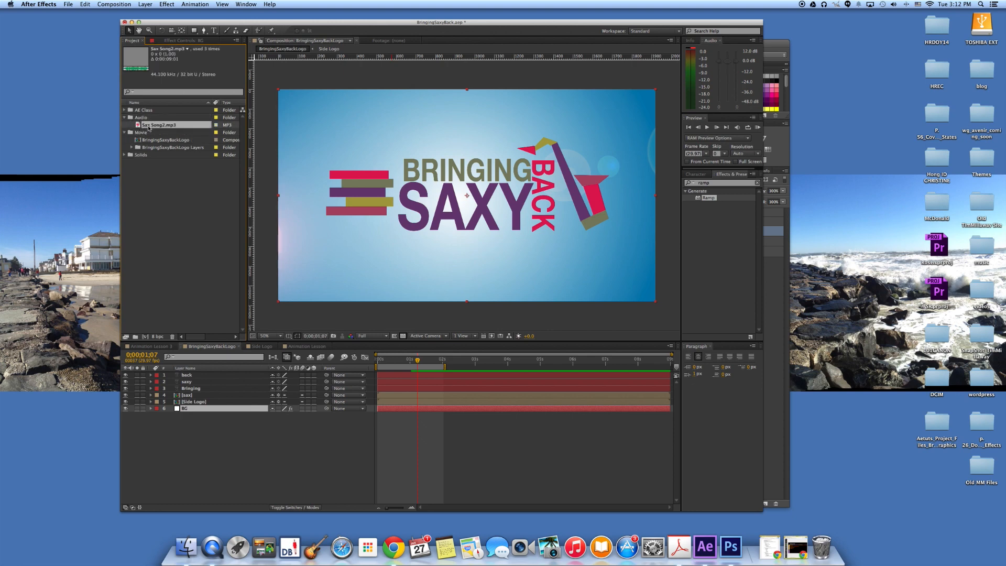
pyautogui.moveTo(149, 145); pyautogui.dragTo(144, 427)
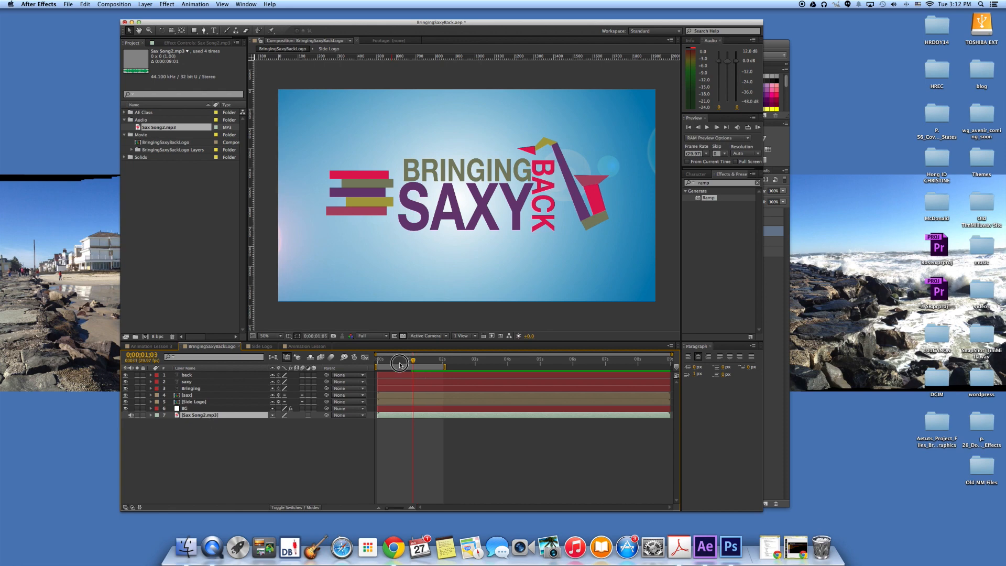
# Preview the audio from the start of the composition and mark its beats with layer markers on Sax Song2.mp3.
pyautogui.click(379, 362)
pyautogui.moveTo(378, 361); pyautogui.dragTo(375, 362)
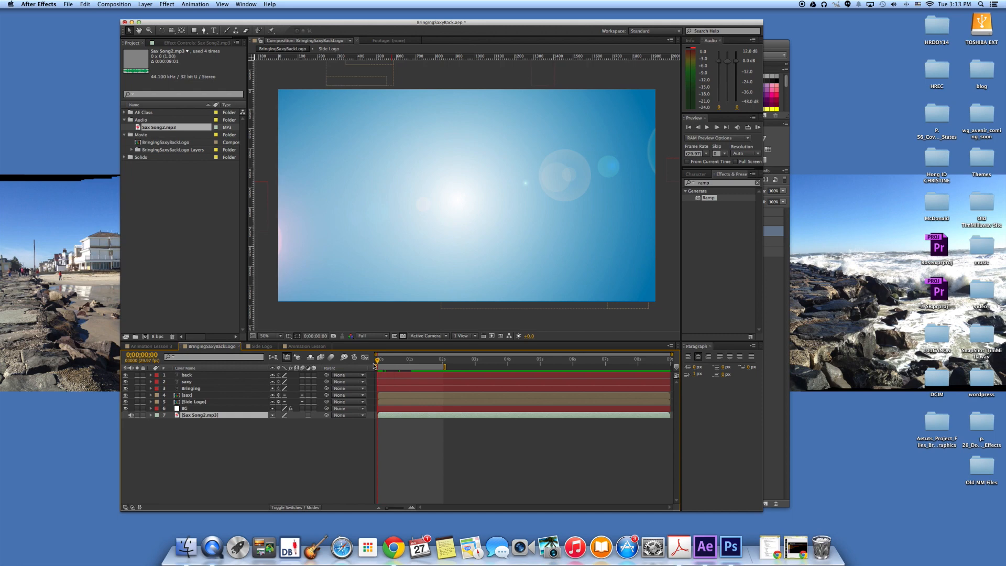
pyautogui.press('KP_Decimal')
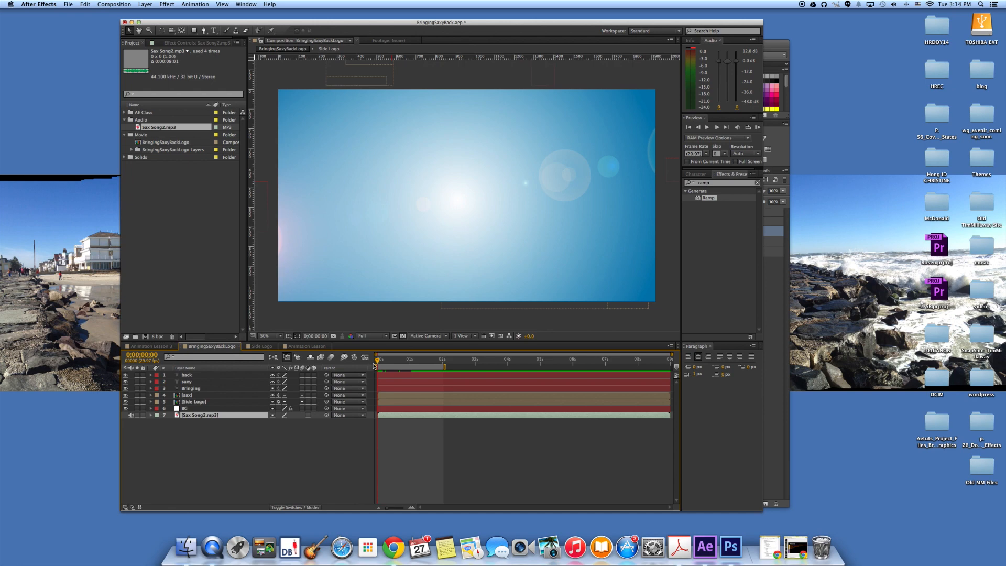
pyautogui.press('KP_Decimal')
pyautogui.press('space')
# Extend the work area's end to about 4.5 seconds and reveal the waveform of the Sax Song2.mp3 layer.
pyautogui.moveTo(379, 366)
pyautogui.mouseDown()
pyautogui.moveTo(396, 366)
pyautogui.moveTo(380, 366)
pyautogui.mouseUp()
pyautogui.moveTo(445, 367); pyautogui.dragTo(521, 366)
pyautogui.moveTo(380, 360)
pyautogui.mouseDown()
pyautogui.moveTo(422, 364)
pyautogui.moveTo(377, 362)
pyautogui.mouseUp()
pyautogui.click(151, 415)
pyautogui.click(157, 421)
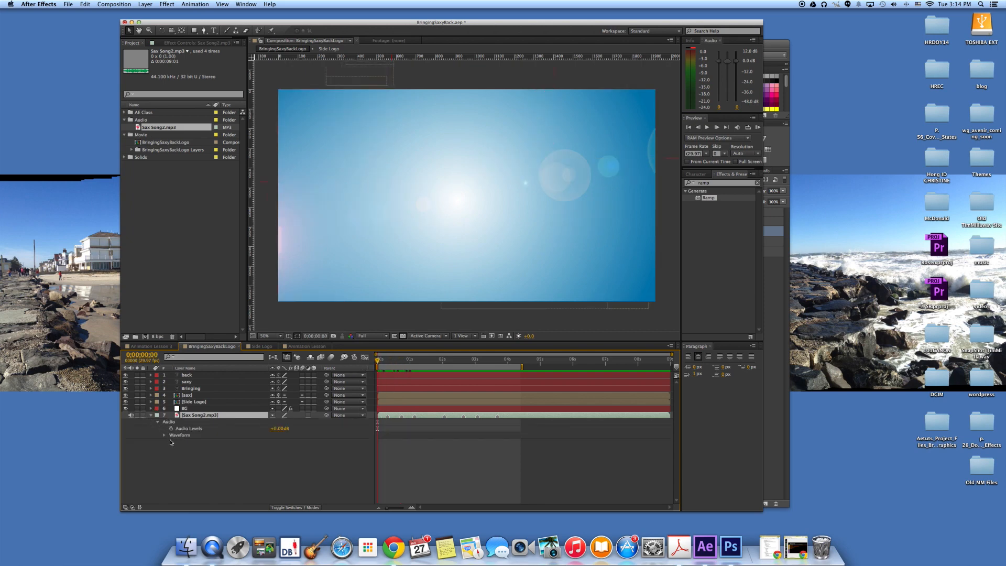
pyautogui.click(166, 440)
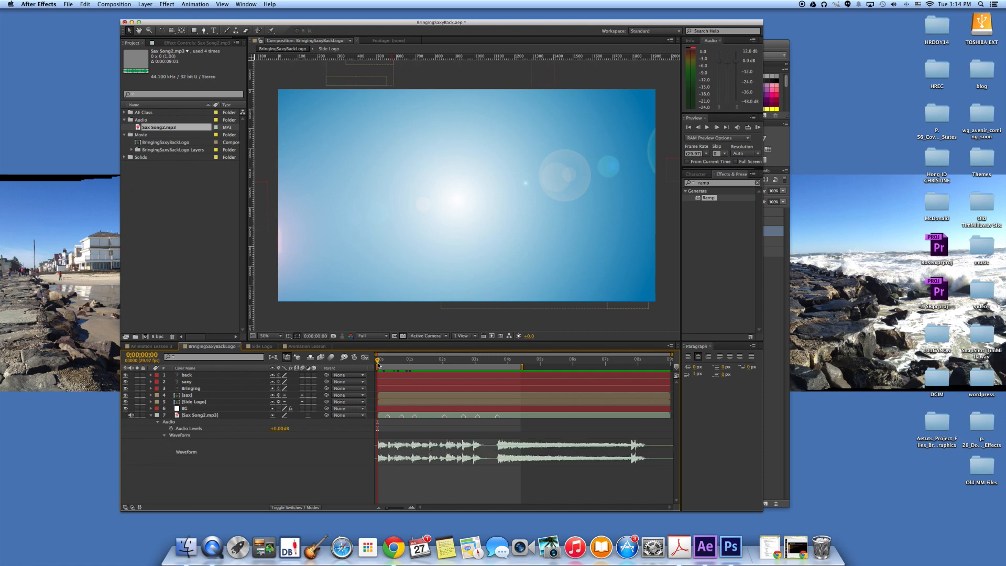
# Align the first audio marker with the waveform beat at 0;00;00;11 and the third marker with the beat at 0;00;01;03.
pyautogui.moveTo(378, 363); pyautogui.dragTo(385, 364)
pyautogui.moveTo(388, 510); pyautogui.dragTo(395, 510)
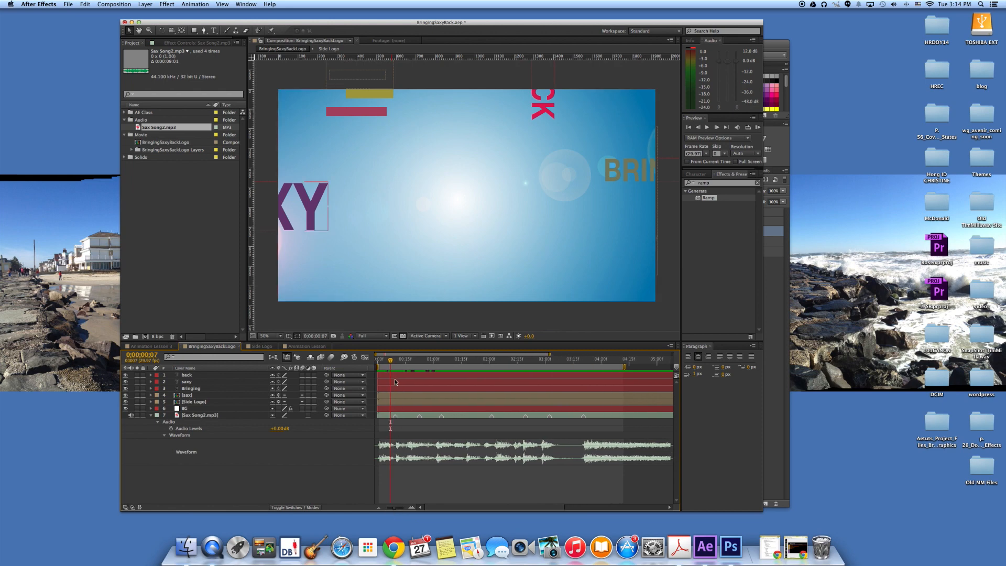
pyautogui.moveTo(390, 360); pyautogui.dragTo(398, 363)
pyautogui.click(394, 417)
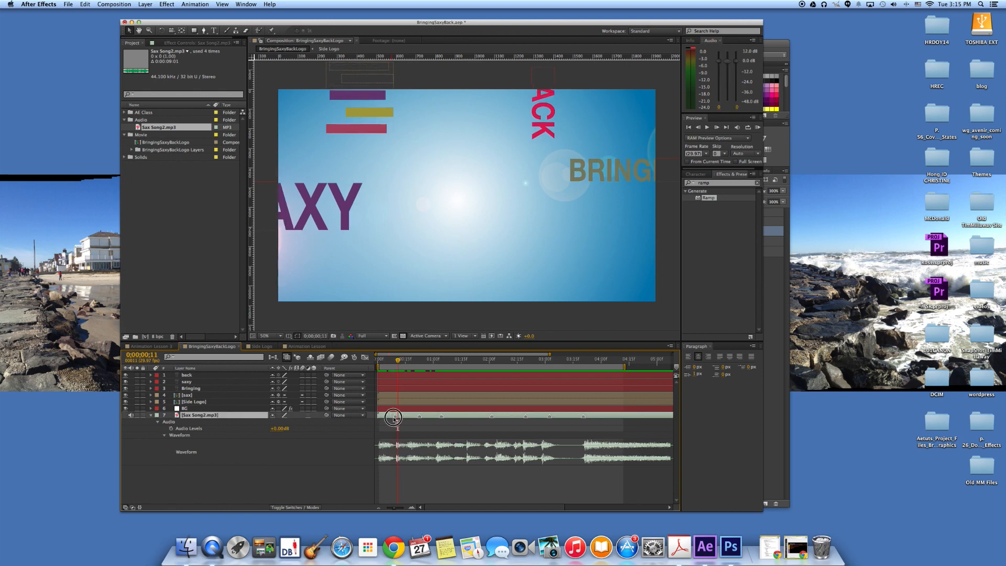
pyautogui.moveTo(395, 417); pyautogui.dragTo(397, 419)
pyautogui.moveTo(398, 361); pyautogui.dragTo(442, 379)
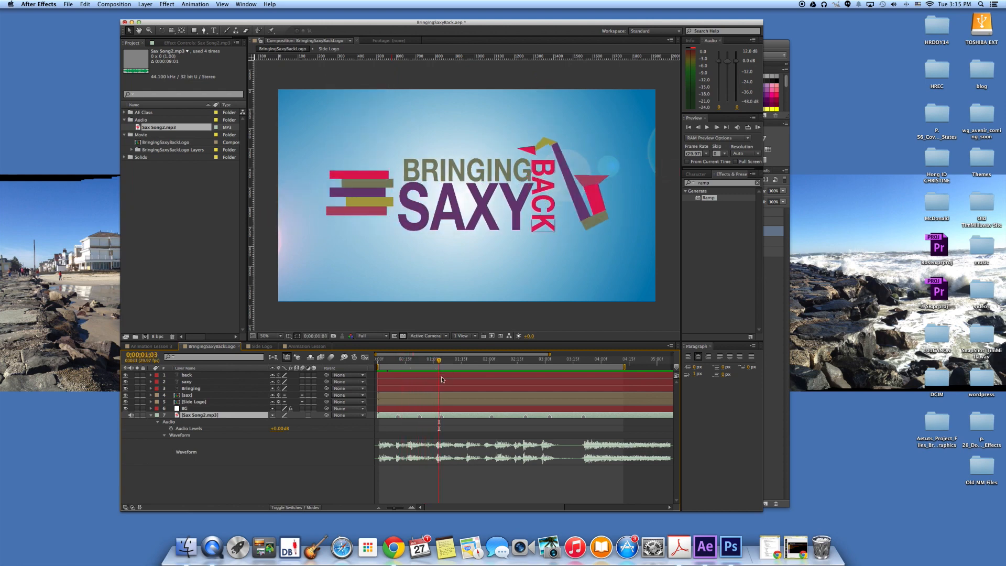
pyautogui.click(440, 417)
pyautogui.moveTo(440, 417); pyautogui.dragTo(438, 418)
# Try to delete the second marker on the Sax Song2.mp3 layer and undo the deletion.
pyautogui.click(419, 417)
pyautogui.press('Delete')
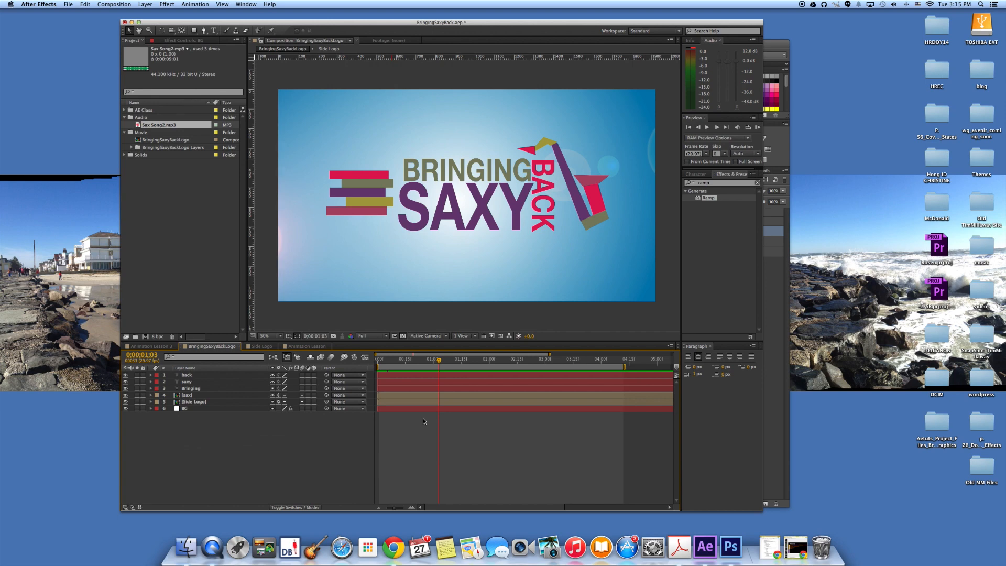
pyautogui.press('super+z')
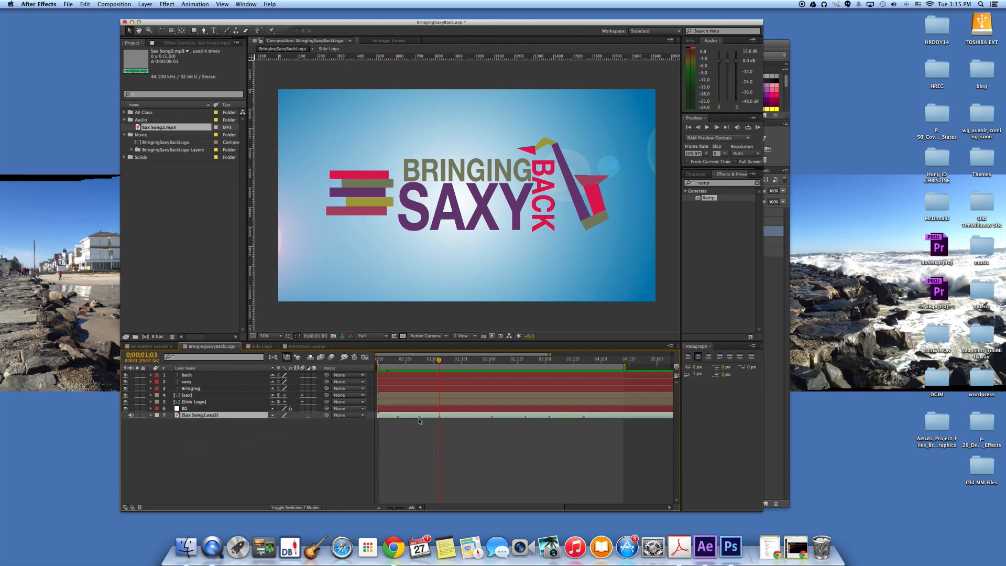
# Reveal the Sax Song2.mp3 waveform again and remove the extra marker between 0;00;00;11 and 0;00;01;03.
pyautogui.click(151, 415)
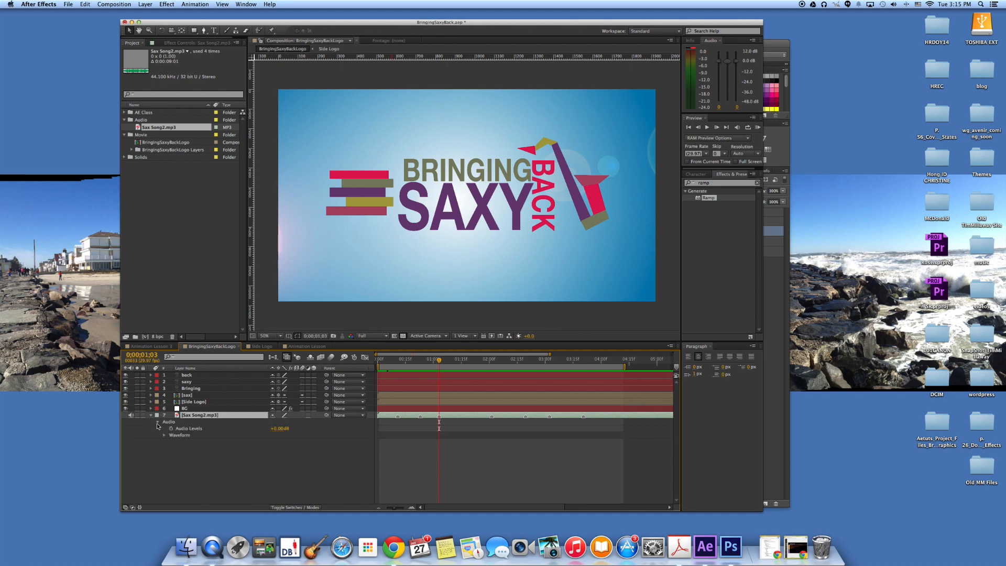
pyautogui.click(158, 433)
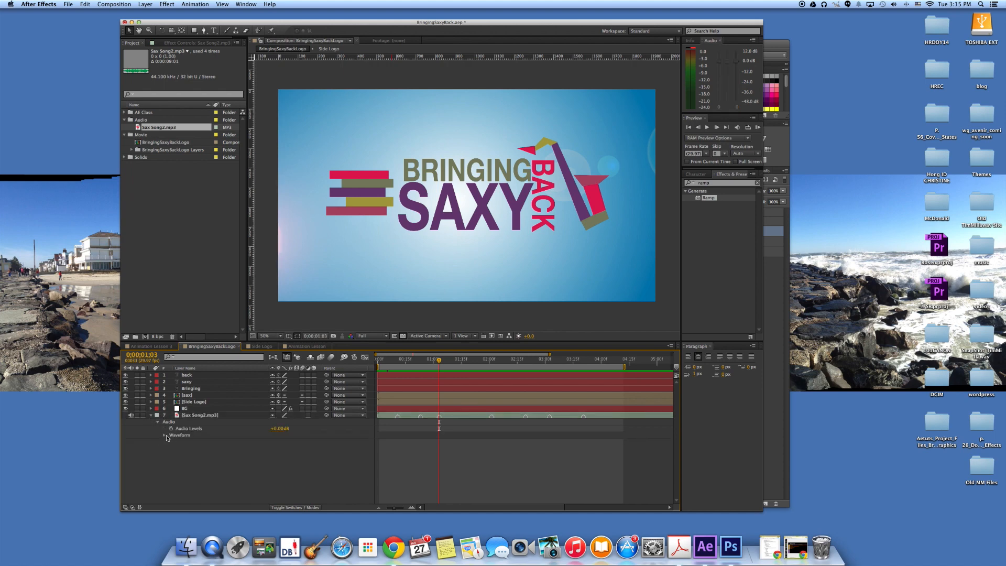
pyautogui.click(165, 435)
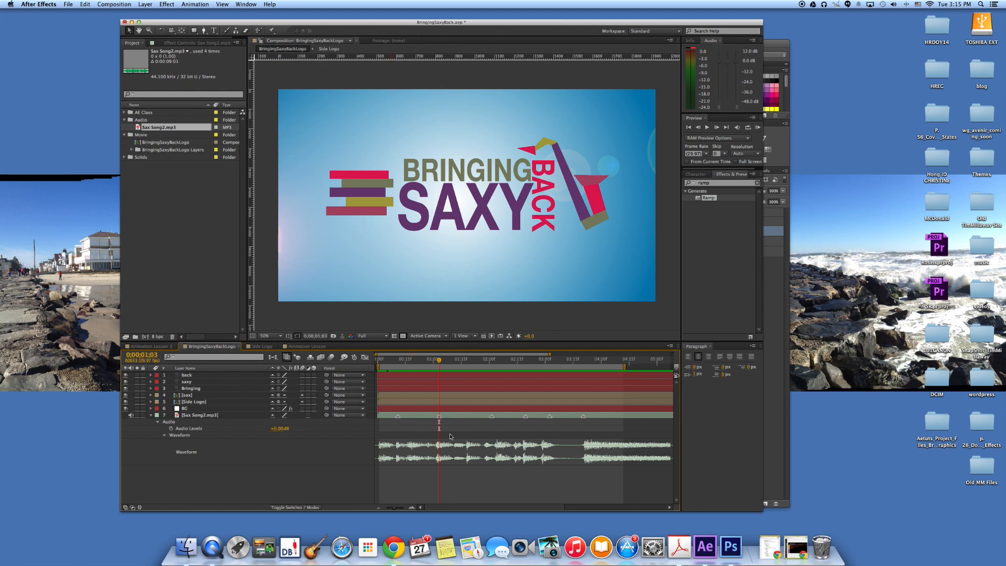
# Align the third marker with the beat at 0;00;02;04 and the fifth with the one at about 0;00;03;00, checking the fourth and last against the waveform.
pyautogui.moveTo(439, 362); pyautogui.dragTo(497, 373)
pyautogui.moveTo(492, 417); pyautogui.dragTo(496, 417)
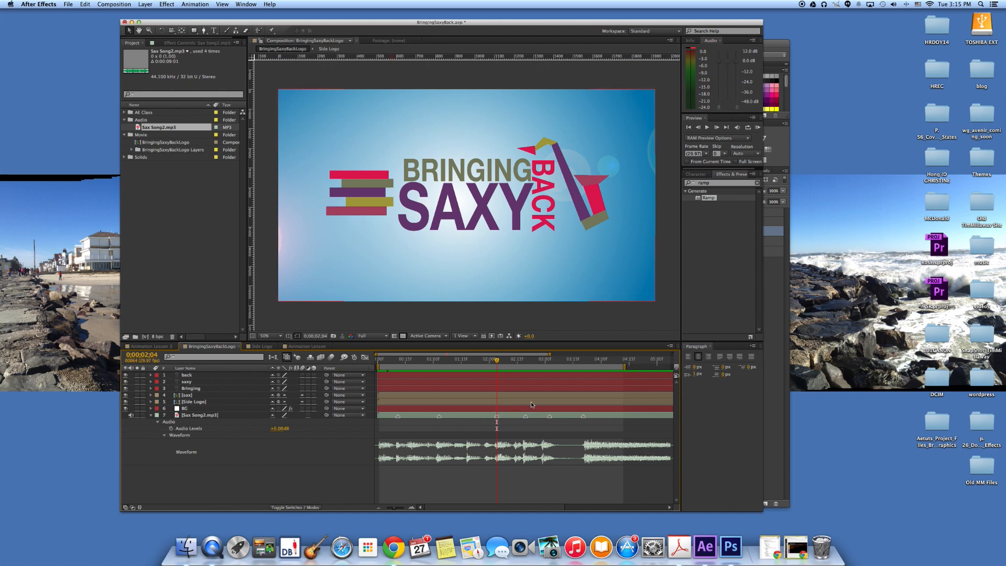
pyautogui.moveTo(497, 362); pyautogui.dragTo(524, 368)
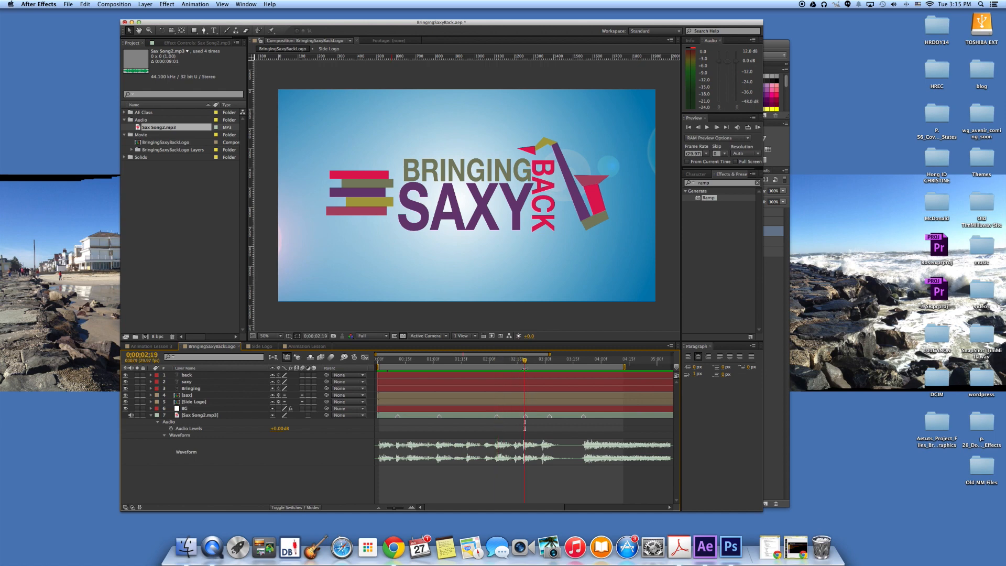
pyautogui.click(526, 417)
pyautogui.moveTo(527, 363); pyautogui.dragTo(545, 364)
pyautogui.click(551, 417)
pyautogui.moveTo(551, 417); pyautogui.dragTo(545, 417)
pyautogui.moveTo(547, 363); pyautogui.dragTo(587, 376)
pyautogui.click(584, 417)
# Return to the start of the composition and preview the audio against the adjusted markers.
pyautogui.moveTo(584, 364); pyautogui.dragTo(366, 364)
pyautogui.click(386, 402)
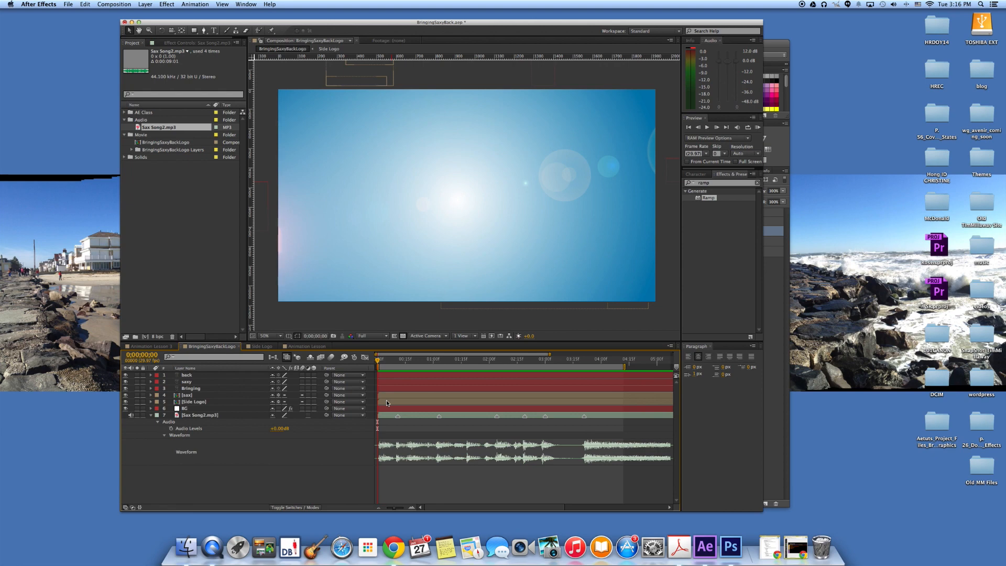
pyautogui.press('KP_Decimal')
pyautogui.click(386, 400)
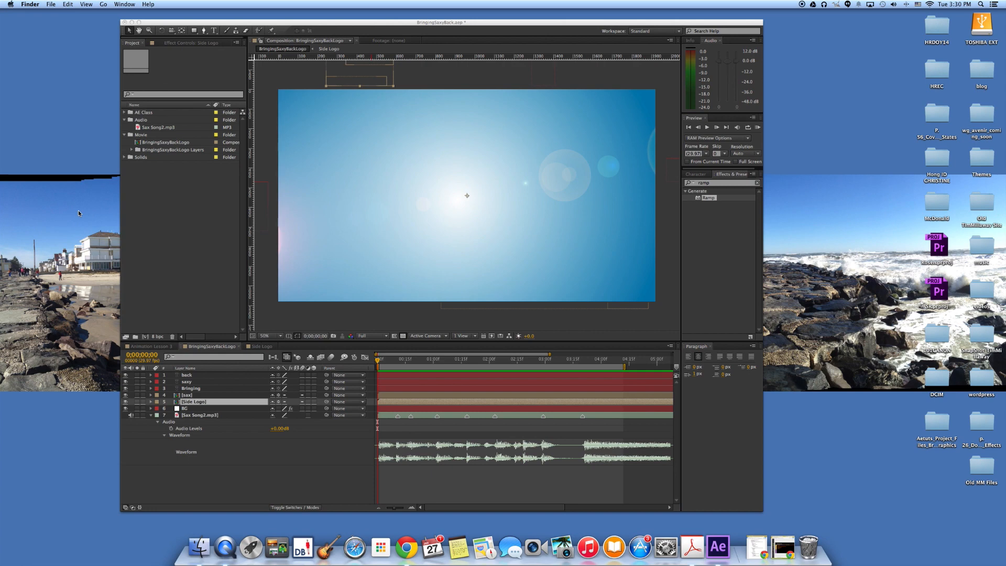
# In the Side Logo composition, move the ending position keyframes of all five rectangles to the first audio marker at 0;00;00;11, and return to BringingSaxyBackLogo.
pyautogui.click(382, 364)
pyautogui.moveTo(378, 361); pyautogui.dragTo(570, 404)
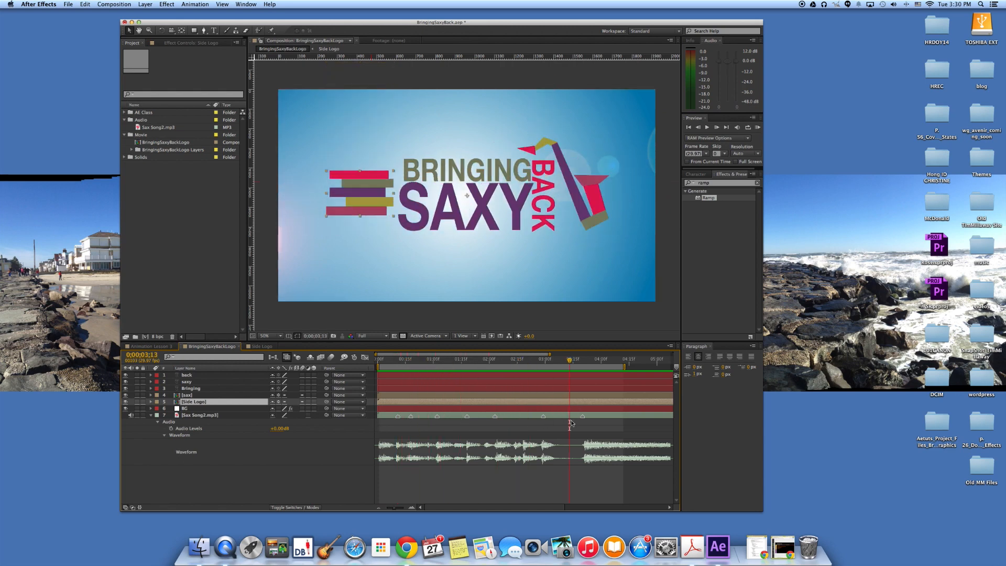
pyautogui.moveTo(571, 363); pyautogui.dragTo(398, 385)
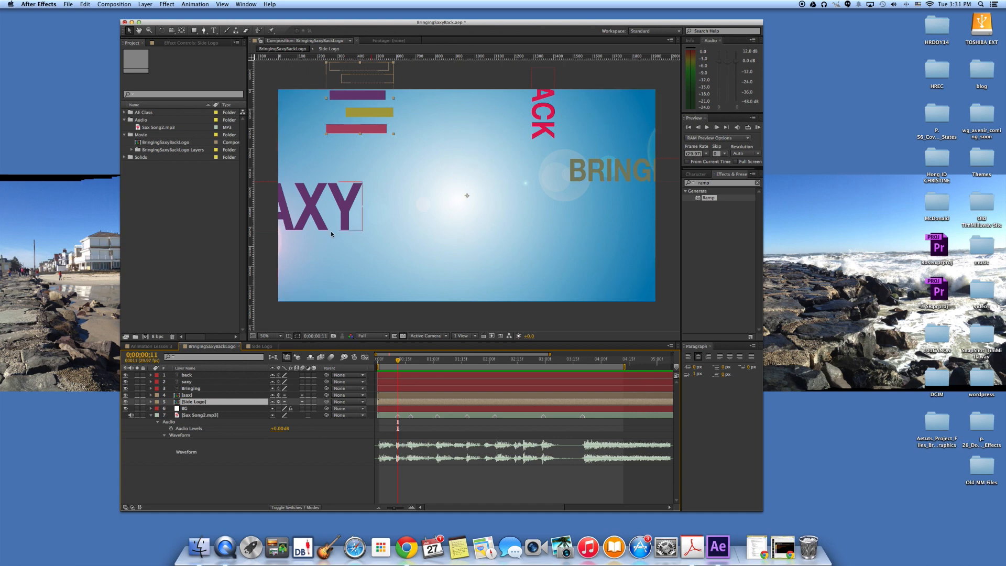
pyautogui.doubleClick(193, 403)
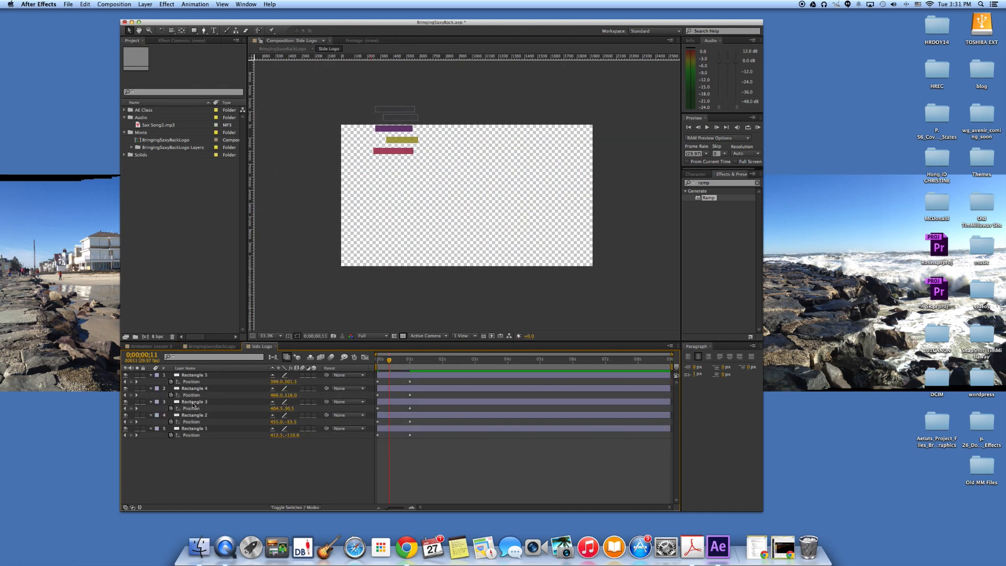
pyautogui.moveTo(428, 383); pyautogui.dragTo(388, 436)
pyautogui.moveTo(389, 360); pyautogui.dragTo(411, 369)
pyautogui.click(211, 346)
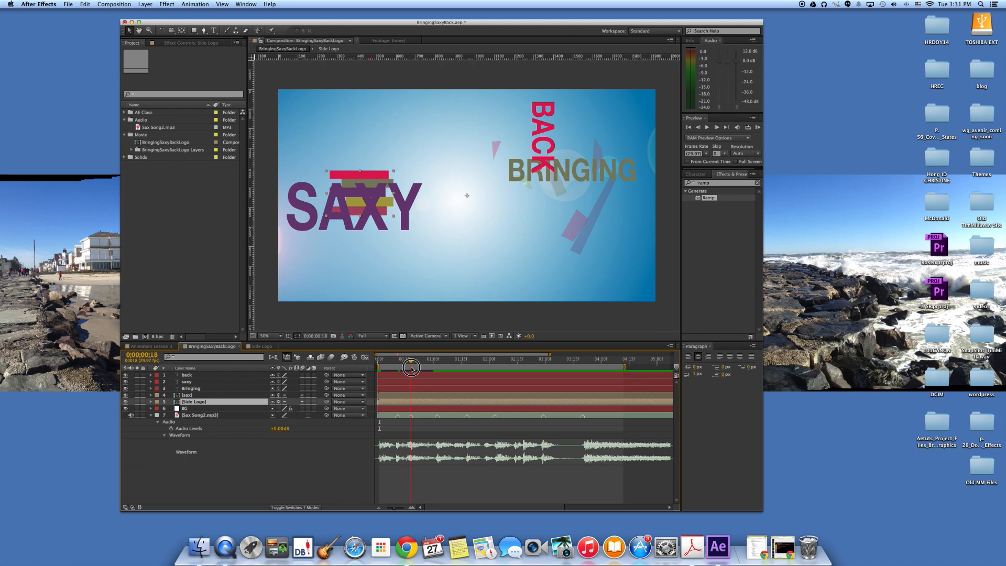
# At the audio marker at 0;00;01;02, reveal the Bringing layer's position and remove its position keyframes.
pyautogui.moveTo(411, 368); pyautogui.dragTo(438, 371)
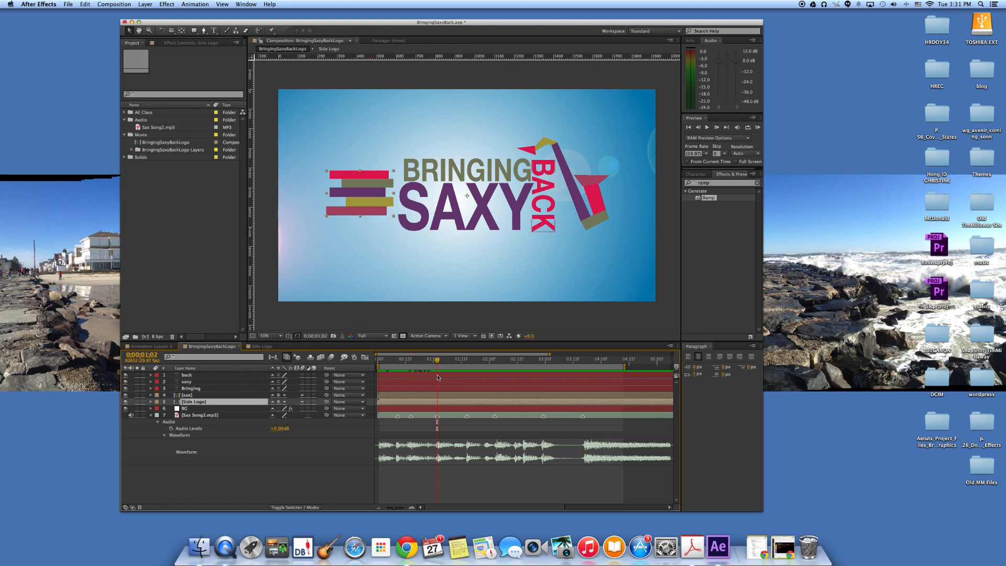
pyautogui.click(451, 222)
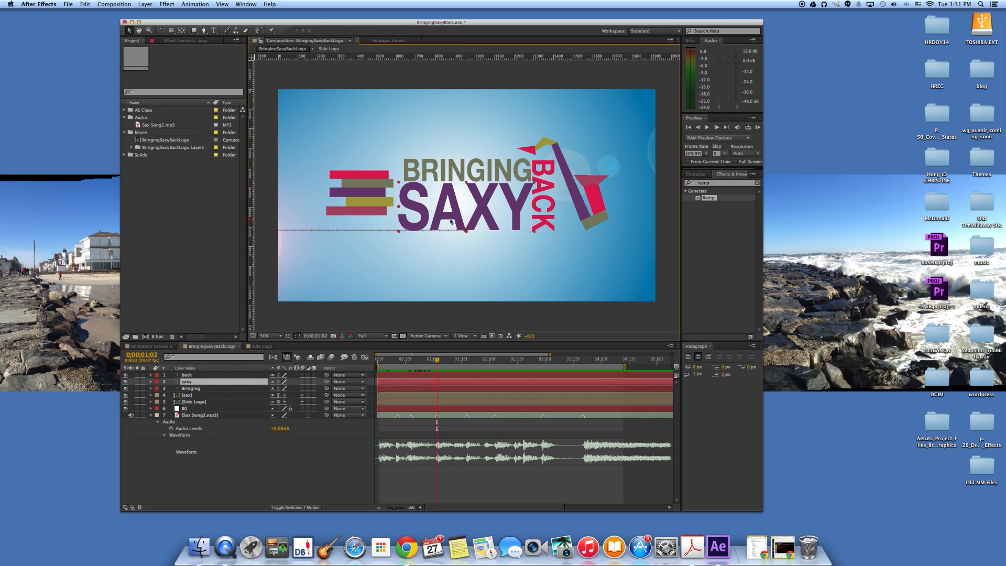
pyautogui.click(446, 178)
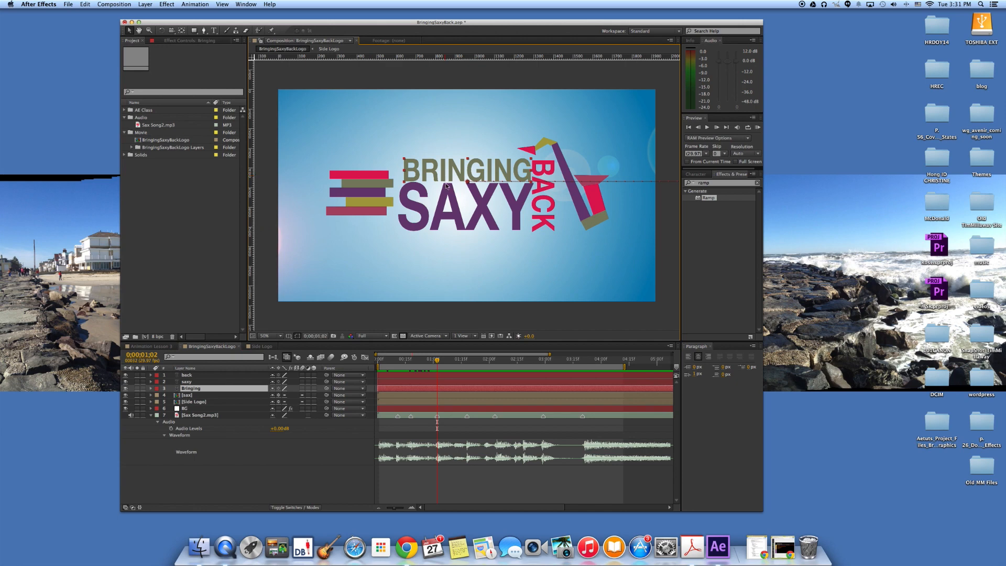
pyautogui.click(202, 376)
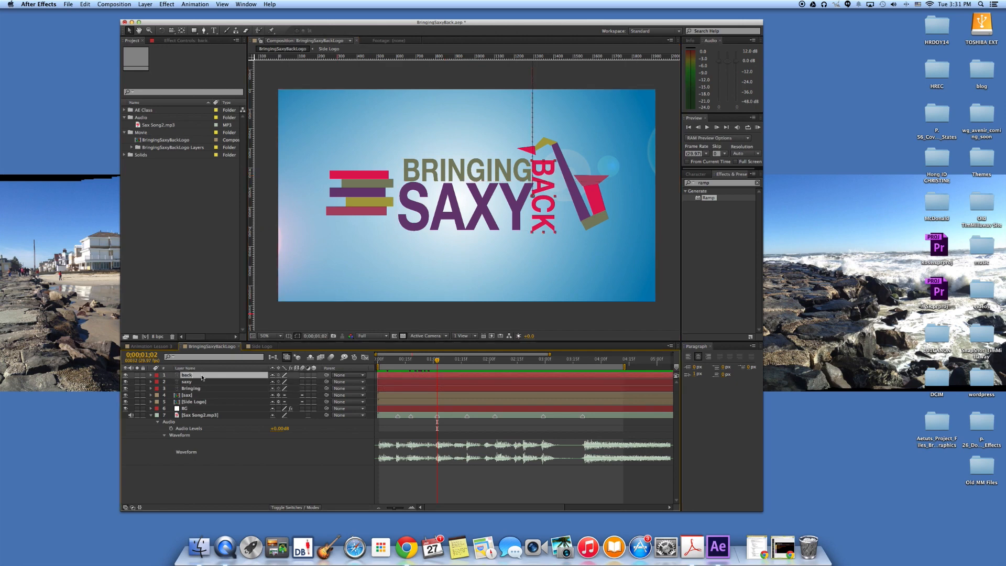
pyautogui.click(204, 382)
pyautogui.click(207, 389)
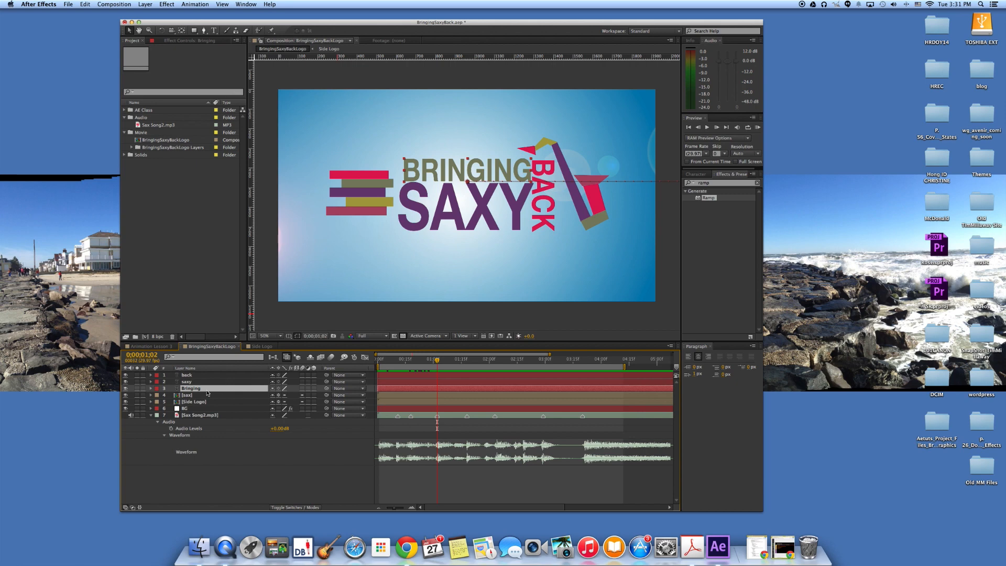
pyautogui.press('p')
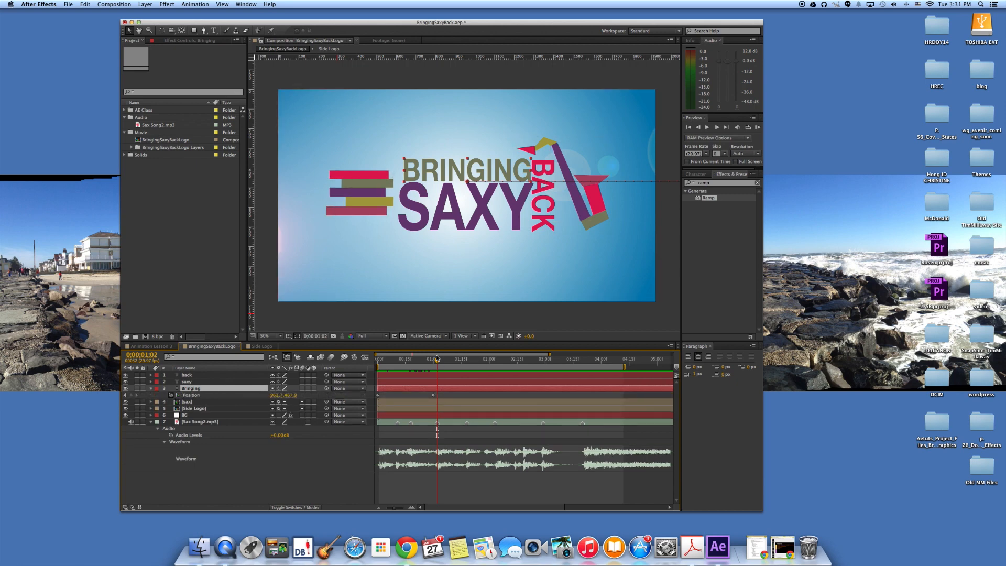
pyautogui.click(170, 395)
pyautogui.click(170, 396)
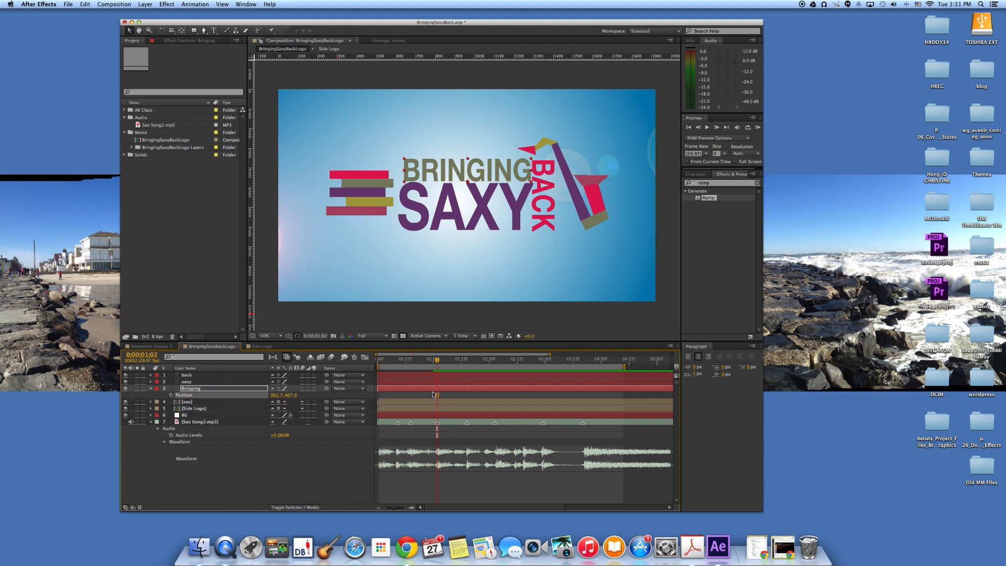
# Animate the Bringing layer's scale from 0% at 0;00;00;27 to 100% at the audio marker at 0;00;01;02.
pyautogui.press('s')
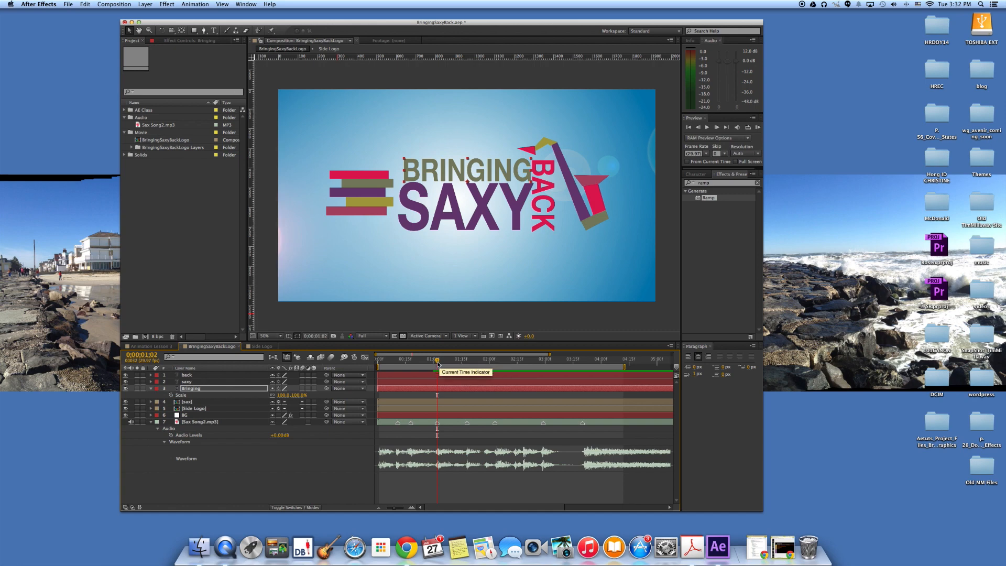
pyautogui.click(170, 395)
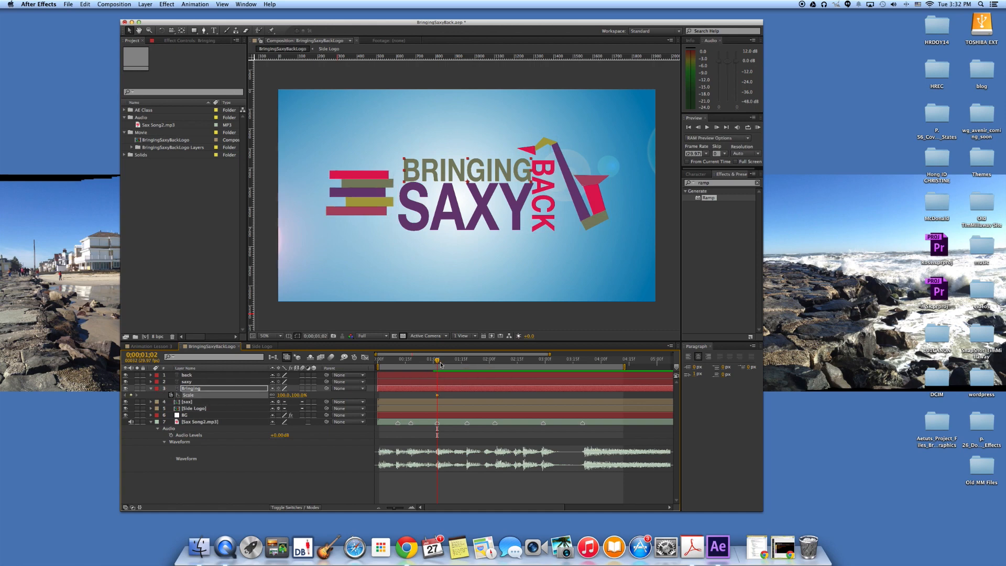
pyautogui.moveTo(439, 363); pyautogui.dragTo(430, 365)
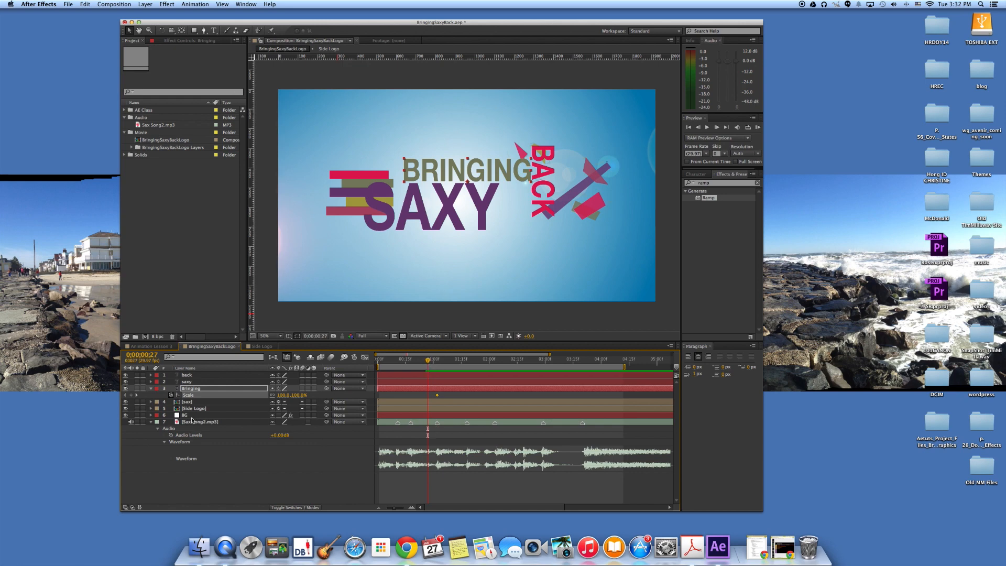
pyautogui.moveTo(286, 395)
pyautogui.mouseDown()
pyautogui.moveTo(226, 397)
pyautogui.moveTo(280, 399)
pyautogui.mouseUp()
pyautogui.click(283, 396)
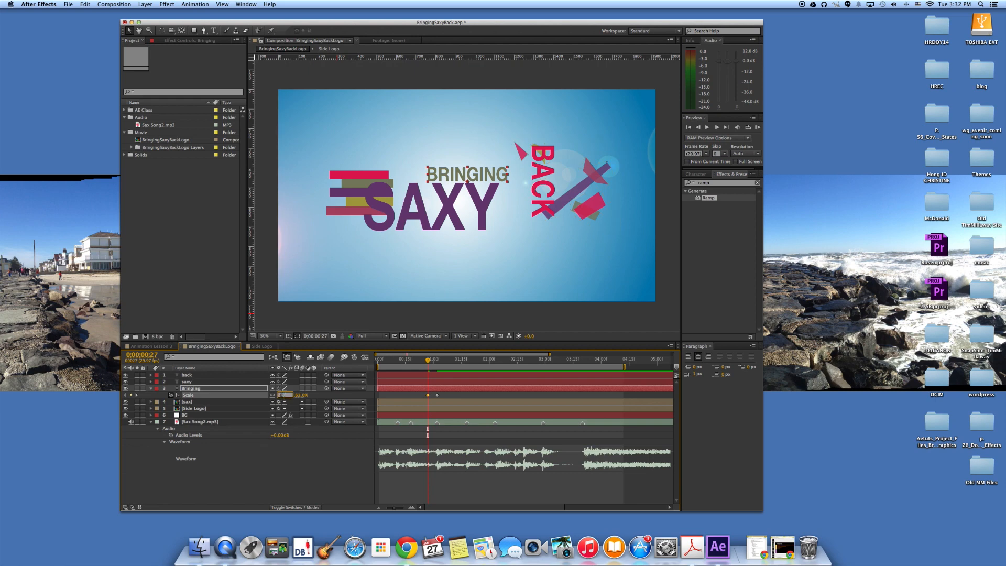
pyautogui.write('0')
pyautogui.press('Return')
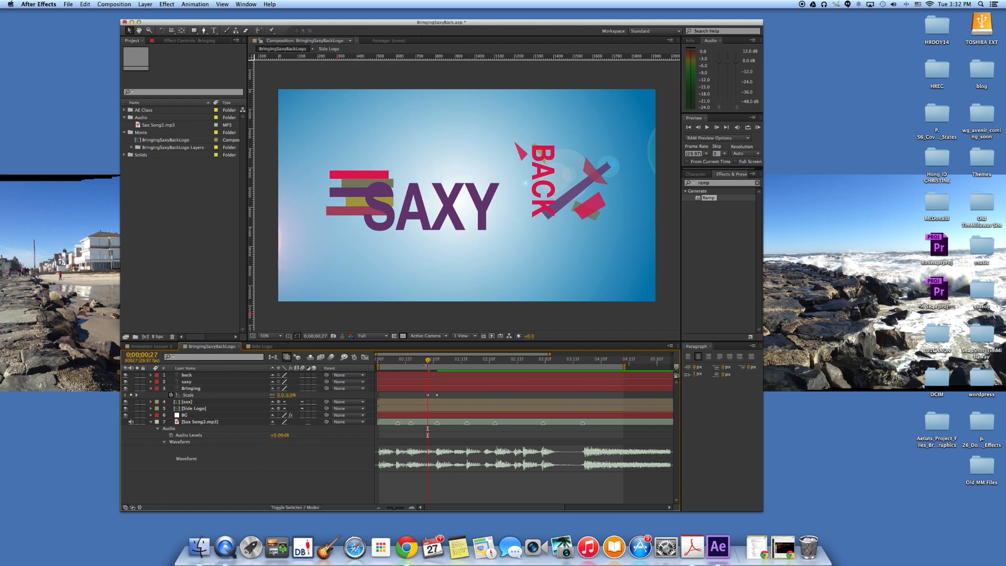
# Animate the saxy layer's scale from 0% at 0;00;01;14 to 100% at the audio marker at 0;00;01;18.
pyautogui.moveTo(430, 362); pyautogui.dragTo(469, 372)
pyautogui.click(198, 382)
pyautogui.click(198, 383)
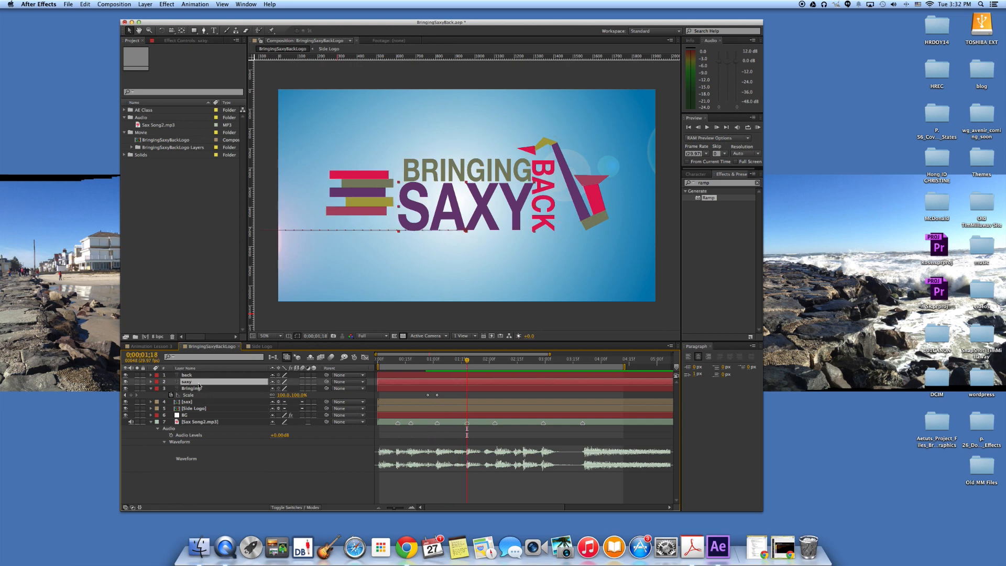
pyautogui.press('s')
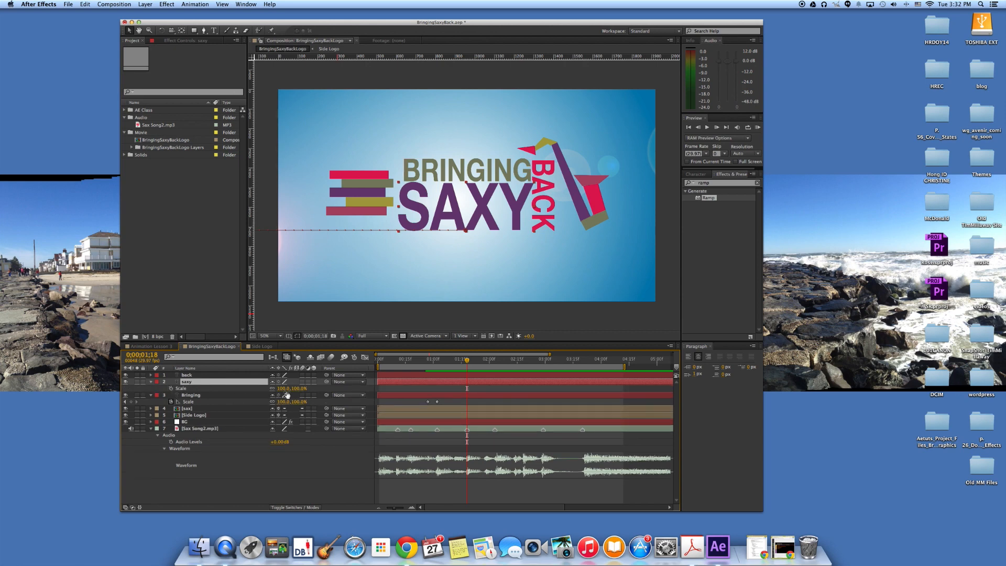
pyautogui.click(170, 388)
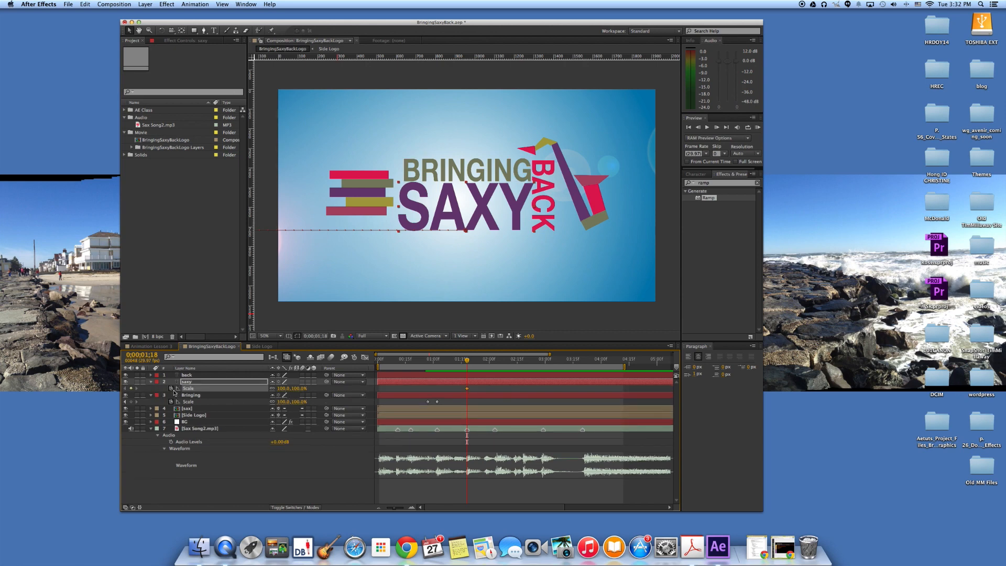
pyautogui.moveTo(467, 360); pyautogui.dragTo(460, 361)
pyautogui.click(284, 390)
pyautogui.press('Return')
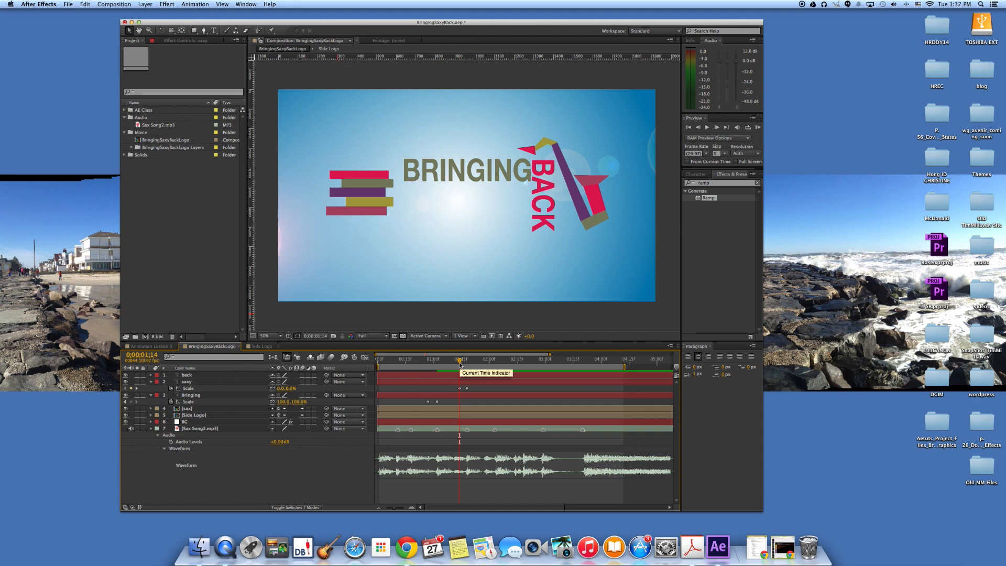
# Move the back layer's ending position keyframe to the marker at 0;00;02;03 and its starting position keyframe a few frames before it.
pyautogui.moveTo(459, 361); pyautogui.dragTo(495, 374)
pyautogui.click(320, 402)
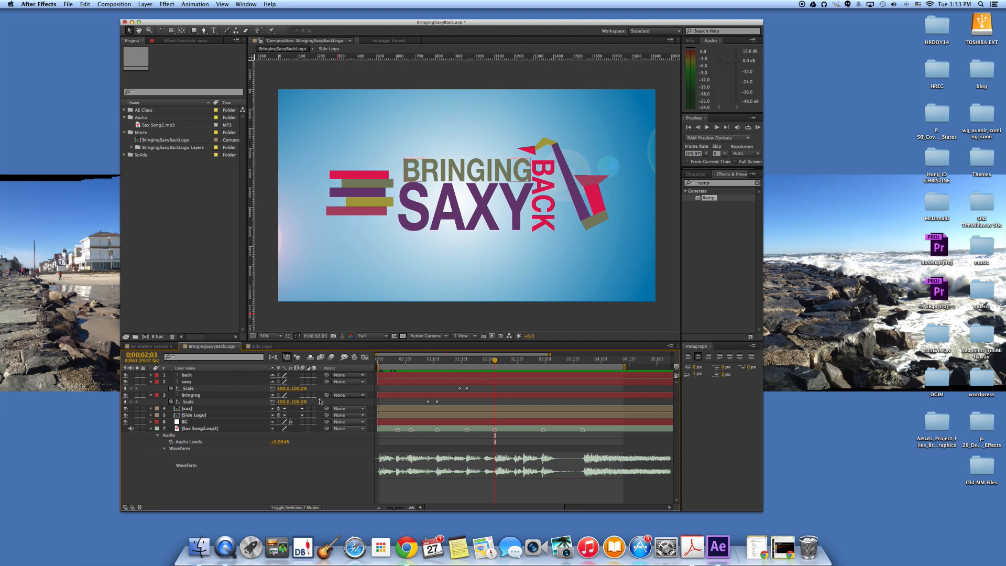
pyautogui.click(194, 375)
pyautogui.press('p')
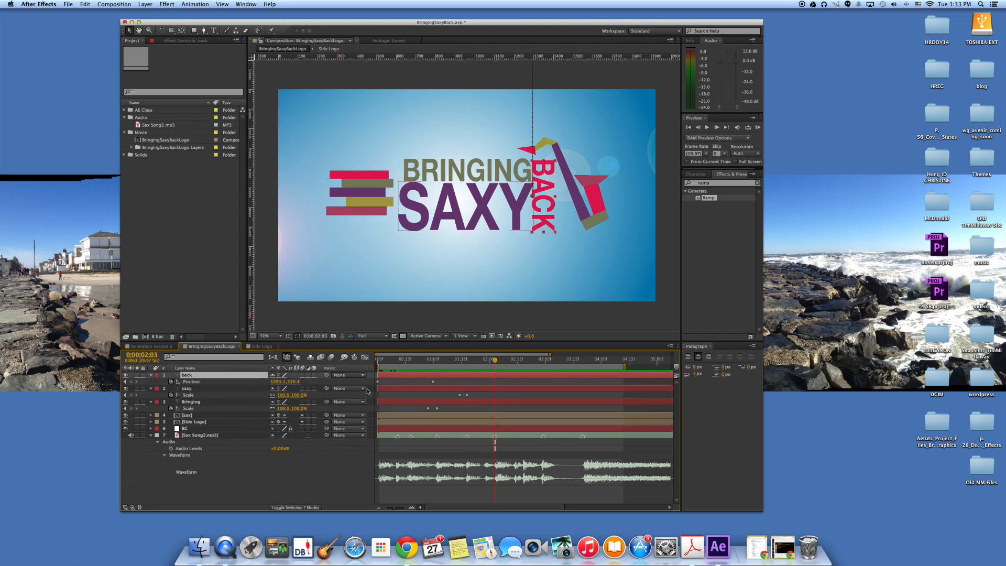
pyautogui.moveTo(433, 384); pyautogui.dragTo(493, 388)
pyautogui.moveTo(379, 384); pyautogui.dragTo(488, 390)
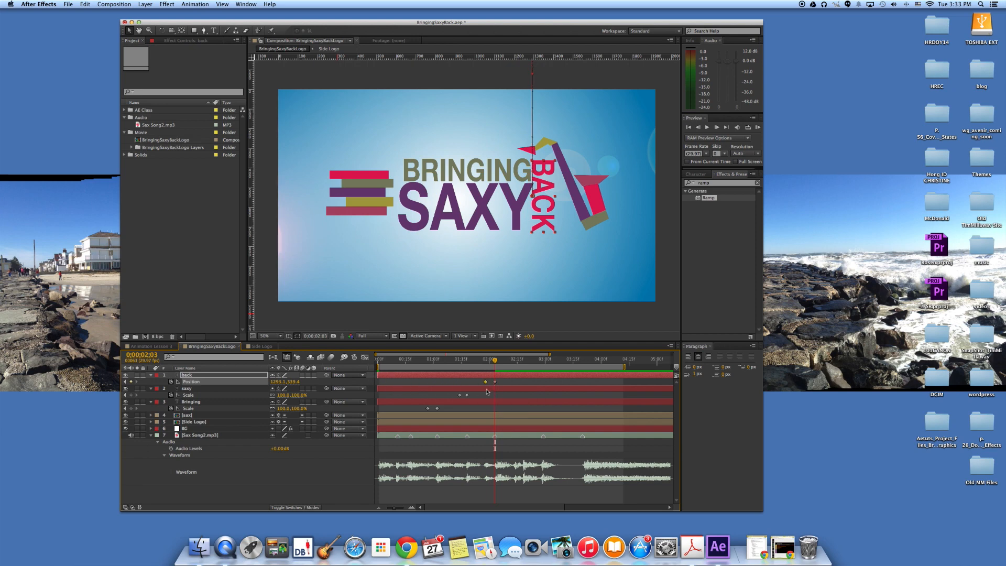
# Shift the [sax] layer later in time so its animation finishes at the last audio marker, near 0;00;03;20.
pyautogui.moveTo(494, 361); pyautogui.dragTo(542, 389)
pyautogui.moveTo(571, 376)
pyautogui.mouseDown()
pyautogui.moveTo(580, 377)
pyautogui.moveTo(535, 375)
pyautogui.moveTo(594, 383)
pyautogui.moveTo(582, 382)
pyautogui.mouseUp()
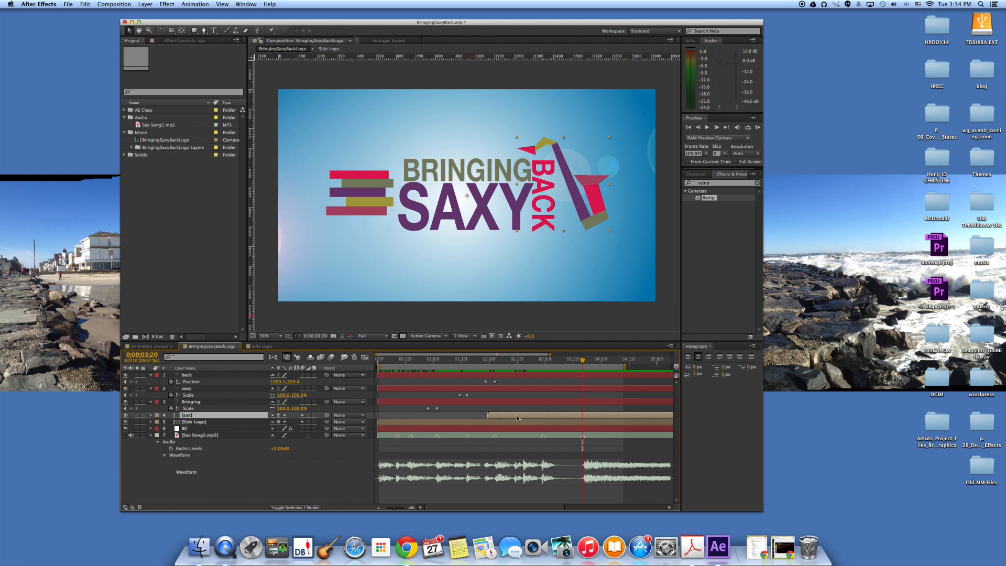
pyautogui.moveTo(517, 415); pyautogui.dragTo(557, 418)
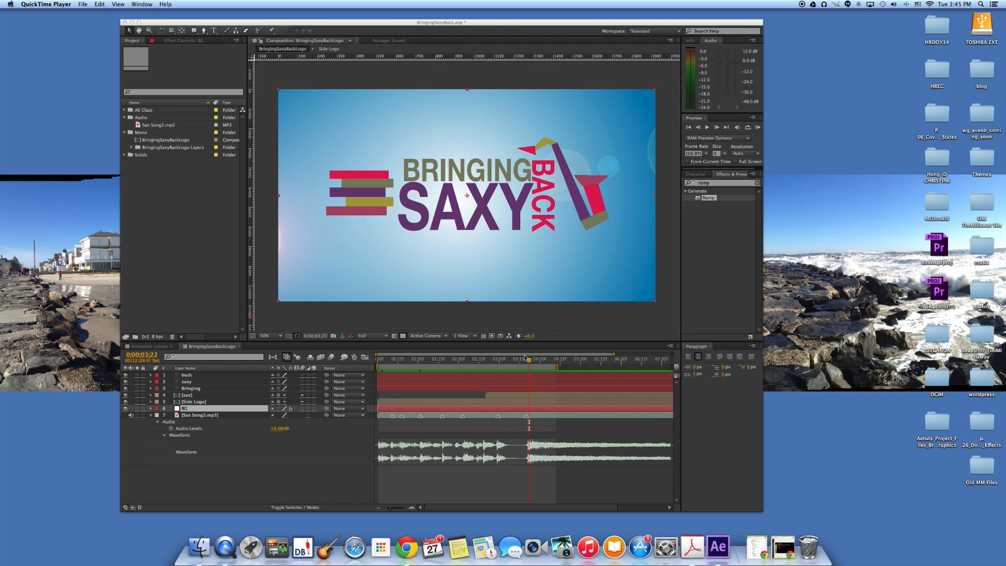
# Reveal the BG layer's effects and add a Lens Flare Flare Center keyframe at the marker at 0;00;02;03.
pyautogui.moveTo(529, 363); pyautogui.dragTo(498, 363)
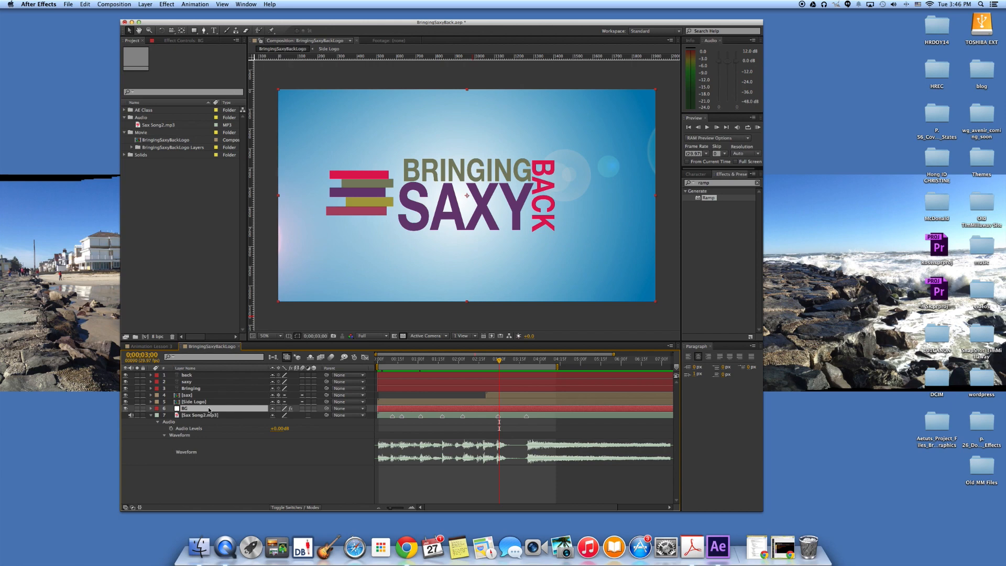
pyautogui.press('e')
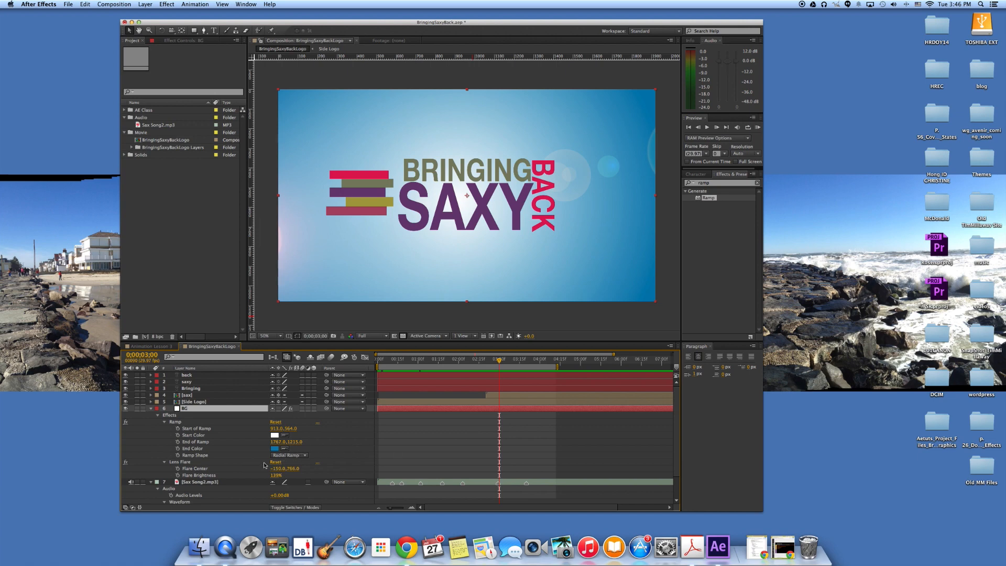
pyautogui.click(499, 361)
pyautogui.moveTo(499, 362); pyautogui.dragTo(463, 365)
pyautogui.click(178, 469)
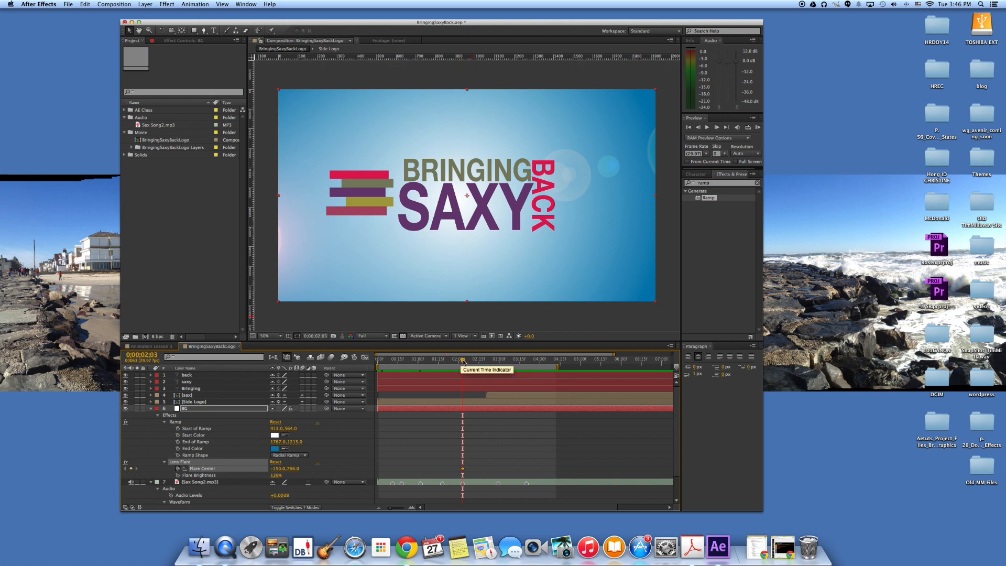
# At 0;00;02;29, set the BG layer's Flare Center to 1443.0, 691.0.
pyautogui.moveTo(463, 361); pyautogui.dragTo(500, 370)
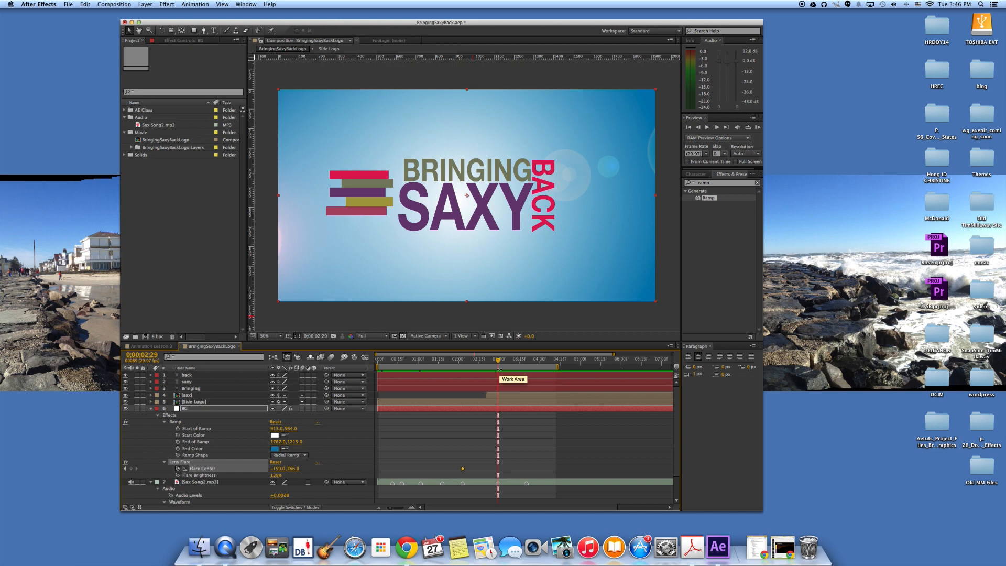
pyautogui.click(278, 468)
pyautogui.write('1')
pyautogui.press('Tab')
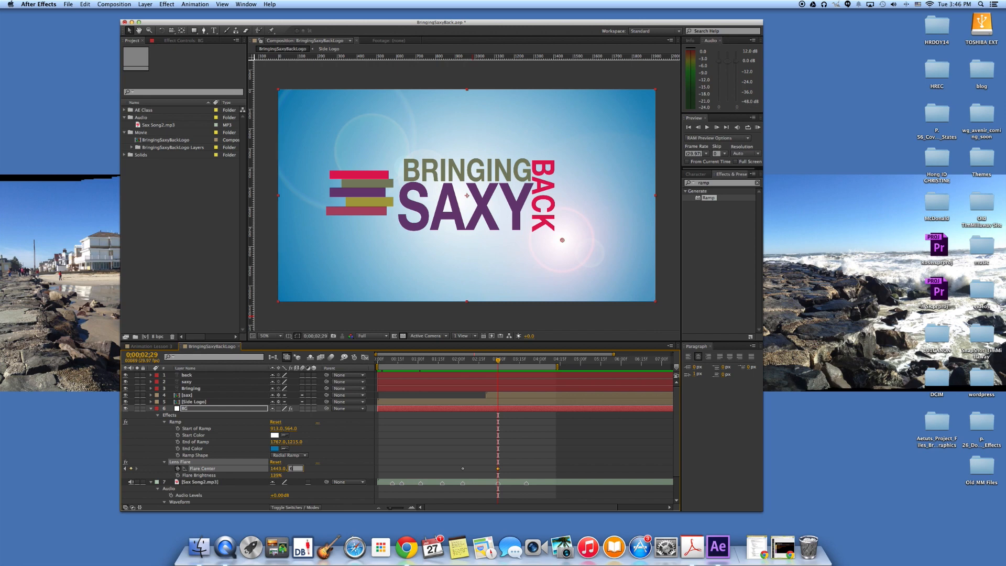
pyautogui.click(336, 455)
# Apply Easy Ease Out to the first Flare Center keyframe and Easy Ease In to the second, scrubbing to check the flare's movement.
pyautogui.click(495, 360)
pyautogui.moveTo(495, 360); pyautogui.dragTo(540, 376)
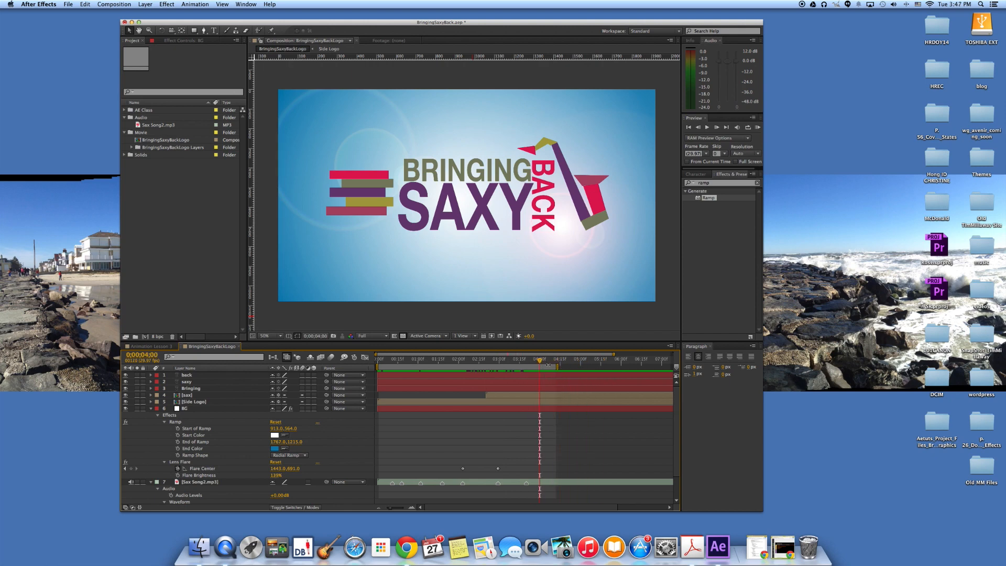
pyautogui.moveTo(539, 360); pyautogui.dragTo(461, 362)
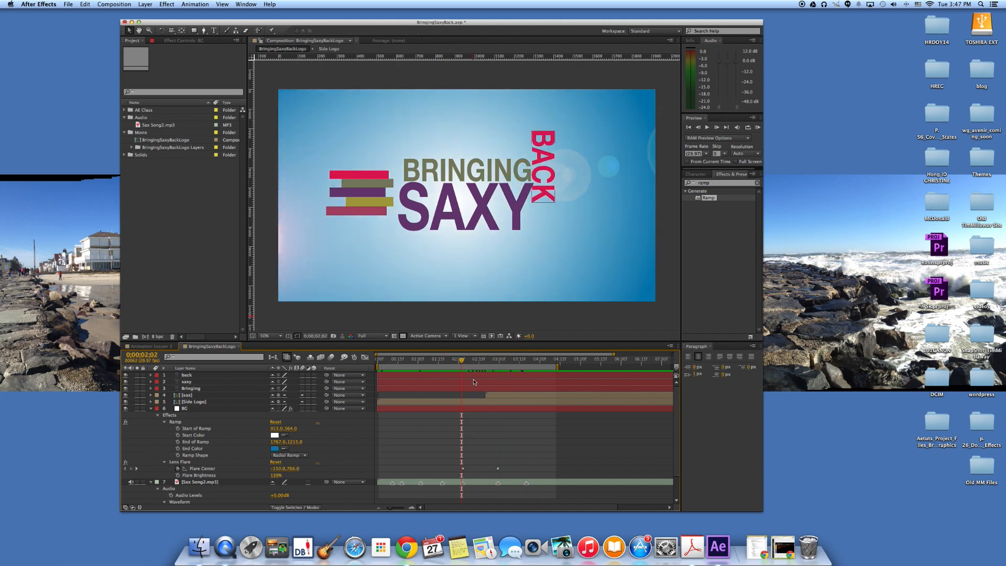
pyautogui.click(462, 468)
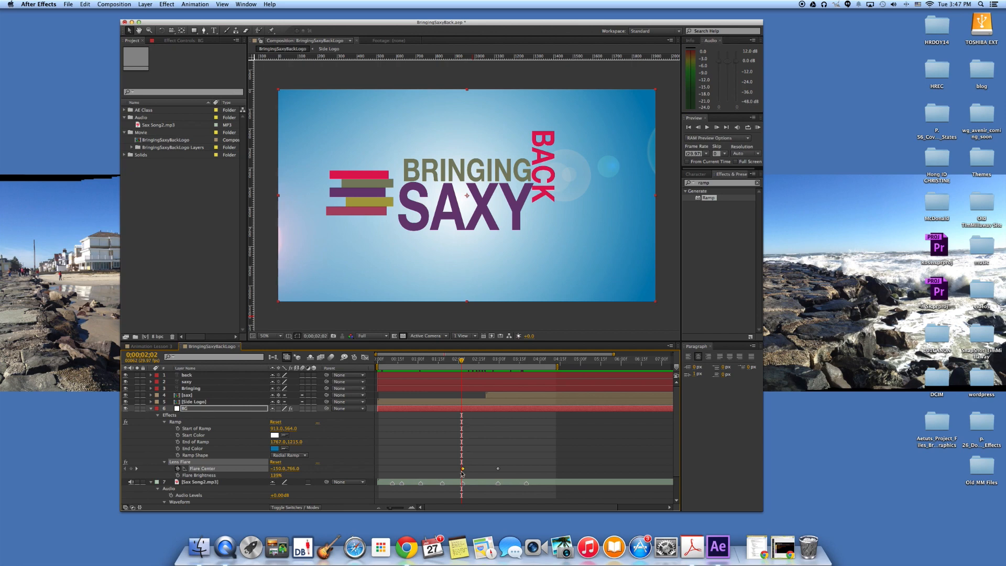
pyautogui.moveTo(461, 361); pyautogui.dragTo(446, 360)
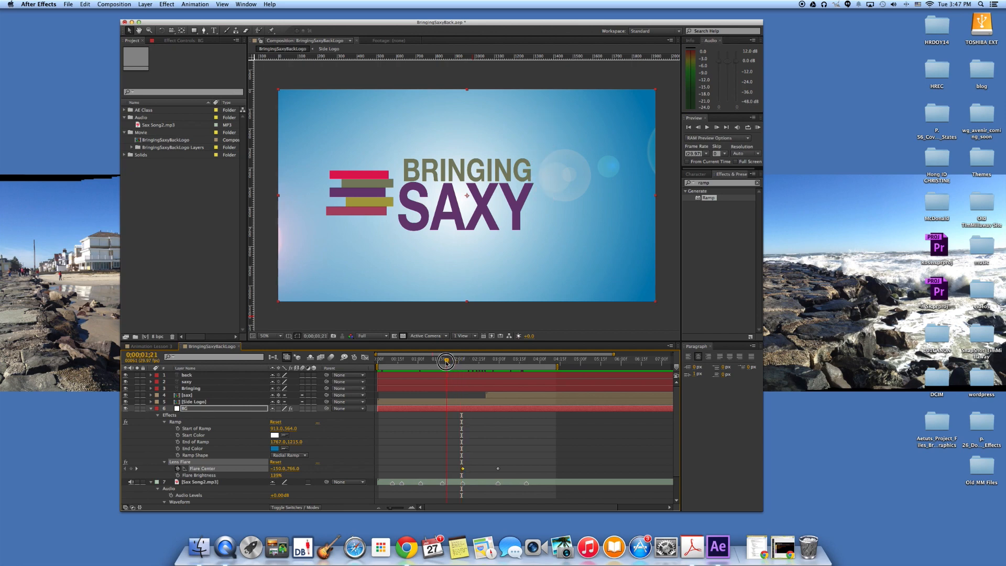
pyautogui.rightClick(463, 470)
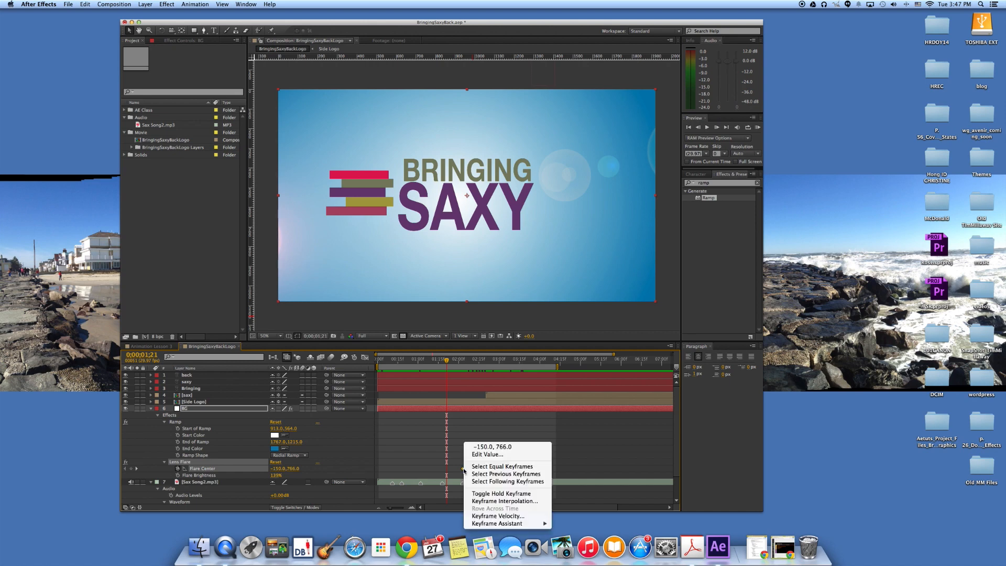
pyautogui.moveTo(512, 525)
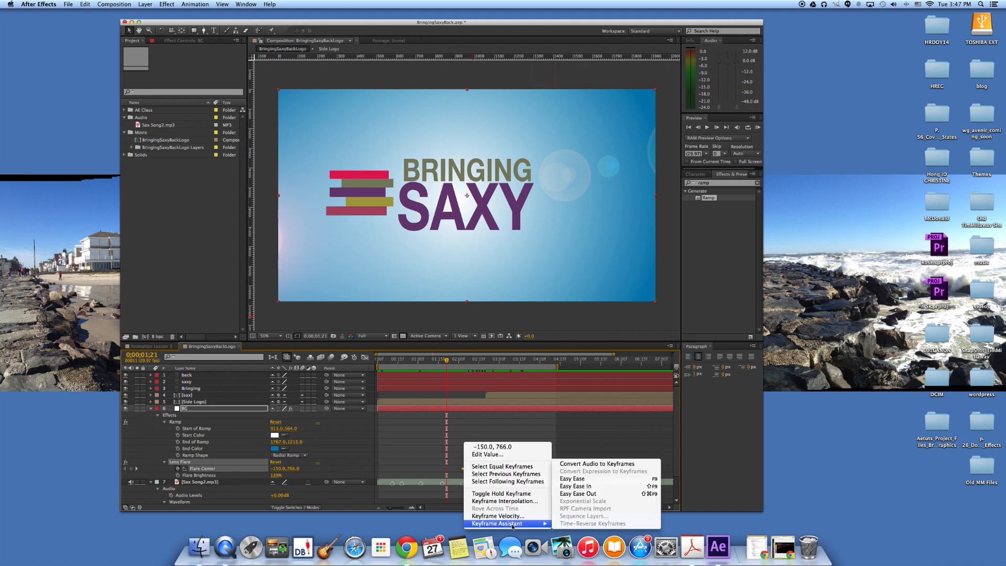
pyautogui.click(580, 494)
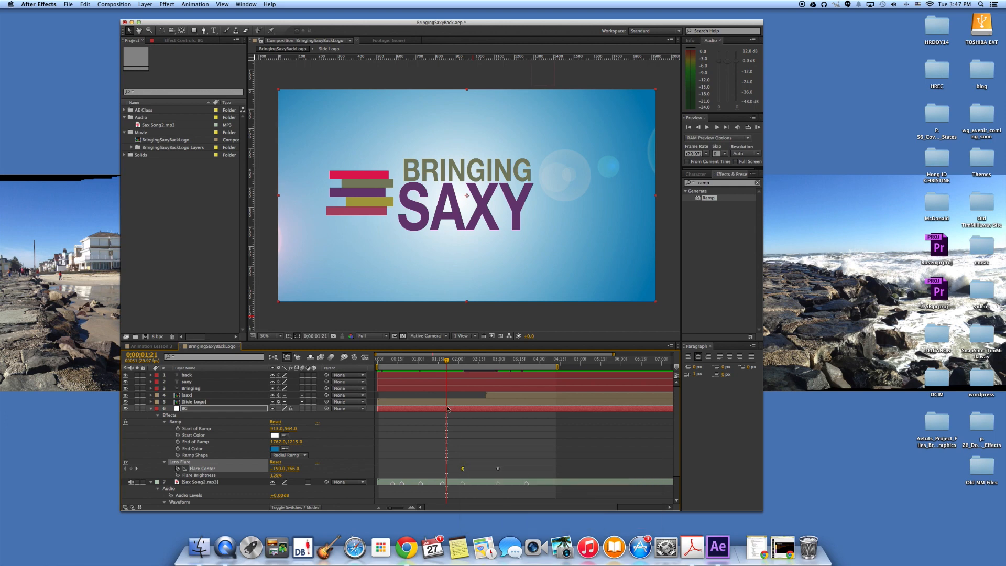
pyautogui.rightClick(499, 469)
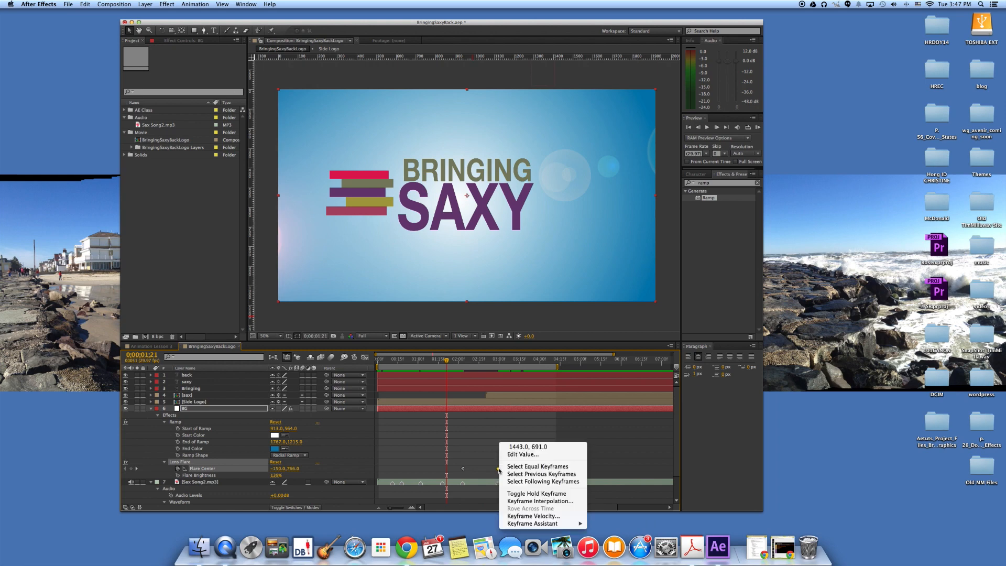
pyautogui.moveTo(584, 522)
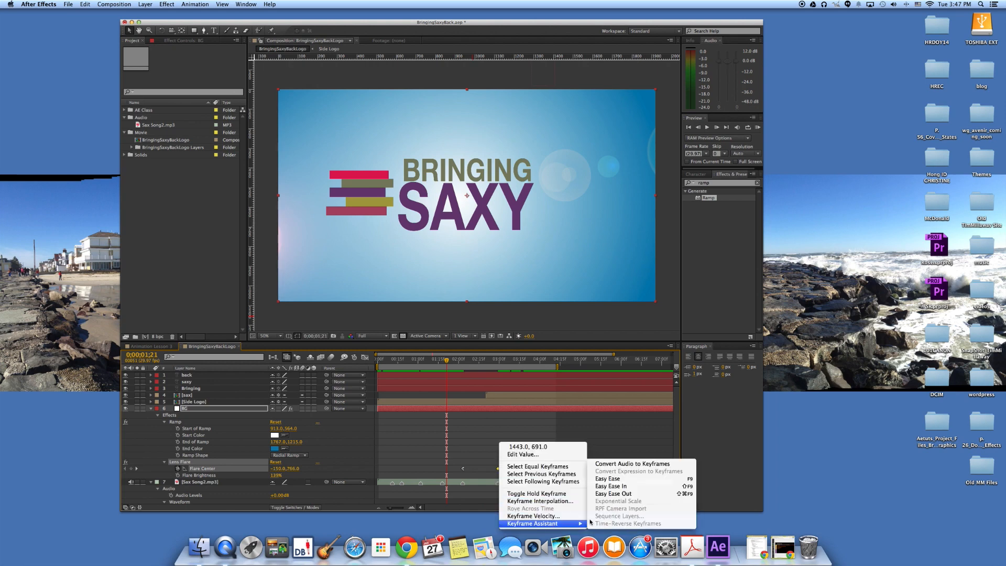
pyautogui.click(619, 487)
pyautogui.moveTo(450, 361); pyautogui.dragTo(438, 383)
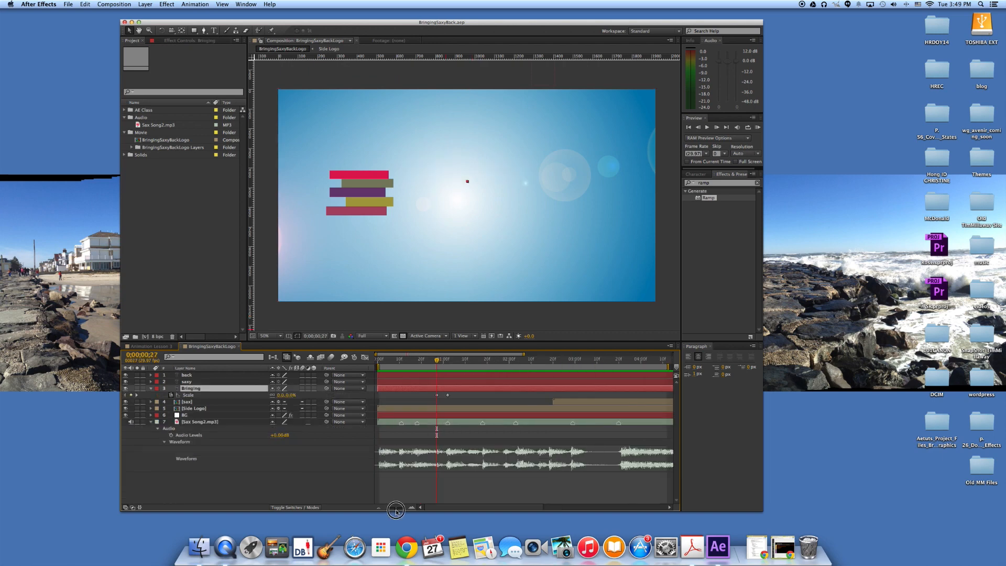
# Show the Bringing layer's scale keyframes in the Graph Editor and apply Easy Ease Out to the one at 0;00;00;27.
pyautogui.moveTo(437, 361)
pyautogui.mouseDown()
pyautogui.moveTo(451, 362)
pyautogui.moveTo(436, 361)
pyautogui.mouseUp()
pyautogui.click(454, 396)
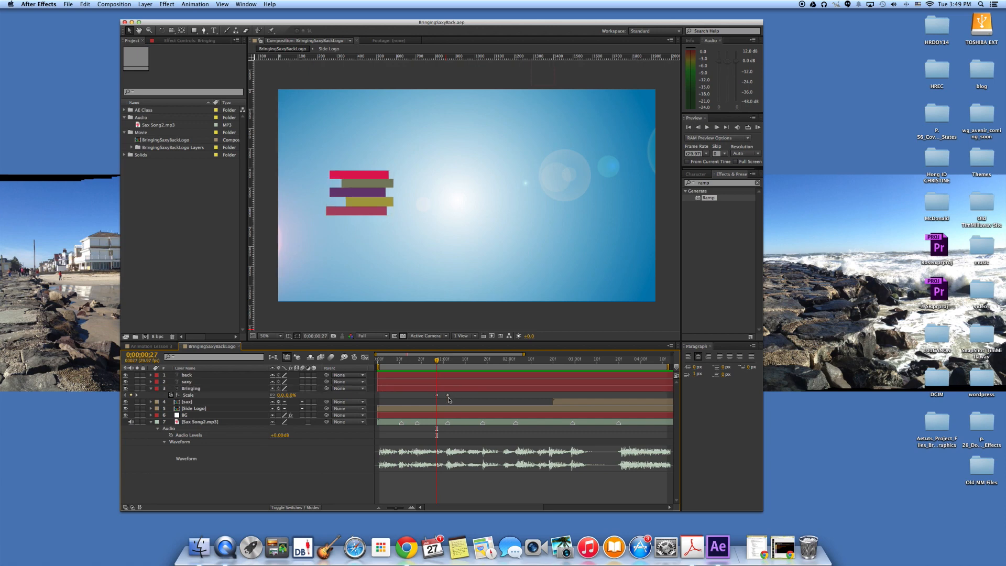
pyautogui.moveTo(455, 397); pyautogui.dragTo(434, 404)
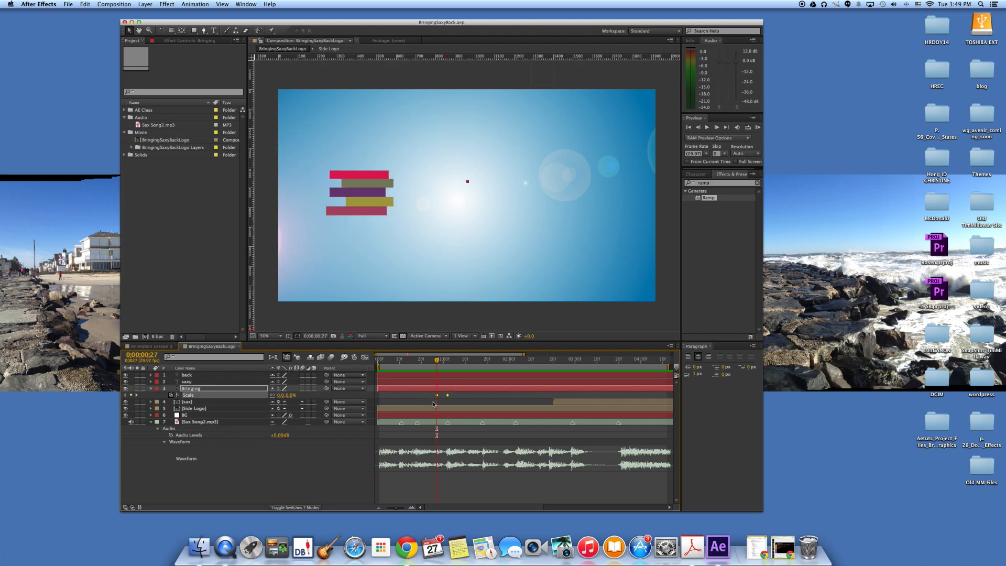
pyautogui.click(365, 359)
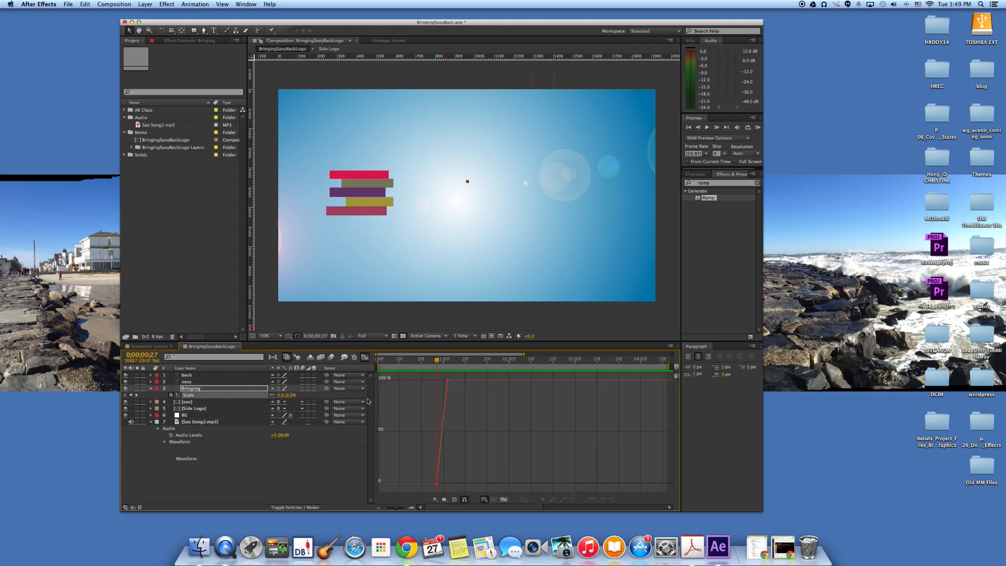
pyautogui.moveTo(396, 508); pyautogui.dragTo(399, 508)
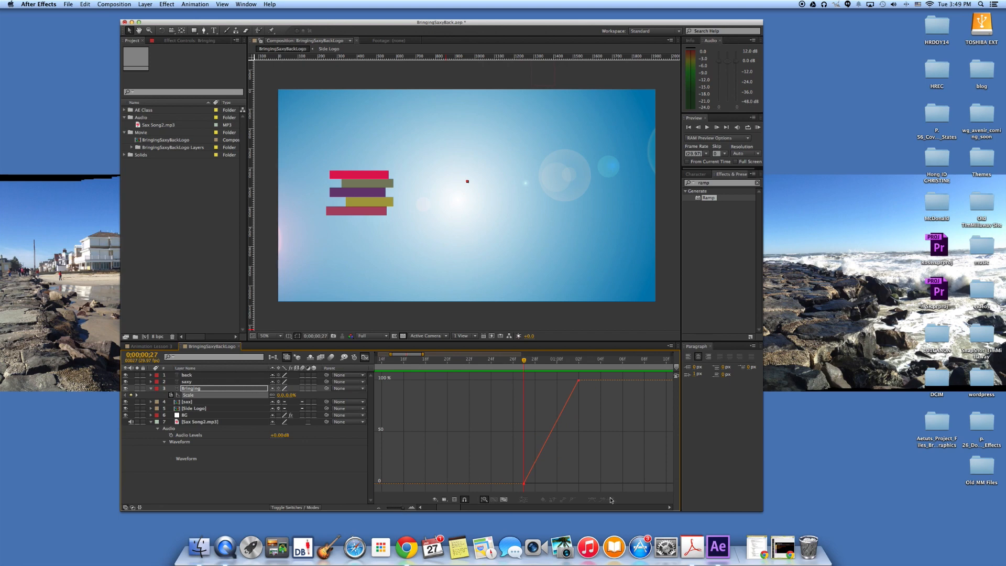
pyautogui.moveTo(524, 487)
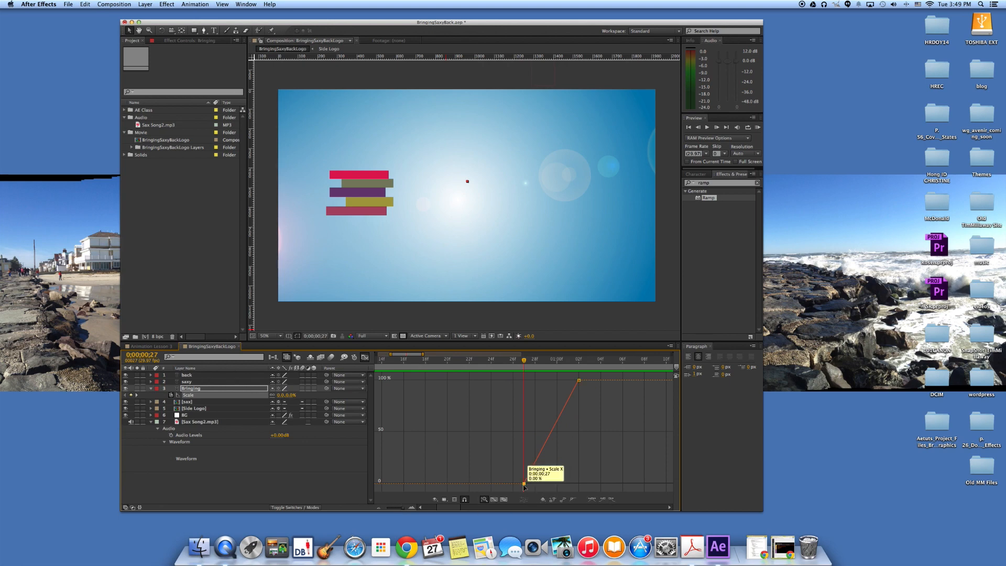
pyautogui.click(612, 500)
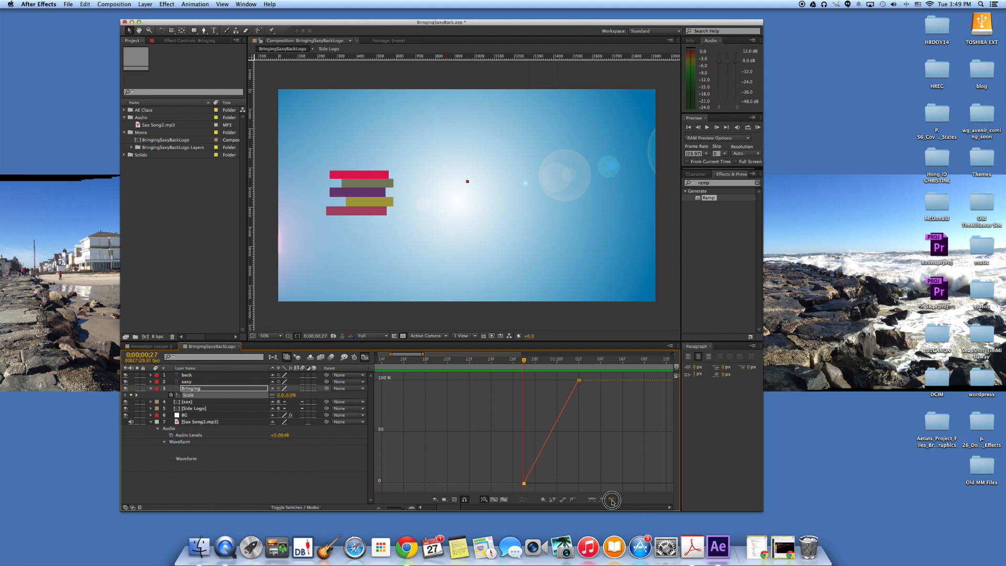
# Lengthen the first Bringing Scale keyframe's outgoing handle, then apply Easy Ease In at 0;00;01;02 and raise its handle to overshoot 100%.
pyautogui.moveTo(542, 483); pyautogui.dragTo(558, 487)
pyautogui.click(578, 379)
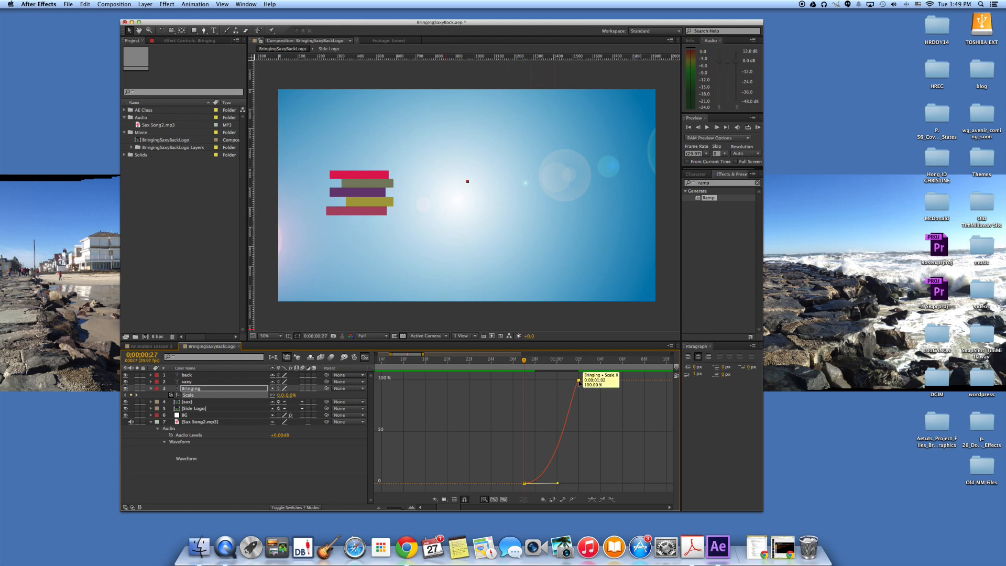
pyautogui.click(603, 500)
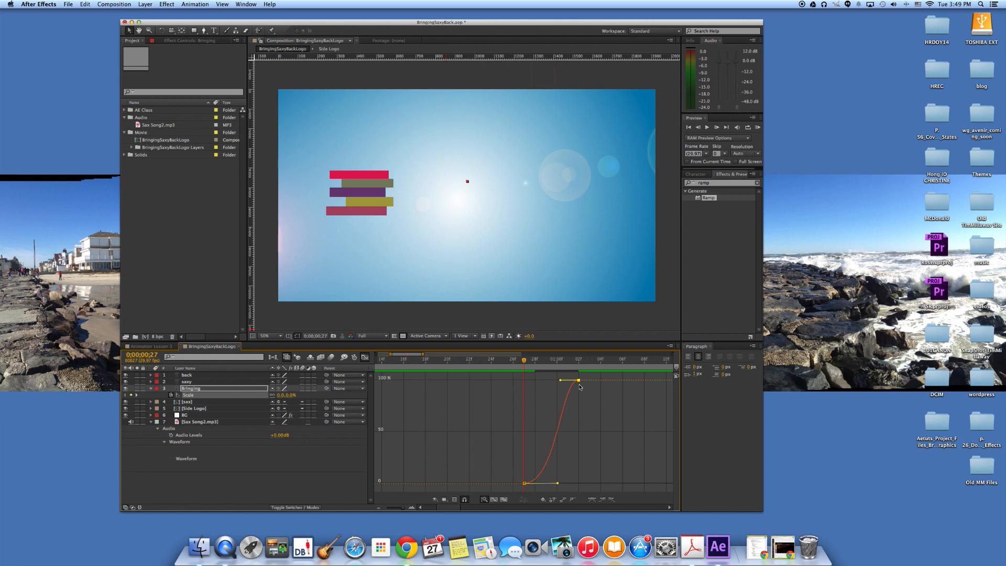
pyautogui.moveTo(560, 381)
pyautogui.mouseDown()
pyautogui.moveTo(531, 373)
pyautogui.moveTo(528, 361)
pyautogui.moveTo(541, 387)
pyautogui.moveTo(528, 365)
pyautogui.moveTo(579, 385)
pyautogui.moveTo(530, 386)
pyautogui.moveTo(579, 395)
pyautogui.moveTo(534, 386)
pyautogui.moveTo(546, 387)
pyautogui.mouseUp()
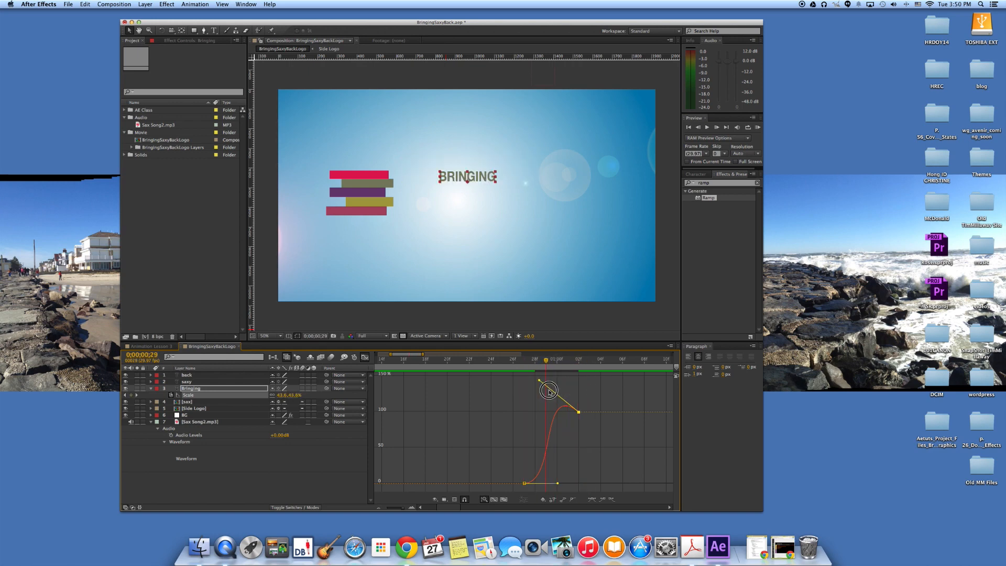
# Reveal the saxy layer's Position and Scale, return to the layer-bar timeline and select its Scale keyframes.
pyautogui.click(186, 381)
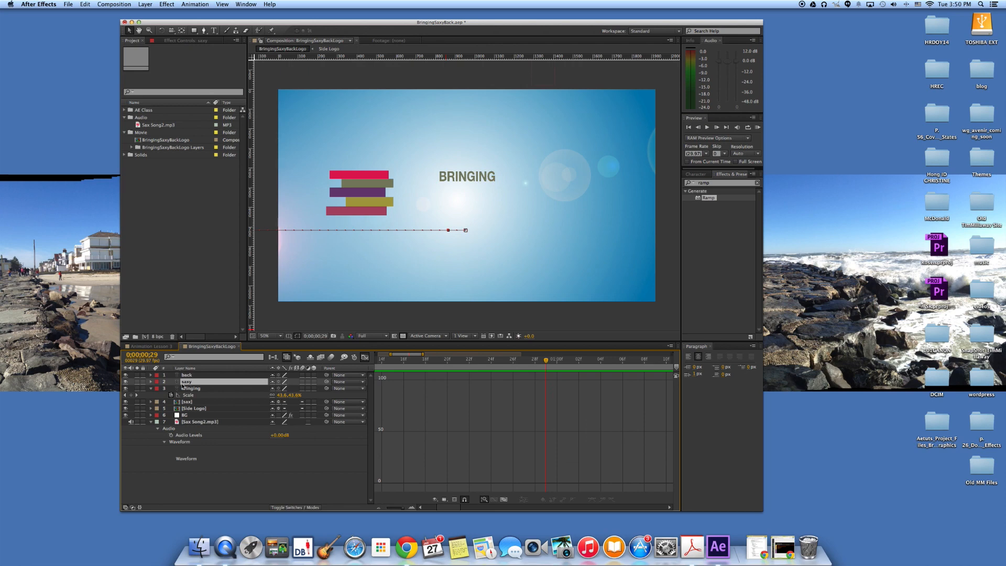
pyautogui.press('p')
pyautogui.hotkey('shift', 's')
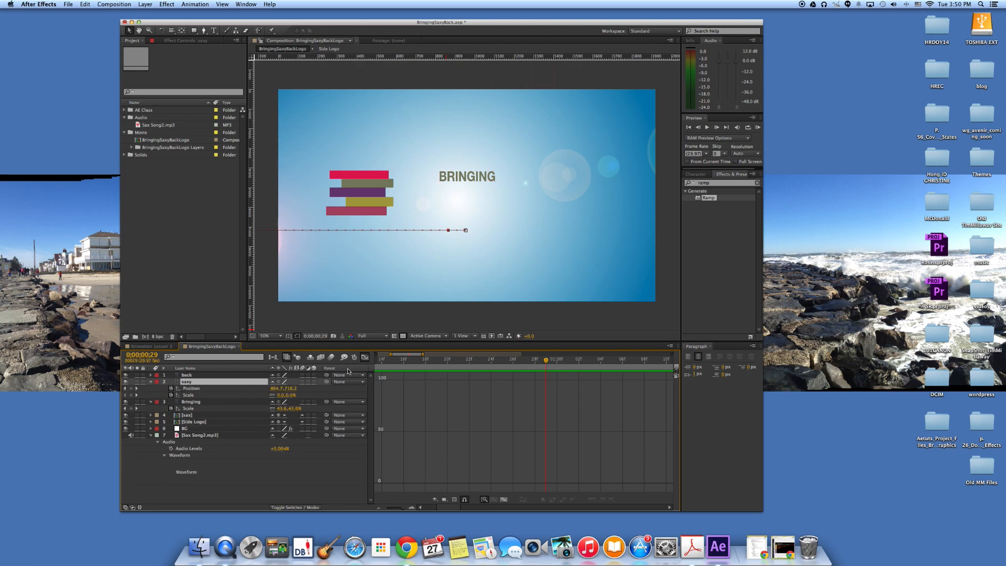
pyautogui.click(367, 359)
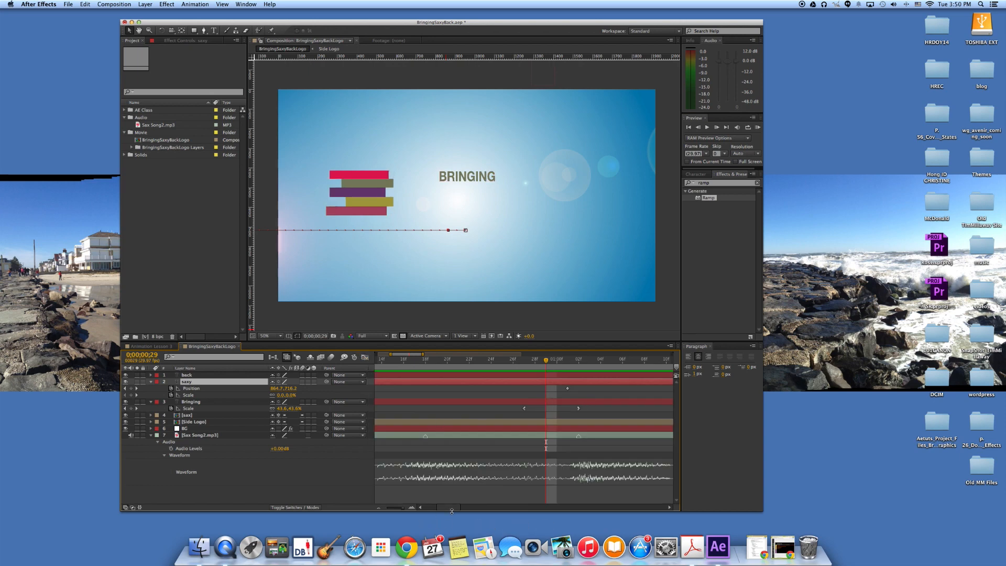
pyautogui.moveTo(445, 510); pyautogui.dragTo(393, 508)
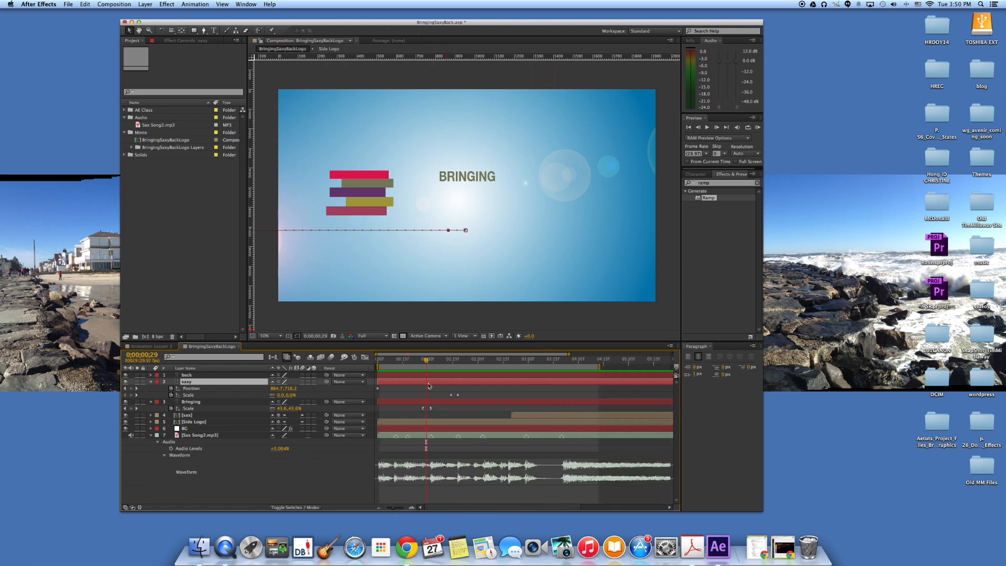
pyautogui.moveTo(425, 361); pyautogui.dragTo(448, 397)
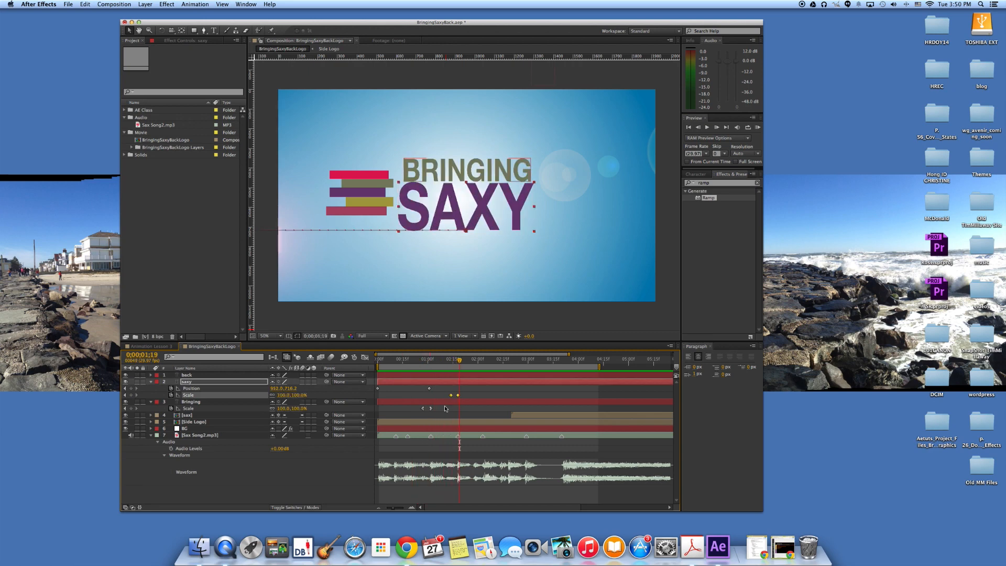
# In the Graph Editor, apply Easy Ease Out to saxy's Scale keyframe at 0;00;01;14 and lengthen its outgoing handle.
pyautogui.click(364, 358)
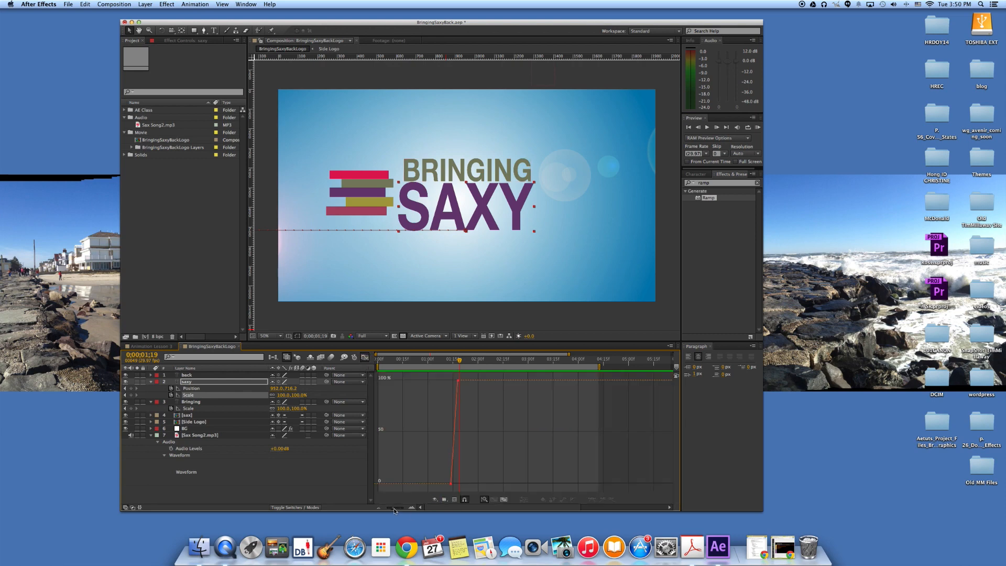
pyautogui.moveTo(394, 507); pyautogui.dragTo(414, 510)
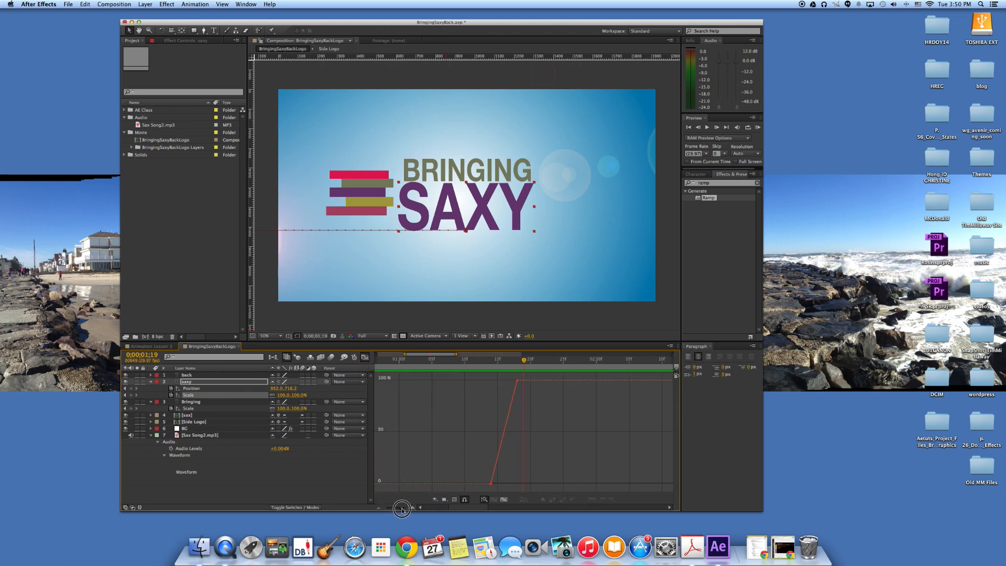
pyautogui.click(491, 484)
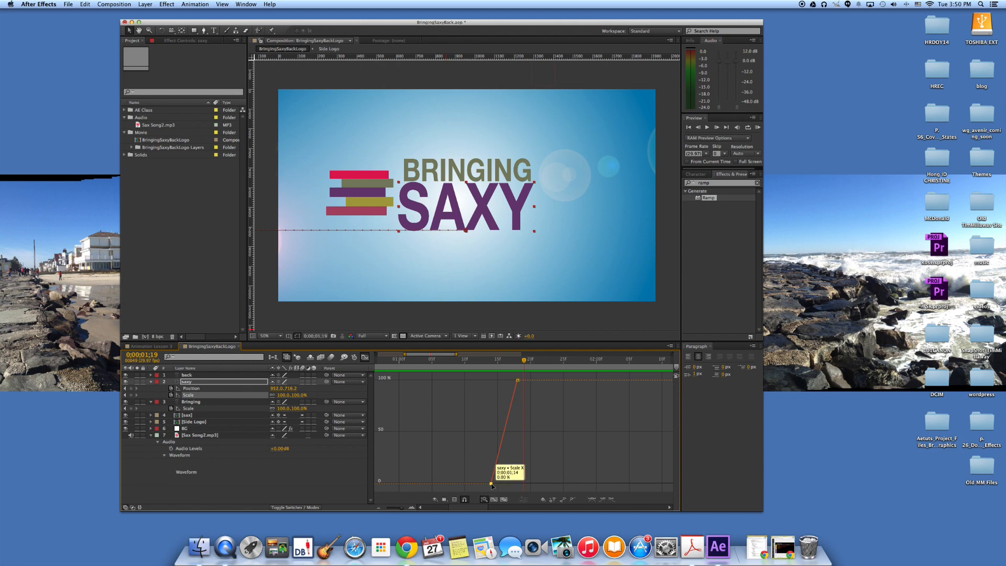
pyautogui.click(611, 501)
pyautogui.moveTo(501, 484); pyautogui.dragTo(518, 483)
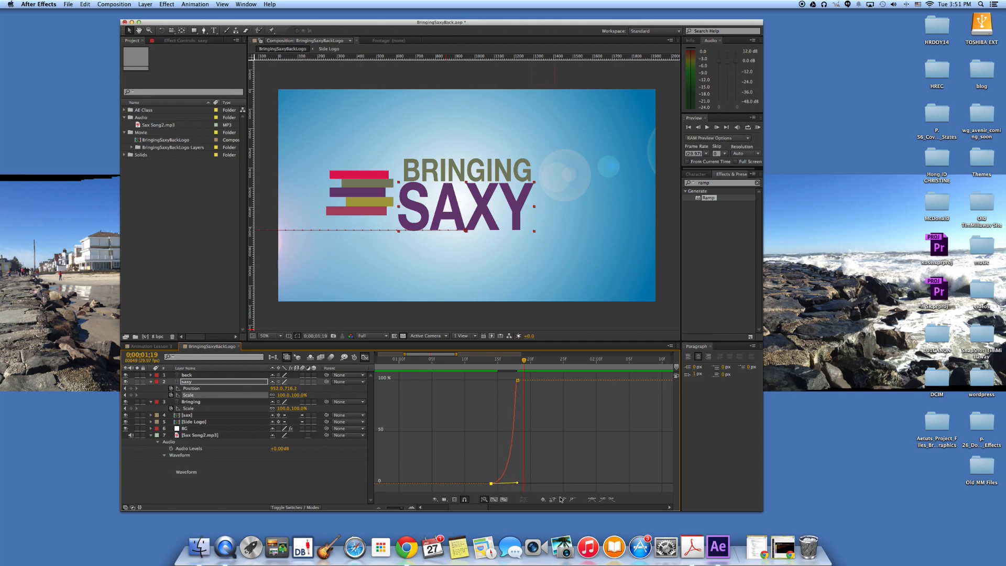
# Apply Easy Ease In to saxy's 100% Scale keyframe and pull its handle up for an overshoot, scrubbing to check it.
pyautogui.click(518, 381)
pyautogui.click(602, 500)
pyautogui.moveTo(509, 381); pyautogui.dragTo(490, 369)
pyautogui.moveTo(526, 363)
pyautogui.mouseDown()
pyautogui.moveTo(478, 365)
pyautogui.moveTo(530, 373)
pyautogui.moveTo(470, 366)
pyautogui.moveTo(520, 378)
pyautogui.mouseUp()
# Paste a copy of the back layer's final Position keyframe at 0;00;02;06.
pyautogui.moveTo(450, 361)
pyautogui.mouseDown()
pyautogui.moveTo(436, 363)
pyautogui.moveTo(454, 369)
pyautogui.moveTo(402, 370)
pyautogui.moveTo(456, 374)
pyautogui.mouseUp()
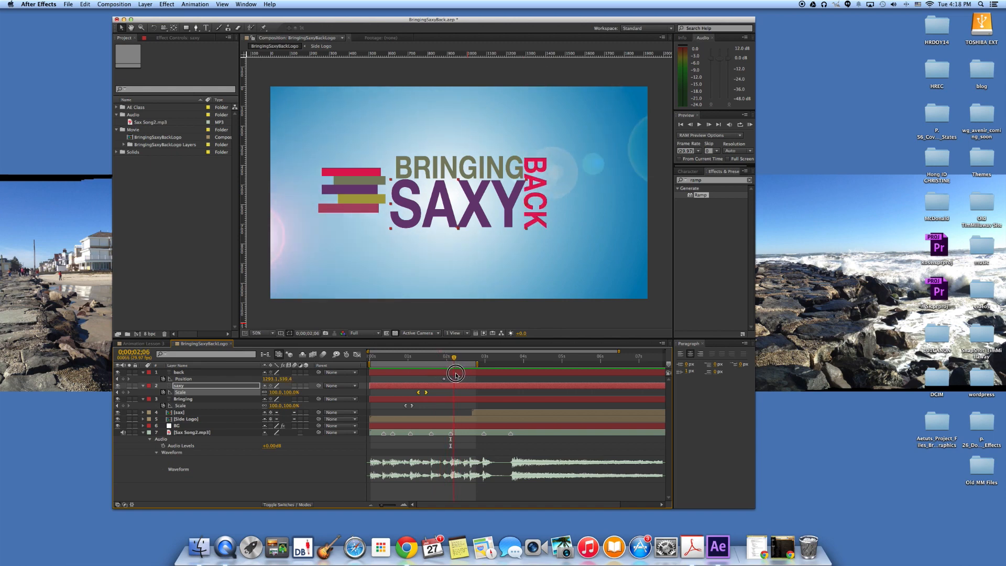
pyautogui.click(450, 379)
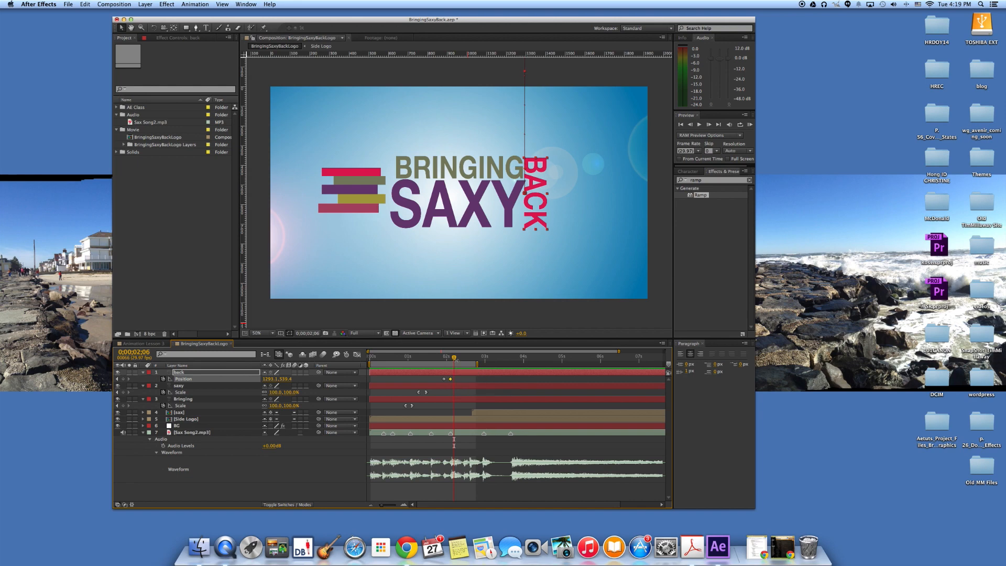
pyautogui.click(456, 359)
pyautogui.moveTo(456, 359); pyautogui.dragTo(455, 359)
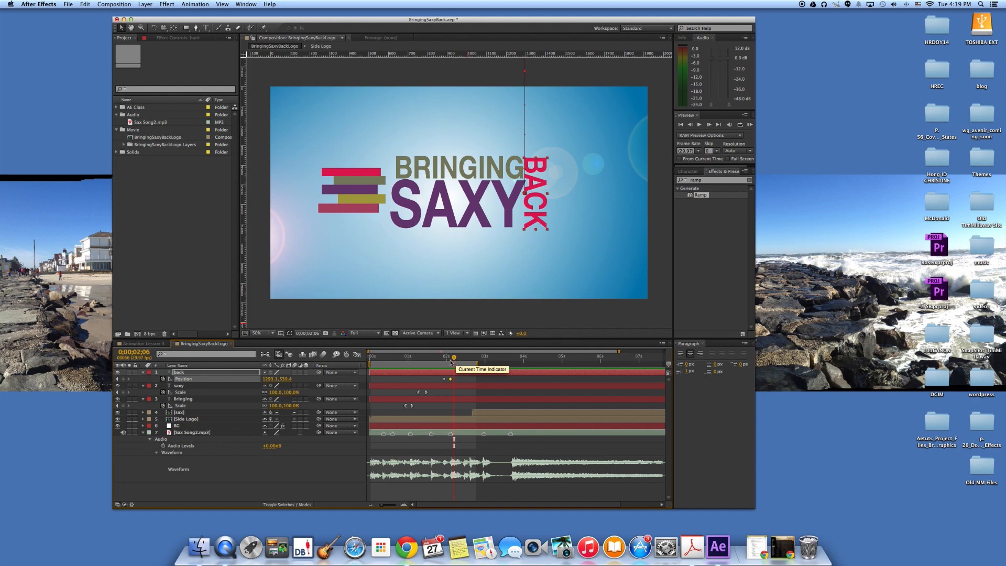
pyautogui.click(85, 5)
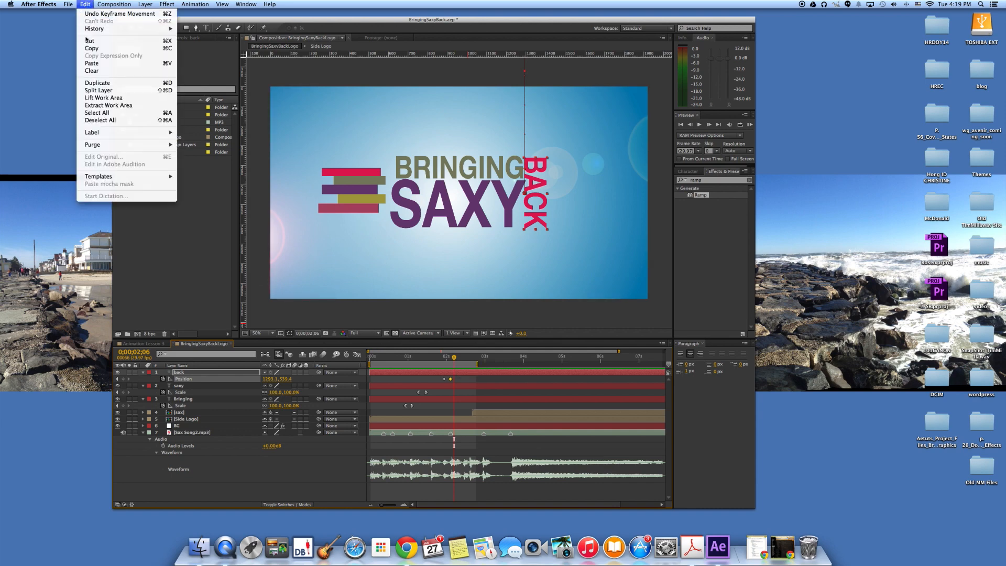
pyautogui.click(92, 63)
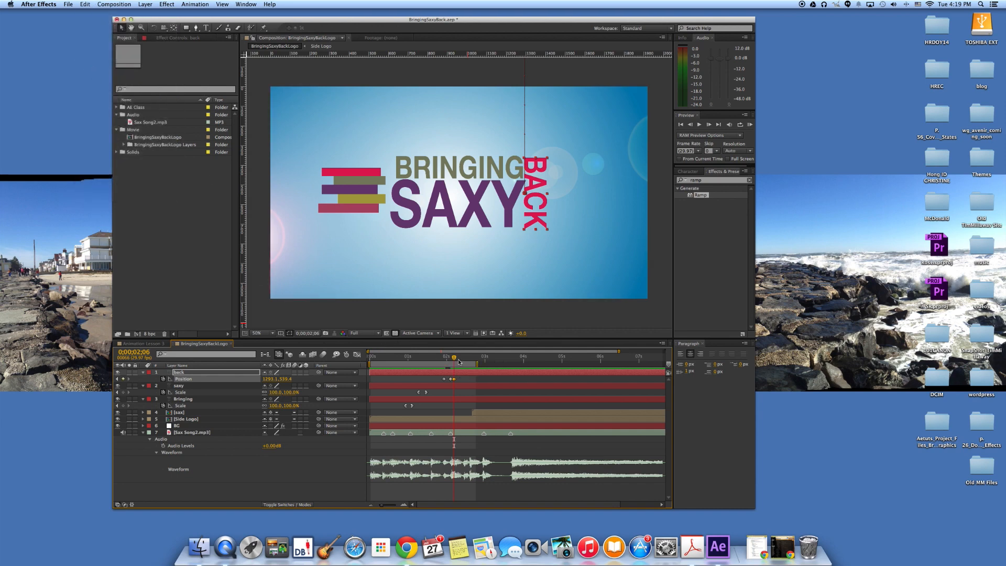
# At the middle keyframe on 0;00;02;03, set the back layer's Position to 1293.1, 570.4 so it overshoots downward.
pyautogui.moveTo(453, 379); pyautogui.dragTo(454, 382)
pyautogui.press('pageup')
pyautogui.press('pageup')
pyautogui.click(451, 379)
pyautogui.moveTo(452, 358); pyautogui.dragTo(451, 356)
pyautogui.moveTo(383, 506); pyautogui.dragTo(388, 506)
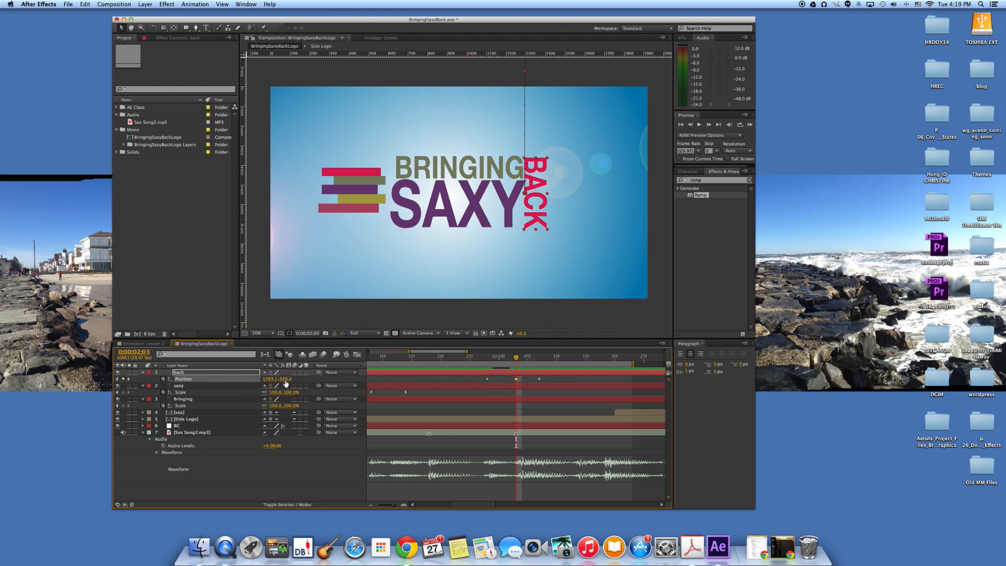
pyautogui.moveTo(270, 383); pyautogui.dragTo(298, 384)
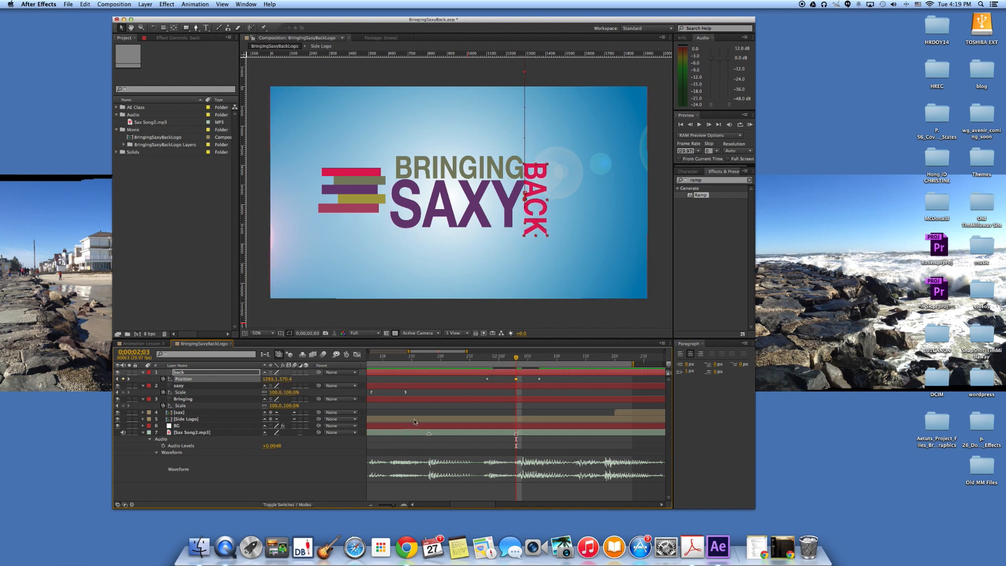
# Apply Easy Ease Out to the back layer's Position keyframes at 0;00;01;28 and 0;00;02;03.
pyautogui.moveTo(519, 361); pyautogui.dragTo(488, 360)
pyautogui.click(488, 379)
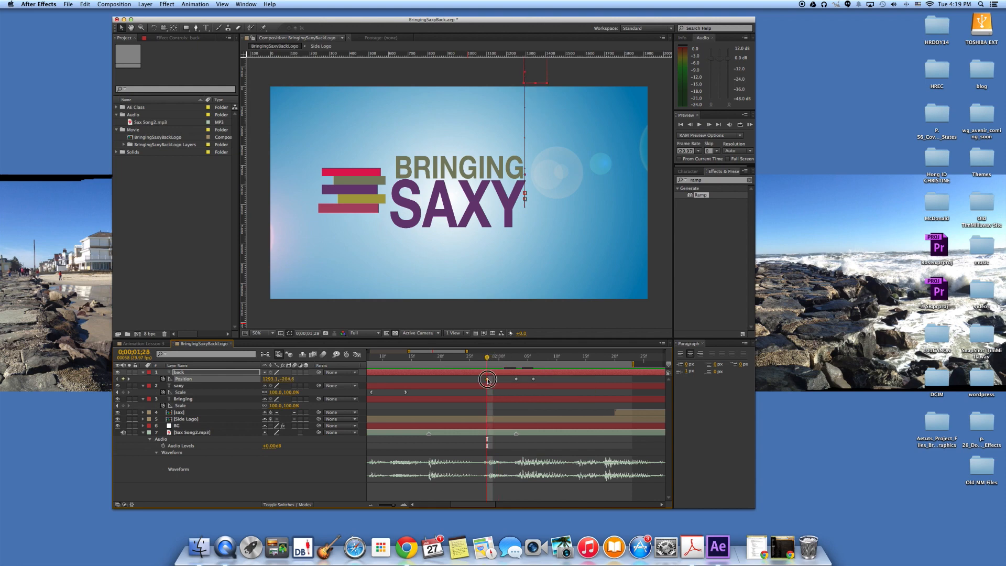
pyautogui.rightClick(488, 381)
pyautogui.moveTo(564, 466)
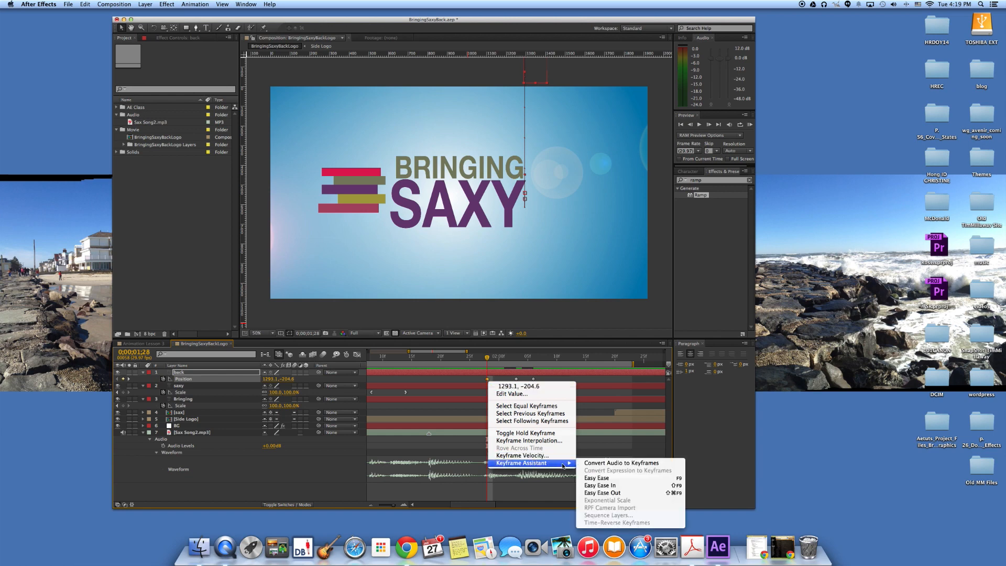
pyautogui.click(585, 486)
pyautogui.rightClick(517, 379)
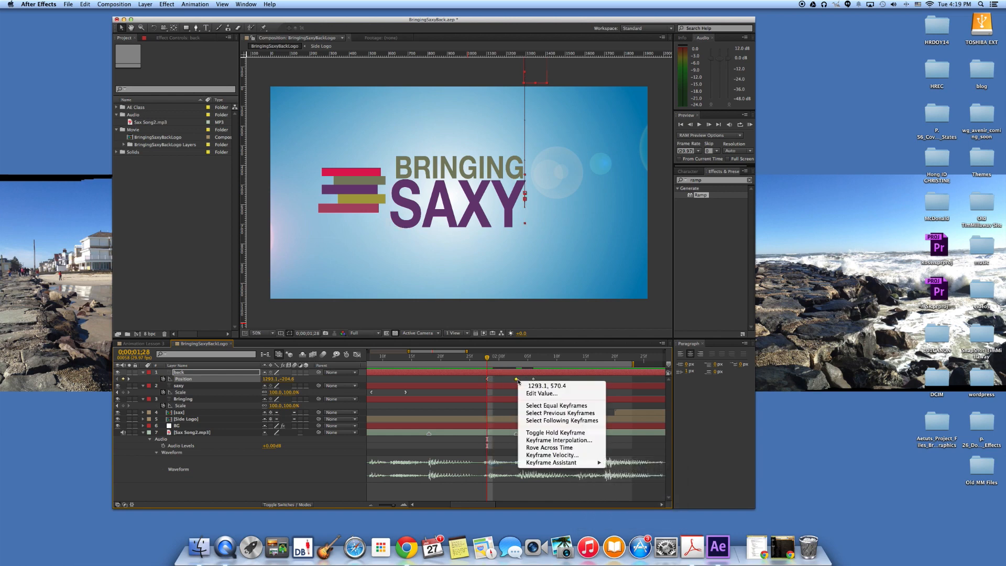
pyautogui.moveTo(598, 463)
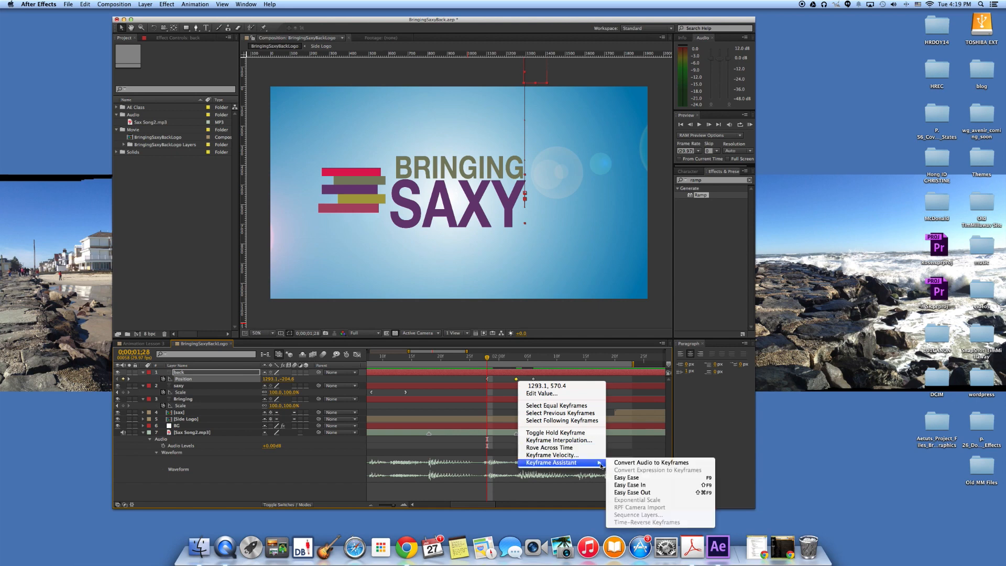
pyautogui.click(637, 492)
# Apply Easy Ease In to the back layer's last Position keyframe and scrub through the drop to check it.
pyautogui.rightClick(533, 379)
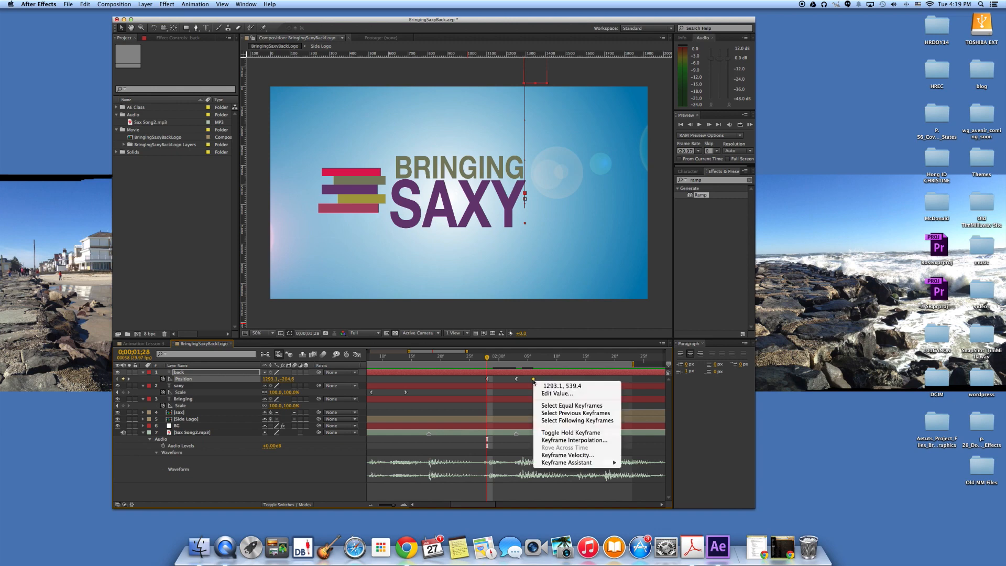
pyautogui.moveTo(595, 463)
pyautogui.click(645, 485)
pyautogui.moveTo(488, 359)
pyautogui.mouseDown()
pyautogui.moveTo(545, 362)
pyautogui.moveTo(469, 363)
pyautogui.moveTo(498, 361)
pyautogui.mouseUp()
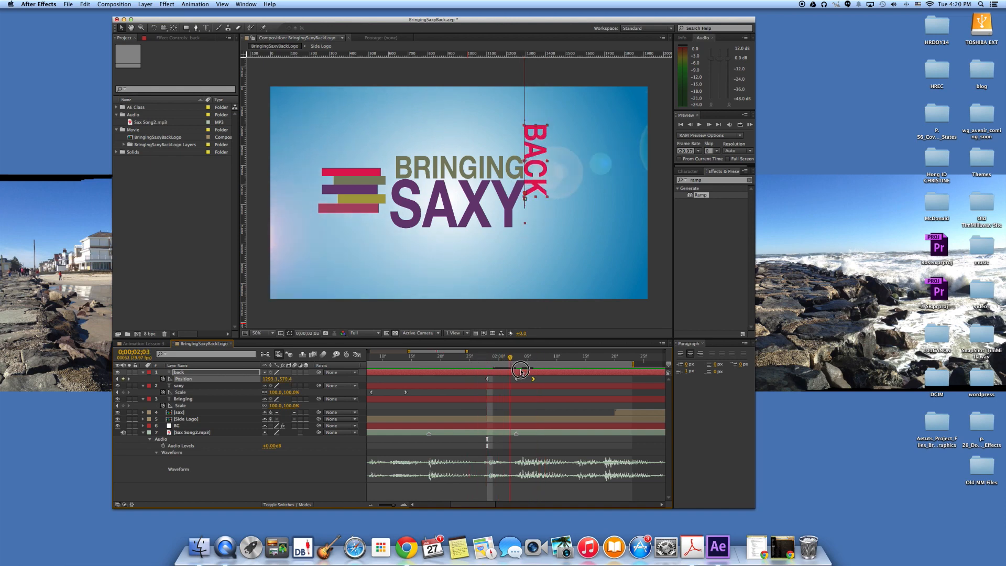
# Collapse the back, saxy and Bringing layers' properties in the timeline.
pyautogui.click(144, 373)
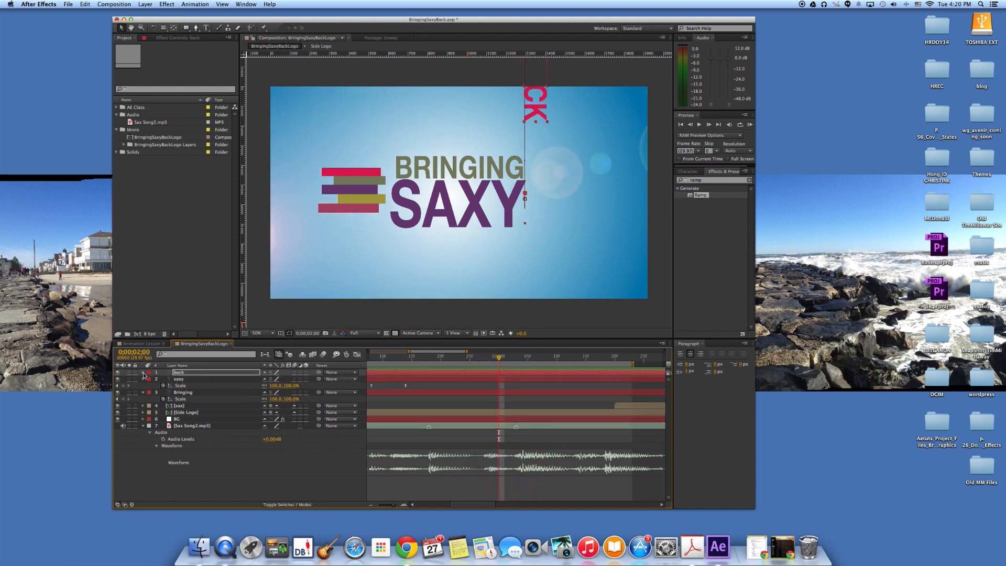
pyautogui.click(145, 381)
pyautogui.click(145, 379)
pyautogui.click(144, 385)
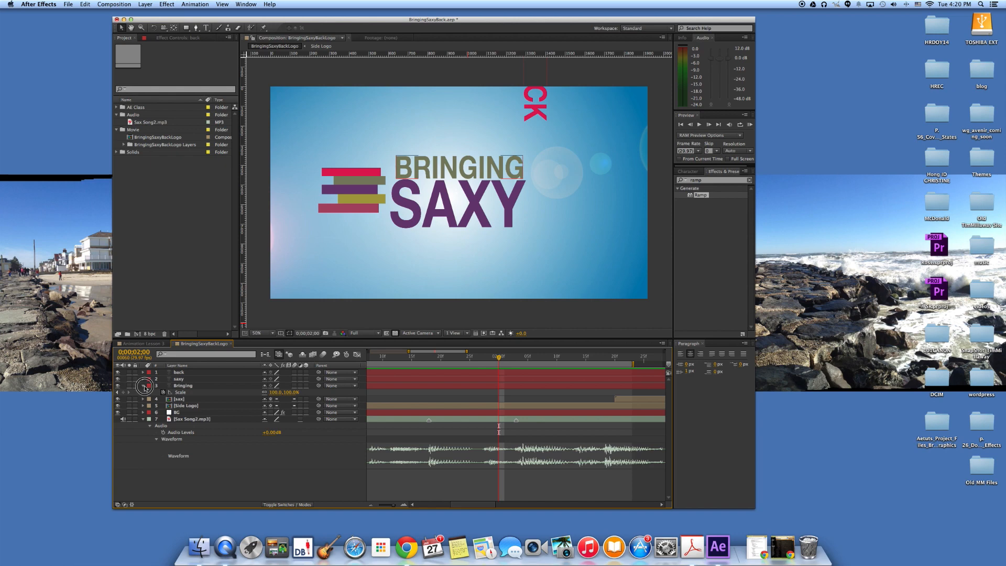
# Fit the whole composition in the timeline and scrub through the opening beats to 0;00;00;18.
pyautogui.click(197, 373)
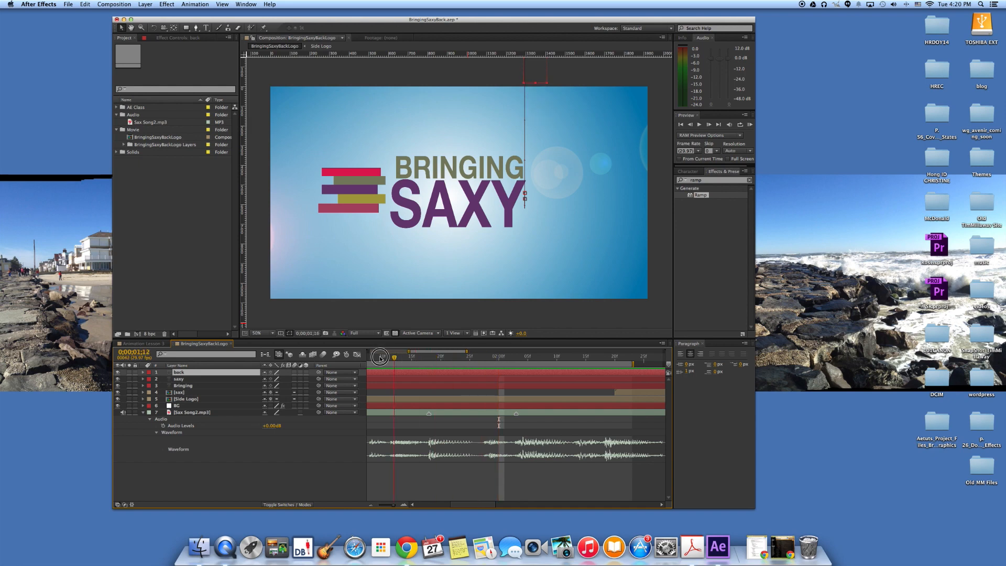
pyautogui.press('Home')
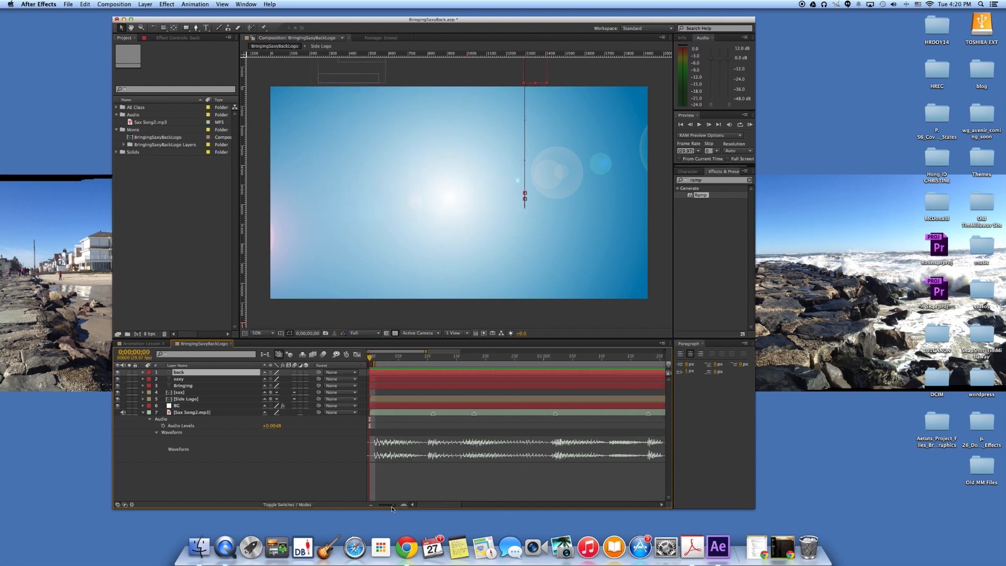
pyautogui.moveTo(391, 506); pyautogui.dragTo(378, 507)
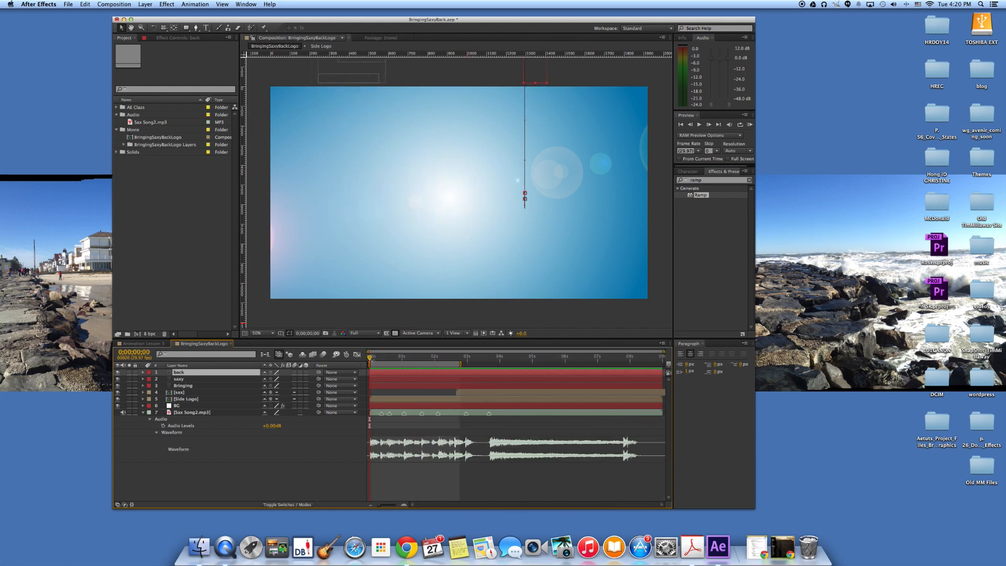
pyautogui.moveTo(371, 359); pyautogui.dragTo(383, 362)
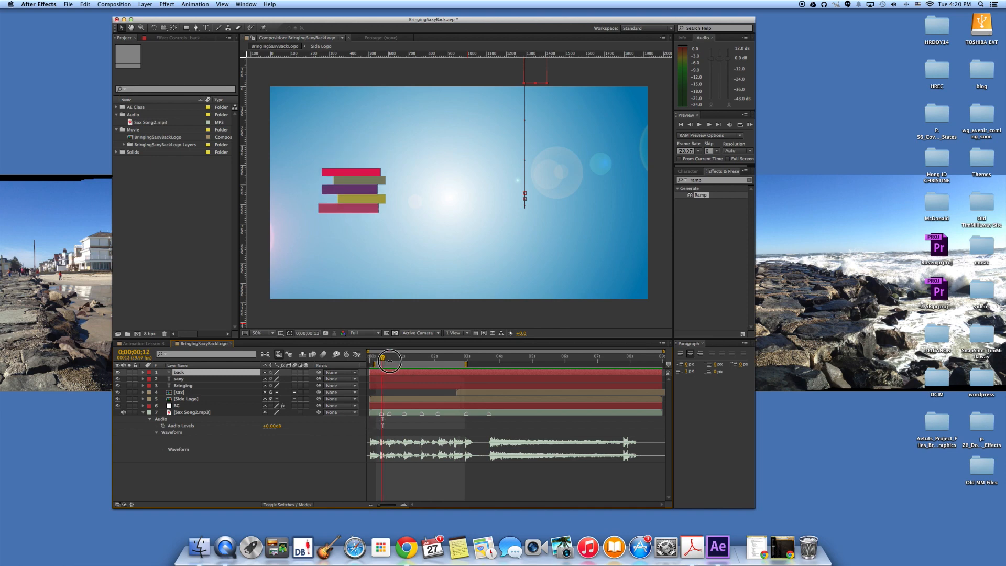
pyautogui.click(382, 361)
pyautogui.moveTo(382, 358); pyautogui.dragTo(389, 358)
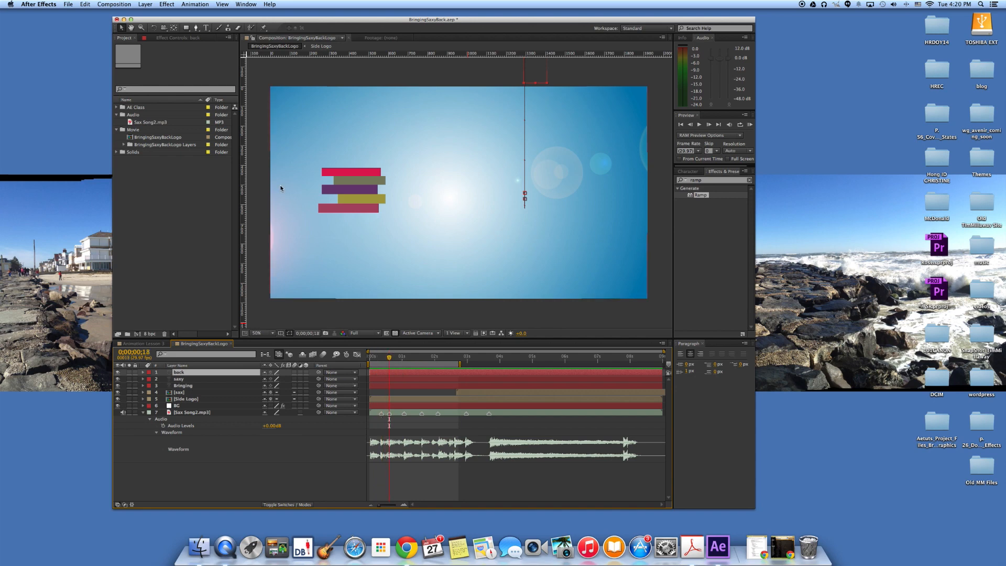
# Add a new null object layer to the BringingSaxyBackLogo composition.
pyautogui.click(68, 4)
pyautogui.moveTo(76, 13)
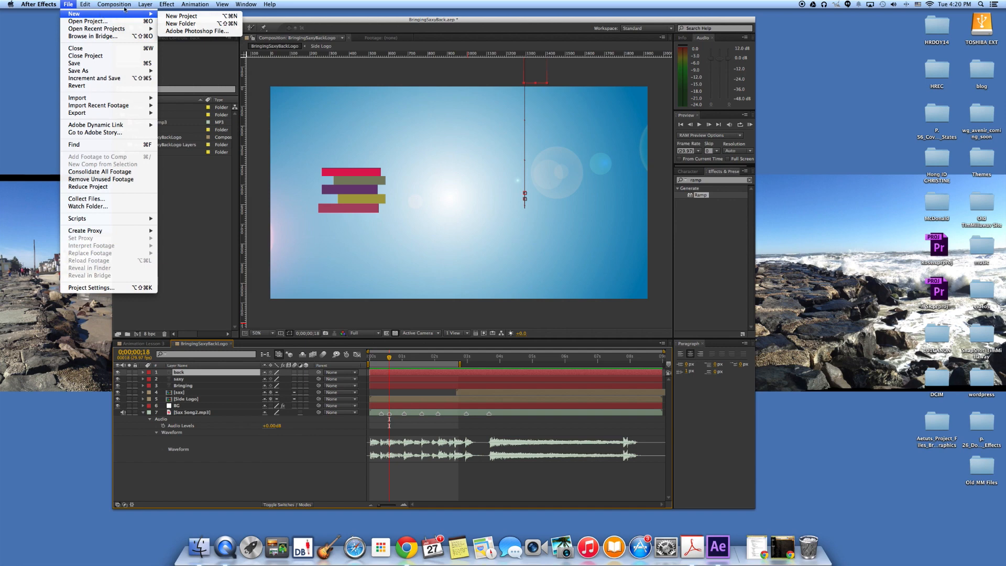
pyautogui.click(146, 5)
pyautogui.click(145, 4)
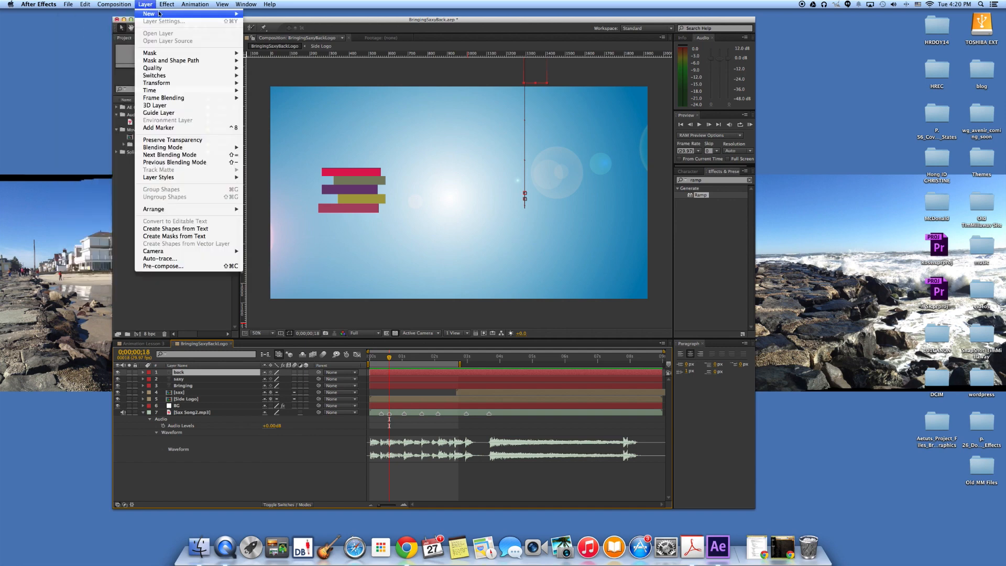
pyautogui.moveTo(244, 15)
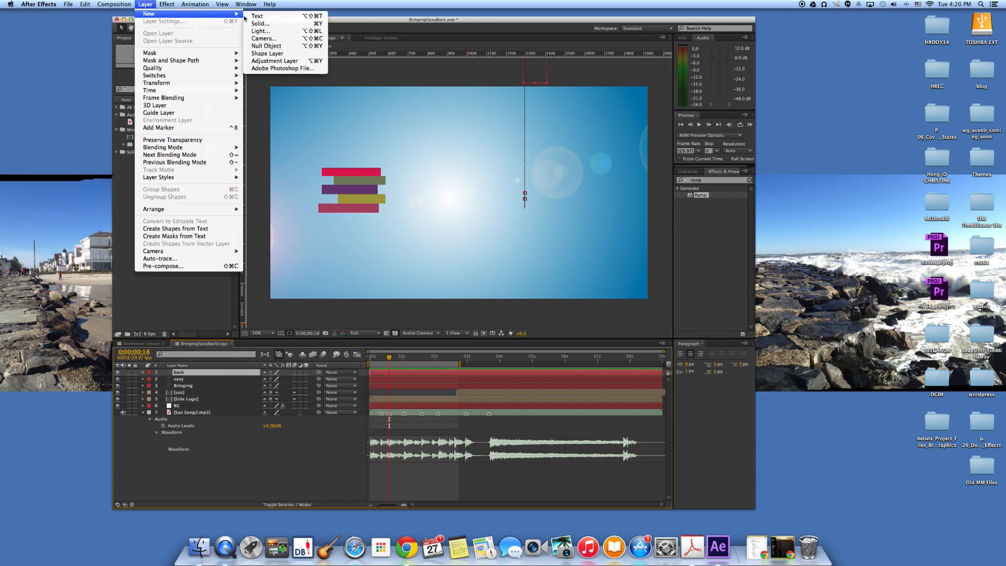
pyautogui.click(268, 46)
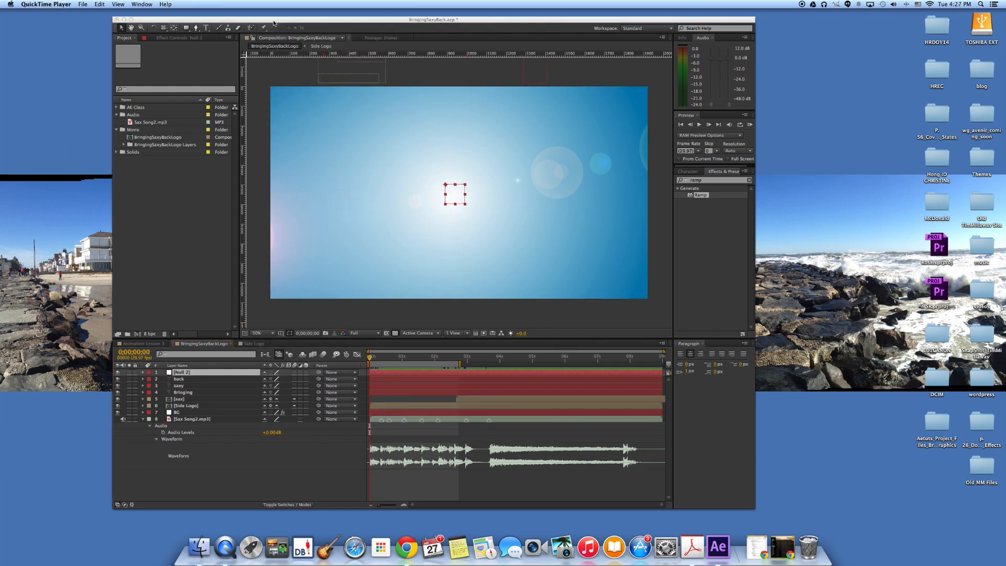
pyautogui.moveTo(273, 23); pyautogui.dragTo(299, 23)
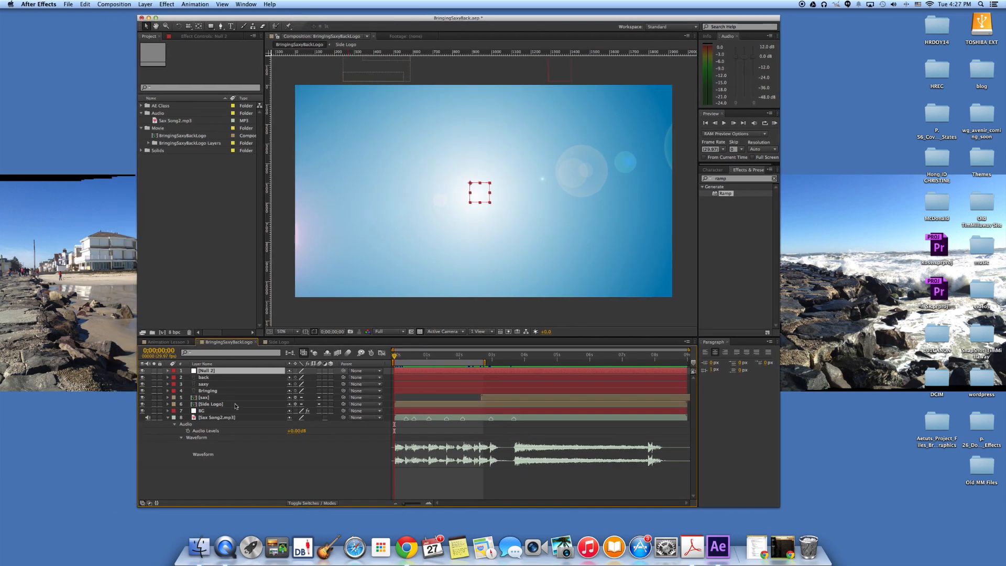
# Parent the back, saxy, Bringing, sax and Side Logo layers to the null layer.
pyautogui.click(220, 377)
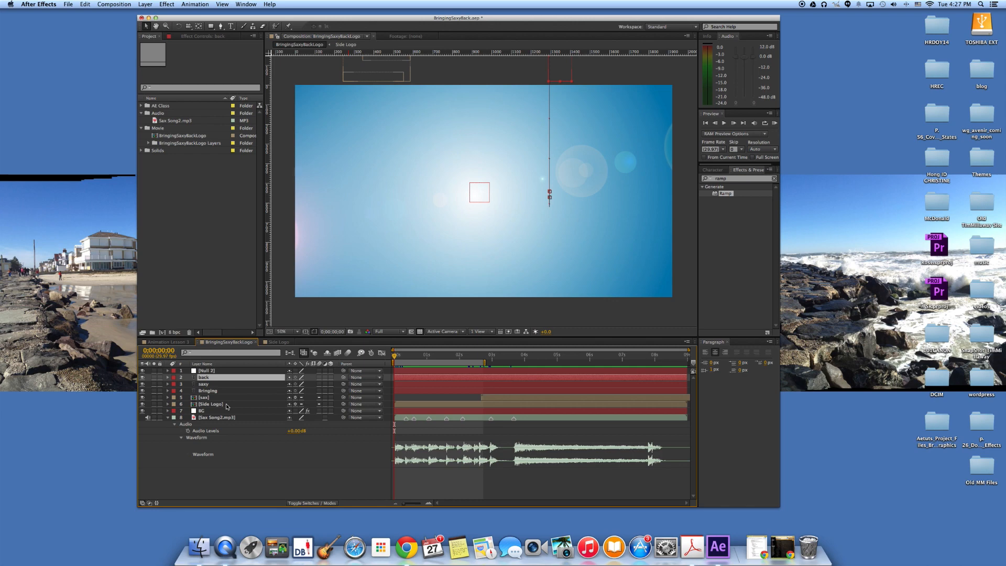
pyautogui.keyDown('shift'); pyautogui.click(227, 404); pyautogui.keyUp('shift')
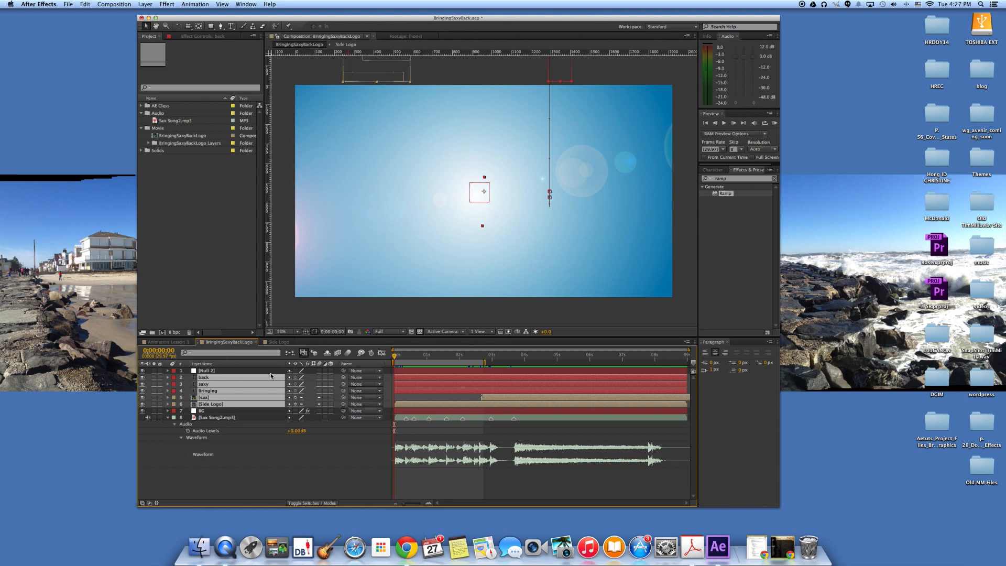
pyautogui.moveTo(344, 378); pyautogui.dragTo(260, 375)
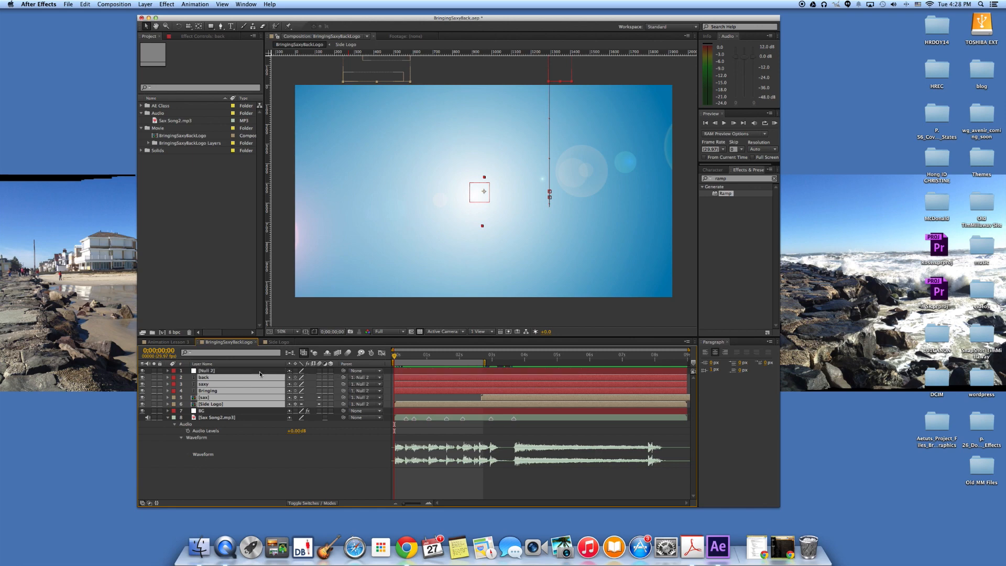
pyautogui.click(364, 378)
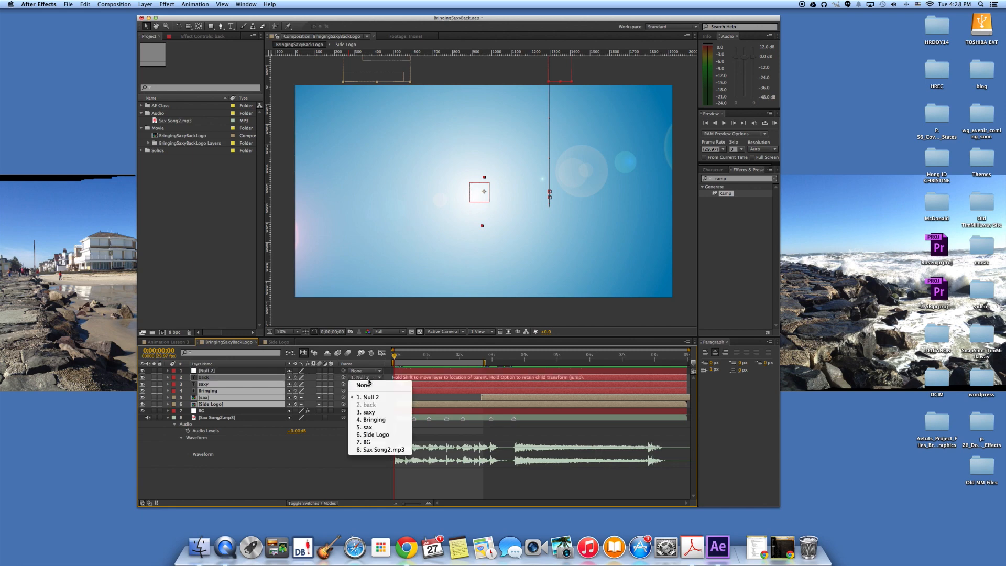
pyautogui.click(370, 397)
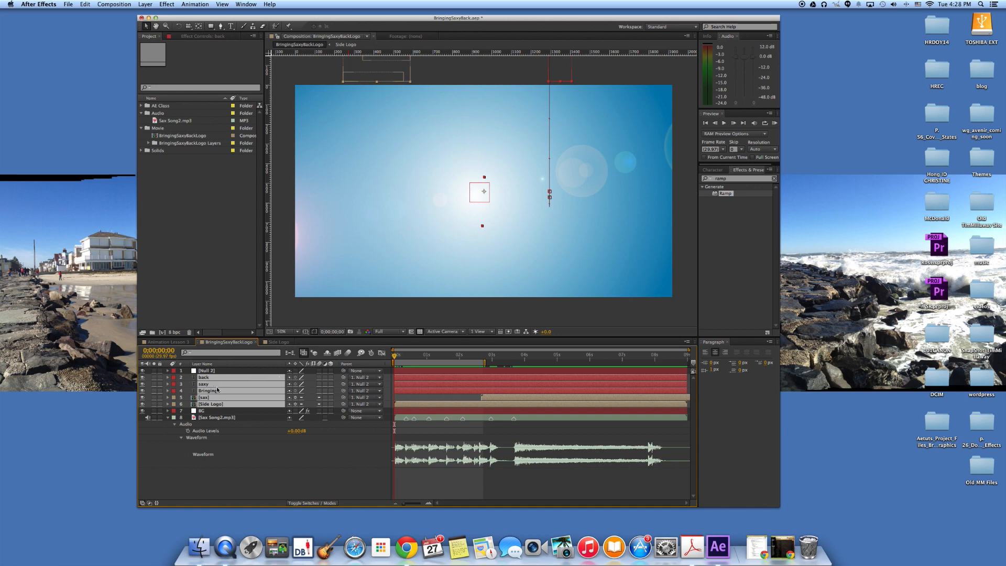
pyautogui.click(242, 453)
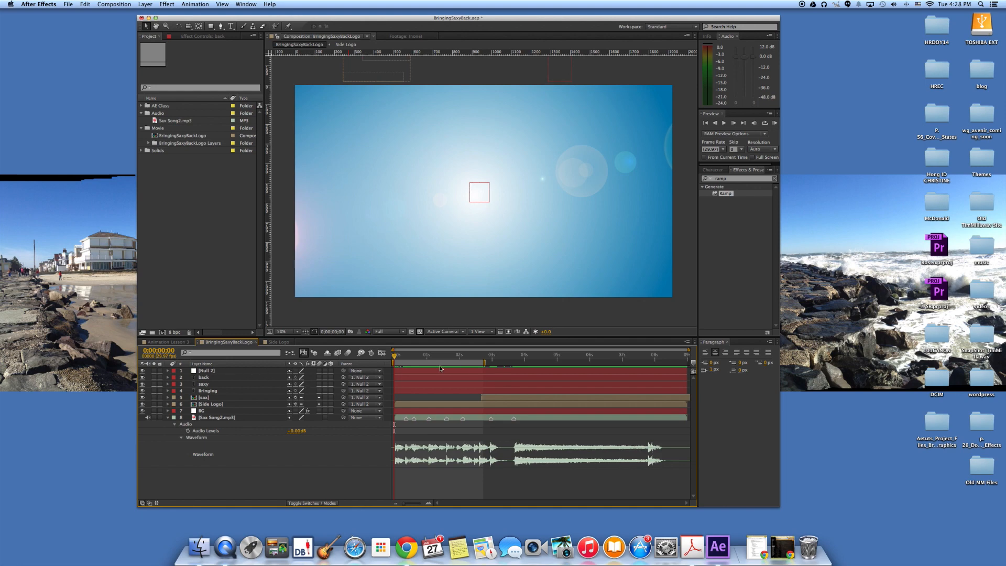
# At 0;00;02;02, test the parenting by moving the null up and to the right, and undo the move.
pyautogui.moveTo(394, 360); pyautogui.dragTo(462, 364)
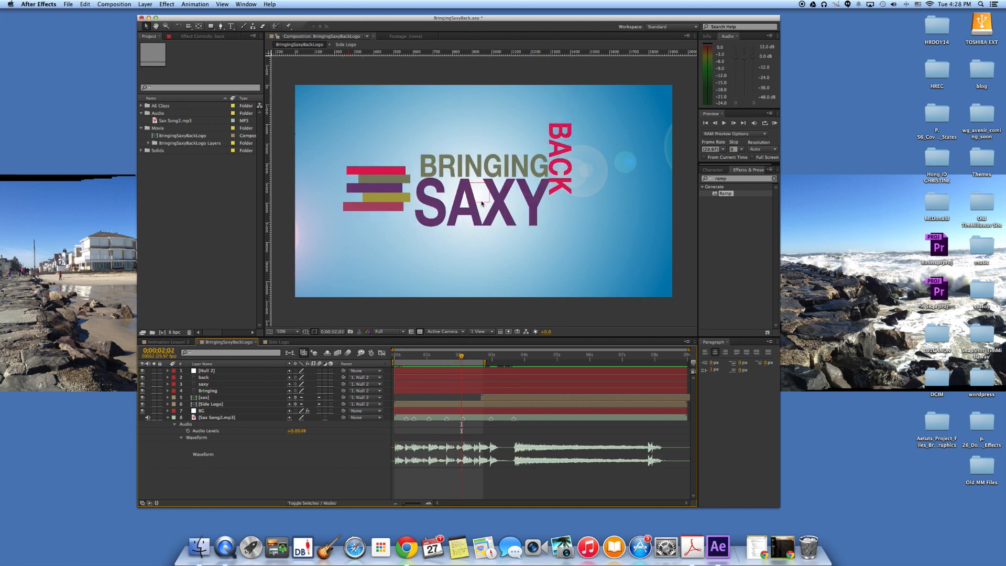
pyautogui.click(254, 372)
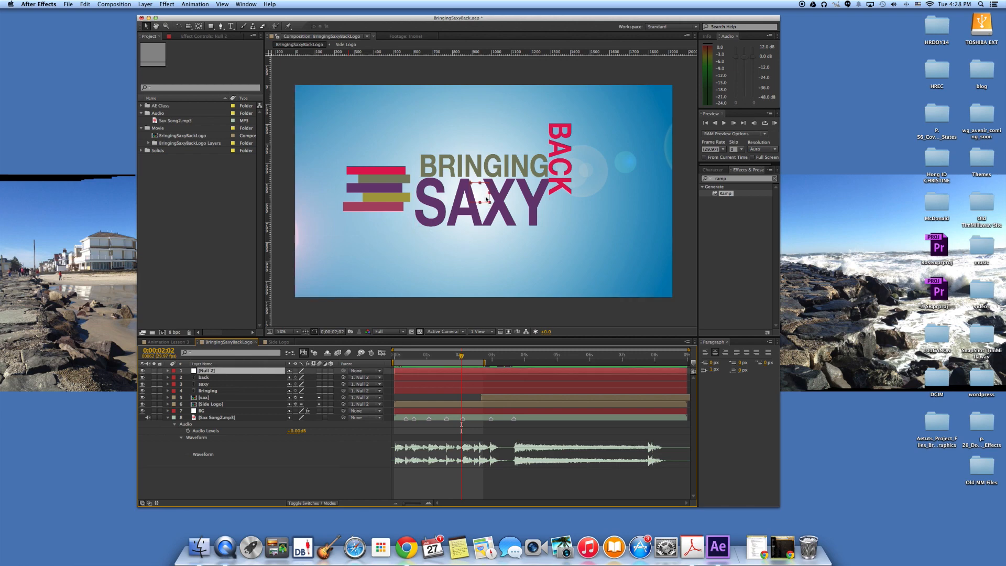
pyautogui.moveTo(487, 203)
pyautogui.mouseDown()
pyautogui.moveTo(547, 211)
pyautogui.moveTo(500, 207)
pyautogui.moveTo(531, 191)
pyautogui.moveTo(504, 209)
pyautogui.moveTo(602, 193)
pyautogui.moveTo(503, 202)
pyautogui.moveTo(498, 192)
pyautogui.mouseUp()
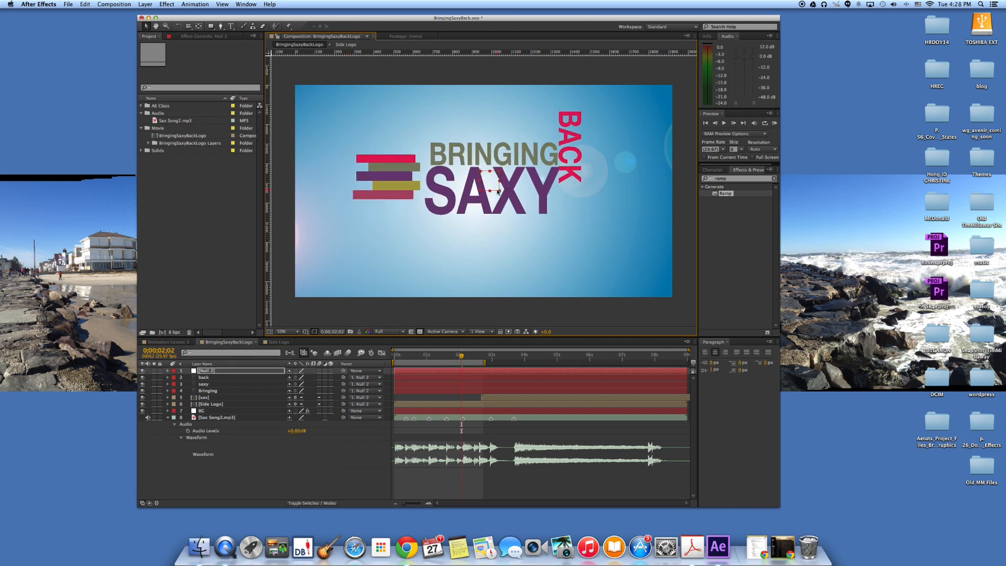
pyautogui.press('super+z')
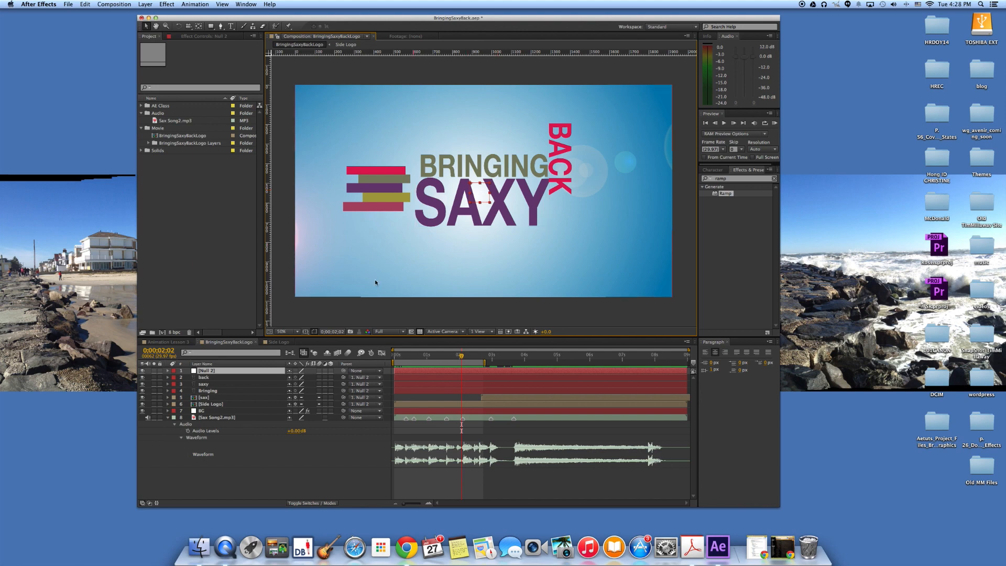
# At 0;00;00;18, add Position and Scale keyframes to the null layer.
pyautogui.click(219, 372)
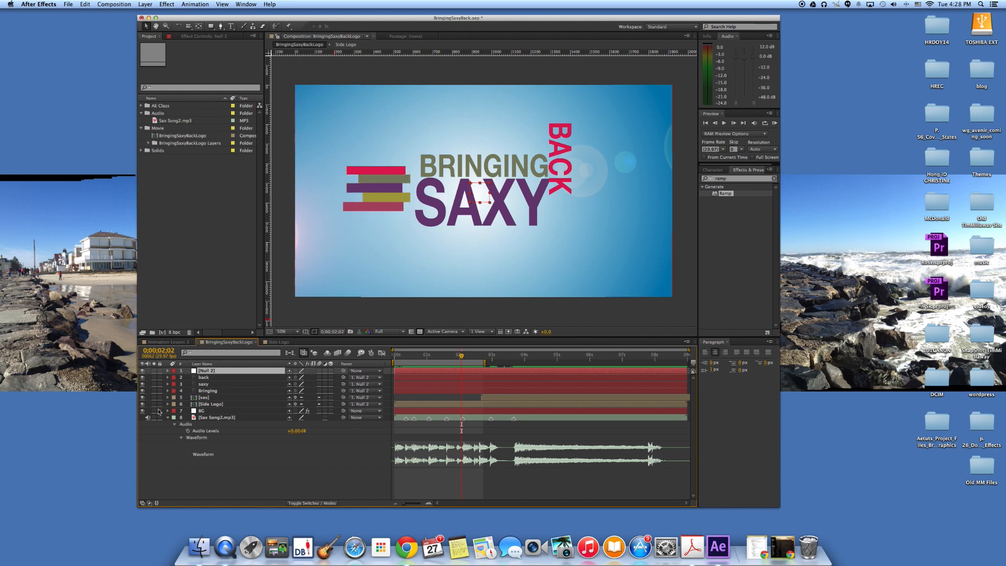
pyautogui.press('p')
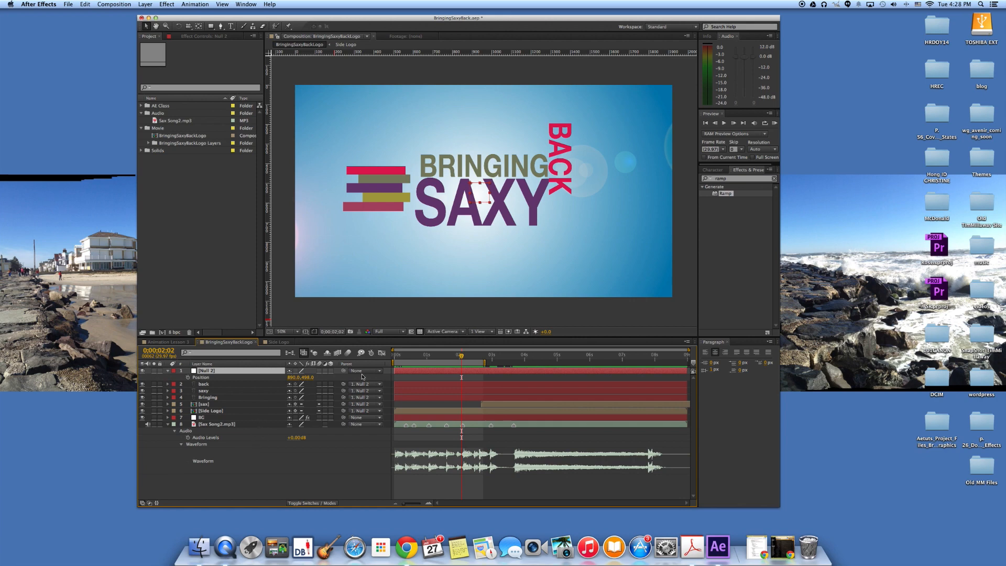
pyautogui.moveTo(462, 360); pyautogui.dragTo(414, 363)
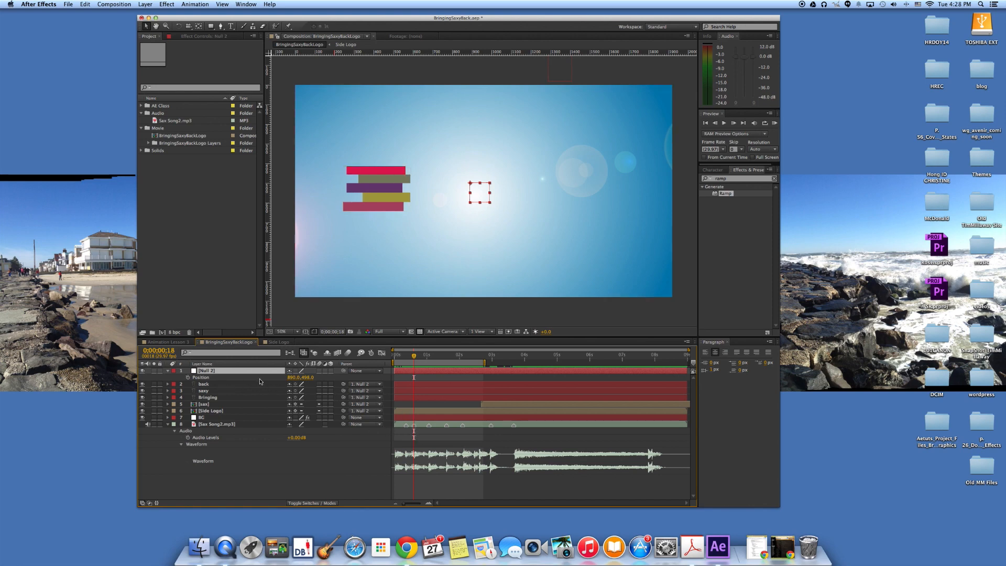
pyautogui.click(217, 378)
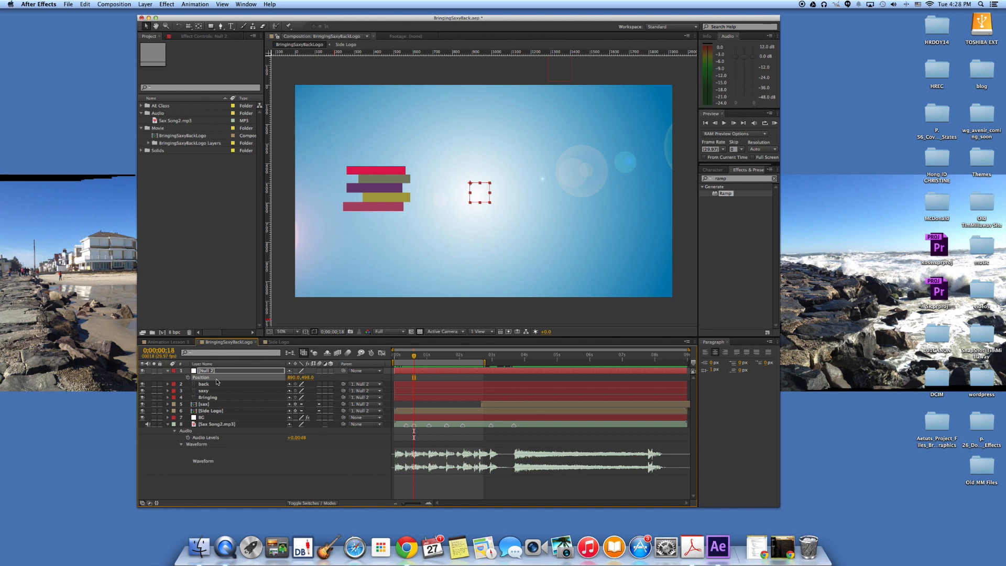
pyautogui.hotkey('shift', 's')
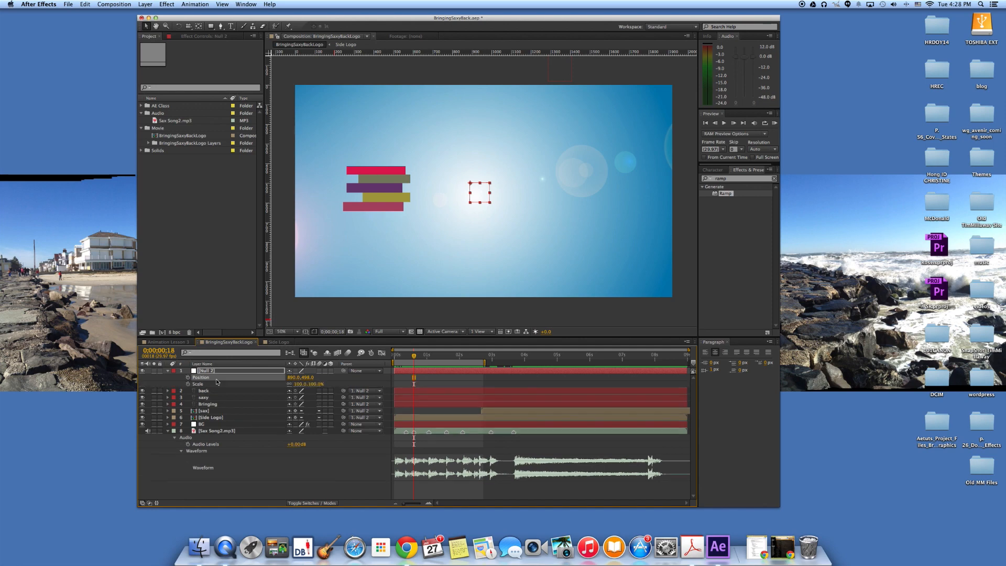
pyautogui.click(188, 384)
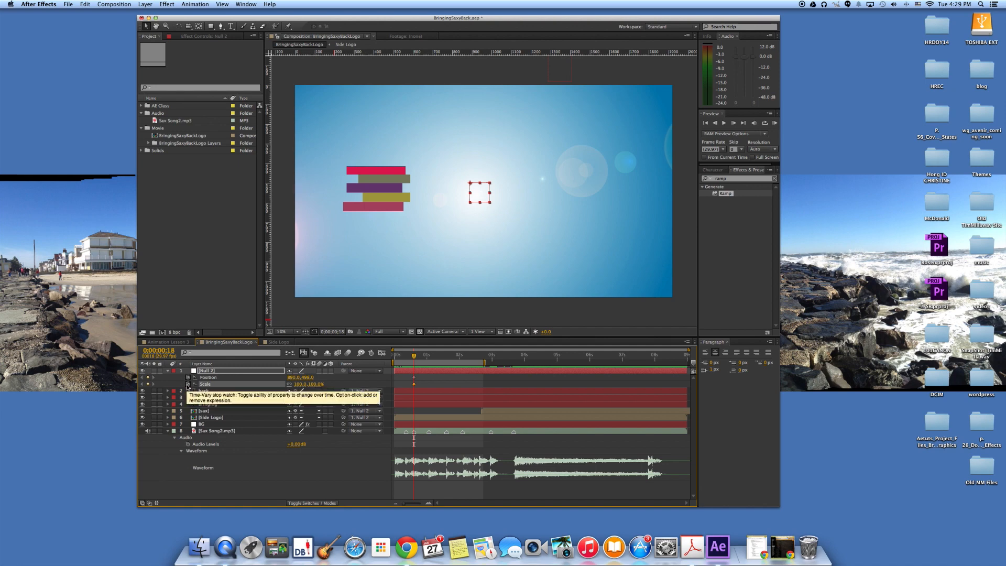
# At 0;00;00;12, set the null's Scale to 286% and shift its Position far right and slightly up, and scrub through the move.
pyautogui.moveTo(414, 356); pyautogui.dragTo(409, 358)
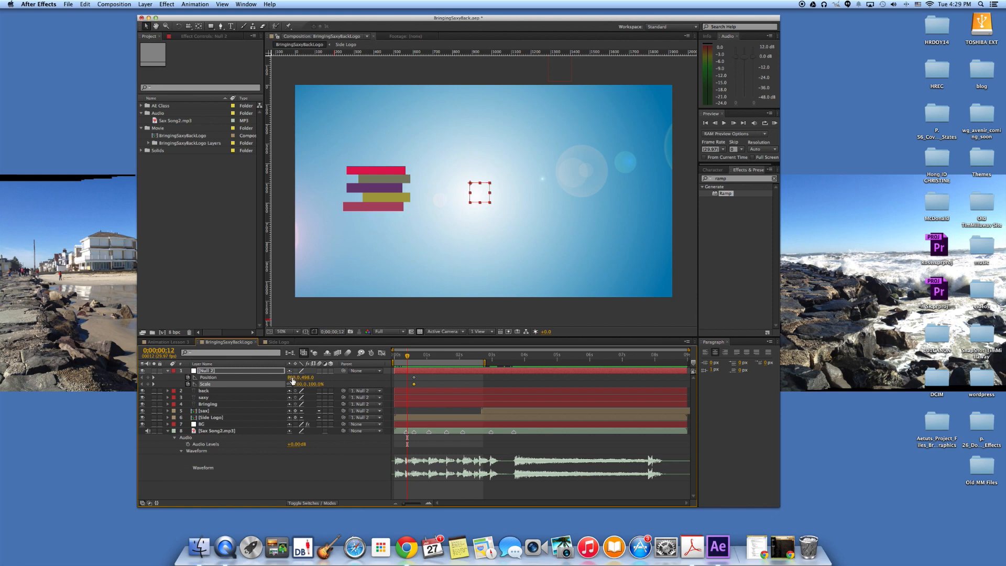
pyautogui.moveTo(292, 381); pyautogui.dragTo(512, 399)
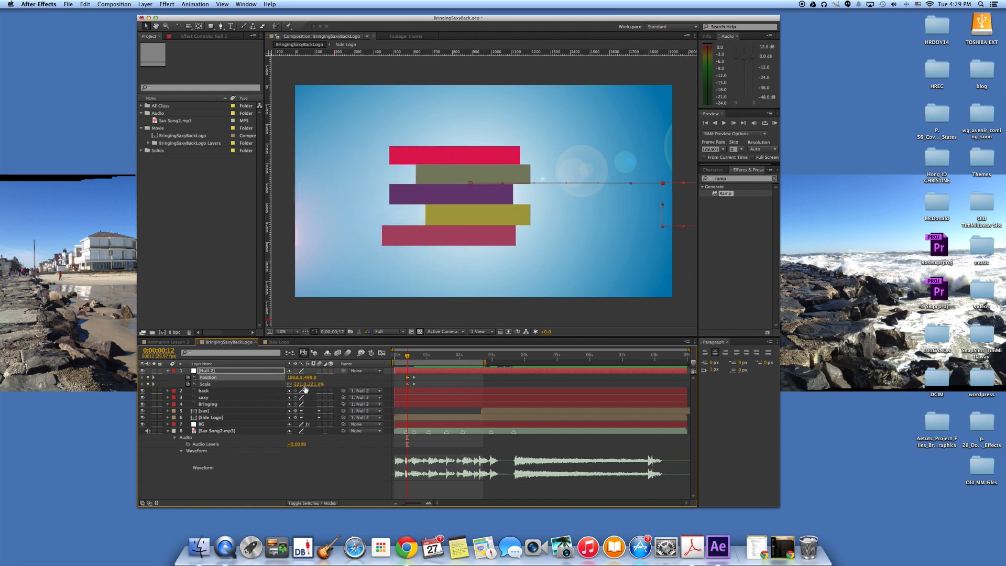
pyautogui.moveTo(304, 384); pyautogui.dragTo(461, 403)
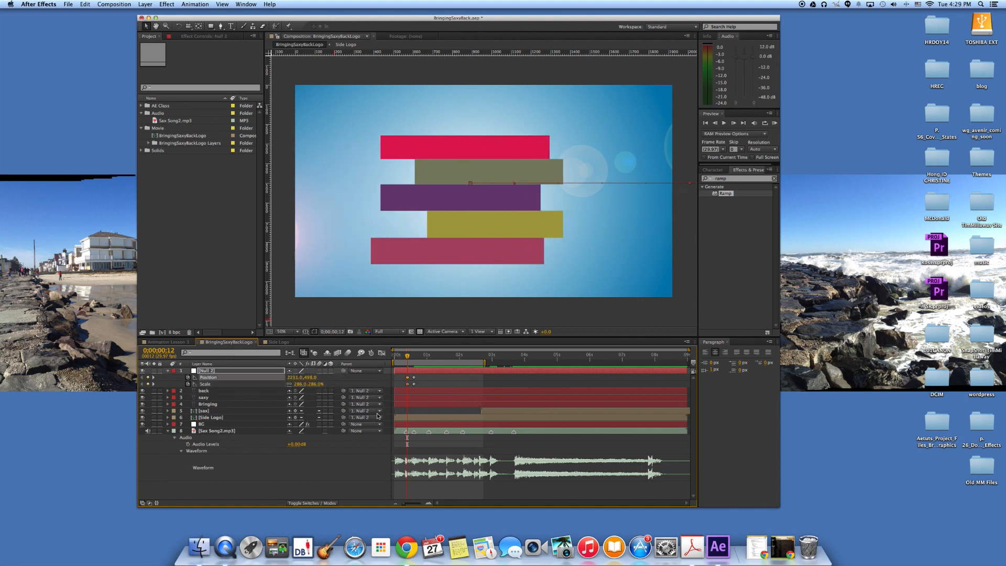
pyautogui.moveTo(310, 377); pyautogui.dragTo(281, 377)
pyautogui.moveTo(408, 357)
pyautogui.mouseDown()
pyautogui.moveTo(393, 361)
pyautogui.moveTo(409, 364)
pyautogui.mouseUp()
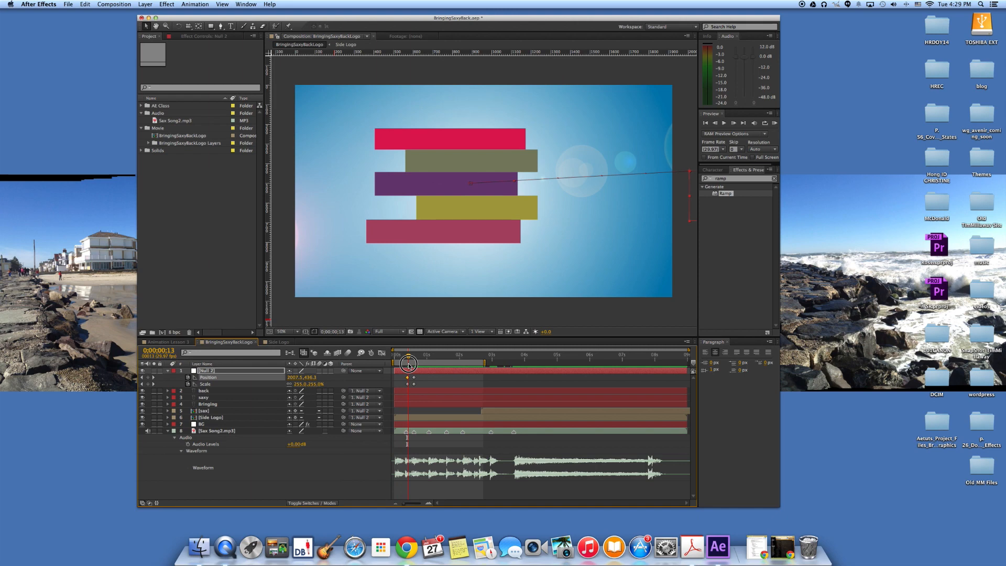
pyautogui.moveTo(409, 364); pyautogui.dragTo(410, 365)
# Nudge the null's Position and Scale keyframes slightly later and apply Easy Ease Out to the first pair.
pyautogui.click(408, 384)
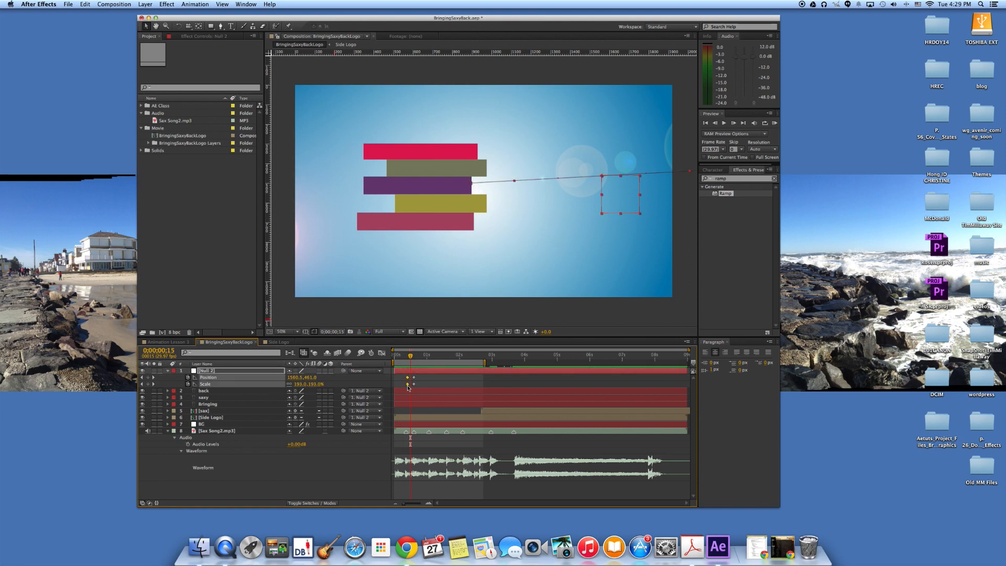
pyautogui.moveTo(408, 387)
pyautogui.mouseDown()
pyautogui.moveTo(398, 359)
pyautogui.moveTo(416, 362)
pyautogui.moveTo(413, 387)
pyautogui.moveTo(412, 356)
pyautogui.moveTo(398, 356)
pyautogui.moveTo(430, 362)
pyautogui.moveTo(394, 360)
pyautogui.moveTo(431, 363)
pyautogui.moveTo(396, 362)
pyautogui.moveTo(415, 366)
pyautogui.moveTo(405, 366)
pyautogui.moveTo(414, 368)
pyautogui.moveTo(410, 388)
pyautogui.mouseUp()
pyautogui.rightClick(410, 388)
pyautogui.moveTo(477, 472)
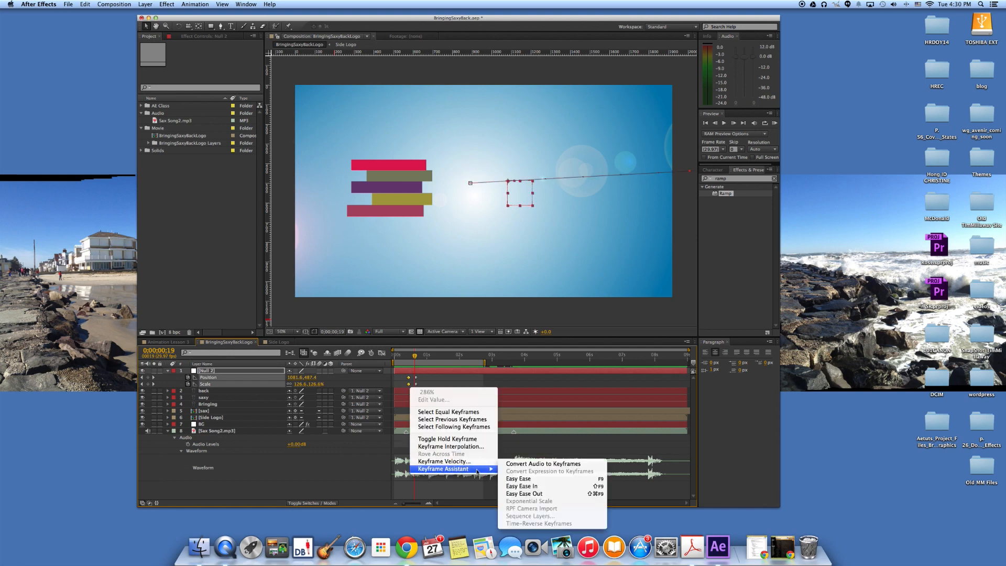
pyautogui.click(526, 493)
# Apply Easy Ease In to the null's second pair of Position and Scale keyframes.
pyautogui.click(418, 382)
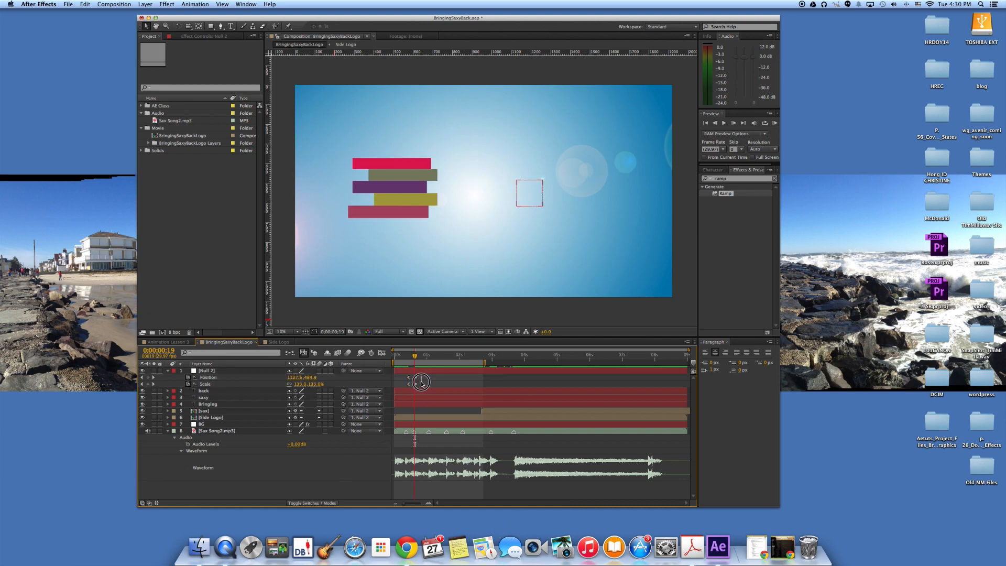
pyautogui.moveTo(418, 388); pyautogui.dragTo(414, 389)
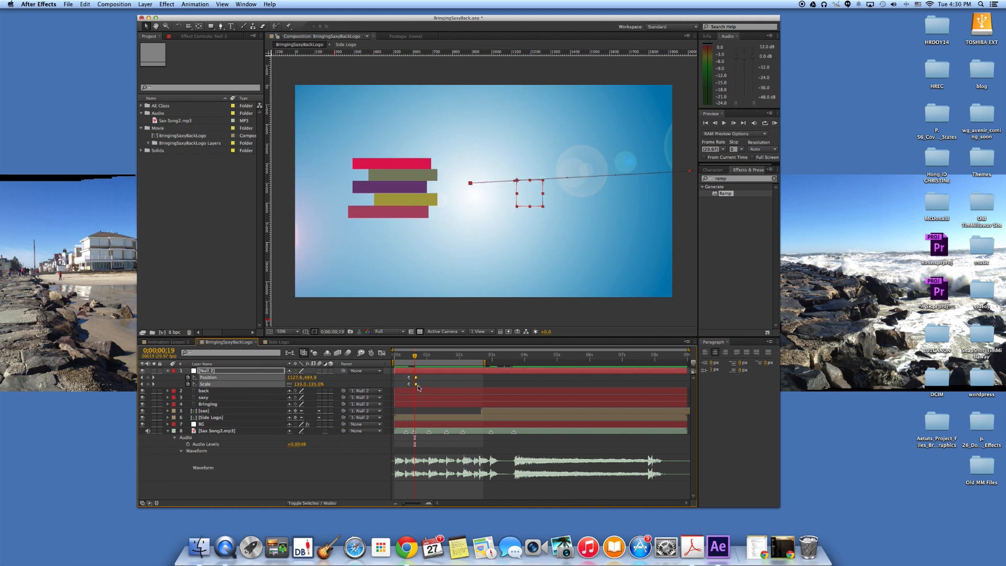
pyautogui.rightClick(418, 386)
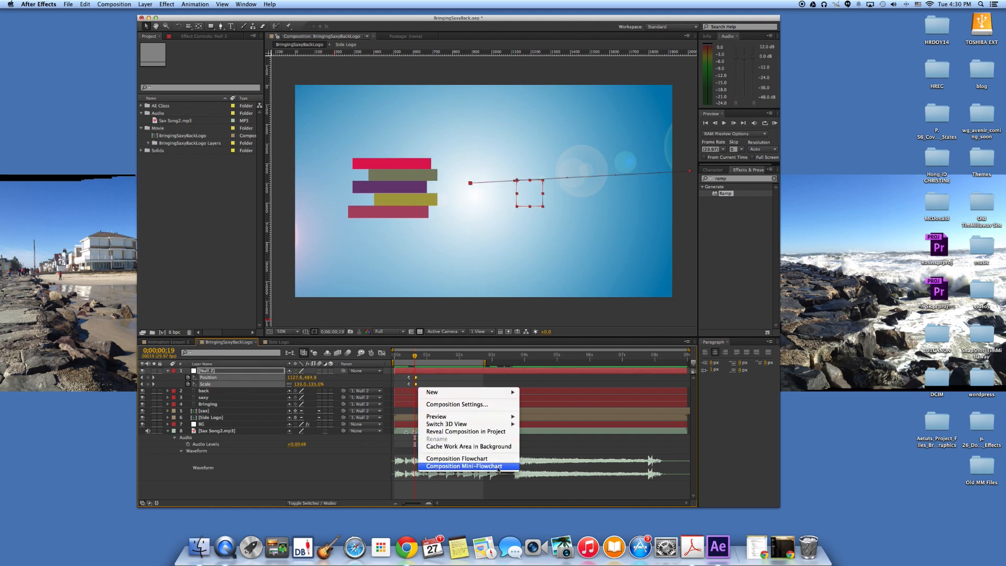
pyautogui.rightClick(417, 378)
pyautogui.moveTo(477, 462)
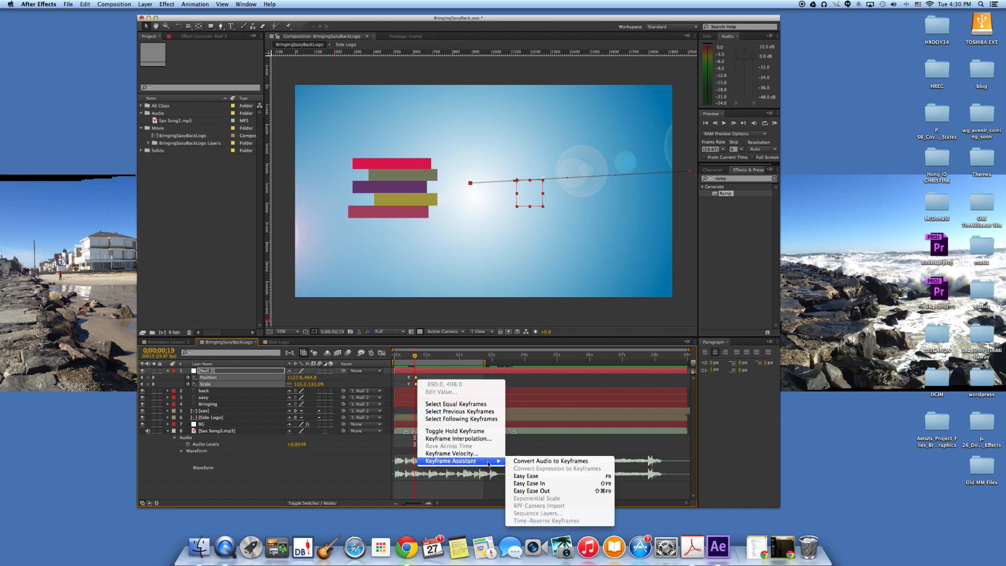
pyautogui.click(526, 476)
# Add the expression wiggle(5,10) to the sax layer's Position.
pyautogui.moveTo(414, 356); pyautogui.dragTo(513, 382)
pyautogui.click(211, 412)
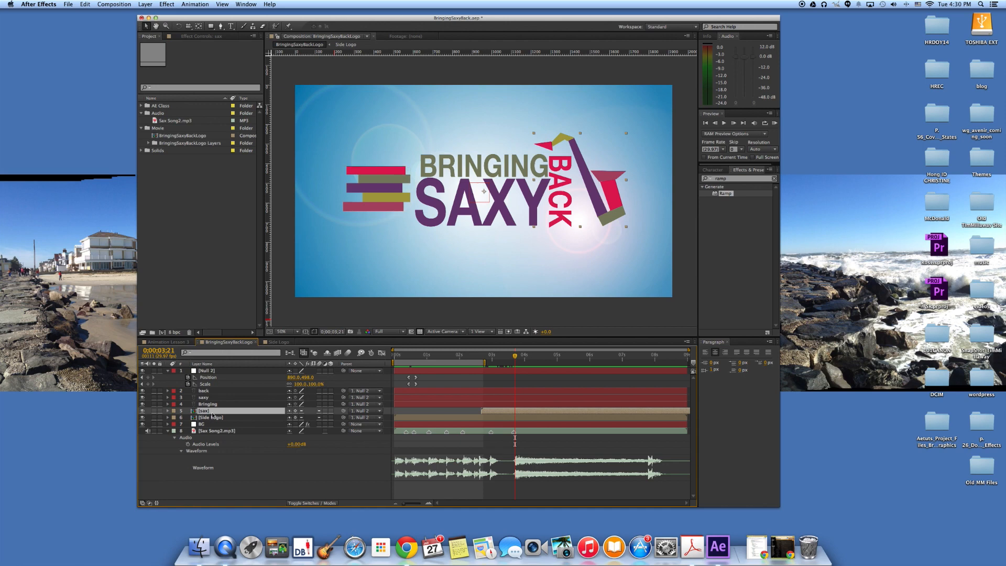
pyautogui.click(168, 412)
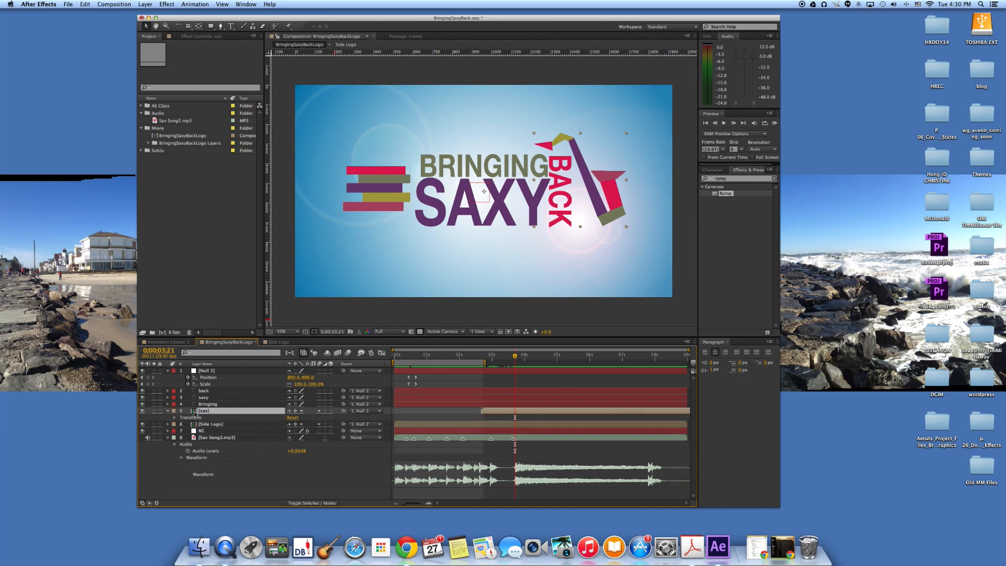
pyautogui.click(168, 410)
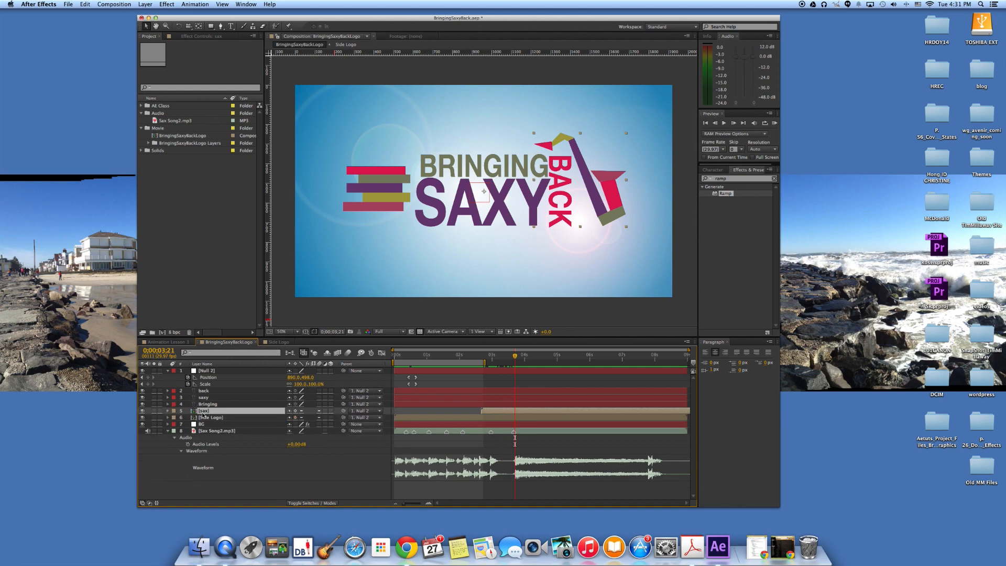
pyautogui.press('p')
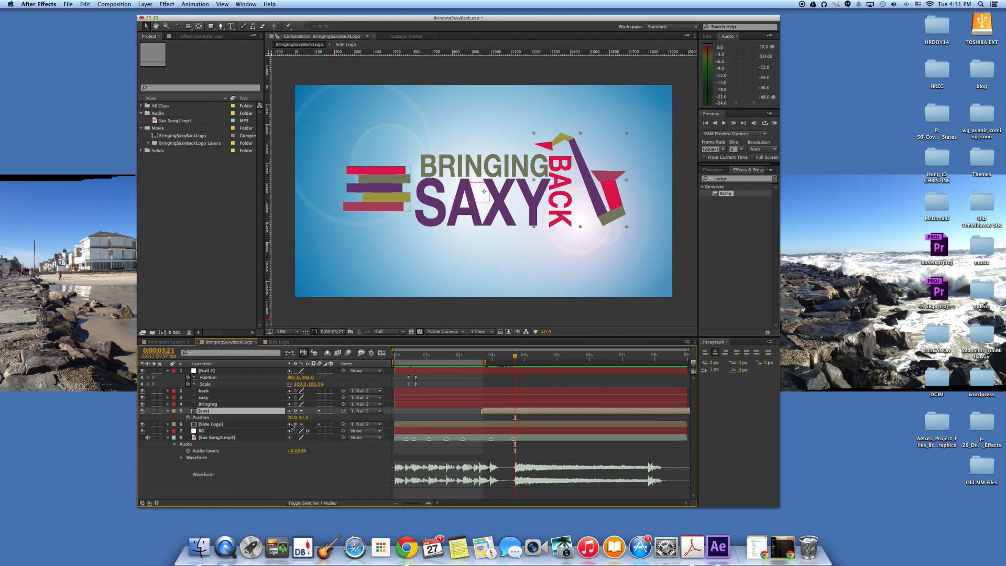
pyautogui.keyDown('alt'); pyautogui.click(188, 417); pyautogui.keyUp('alt')
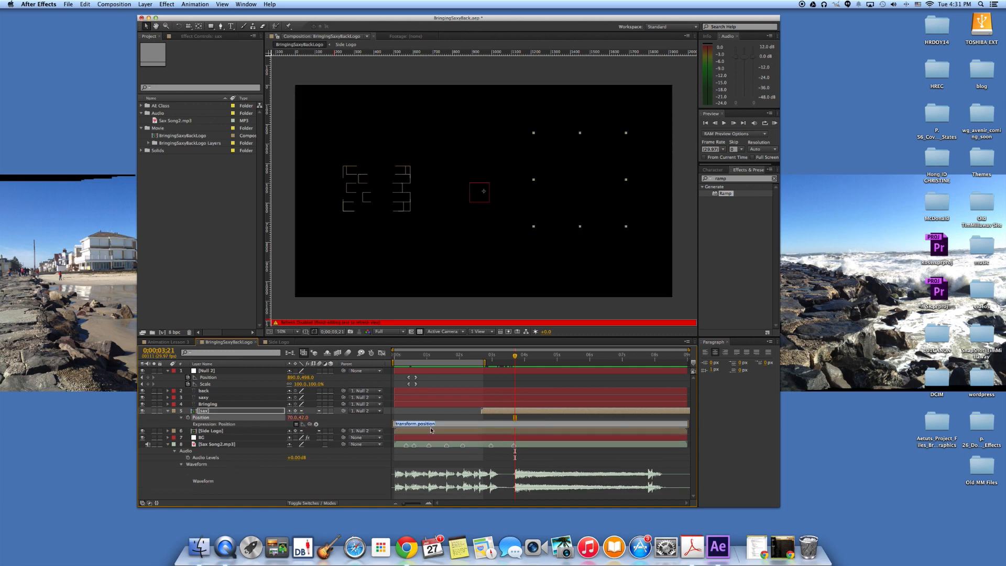
pyautogui.write('w')
pyautogui.write(',10)')
pyautogui.click(242, 461)
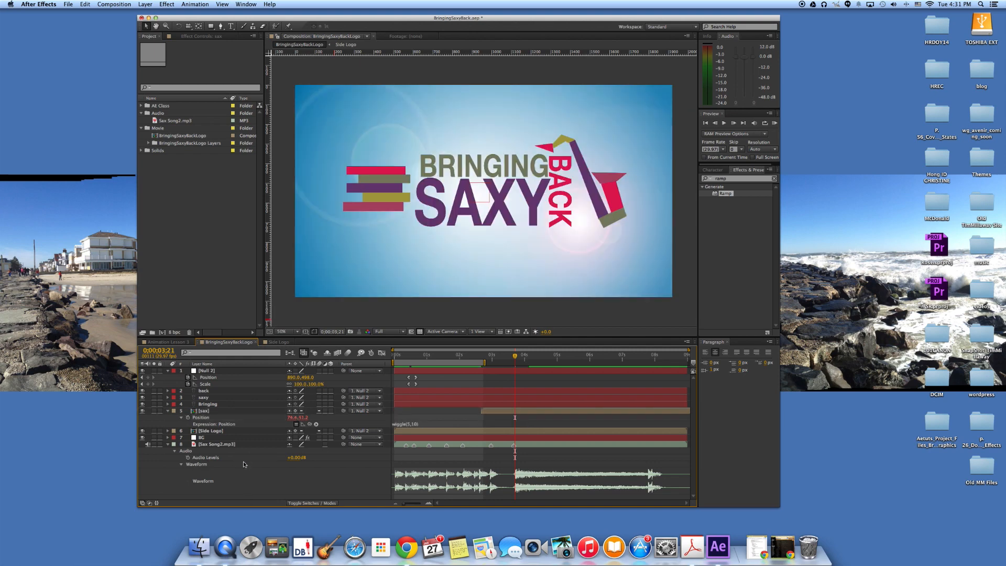
# Extend the work area to the end of the composition and RAM-preview the animation from the start.
pyautogui.moveTo(512, 360); pyautogui.dragTo(394, 363)
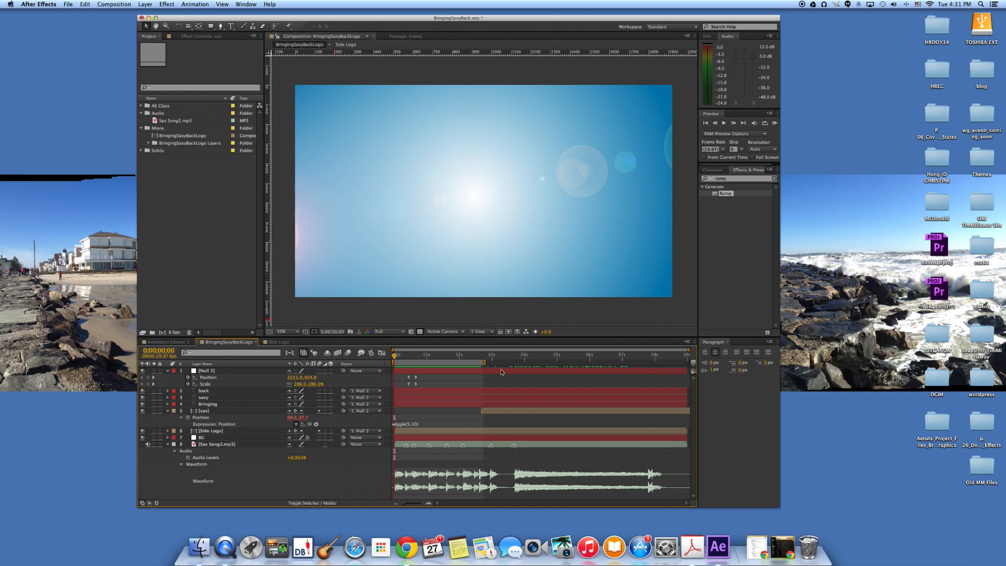
pyautogui.moveTo(485, 362); pyautogui.dragTo(686, 368)
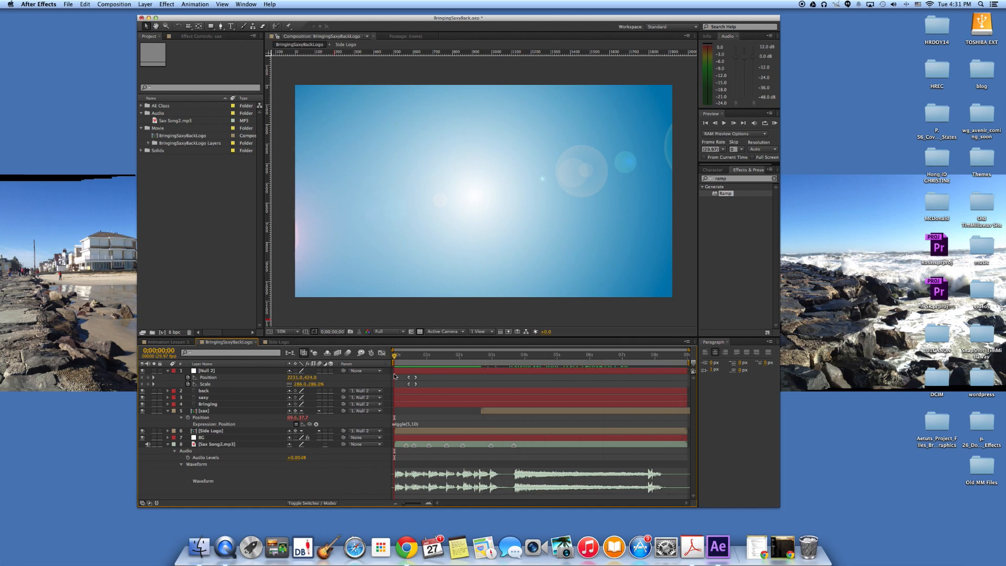
pyautogui.click(775, 123)
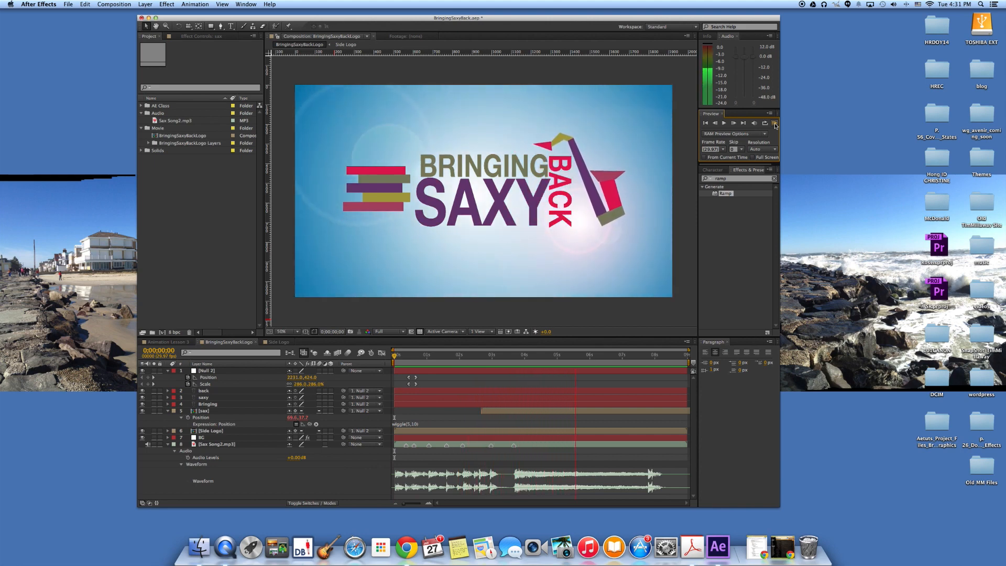
pyautogui.click(775, 125)
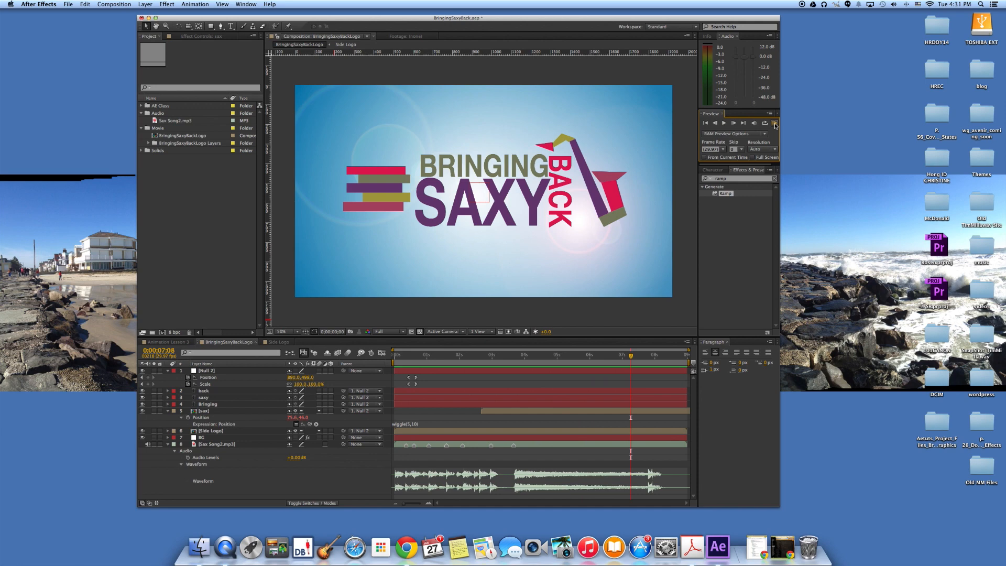
# Check the Side Logo layer at 0;00;00;14 and shift the null's first Position and Scale keyframes slightly earlier.
pyautogui.moveTo(631, 355); pyautogui.dragTo(409, 370)
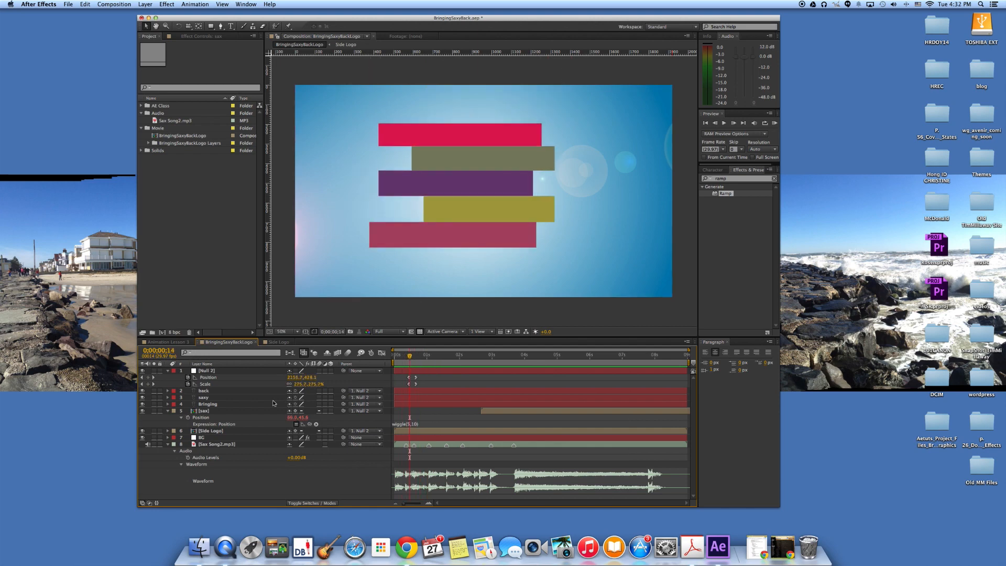
pyautogui.click(206, 433)
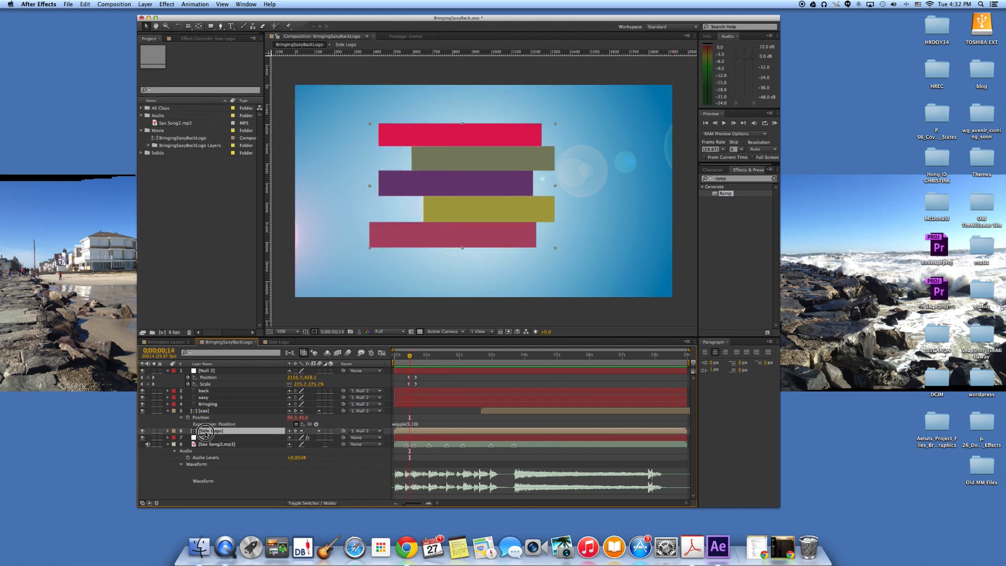
pyautogui.doubleClick(206, 433)
pyautogui.moveTo(411, 371); pyautogui.dragTo(425, 436)
pyautogui.press('super+z')
pyautogui.moveTo(418, 376); pyautogui.dragTo(402, 432)
pyautogui.moveTo(409, 360)
pyautogui.mouseDown()
pyautogui.moveTo(395, 361)
pyautogui.moveTo(432, 361)
pyautogui.moveTo(367, 360)
pyautogui.moveTo(412, 363)
pyautogui.moveTo(408, 386)
pyautogui.moveTo(397, 360)
pyautogui.moveTo(418, 361)
pyautogui.moveTo(393, 361)
pyautogui.mouseUp()
pyautogui.click(229, 341)
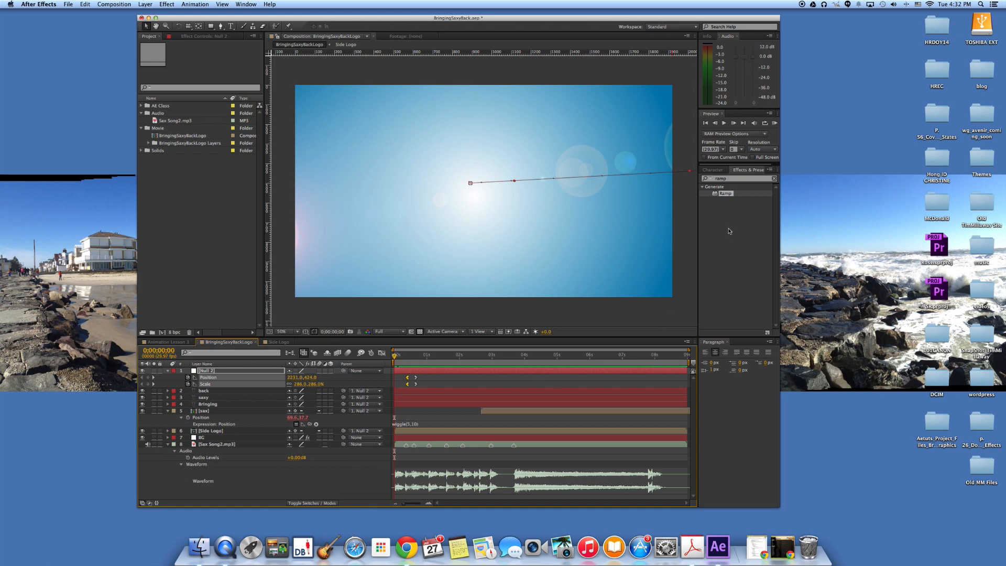
# Change the sax layer's Position expression to wiggle(10,15) and RAM-preview the composition from the start.
pyautogui.click(412, 424)
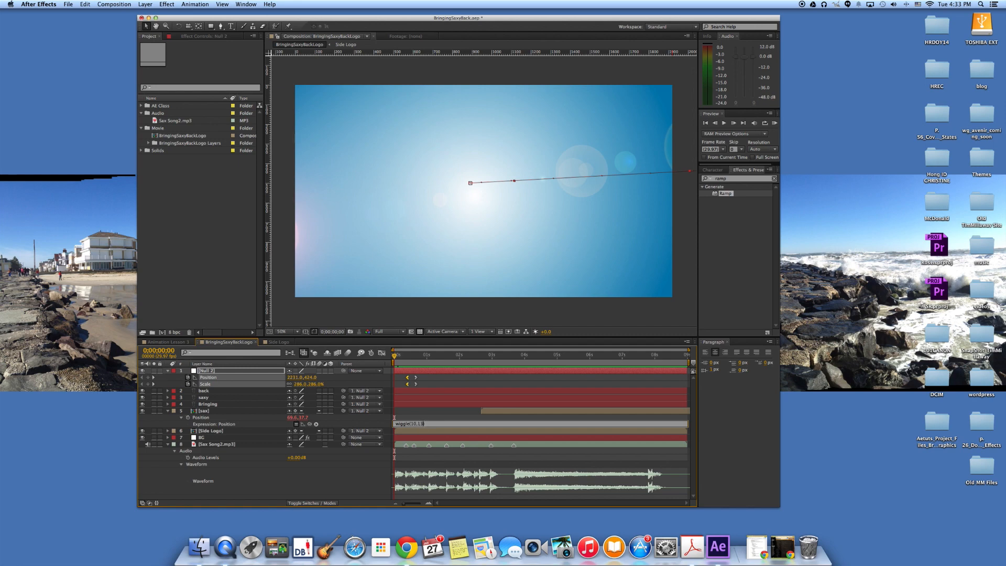
pyautogui.click(429, 416)
pyautogui.moveTo(395, 355)
pyautogui.mouseDown()
pyautogui.moveTo(439, 361)
pyautogui.moveTo(394, 361)
pyautogui.mouseUp()
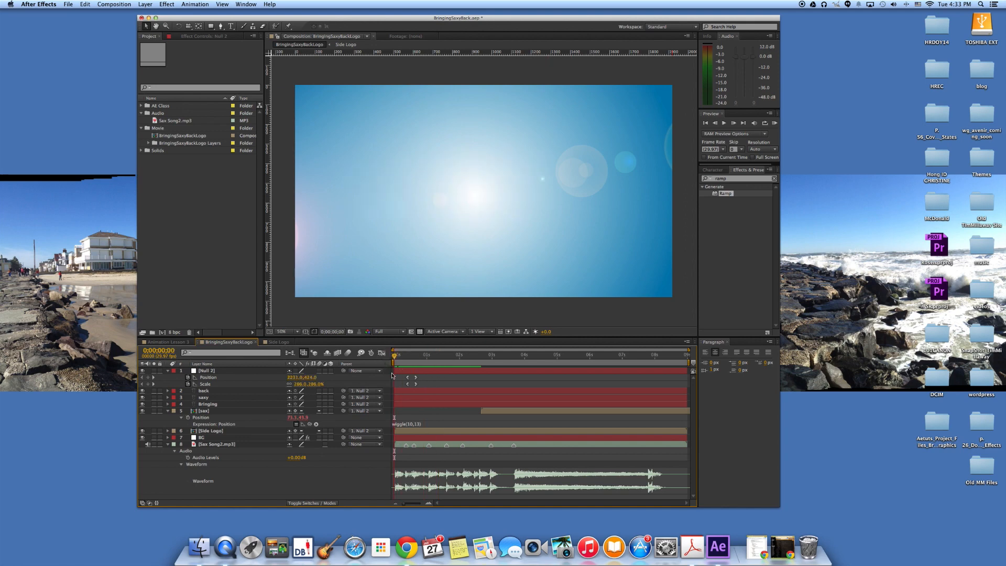
pyautogui.click(775, 126)
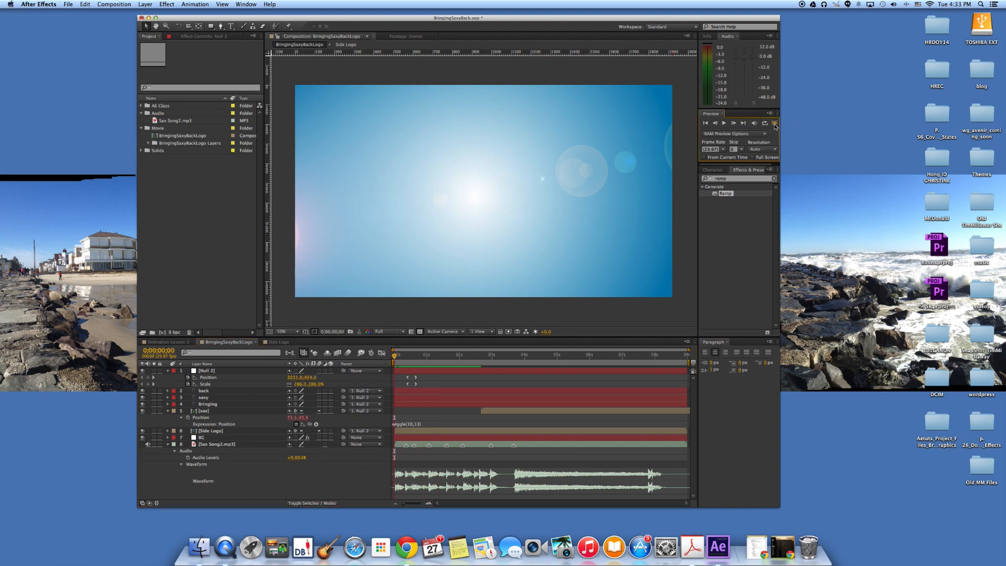